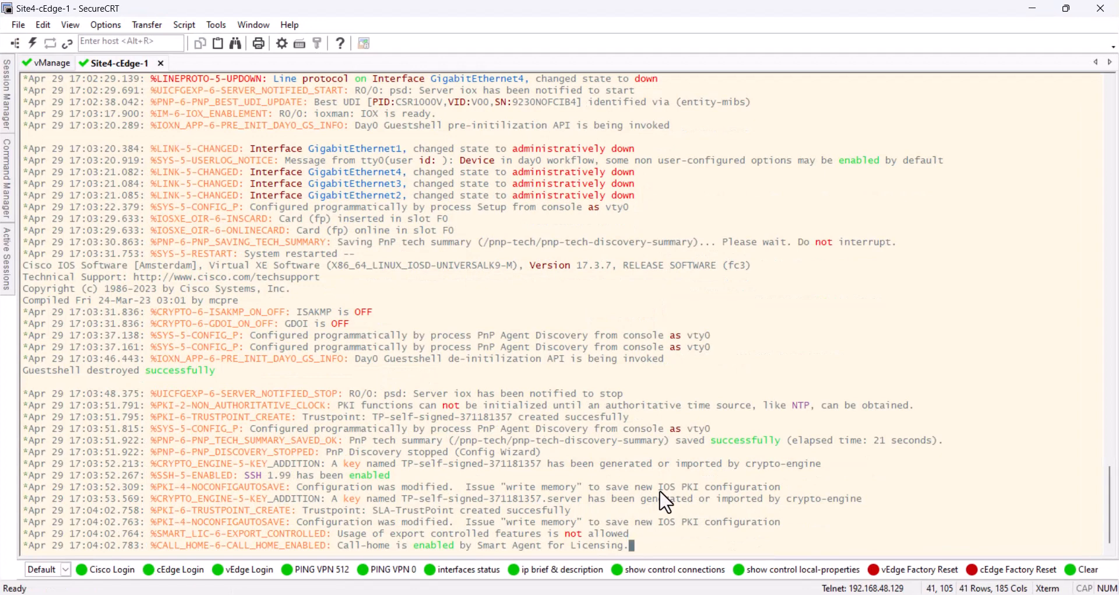
Enter privileged EXEC mode on the Site4-cEdge-1 router
{"action": "type", "text": "ena"}
{"action": "key", "text": "Return"}
{"action": "key", "text": "Return"}
{"action": "key", "text": "Return"}
{"action": "key", "text": "Return"}
{"action": "key", "text": "Return"}
Check the router's operating mode with "show version | include mode"
{"action": "type", "text": "show version "}
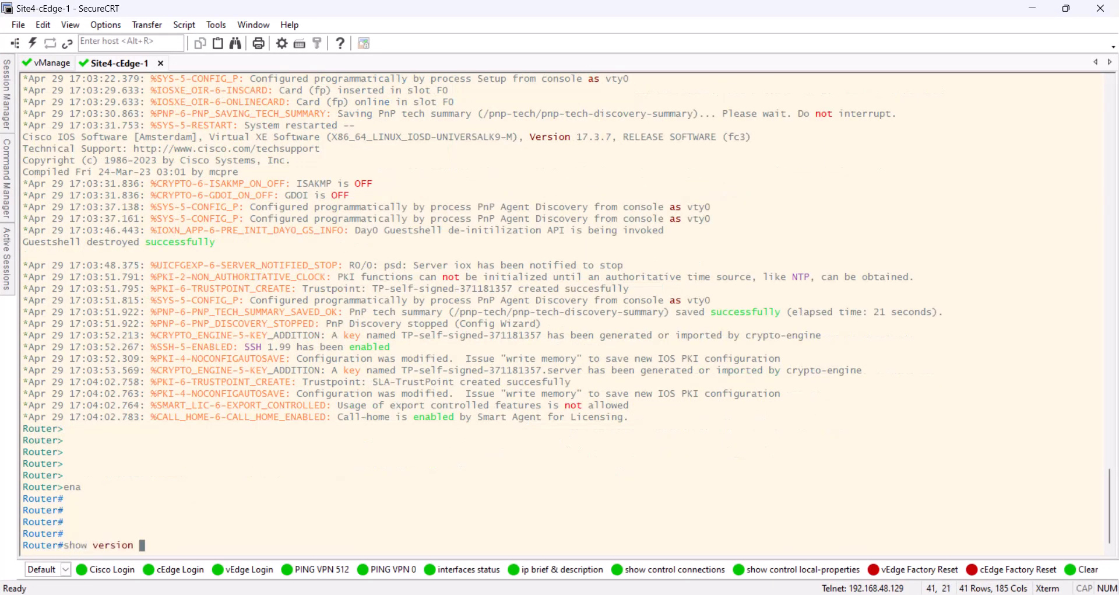
{"action": "type", "text": "| include mode"}
{"action": "key", "text": "Return"}
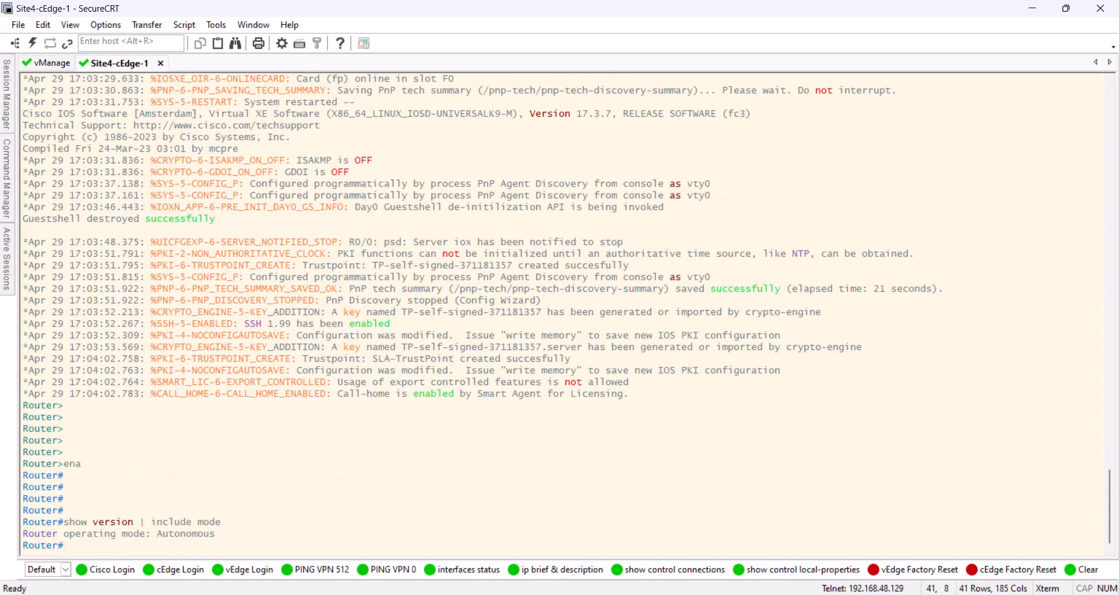
{"action": "key", "text": "Return"}
{"action": "key", "text": "Return"}
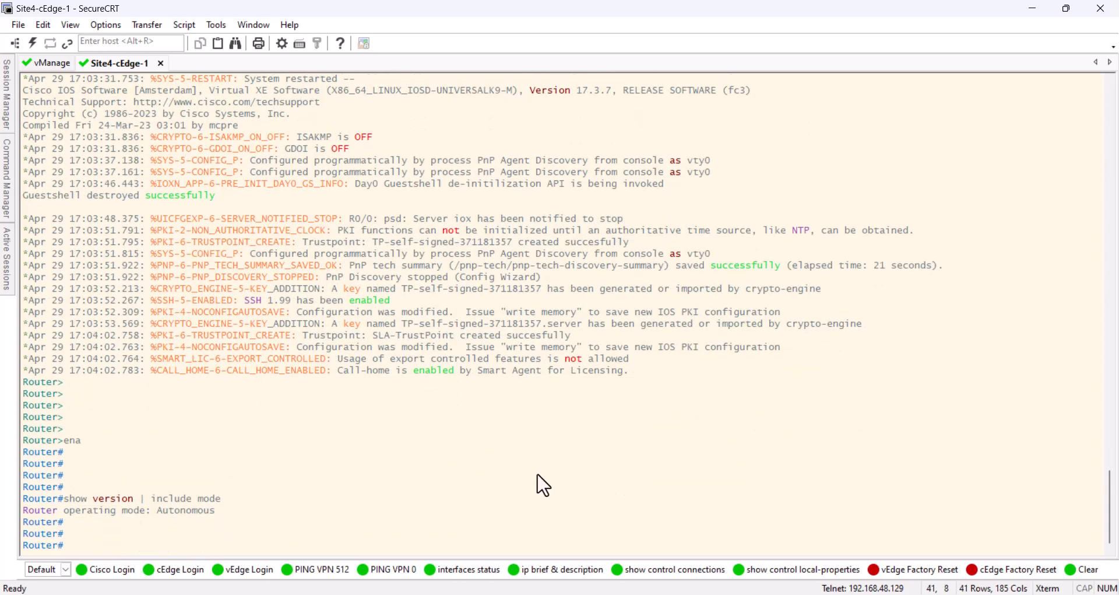
Try out global configuration mode with "conf t" and return to privileged EXEC mode without making changes
{"action": "type", "text": "s "}
{"action": "type", "text": "onf t"}
{"action": "key", "text": "Return"}
{"action": "key", "text": "Return"}
{"action": "key", "text": "Return"}
{"action": "key", "text": "Return"}
{"action": "key", "text": "Return"}
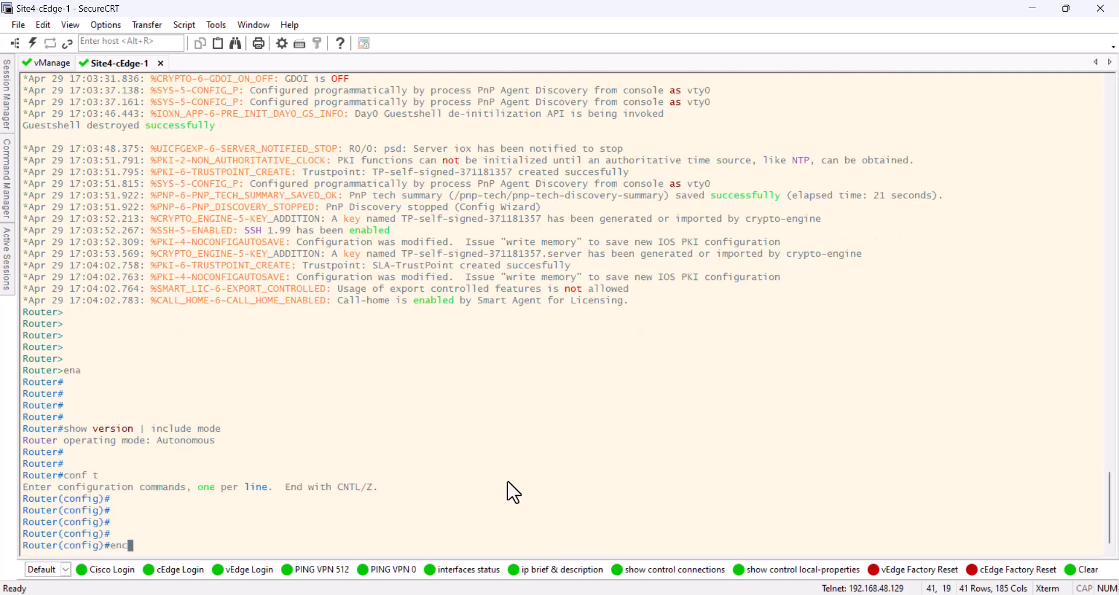
{"action": "type", "text": "end"}
{"action": "key", "text": "Return"}
{"action": "key", "text": "Return"}
{"action": "key", "text": "Return"}
{"action": "key", "text": "Return"}
{"action": "key", "text": "Return"}
{"action": "key", "text": "Return"}
{"action": "key", "text": "Return"}
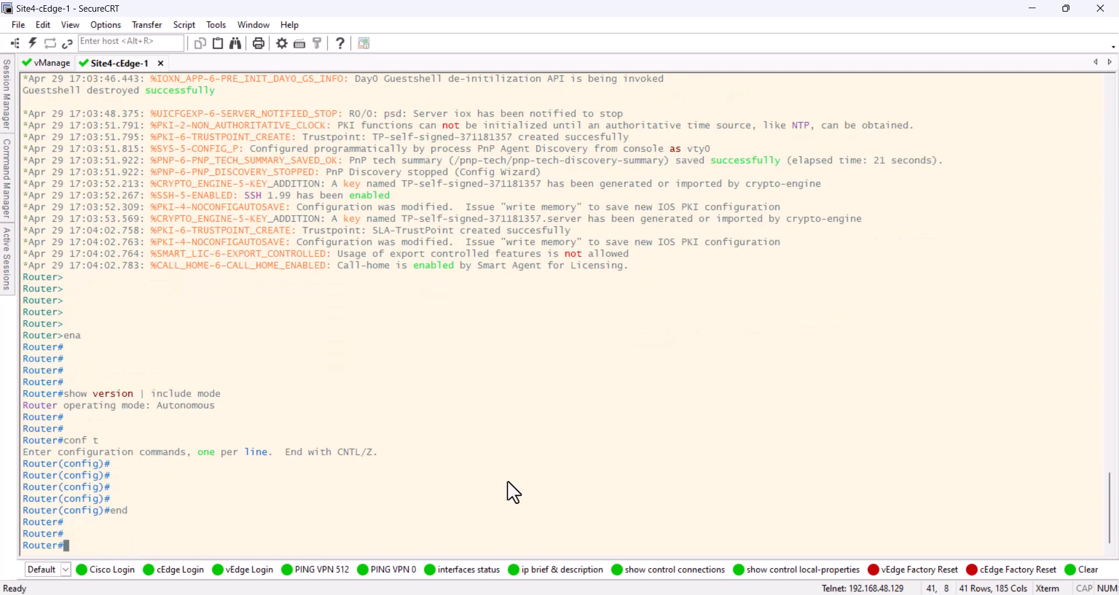
Review the running configuration down to the GigabitEthernet interfaces and clear the terminal screen
{"action": "type", "text": "show run"}
{"action": "key", "text": "Tab"}
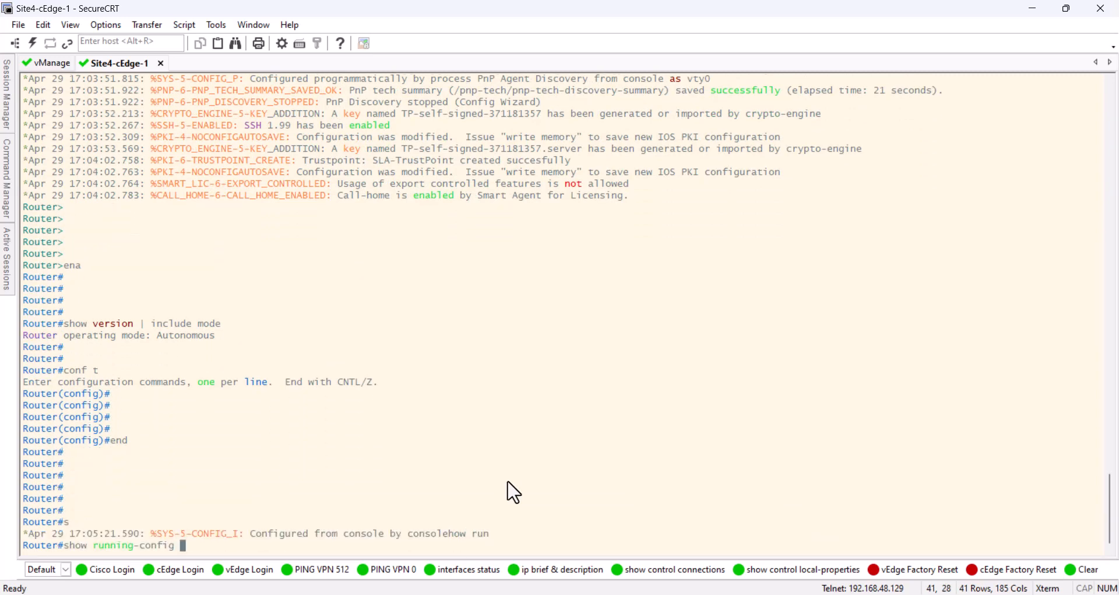
{"action": "key", "text": "Return"}
{"action": "key", "text": "space"}
{"action": "key", "text": "space"}
{"action": "key", "text": "space"}
{"action": "key", "text": "space"}
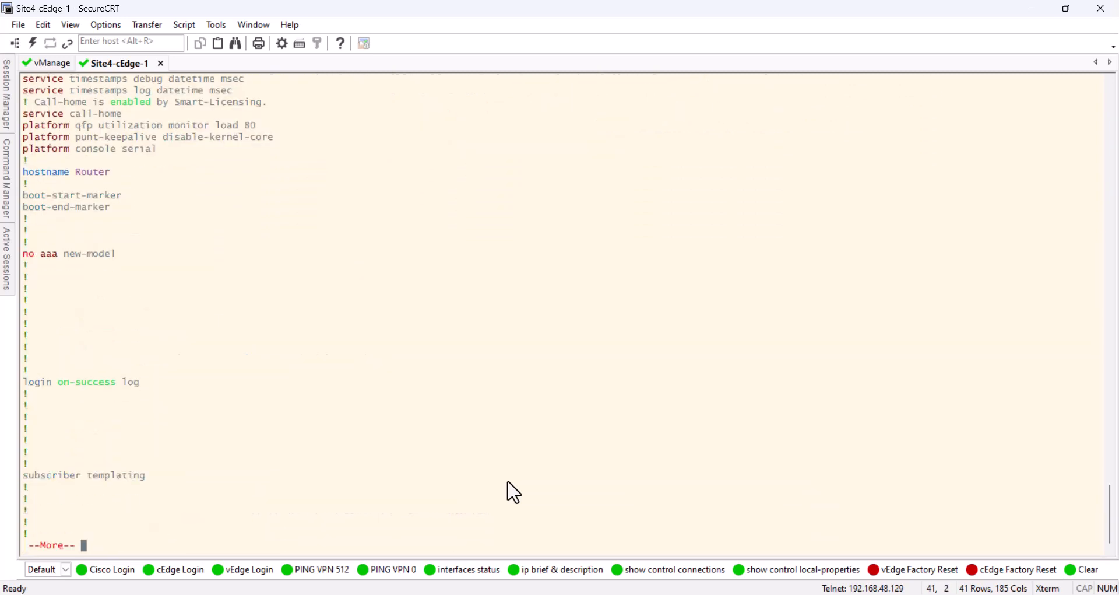
{"action": "key", "text": "space"}
{"action": "key", "text": "space"}
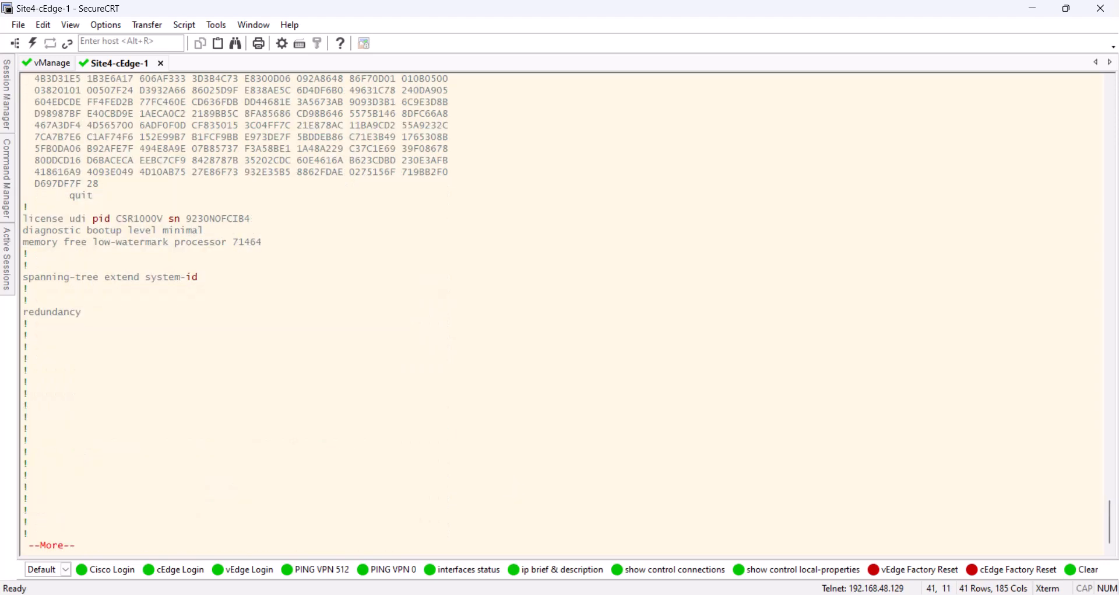
{"action": "left_click_drag", "start_coordinate": [178, 348], "coordinate": [91, 348]}
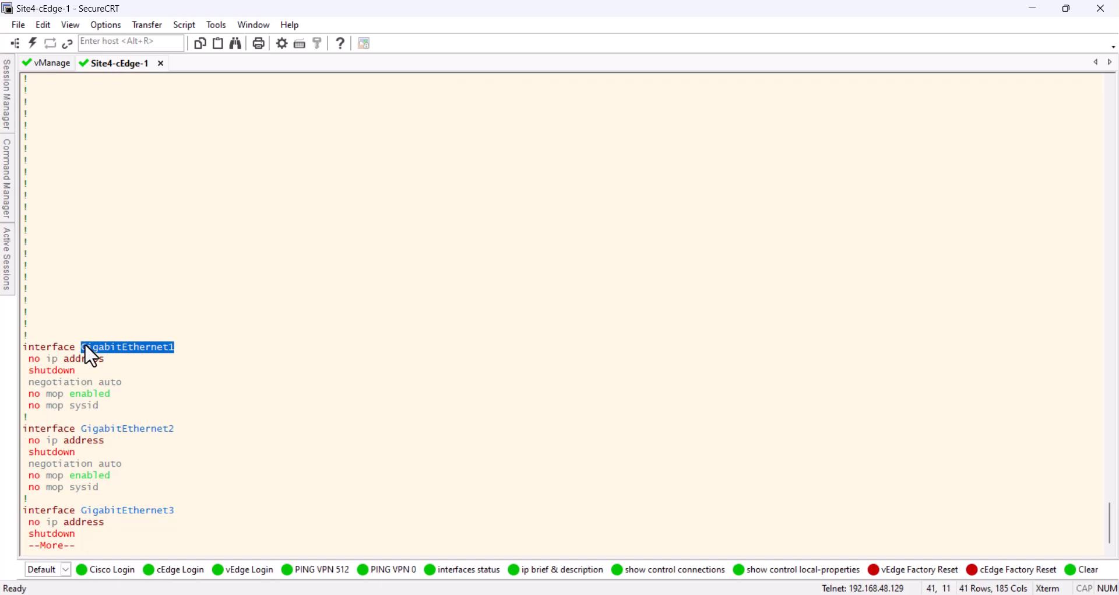
{"action": "left_click", "coordinate": [187, 380]}
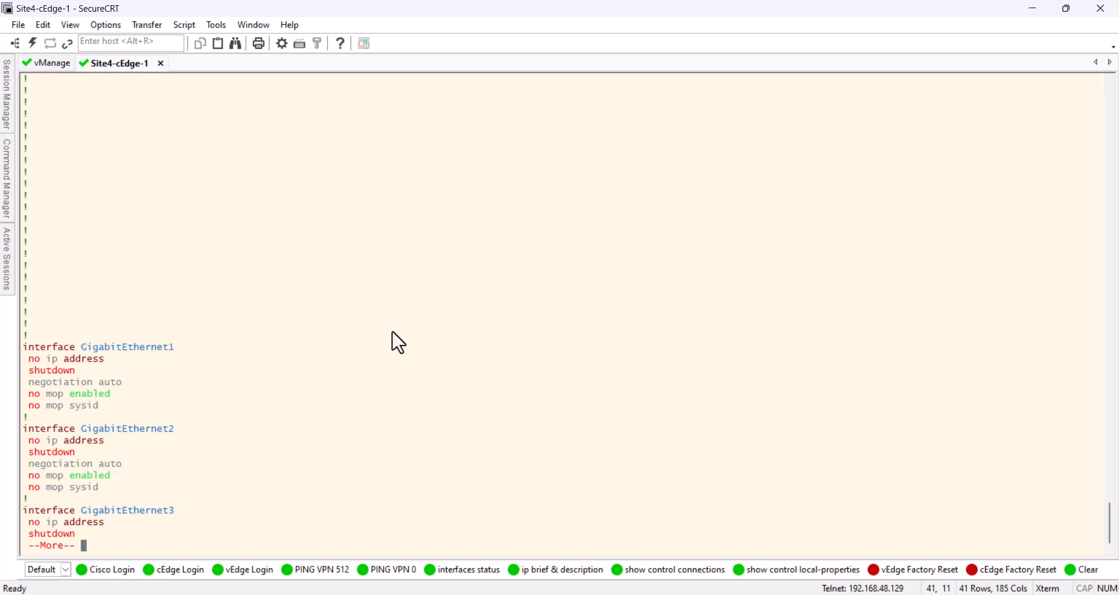
{"action": "key", "text": "q"}
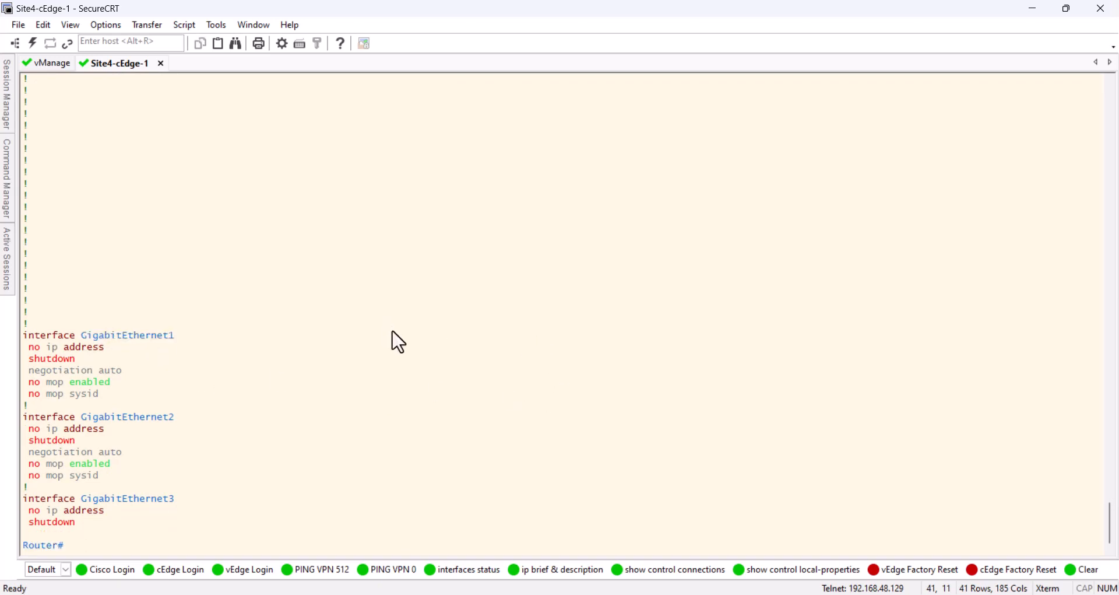
{"action": "left_click", "coordinate": [1083, 570]}
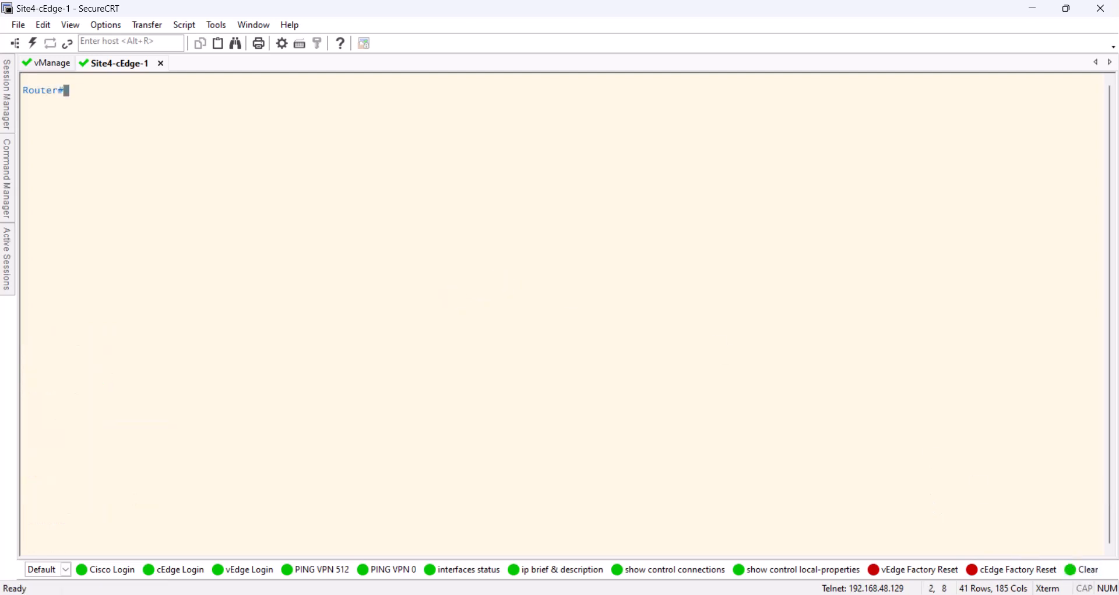
Switch to the "cEdge1 - Site - 4" notes and copy the GigabitEthernet1 address and default route commands from STEP 1
{"action": "key", "text": "alt+Tab"}
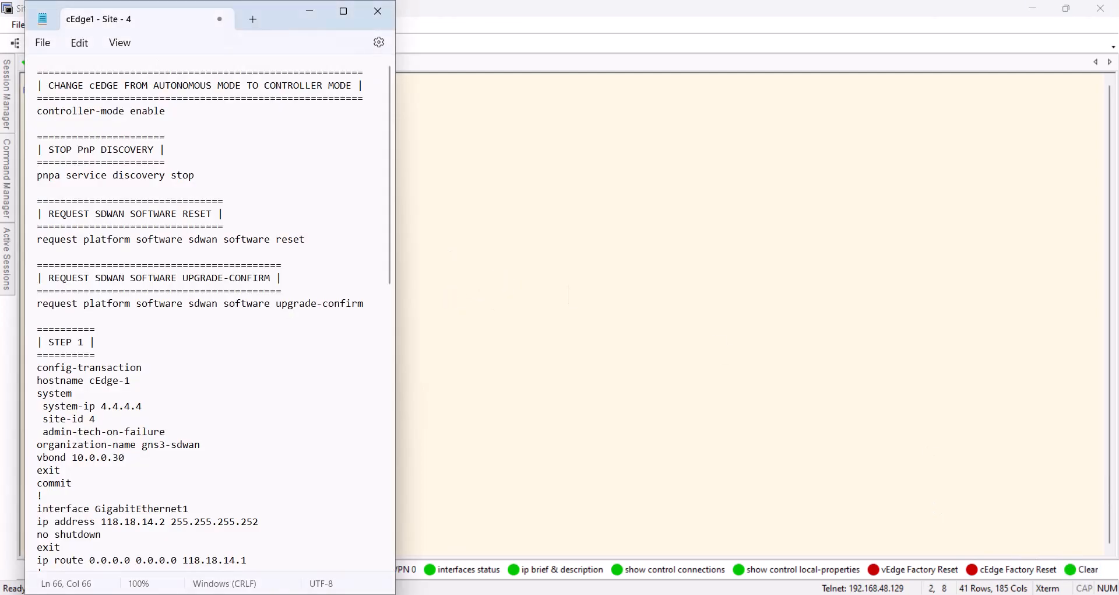
{"action": "scroll", "coordinate": [182, 300], "scroll_direction": "down", "scroll_amount": 6}
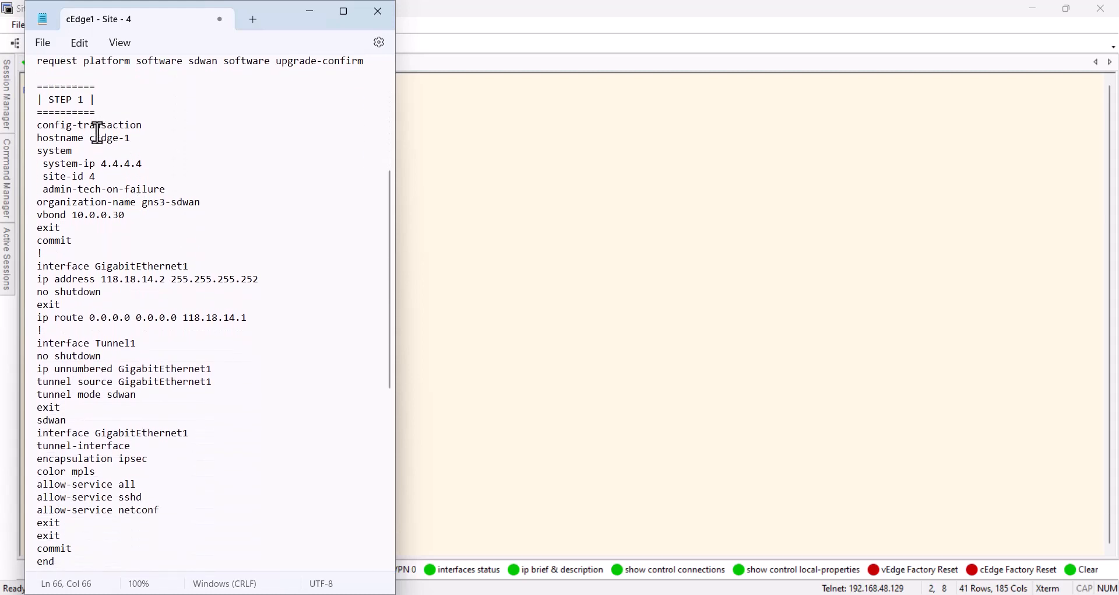
{"action": "scroll", "coordinate": [161, 225], "scroll_direction": "down", "scroll_amount": 2}
{"action": "scroll", "coordinate": [161, 225], "scroll_direction": "down", "scroll_amount": 1}
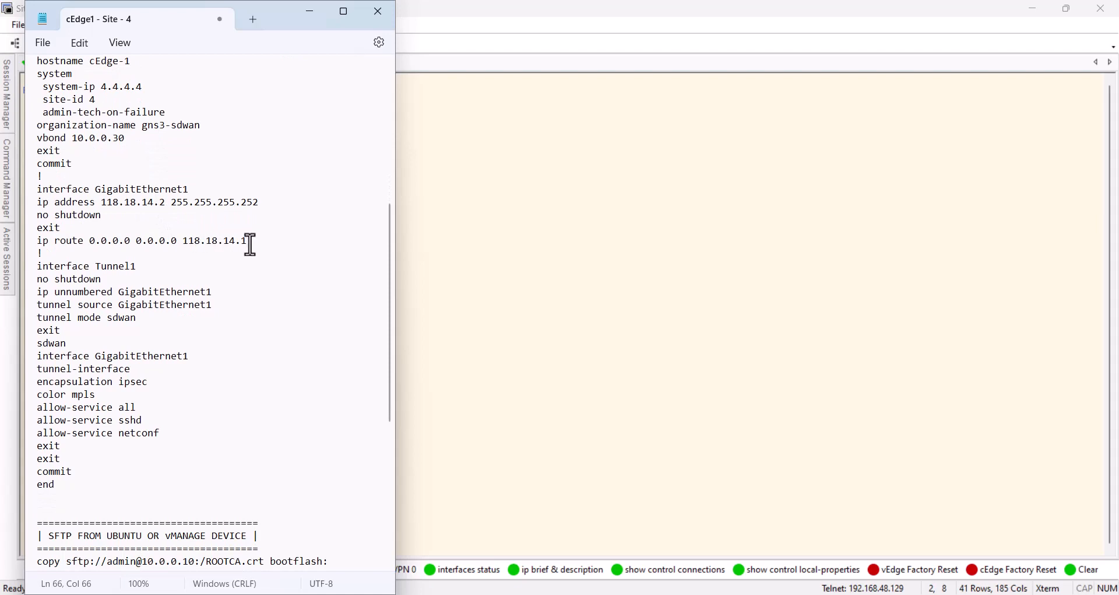
{"action": "left_click_drag", "start_coordinate": [251, 243], "coordinate": [39, 244]}
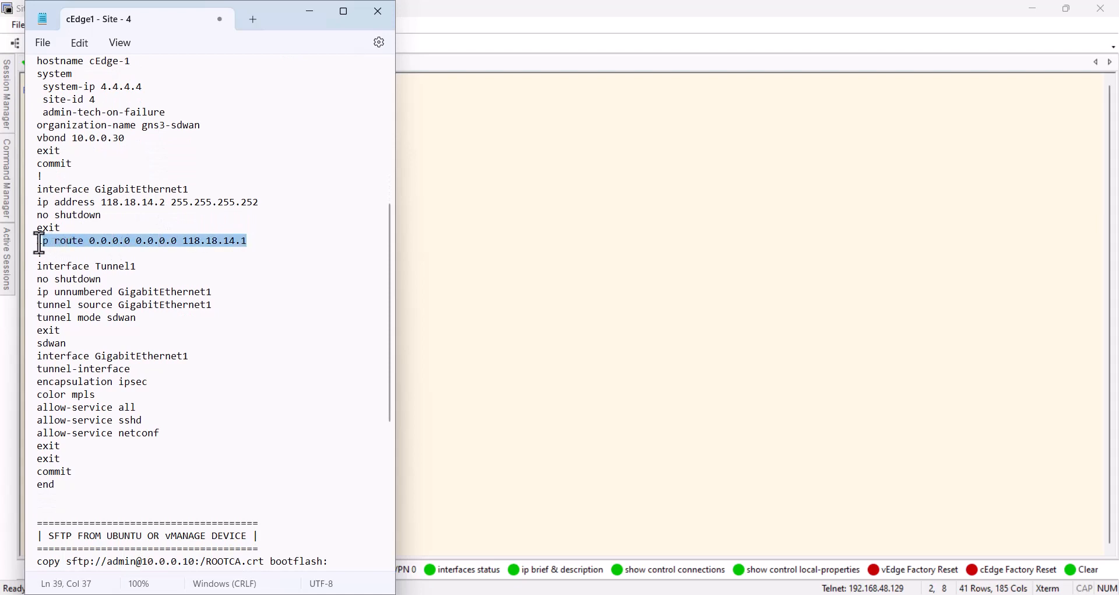
{"action": "left_click_drag", "start_coordinate": [260, 203], "coordinate": [70, 205]}
{"action": "left_click_drag", "start_coordinate": [283, 241], "coordinate": [30, 183]}
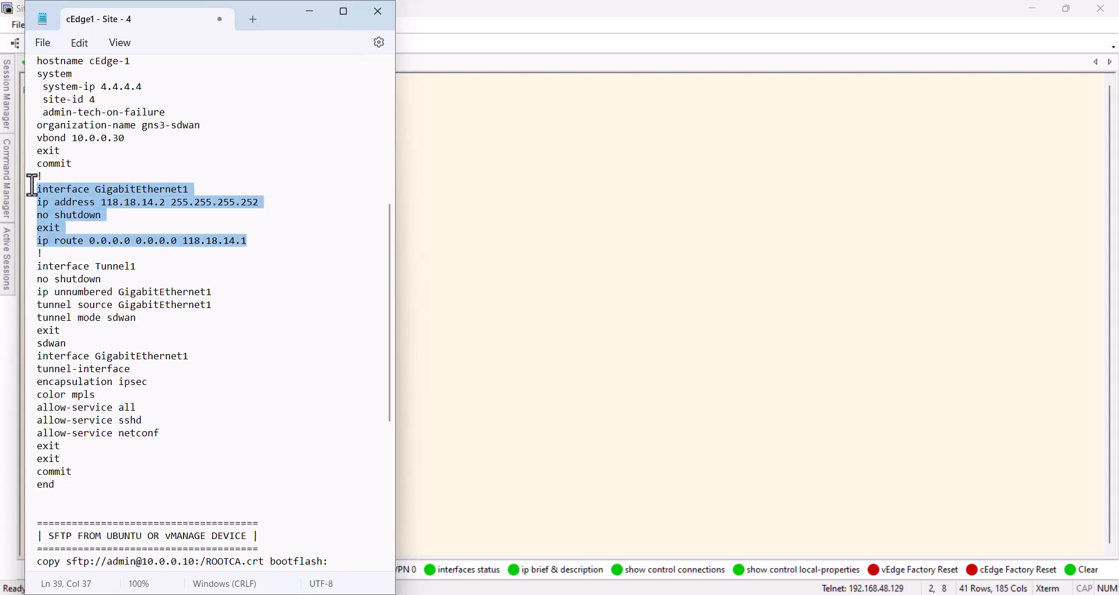
{"action": "right_click", "coordinate": [59, 200]}
{"action": "left_click", "coordinate": [124, 287]}
Paste the copied commands in the router's configuration mode, setting GigabitEthernet1 to 118.18.14.2 255.255.255.252, enabled, with a default route via 118.18.14.1
{"action": "left_click", "coordinate": [548, 350]}
{"action": "type", "text": "conf"}
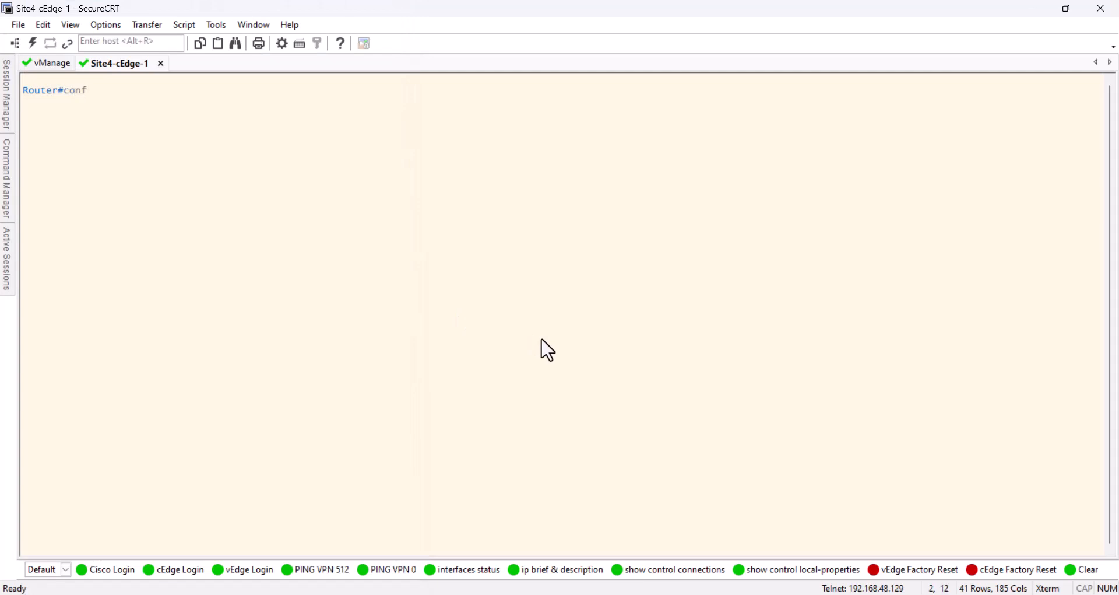
{"action": "type", "text": " t"}
{"action": "key", "text": "Return"}
{"action": "right_click", "coordinate": [499, 330]}
{"action": "key", "text": "Return"}
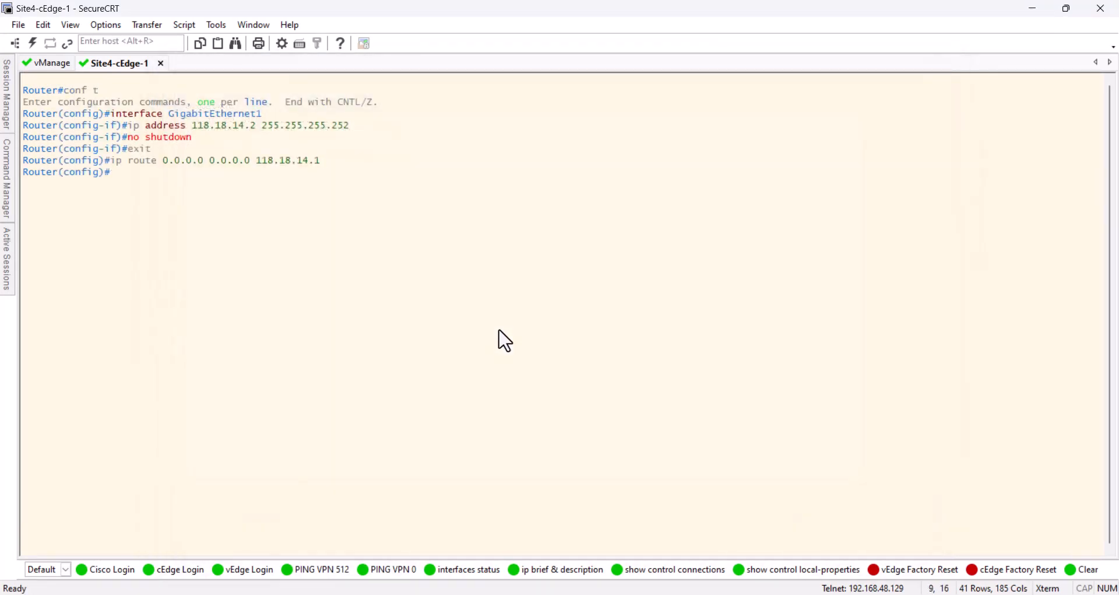
{"action": "key", "text": "Return"}
{"action": "key", "text": "Return"}
{"action": "type", "text": "end"}
{"action": "key", "text": "Return"}
{"action": "key", "text": "Return"}
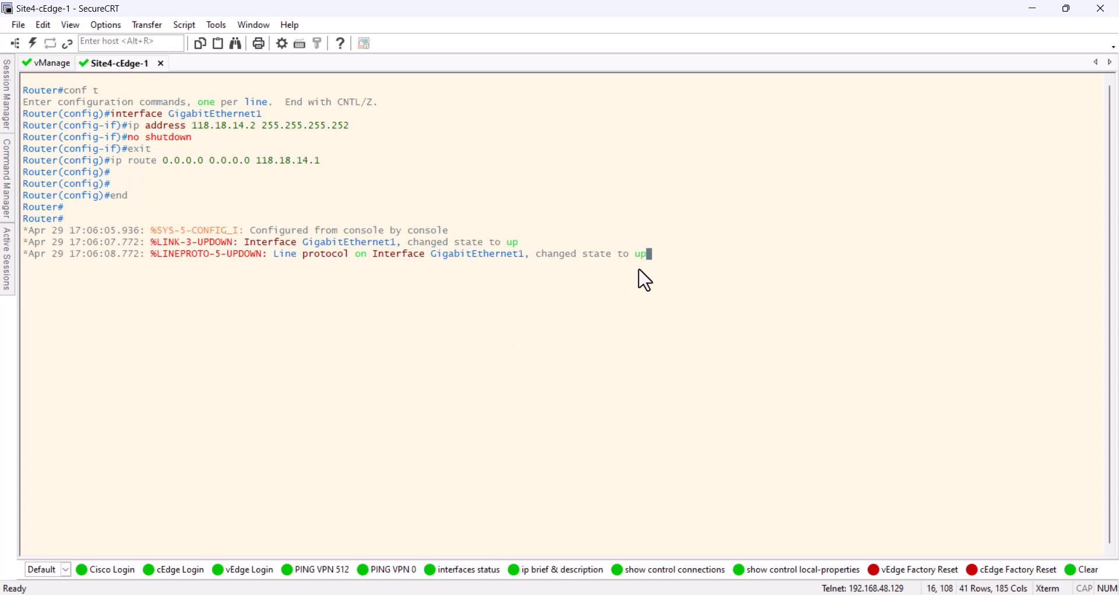
Test the router's connectivity by pinging 10.0.0.10
{"action": "key", "text": "Return"}
{"action": "key", "text": "Return"}
{"action": "key", "text": "Return"}
{"action": "key", "text": "Return"}
{"action": "type", "text": "p"}
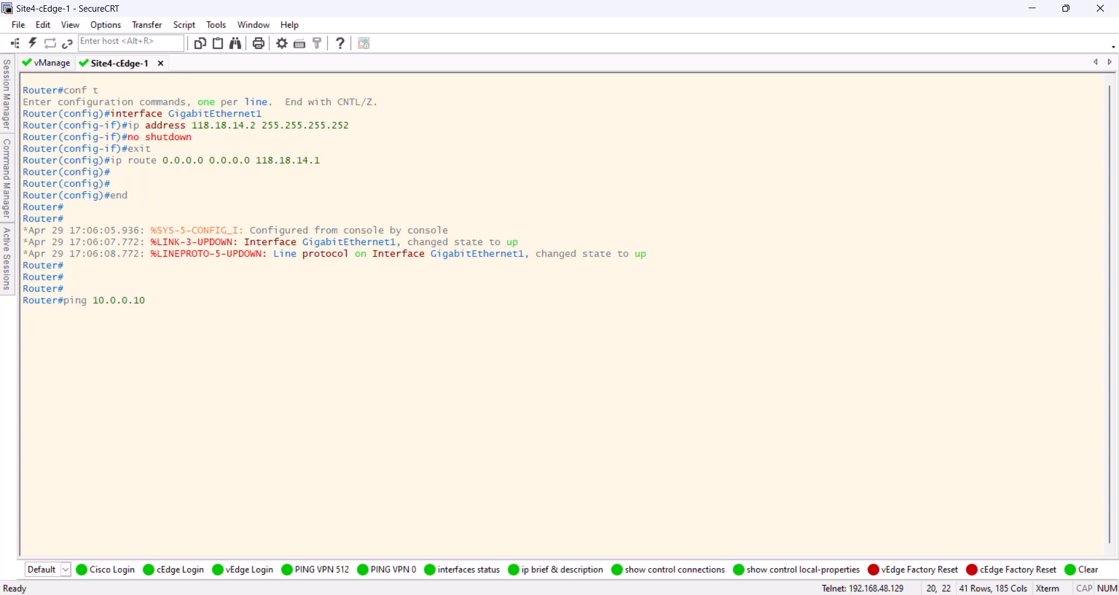
{"action": "type", "text": "ing 10.0.0.10"}
{"action": "key", "text": "Return"}
Ping 10.0.0.20 and 10.0.0.30 from the router to test their reachability
{"action": "key", "text": "Return"}
{"action": "key", "text": "Return"}
{"action": "key", "text": "Up"}
{"action": "key", "text": "BackSpace"}
{"action": "type", "text": "20"}
{"action": "key", "text": "Return"}
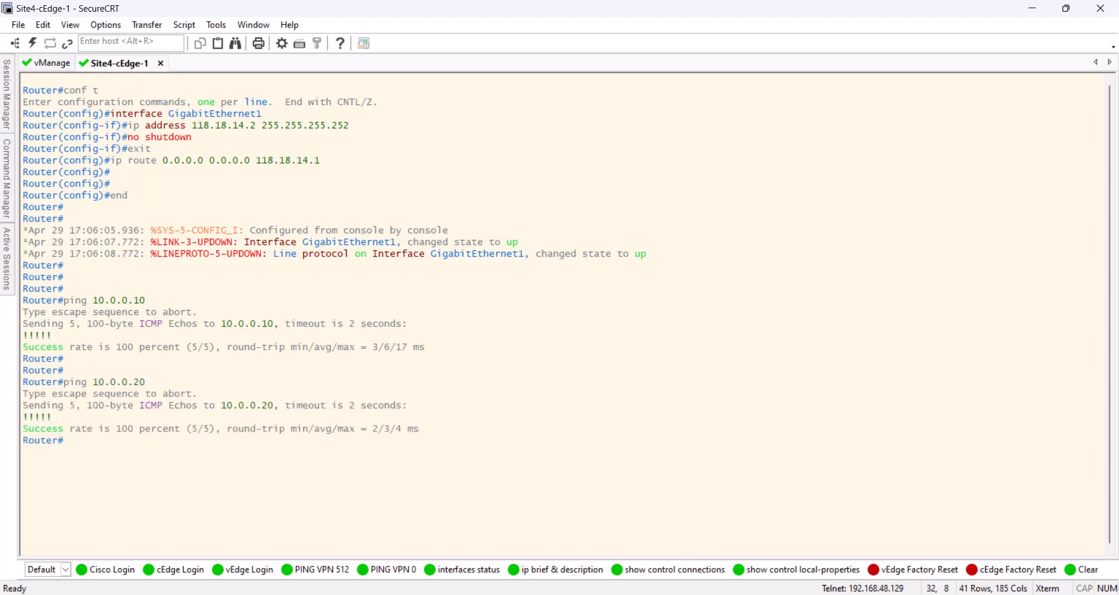
{"action": "key", "text": "Up"}
{"action": "type", "text": "30"}
{"action": "key", "text": "Return"}
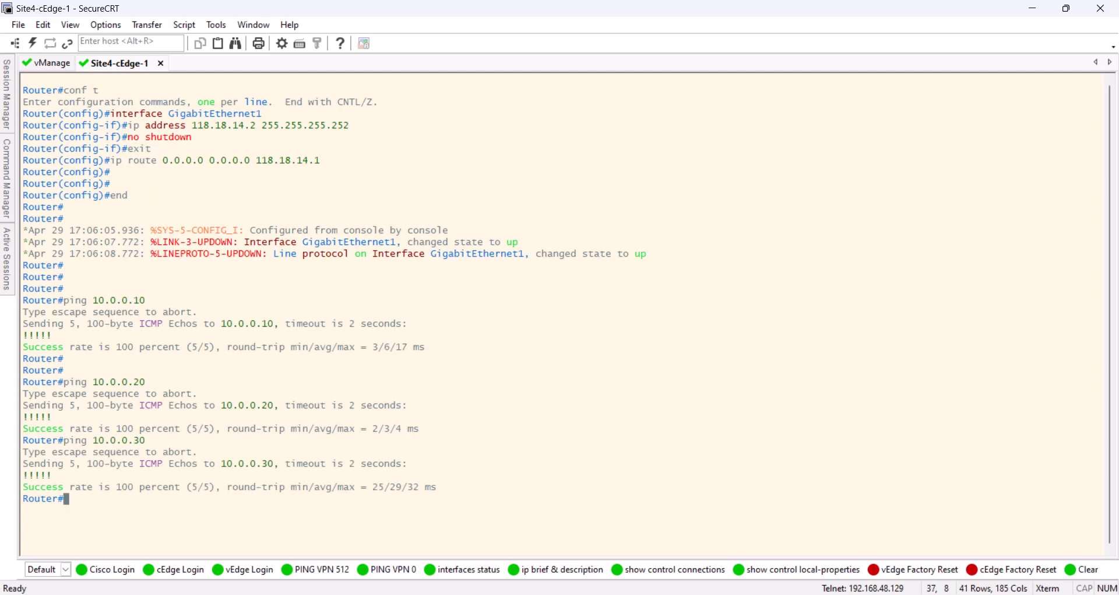
List the complete contents of the router's bootflash directory
{"action": "key", "text": "Return"}
{"action": "key", "text": "Return"}
{"action": "key", "text": "Return"}
{"action": "type", "text": "dir"}
{"action": "key", "text": "Return"}
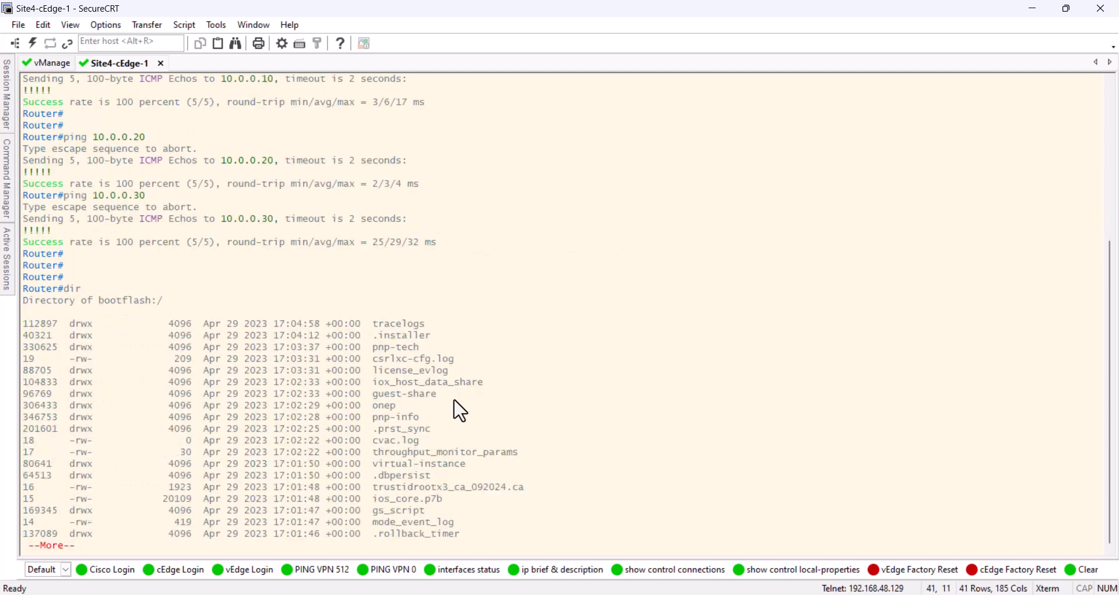
{"action": "key", "text": "space"}
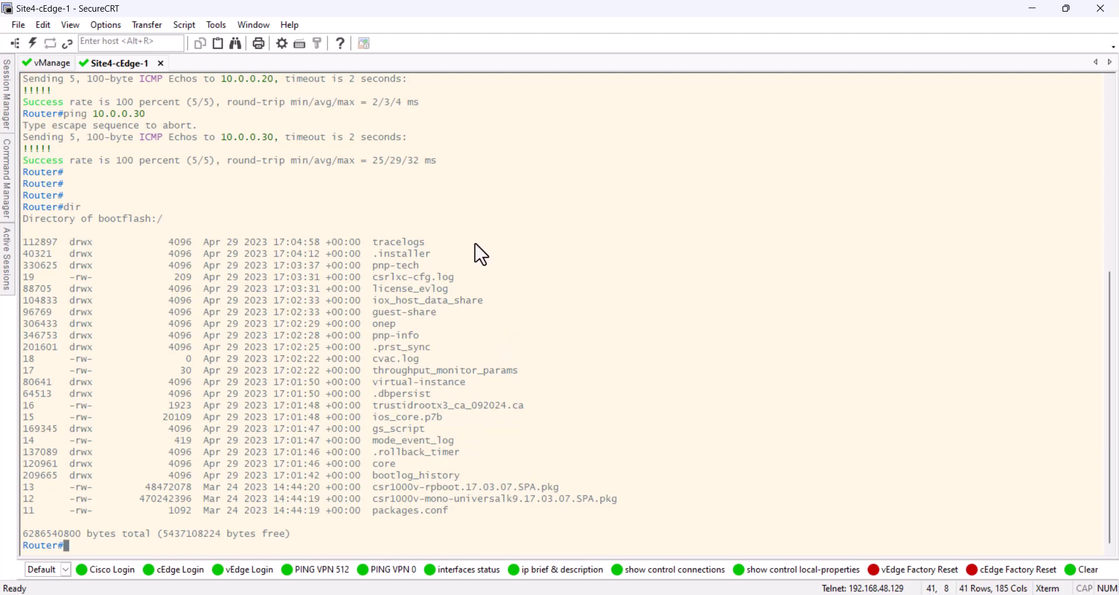
Switch to the vManage session and log in with the stored admin username and account password
{"action": "left_click", "coordinate": [46, 63]}
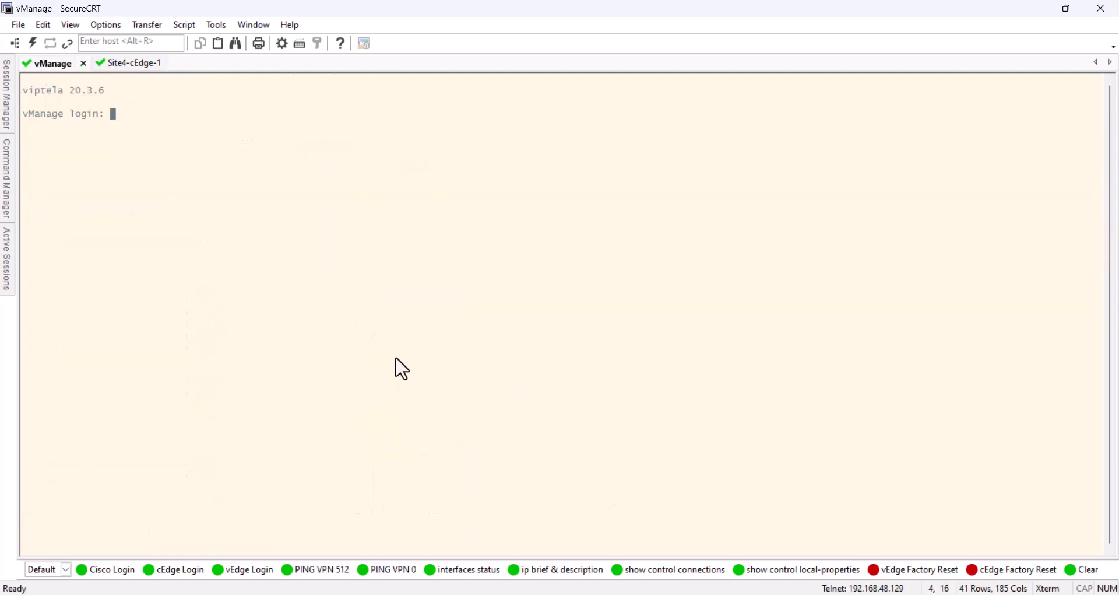
{"action": "left_click", "coordinate": [254, 572]}
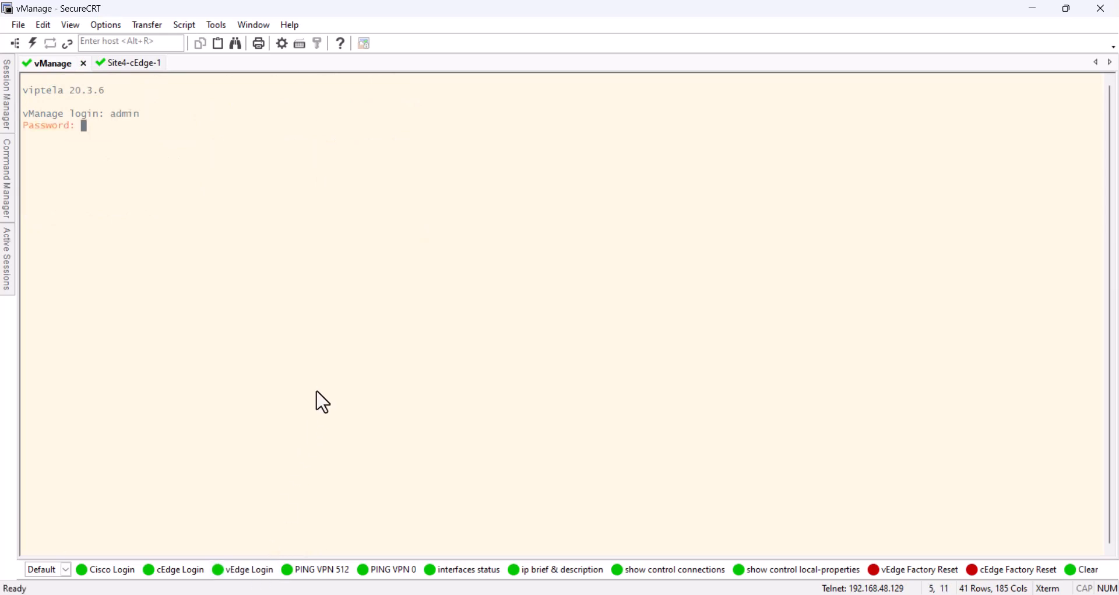
{"action": "key", "text": "Return"}
{"action": "key", "text": "Return"}
Open the vManage shell with "vs" and list the files with "ls -lh" to locate ROOTCA.crt
{"action": "type", "text": "v"}
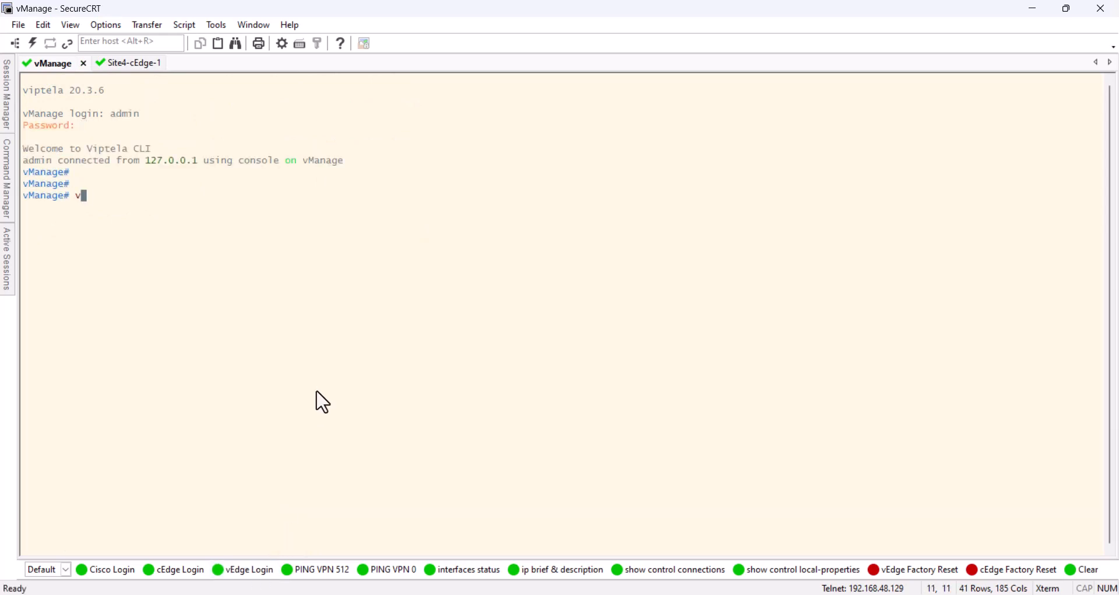
{"action": "key", "text": "Return"}
{"action": "key", "text": "Return"}
{"action": "key", "text": "Return"}
{"action": "key", "text": "Return"}
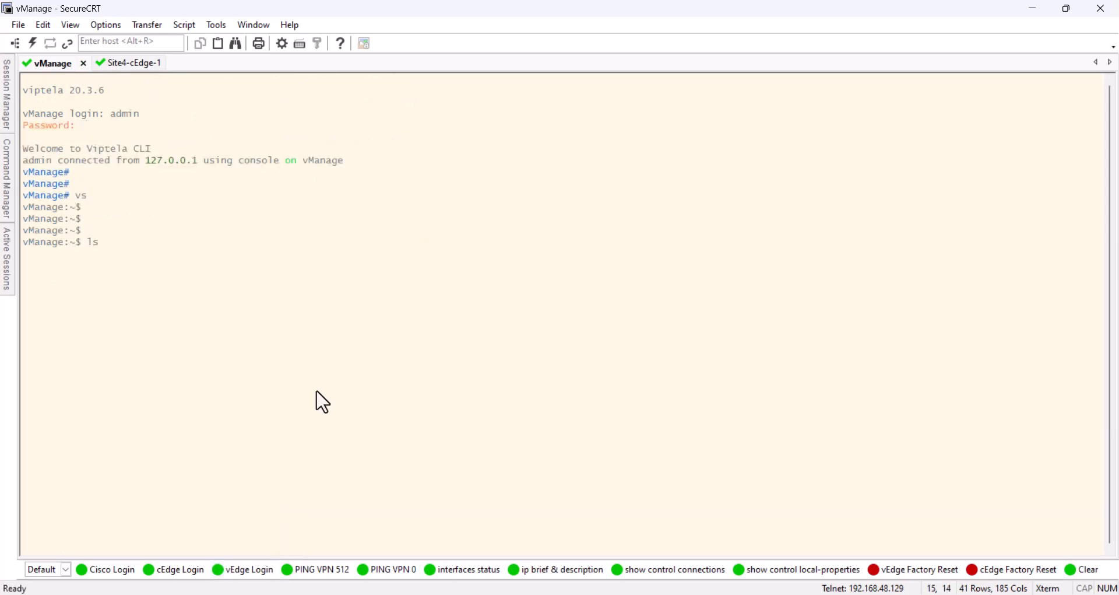
{"action": "key", "text": "Return"}
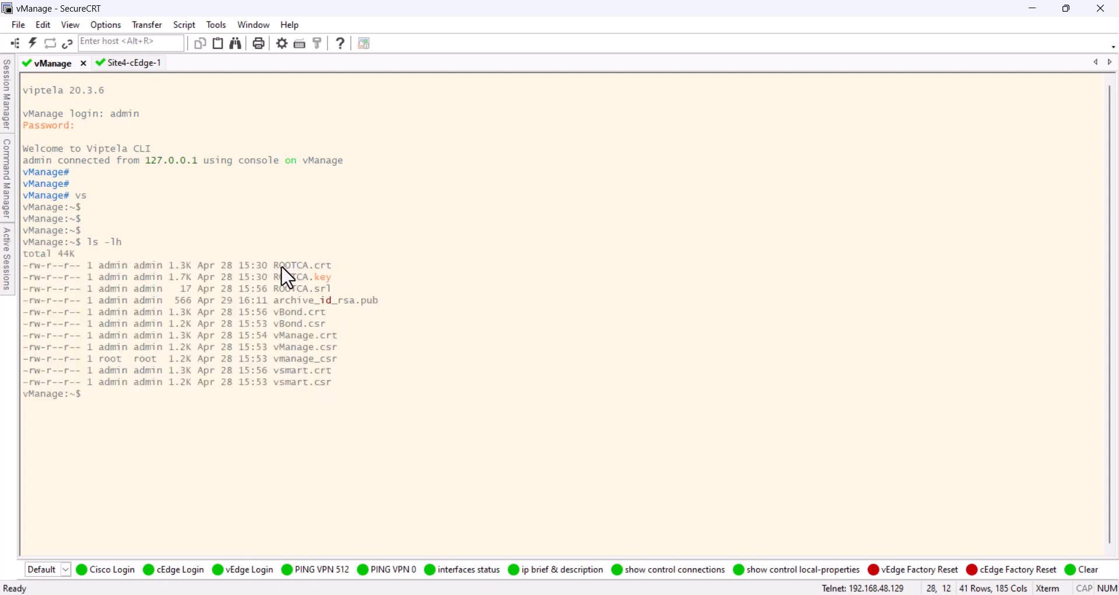
{"action": "left_click_drag", "start_coordinate": [276, 266], "coordinate": [337, 266]}
Copy the SFTP command that transfers ROOTCA.crt to bootflash from the "cEdge1 - Site - 4" notes and return to the Site4-cEdge-1 session
{"action": "left_click", "coordinate": [137, 64]}
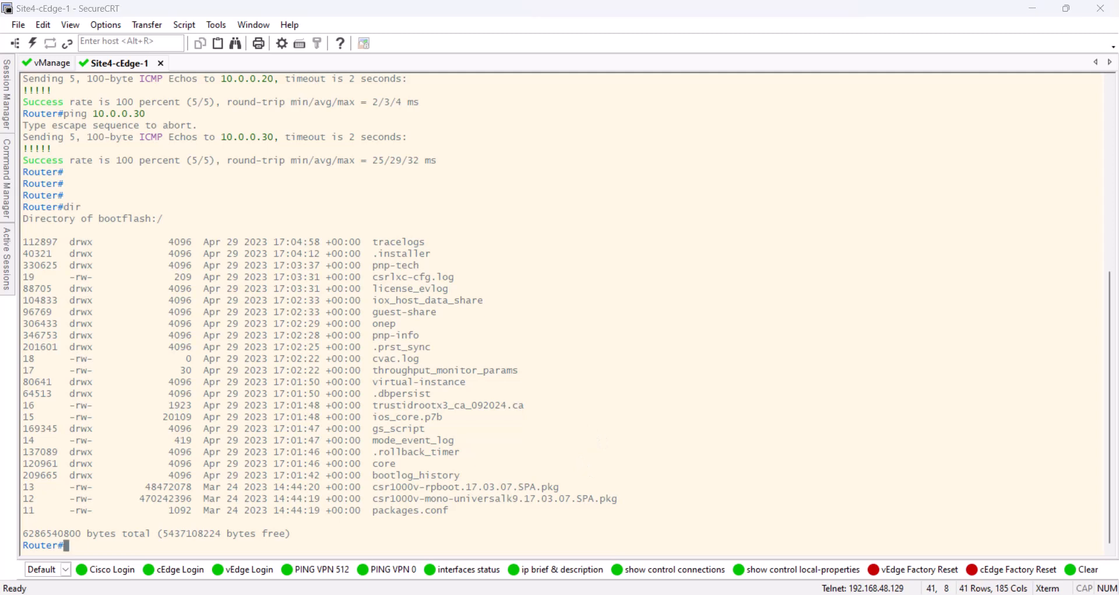
{"action": "key", "text": "alt+Tab"}
{"action": "scroll", "coordinate": [222, 384], "scroll_direction": "down", "scroll_amount": 3}
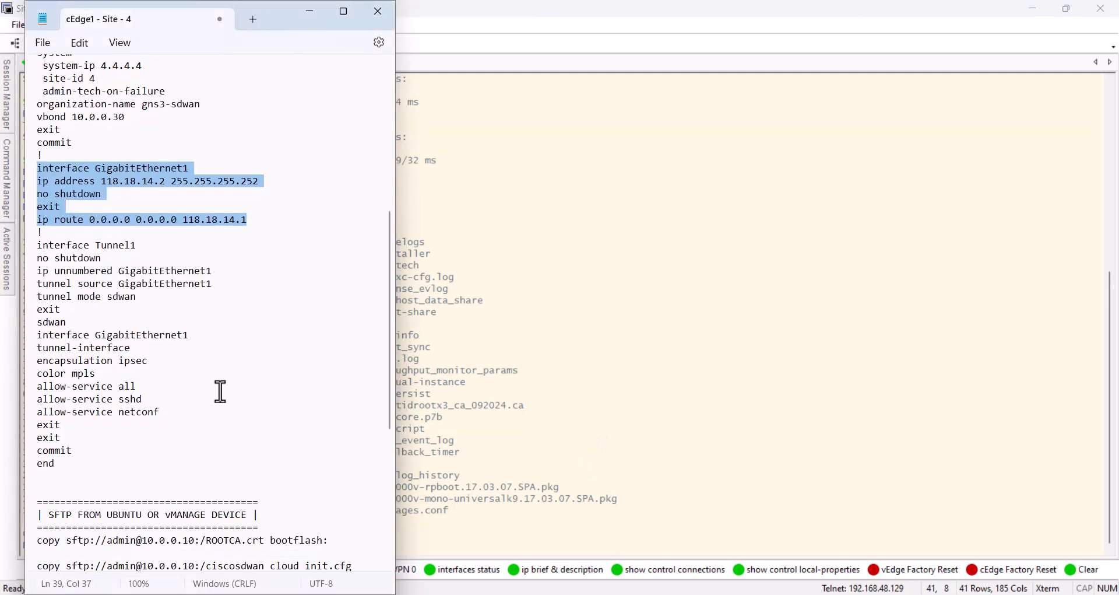
{"action": "left_click_drag", "start_coordinate": [327, 445], "coordinate": [42, 445]}
{"action": "right_click", "coordinate": [61, 446]}
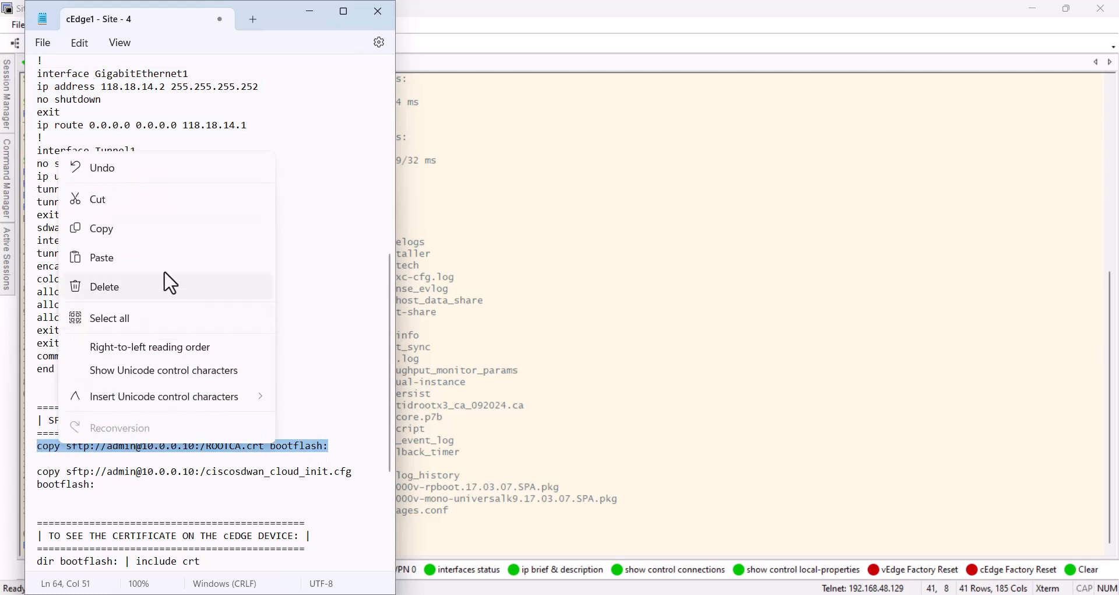
{"action": "left_click", "coordinate": [155, 233]}
{"action": "left_click", "coordinate": [643, 446]}
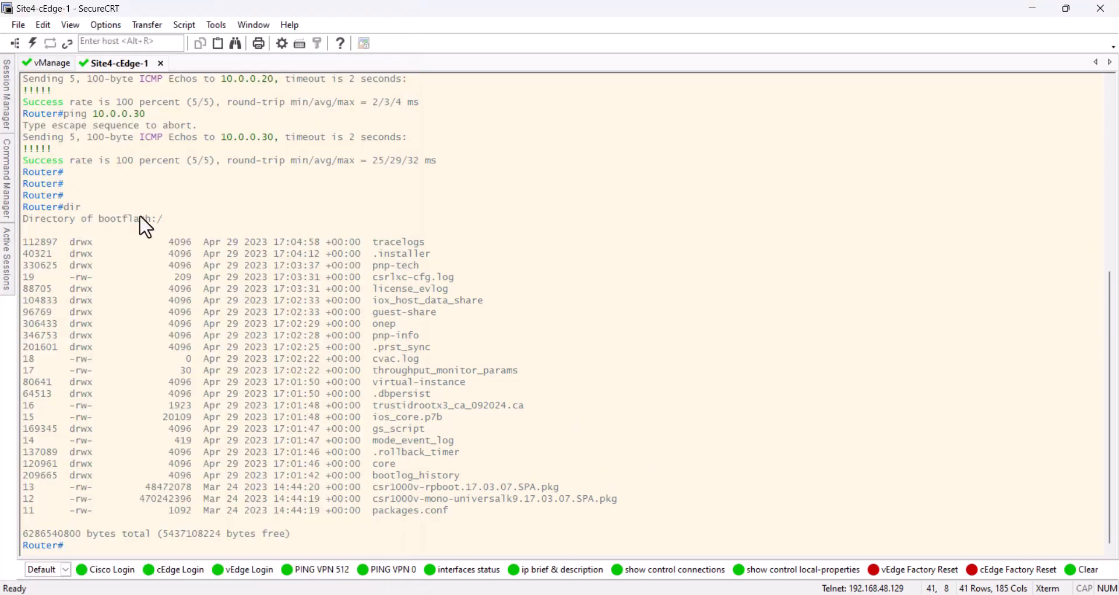
{"action": "key", "text": "Return"}
{"action": "key", "text": "Return"}
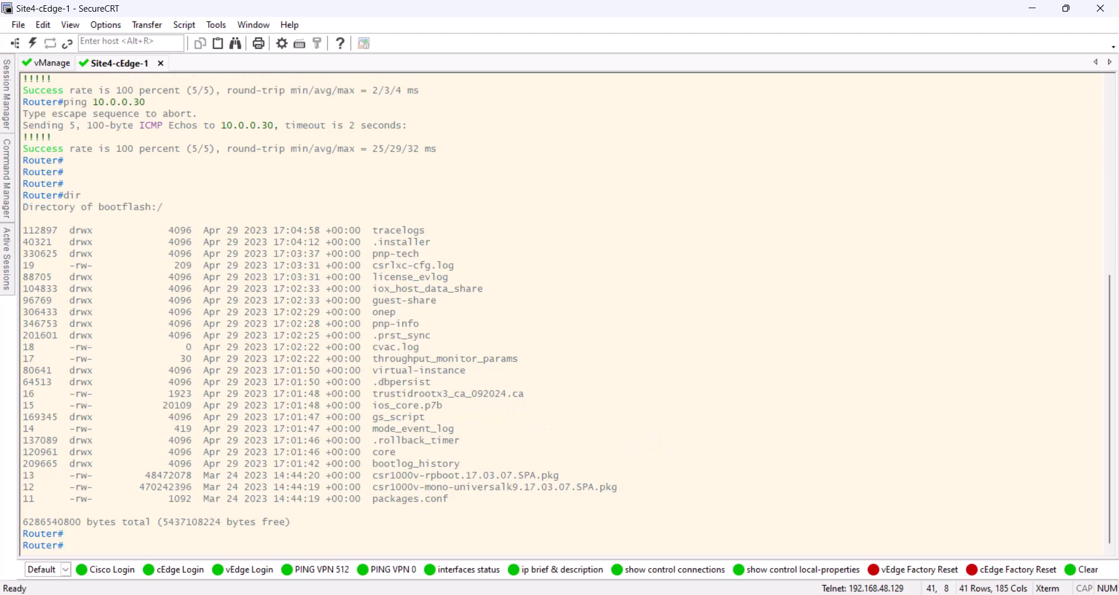
{"action": "key", "text": "Return"}
{"action": "right_click", "coordinate": [552, 501]}
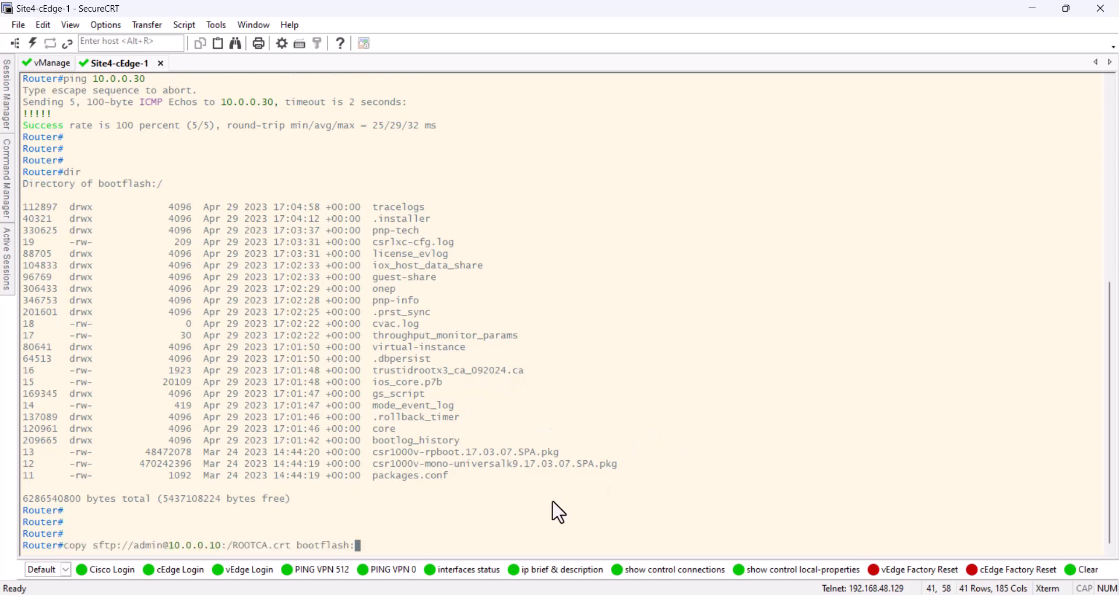
{"action": "key", "text": "Return"}
{"action": "key", "text": "Return"}
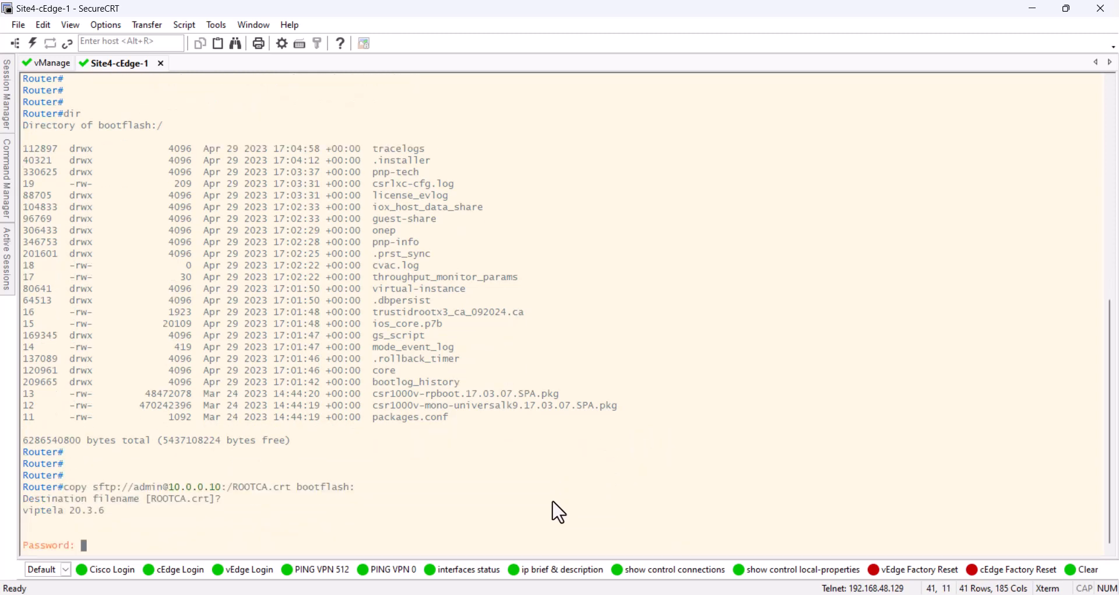
{"action": "key", "text": "Return"}
List the bootflash directory with "dir", check the ROOTCA.crt entry, and quit the listing
{"action": "key", "text": "Return"}
{"action": "key", "text": "Return"}
{"action": "key", "text": "Return"}
{"action": "type", "text": "dir"}
{"action": "key", "text": "Return"}
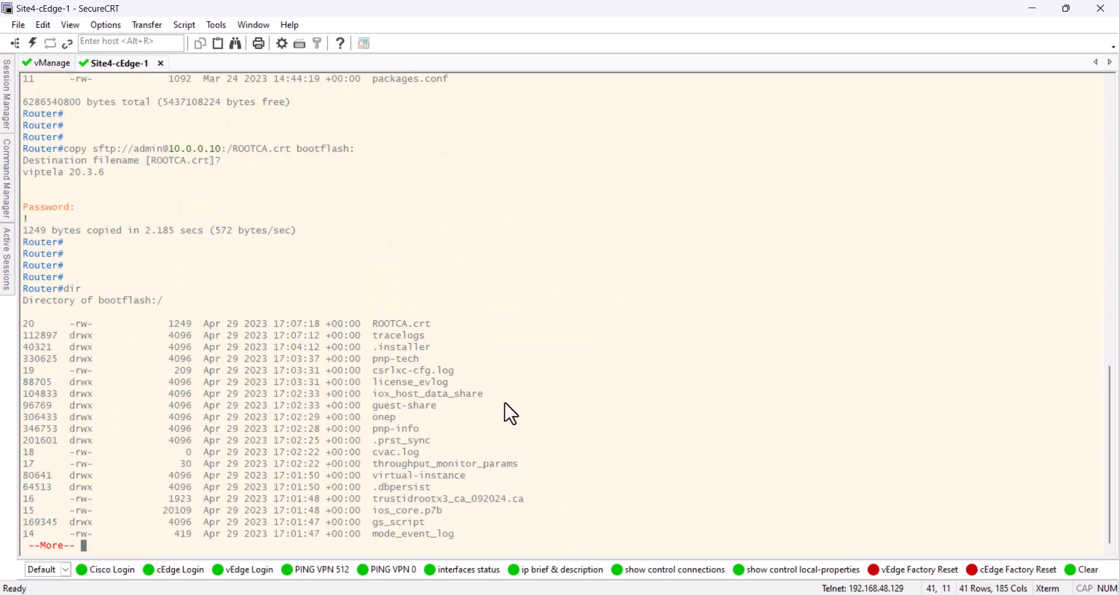
{"action": "left_click_drag", "start_coordinate": [438, 325], "coordinate": [21, 330]}
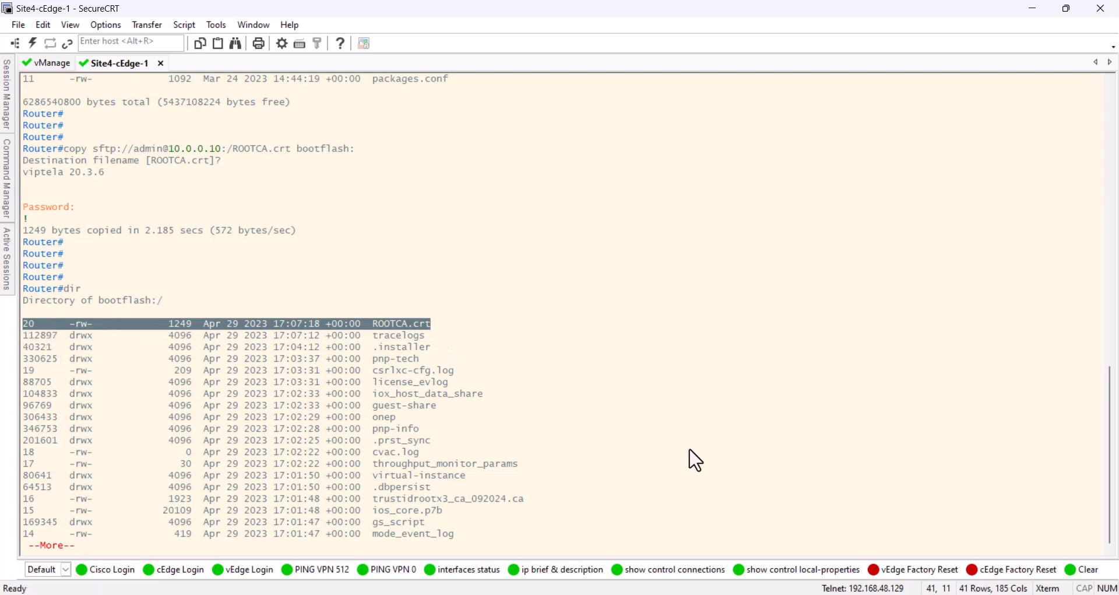
{"action": "left_click", "coordinate": [639, 450]}
{"action": "key", "text": "q"}
{"action": "key", "text": "Return"}
{"action": "key", "text": "Return"}
{"action": "key", "text": "Return"}
{"action": "key", "text": "Return"}
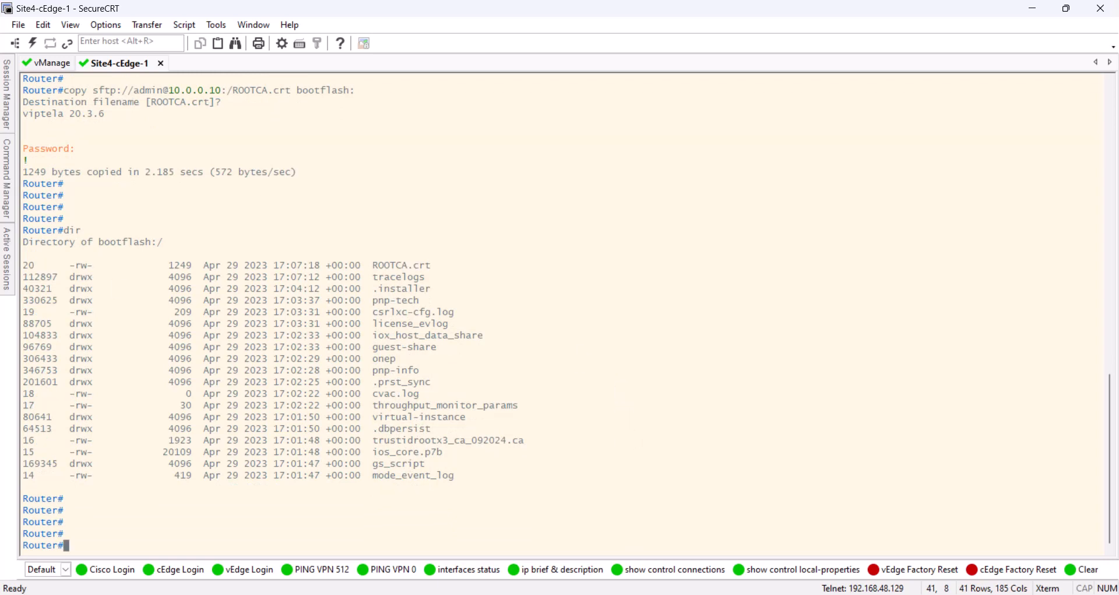
Switch to the Cisco vManage web interface and start adding a new feature template in the configuration templates
{"action": "key", "text": "alt+Tab"}
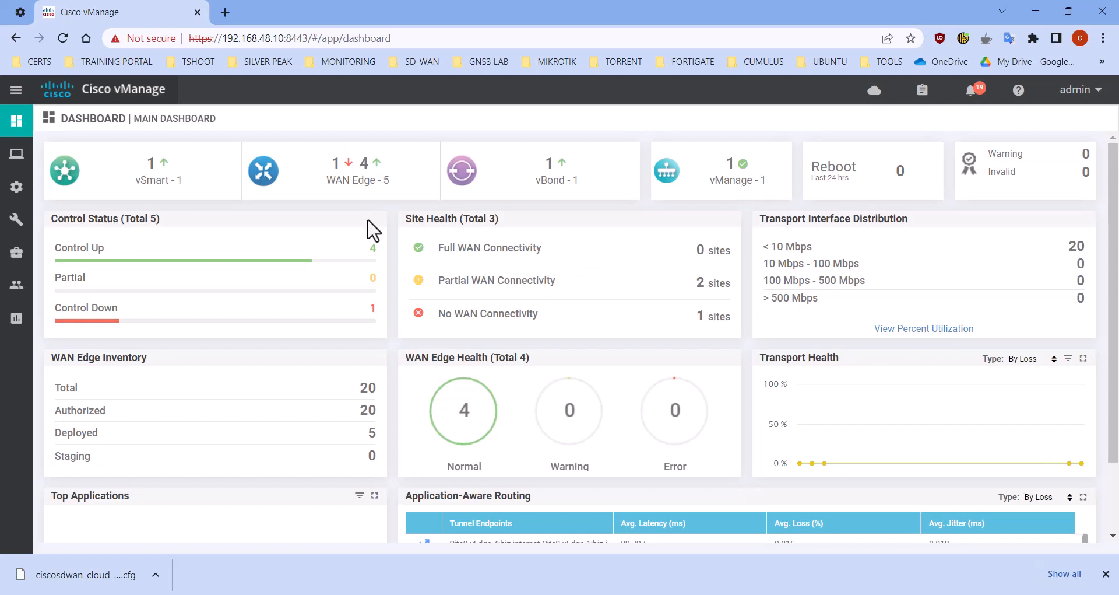
{"action": "mouse_move", "coordinate": [16, 186]}
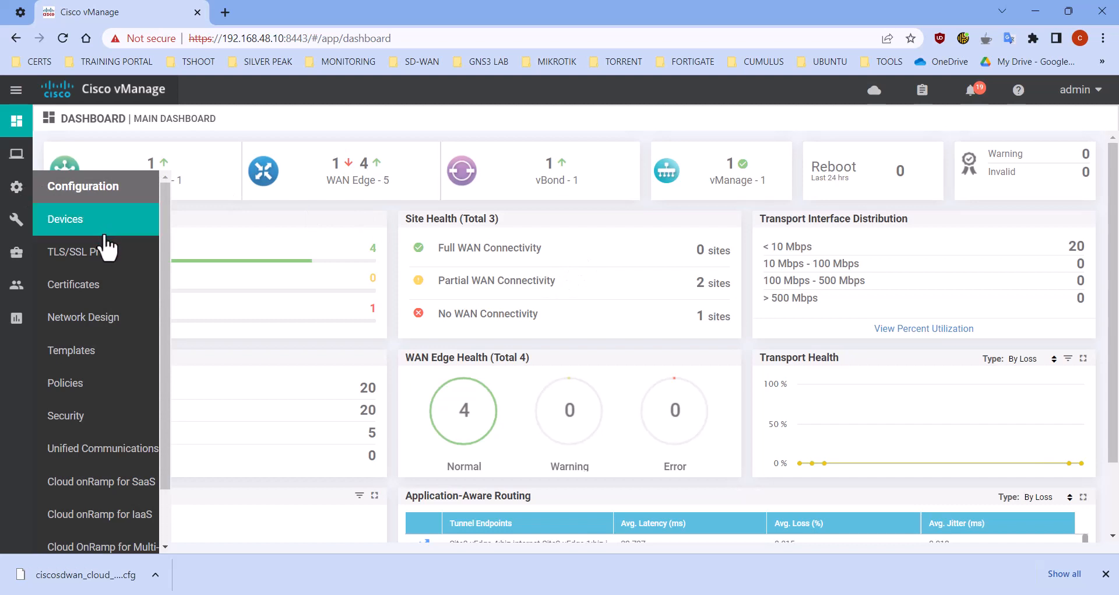
{"action": "left_click", "coordinate": [90, 355]}
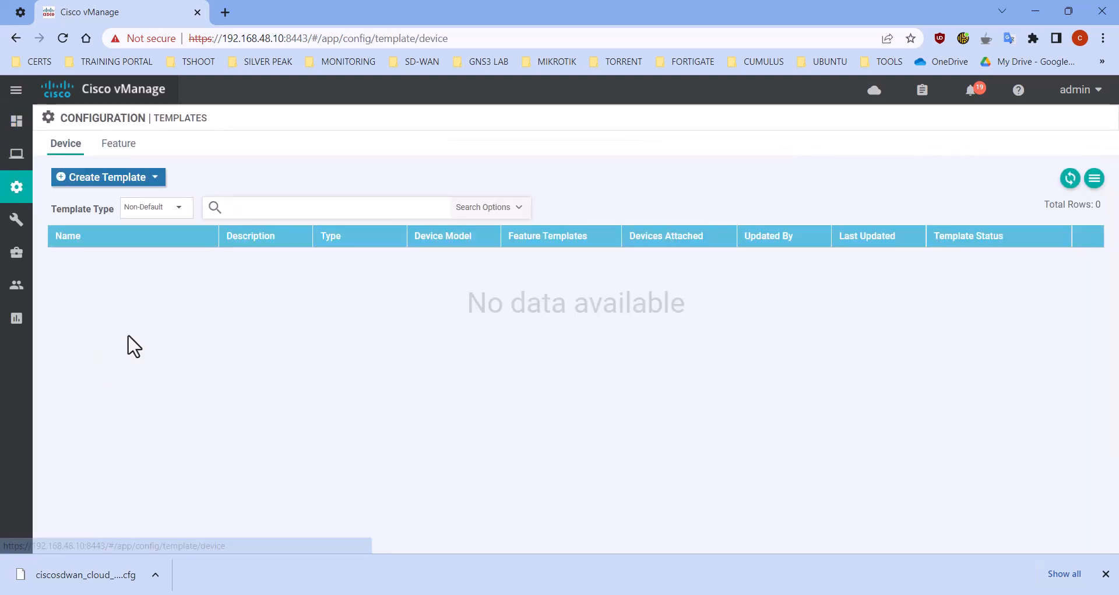
{"action": "left_click", "coordinate": [128, 150]}
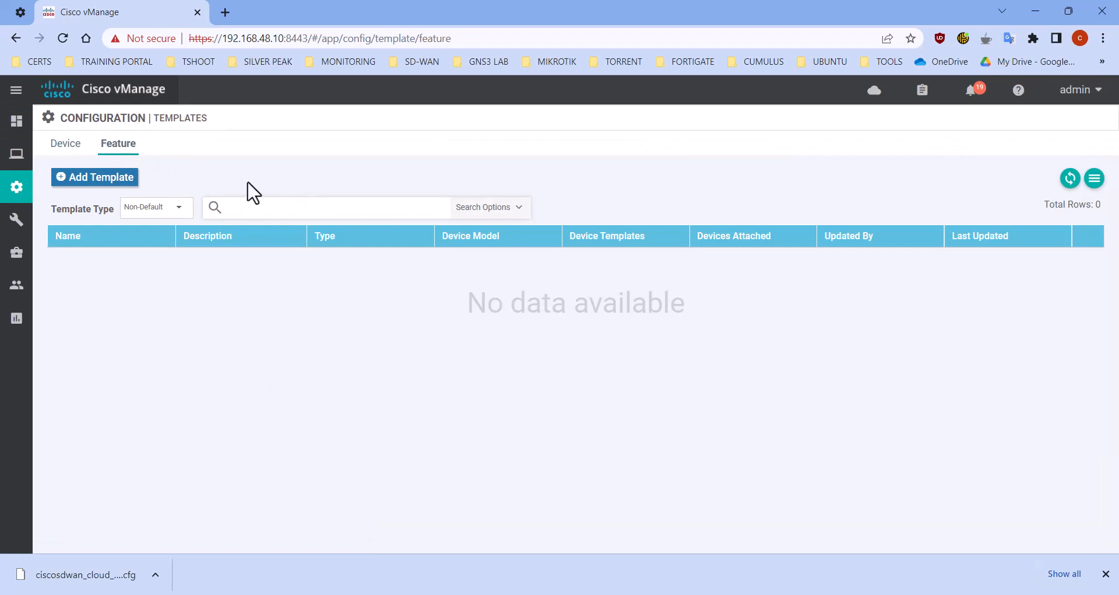
{"action": "left_click", "coordinate": [126, 179]}
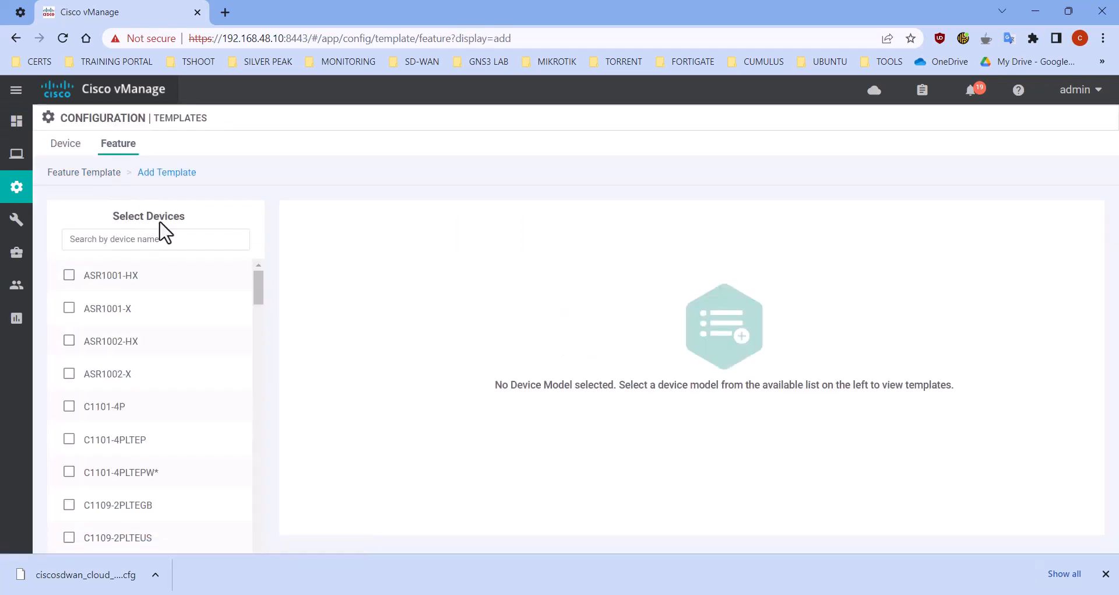
{"action": "left_click", "coordinate": [93, 173]}
{"action": "left_click", "coordinate": [109, 180]}
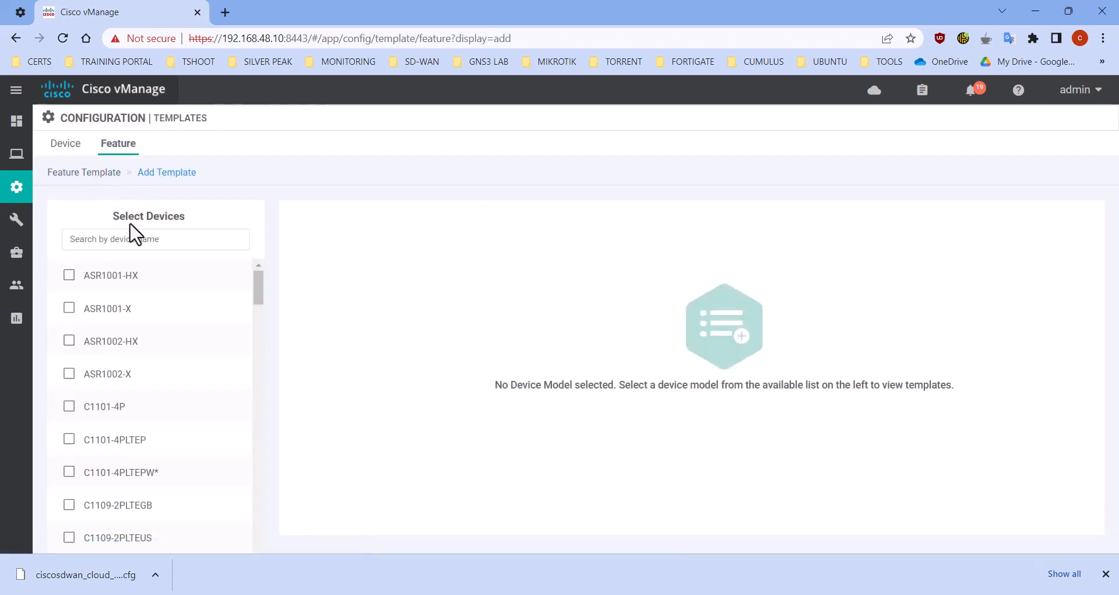
Select the CSR1000v device model for the feature template and choose the Cisco System template type
{"action": "left_click", "coordinate": [159, 237]}
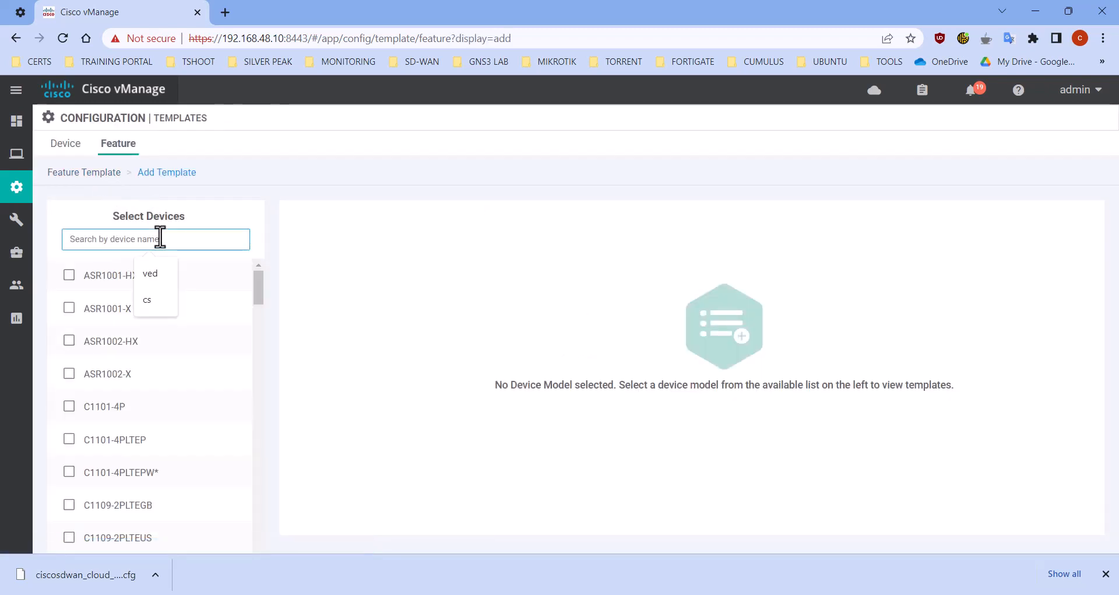
{"action": "type", "text": "cs"}
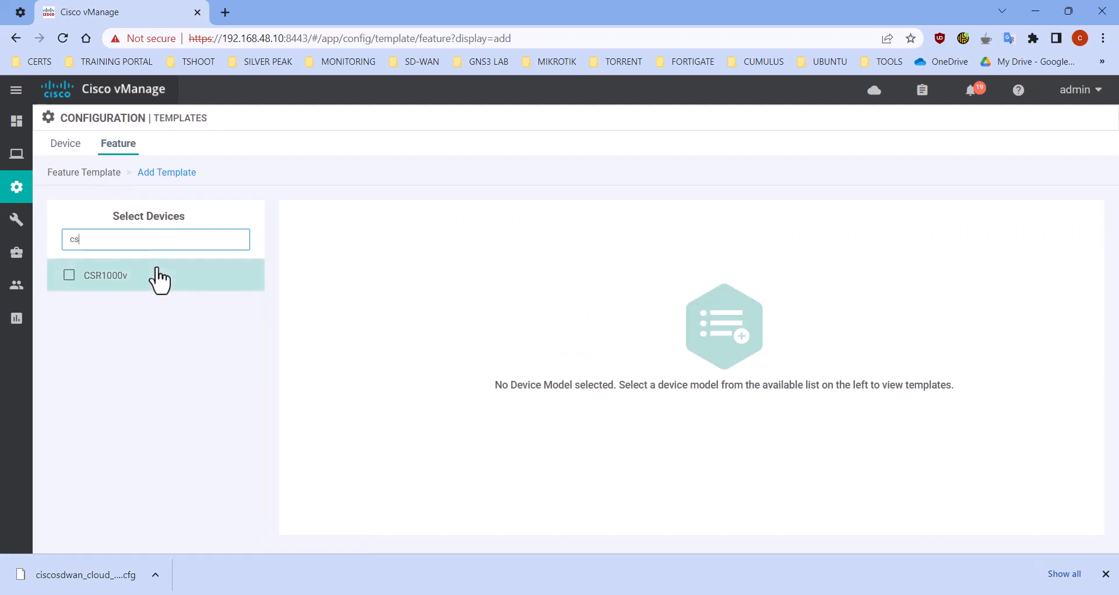
{"action": "key", "text": "BackSpace"}
{"action": "key", "text": "BackSpace"}
{"action": "scroll", "coordinate": [157, 344], "scroll_direction": "down", "scroll_amount": 5}
{"action": "scroll", "coordinate": [155, 349], "scroll_direction": "down", "scroll_amount": 9}
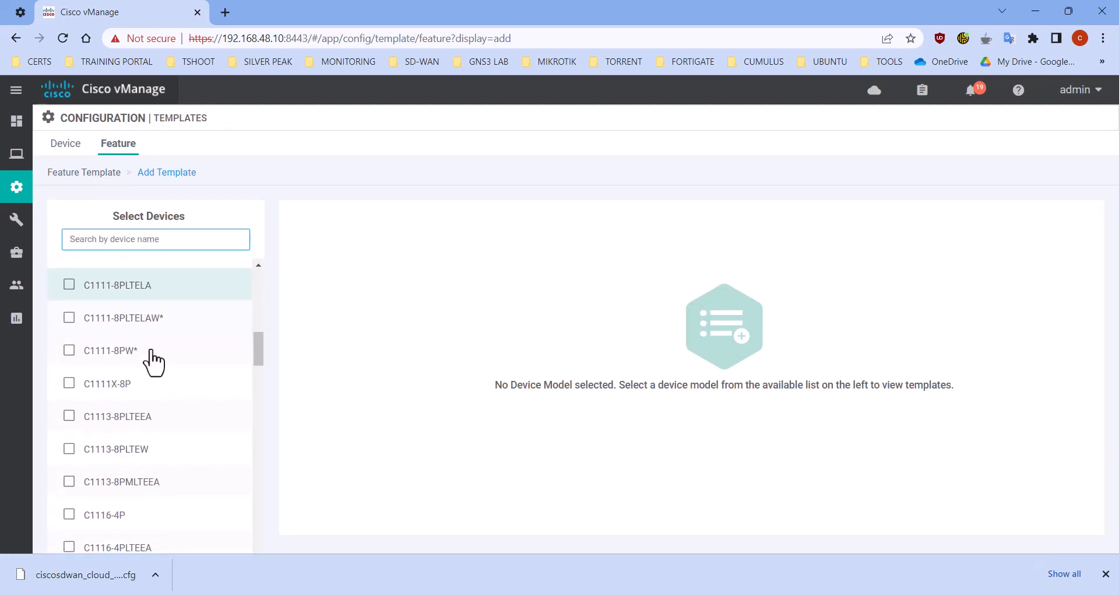
{"action": "scroll", "coordinate": [149, 365], "scroll_direction": "down", "scroll_amount": 10}
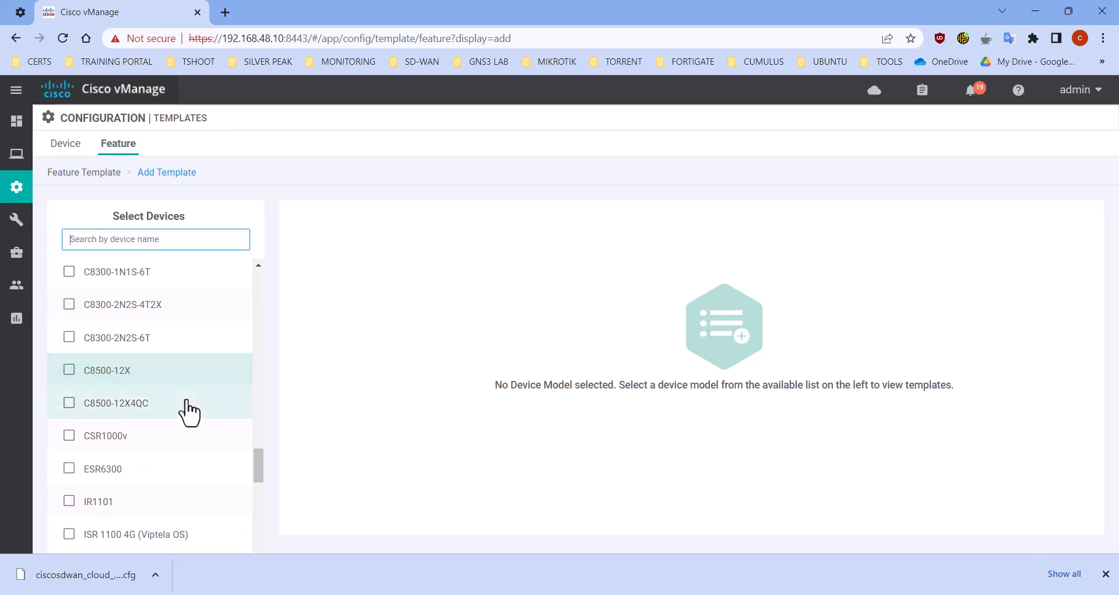
{"action": "left_click", "coordinate": [126, 444]}
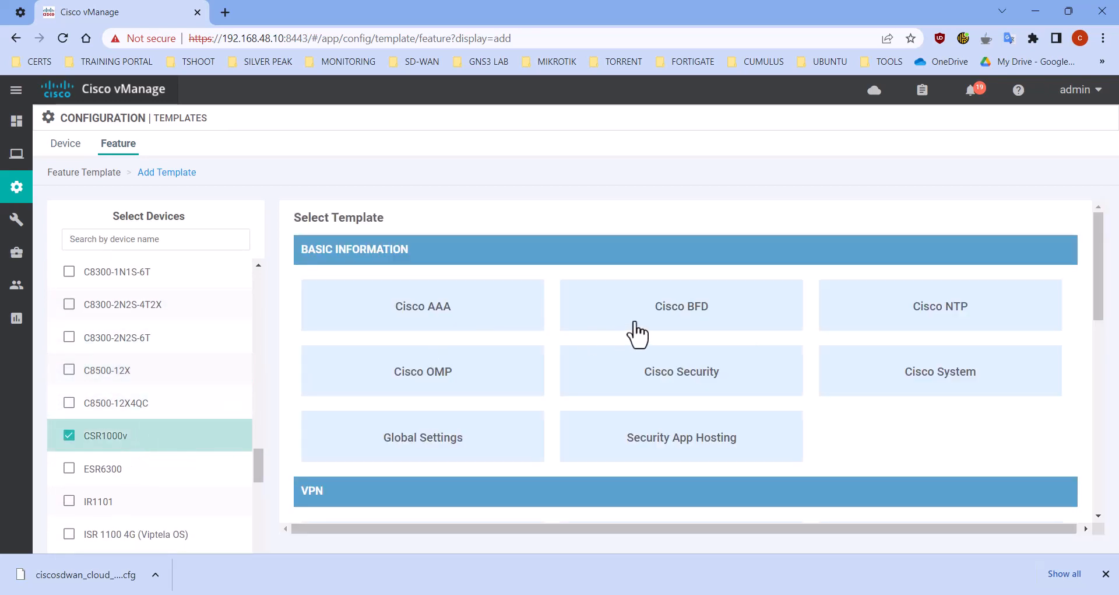
{"action": "left_click", "coordinate": [965, 388]}
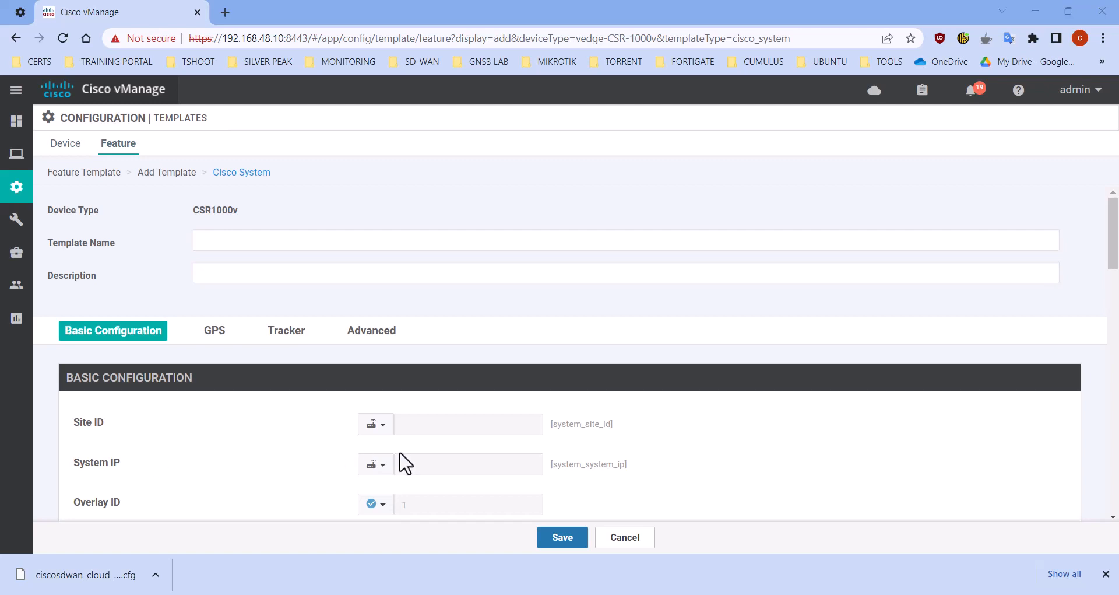
Set both the template name and the description to "All-cEdge-System-Template"
{"action": "left_click", "coordinate": [332, 236]}
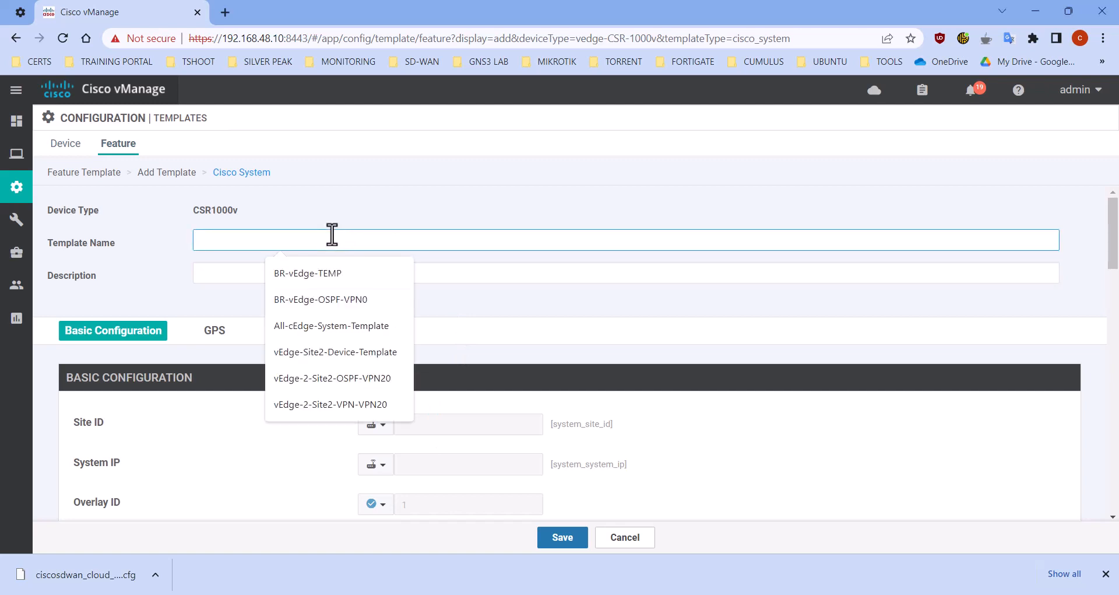
{"action": "key", "text": "Down"}
{"action": "key", "text": "Down"}
{"action": "key", "text": "Down"}
{"action": "key", "text": "Return"}
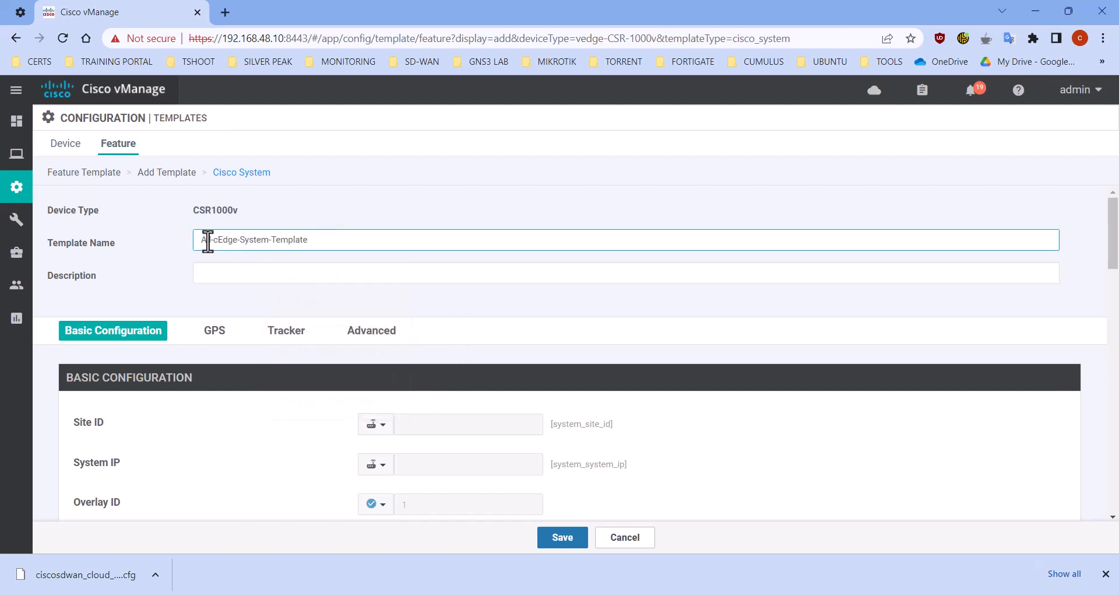
{"action": "left_click", "coordinate": [245, 272]}
{"action": "type", "text": "All-cEdge-System-Template"}
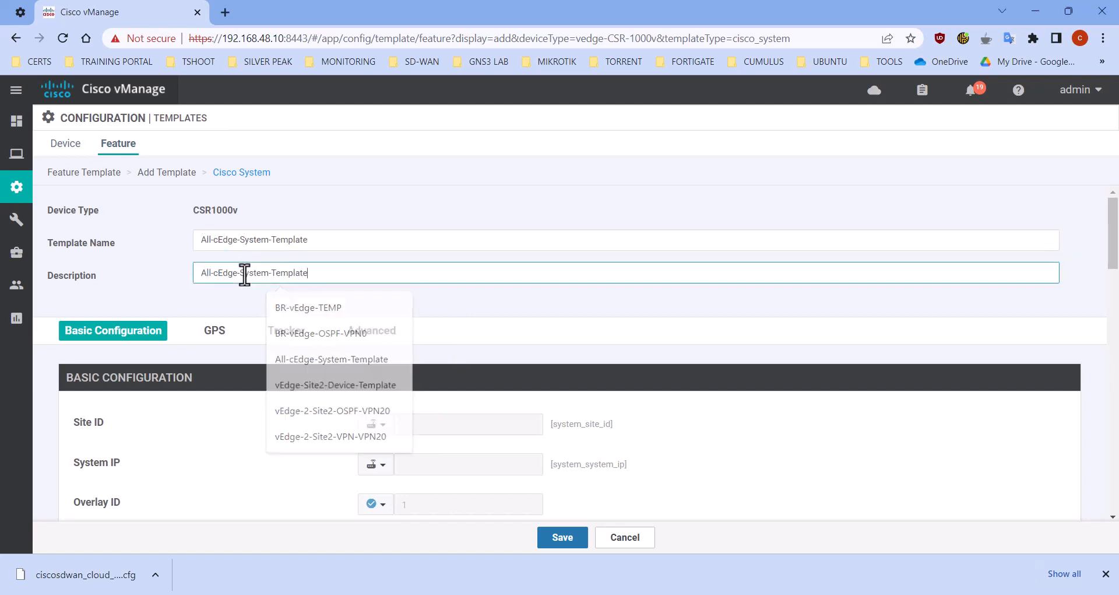
Set the console baud rate to 9600 bps in the system template and save it
{"action": "scroll", "coordinate": [301, 343], "scroll_direction": "down", "scroll_amount": 1}
{"action": "scroll", "coordinate": [303, 350], "scroll_direction": "down", "scroll_amount": 3}
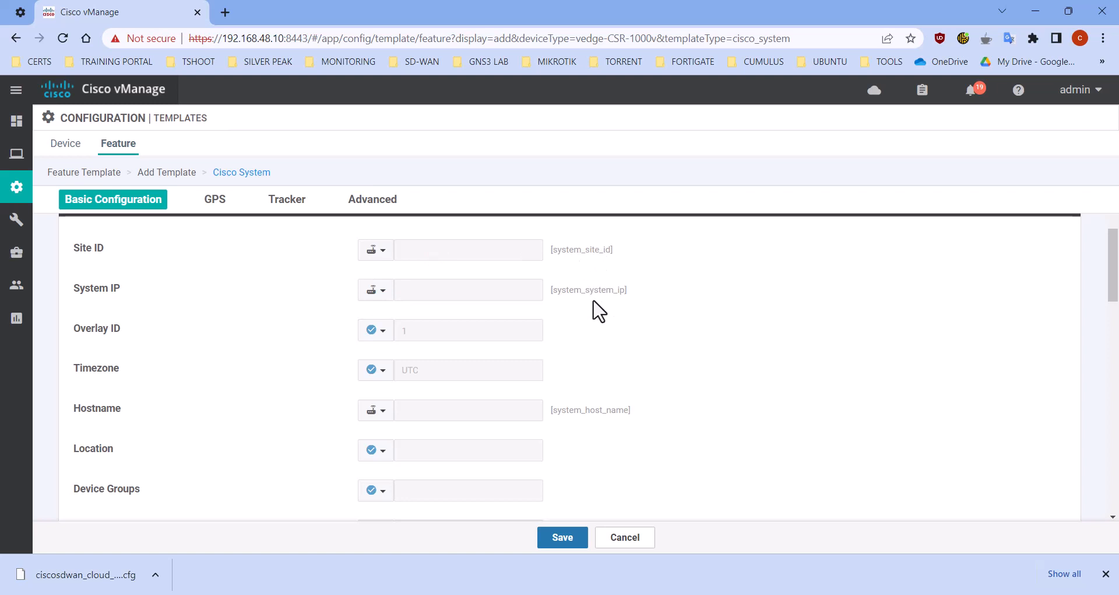
{"action": "scroll", "coordinate": [595, 402], "scroll_direction": "down", "scroll_amount": 3}
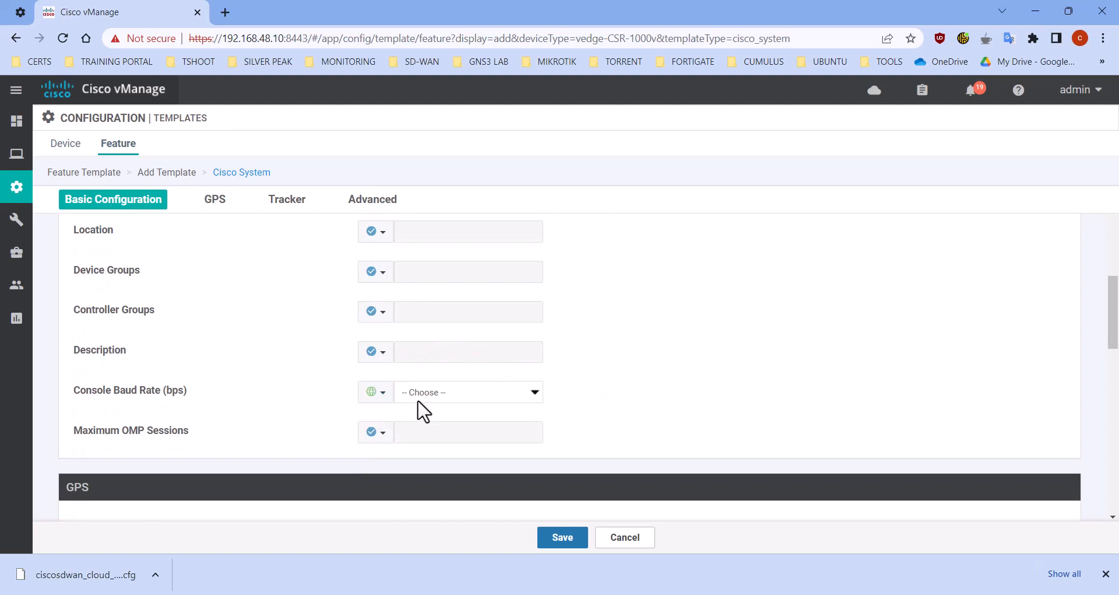
{"action": "left_click", "coordinate": [448, 394]}
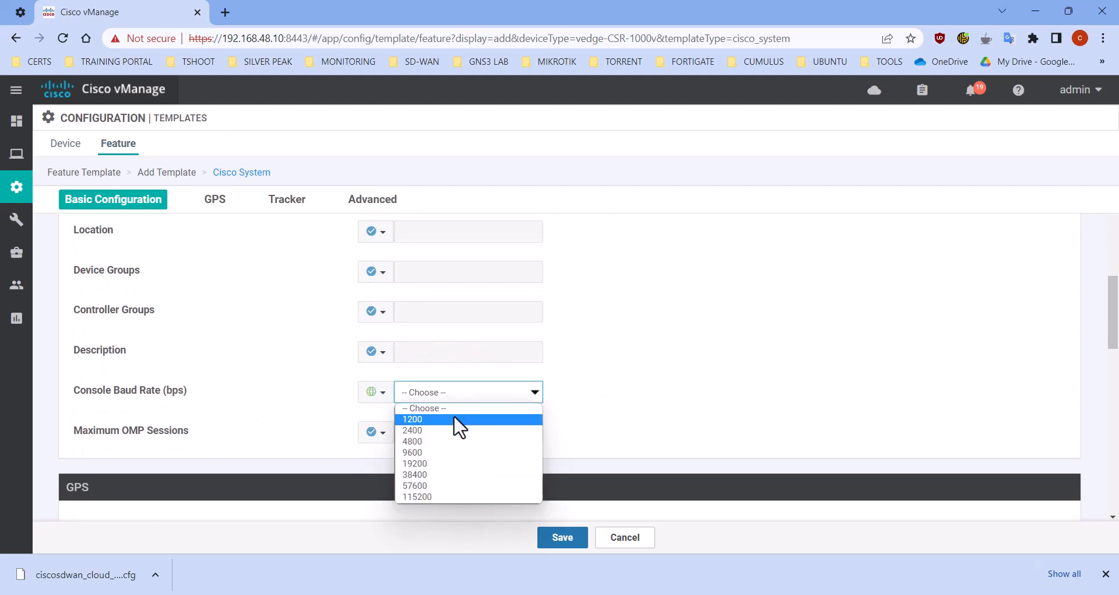
{"action": "left_click", "coordinate": [455, 453]}
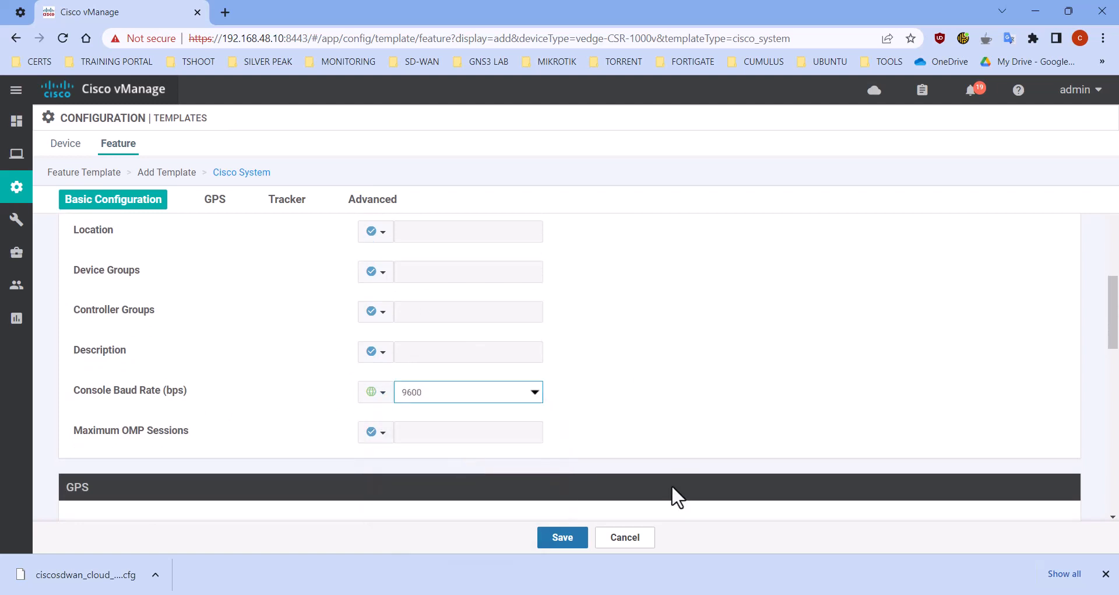
{"action": "left_click", "coordinate": [559, 535]}
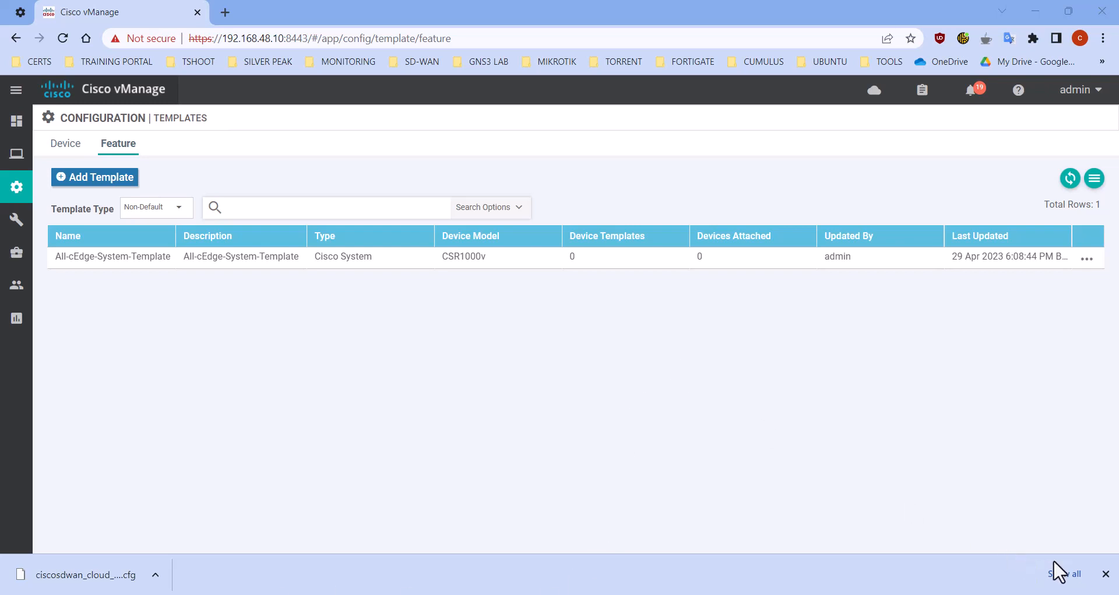
Add another feature template for the CSR1000v device model, filtering the devices by "cs", and choose the Cisco VPN template type
{"action": "left_click", "coordinate": [1106, 574]}
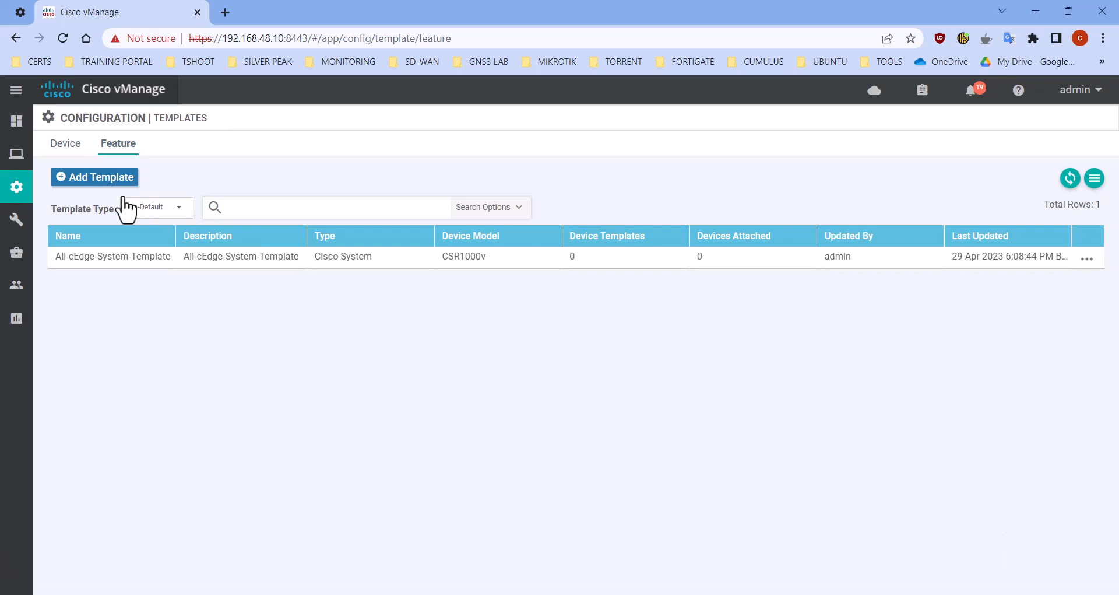
{"action": "left_click", "coordinate": [104, 178]}
{"action": "left_click", "coordinate": [151, 242]}
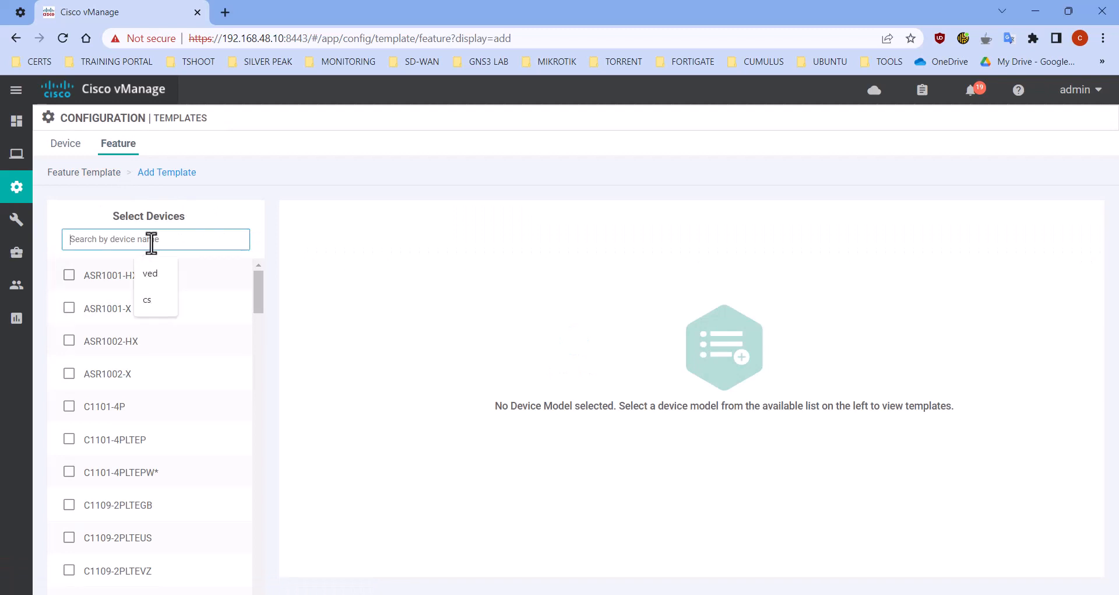
{"action": "type", "text": "cs"}
{"action": "left_click", "coordinate": [165, 280]}
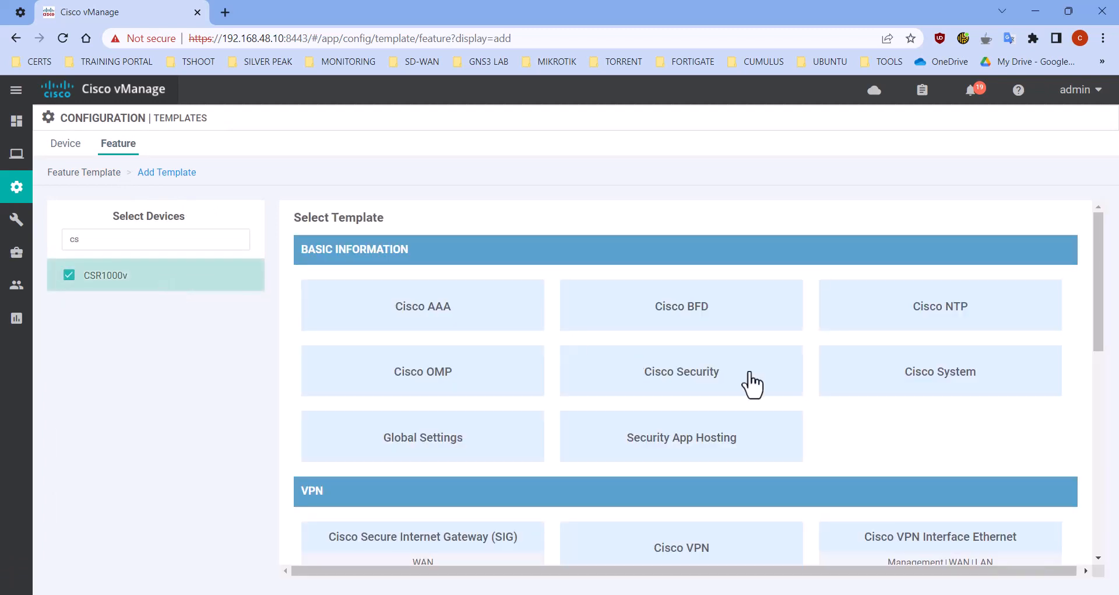
{"action": "scroll", "coordinate": [767, 417], "scroll_direction": "down", "scroll_amount": 1}
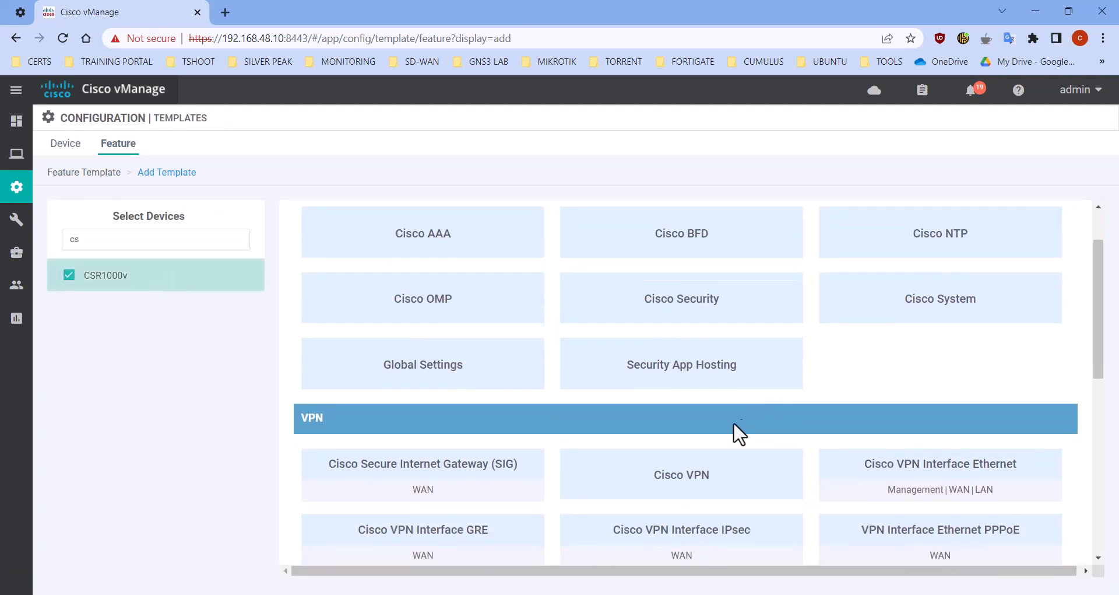
{"action": "left_click", "coordinate": [702, 475]}
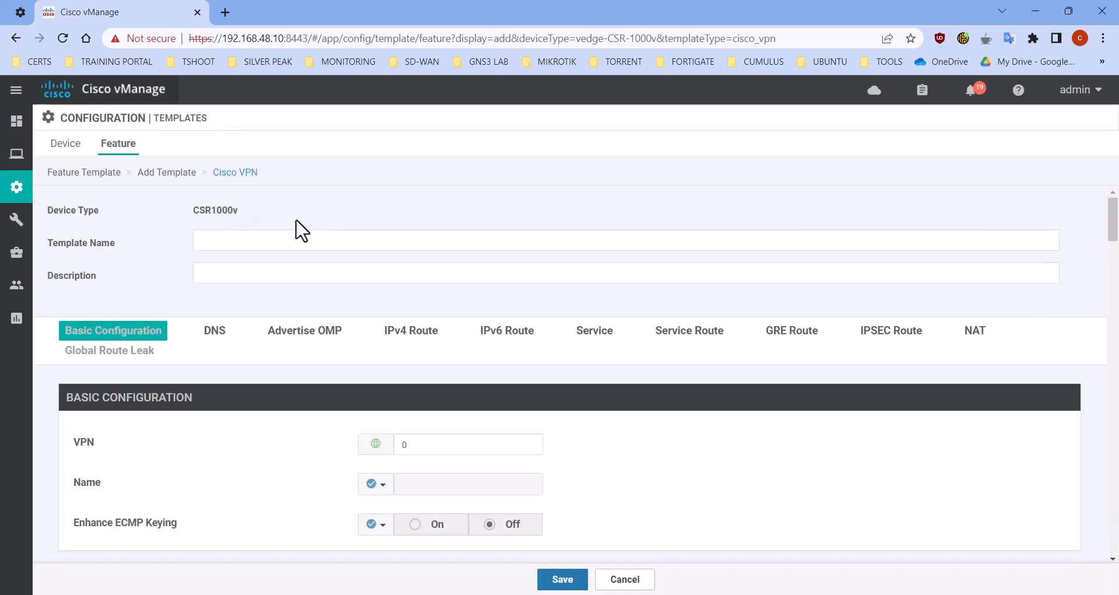
Set both the VPN template's name and its description to "All-cEdge-VPN0-Static-IP-Template"
{"action": "left_click", "coordinate": [288, 240]}
{"action": "type", "text": "All-cEdge-VPN0-Static-IP-Template"}
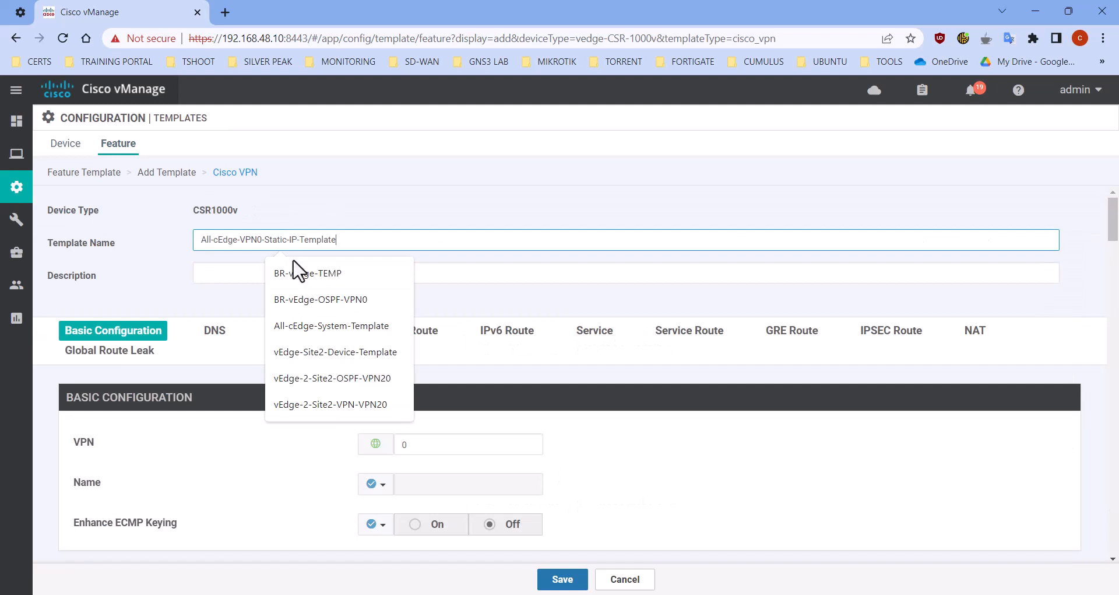
{"action": "left_click", "coordinate": [448, 277]}
{"action": "type", "text": "All-cEdge-VPN0-Static-IP-Template"}
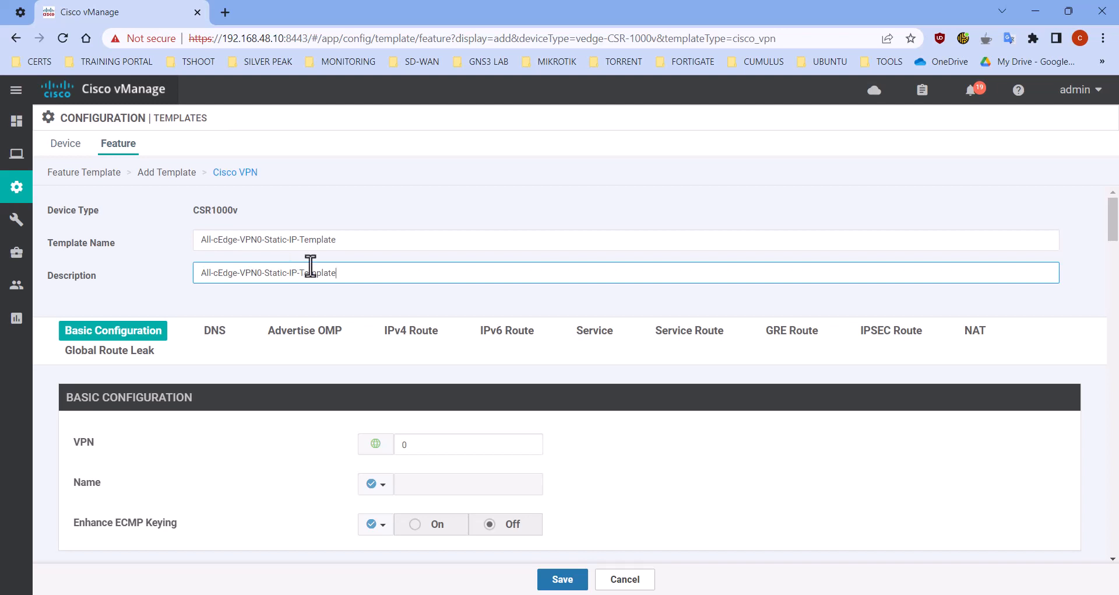
Change the Name setting in the VPN 0 template's basic configuration to global scope
{"action": "scroll", "coordinate": [313, 262], "scroll_direction": "down", "scroll_amount": 3}
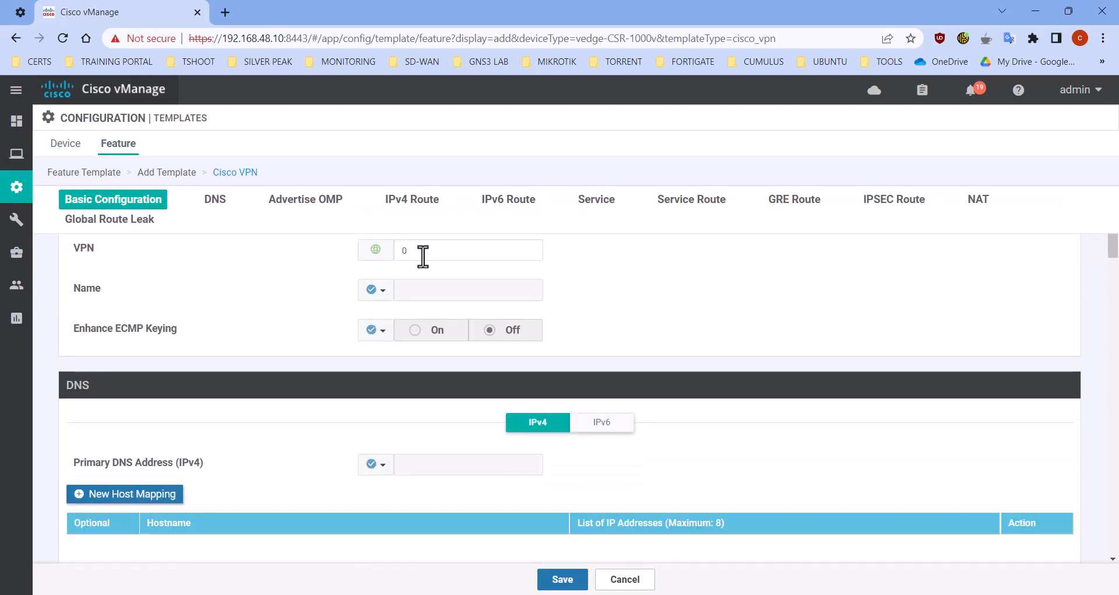
{"action": "left_click", "coordinate": [374, 292]}
{"action": "left_click", "coordinate": [388, 318]}
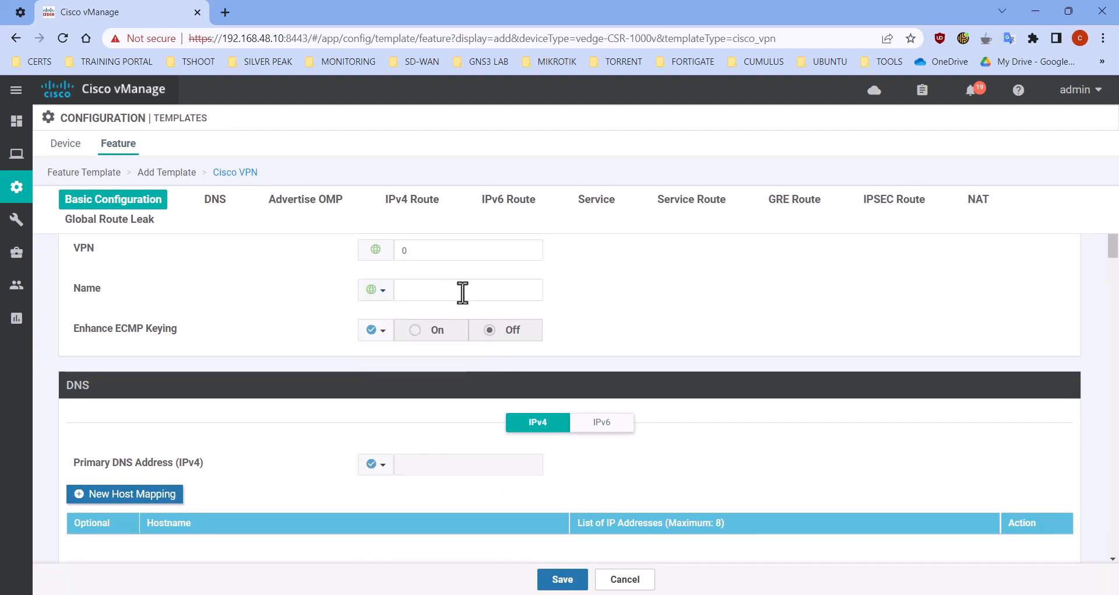
{"action": "left_click", "coordinate": [462, 292]}
{"action": "left_click", "coordinate": [513, 404]}
{"action": "scroll", "coordinate": [255, 376], "scroll_direction": "down", "scroll_amount": 8}
{"action": "scroll", "coordinate": [258, 376], "scroll_direction": "down", "scroll_amount": 6}
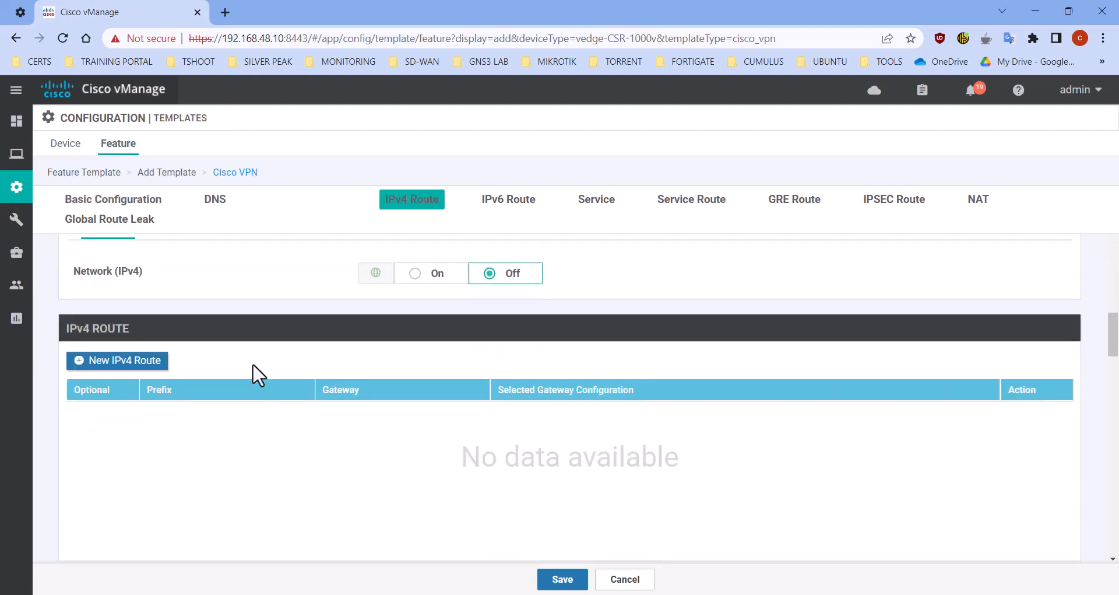
Start a new IPv4 route in the VPN 0 template with the prefix 0.0.0.0/0
{"action": "scroll", "coordinate": [197, 369], "scroll_direction": "up", "scroll_amount": 2}
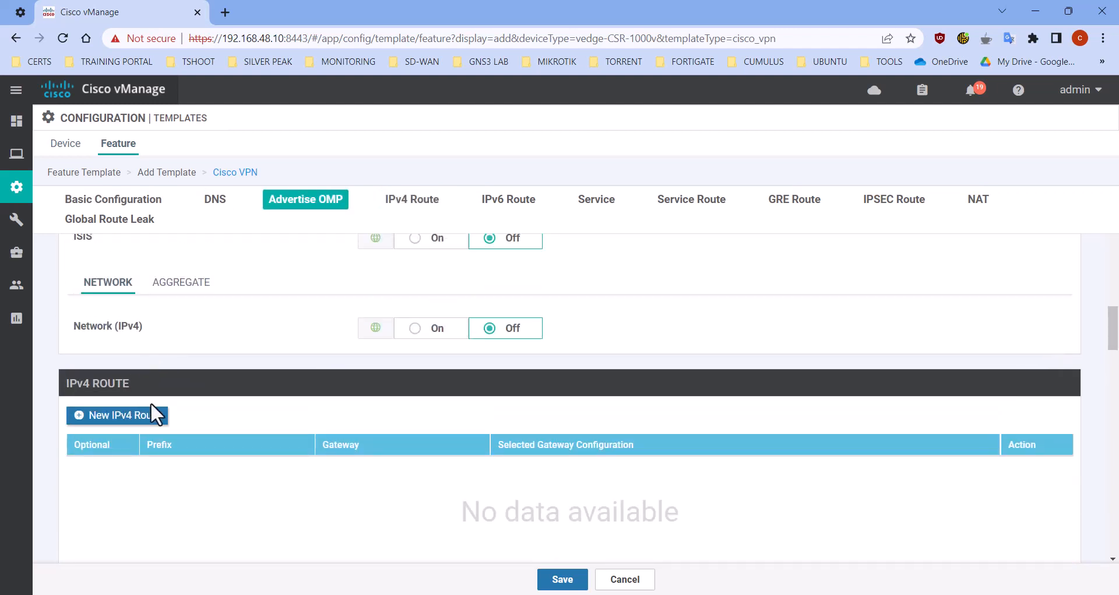
{"action": "left_click", "coordinate": [125, 418]}
{"action": "scroll", "coordinate": [122, 423], "scroll_direction": "down", "scroll_amount": 2}
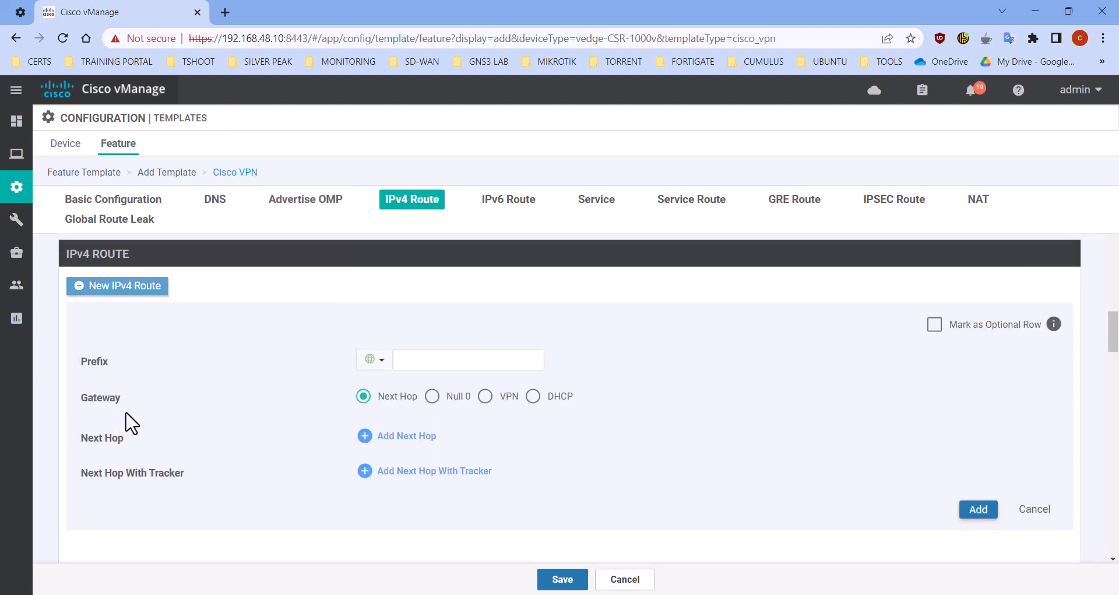
{"action": "left_click", "coordinate": [458, 365]}
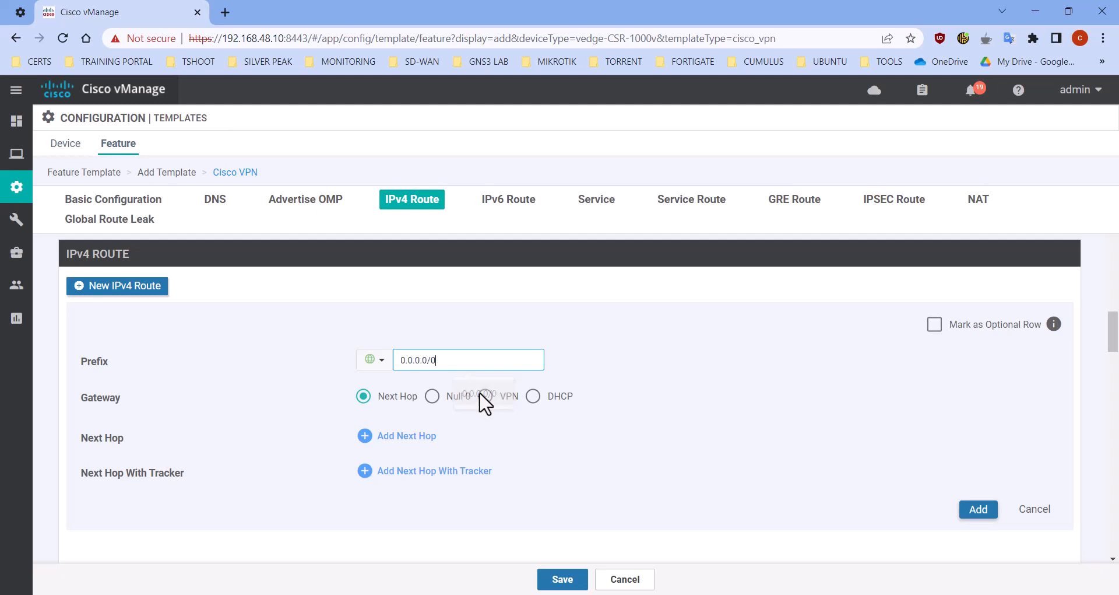
Add a next hop to the default route with a device-specific address keyed "Interface Gi1 Neighbor IP Address"
{"action": "left_click", "coordinate": [407, 436]}
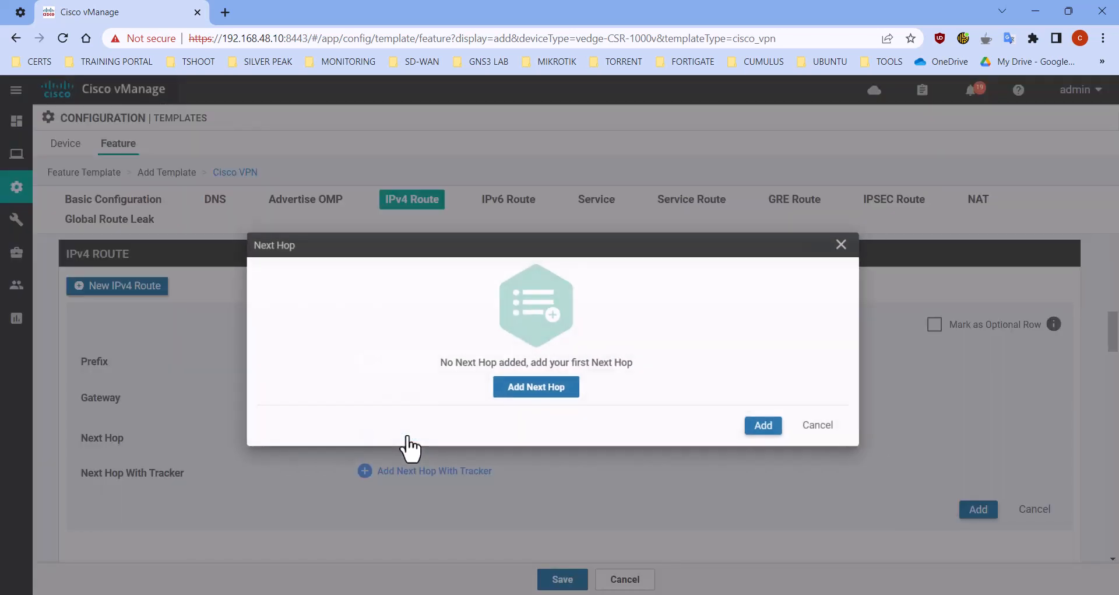
{"action": "left_click", "coordinate": [547, 389]}
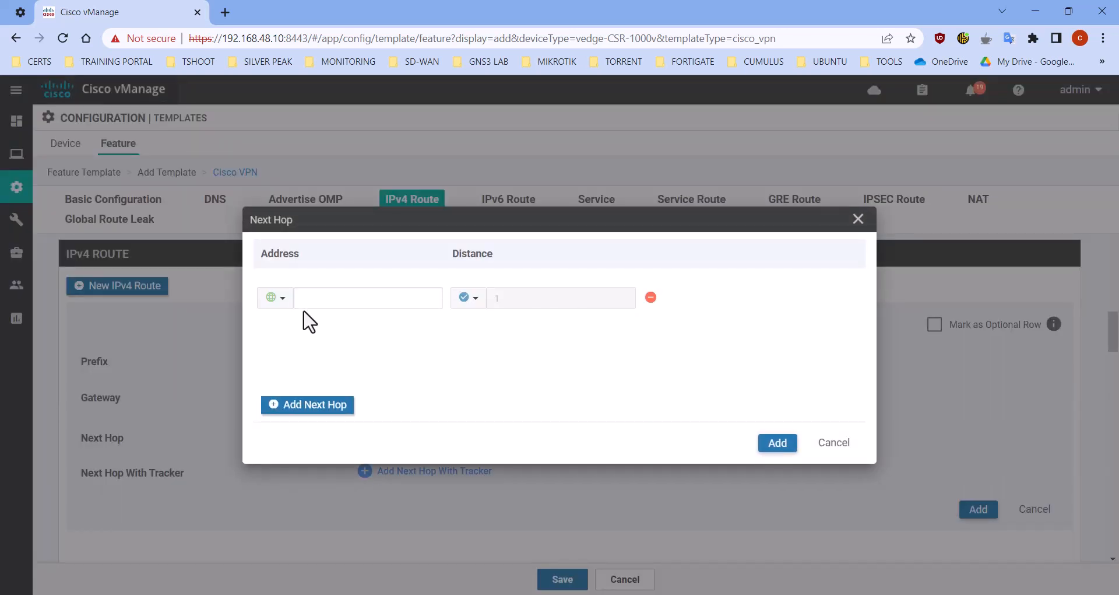
{"action": "left_click", "coordinate": [274, 297]}
{"action": "mouse_move", "coordinate": [350, 345]}
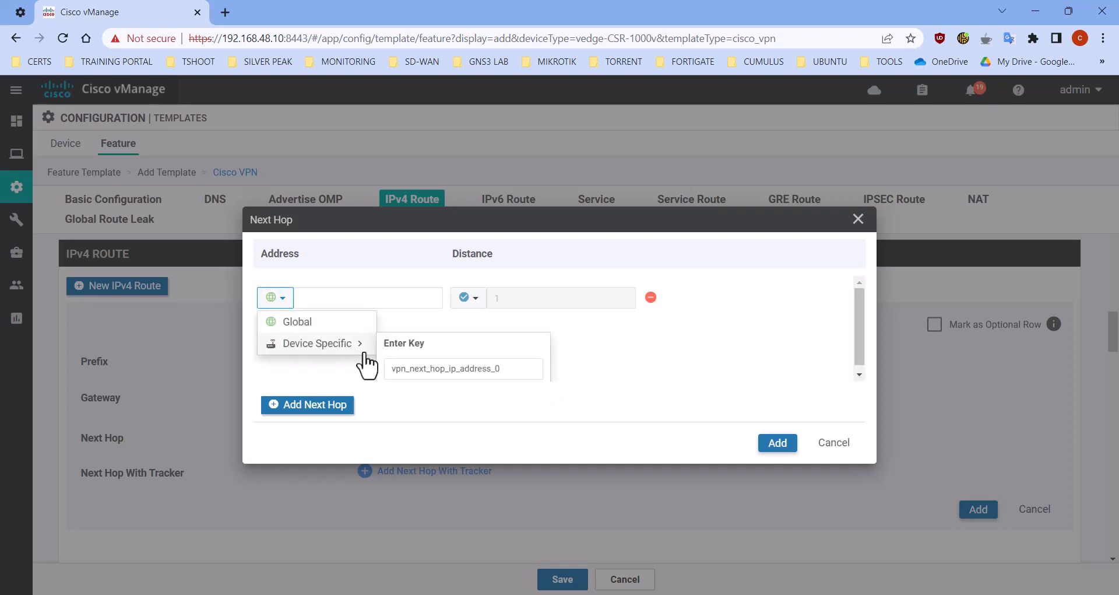
{"action": "left_click", "coordinate": [450, 373]}
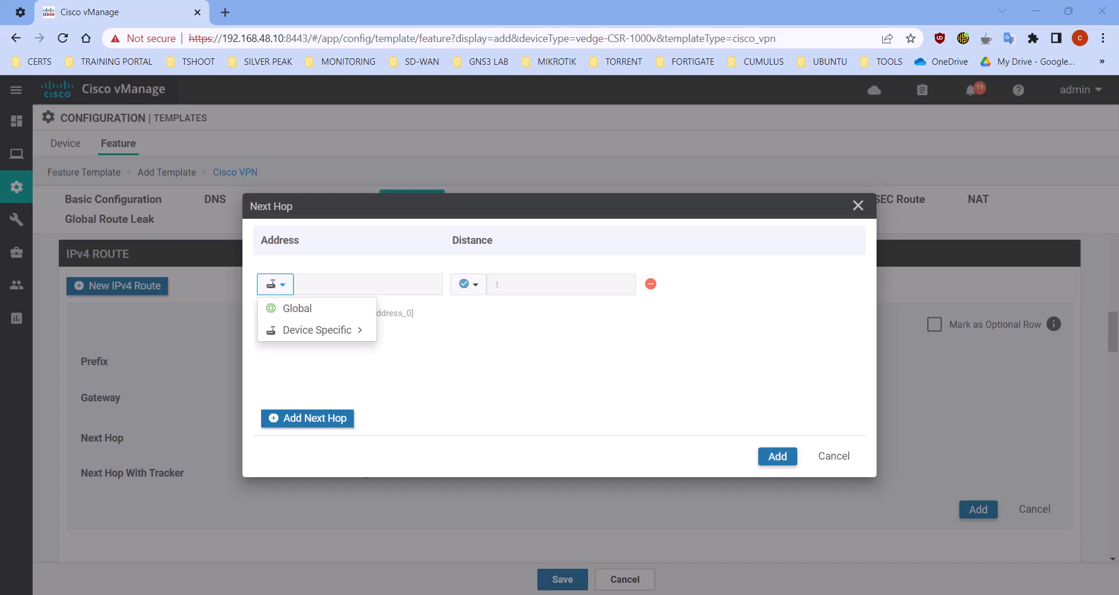
{"action": "mouse_move", "coordinate": [332, 336]}
{"action": "left_click", "coordinate": [439, 360]}
{"action": "key", "text": "ctrl+a"}
{"action": "type", "text": "Interface Gi1 Neighbor IP Address"}
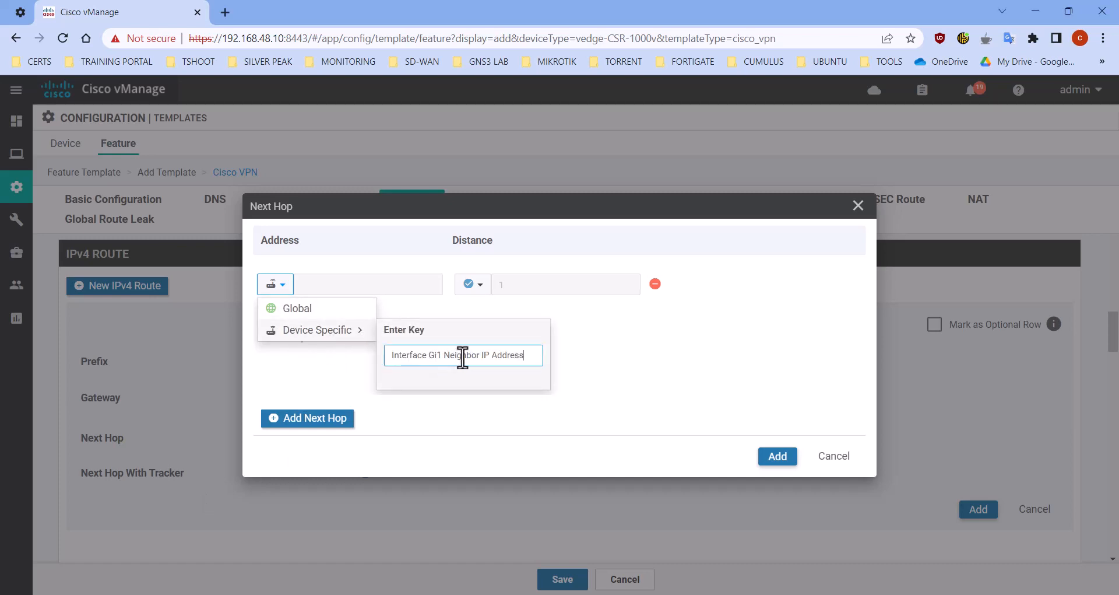
{"action": "left_click", "coordinate": [731, 432]}
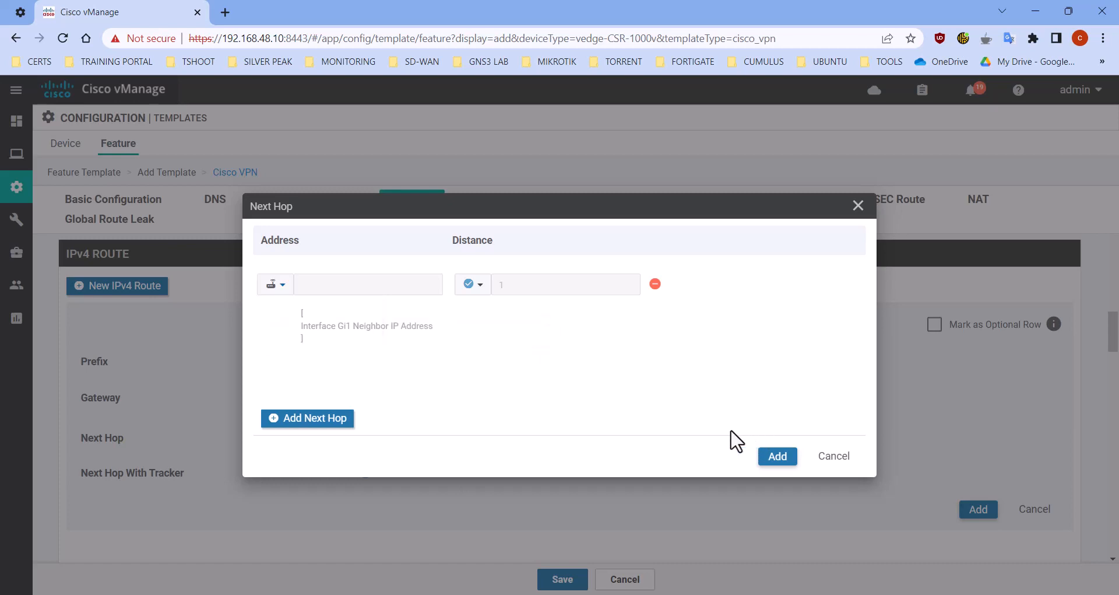
{"action": "left_click", "coordinate": [778, 456]}
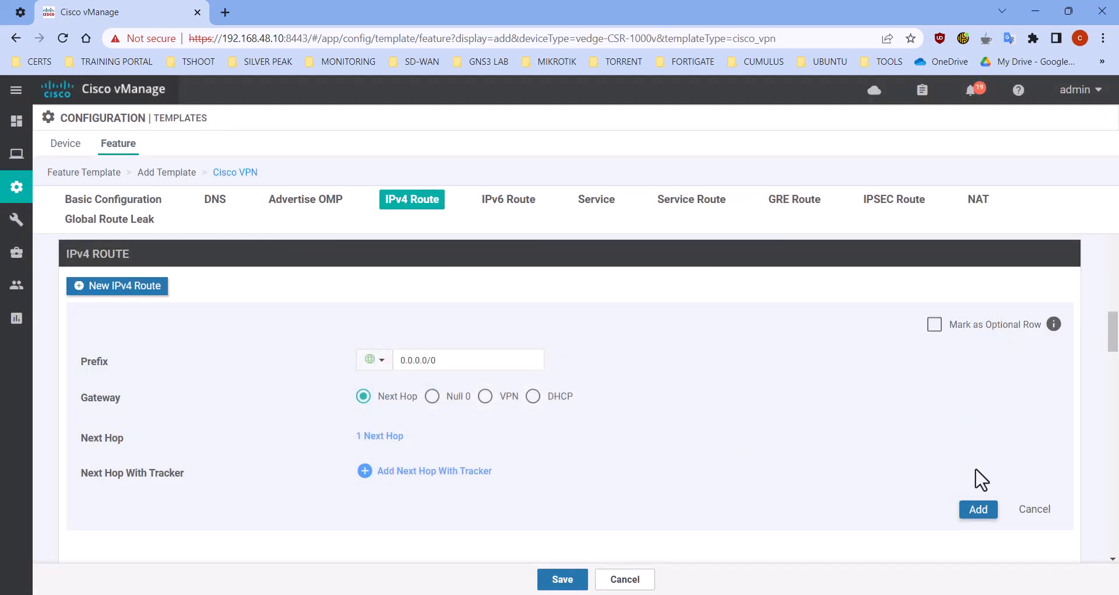
Add the default route to the IPv4 routes and save the VPN 0 template
{"action": "left_click", "coordinate": [978, 510]}
{"action": "left_click", "coordinate": [562, 579]}
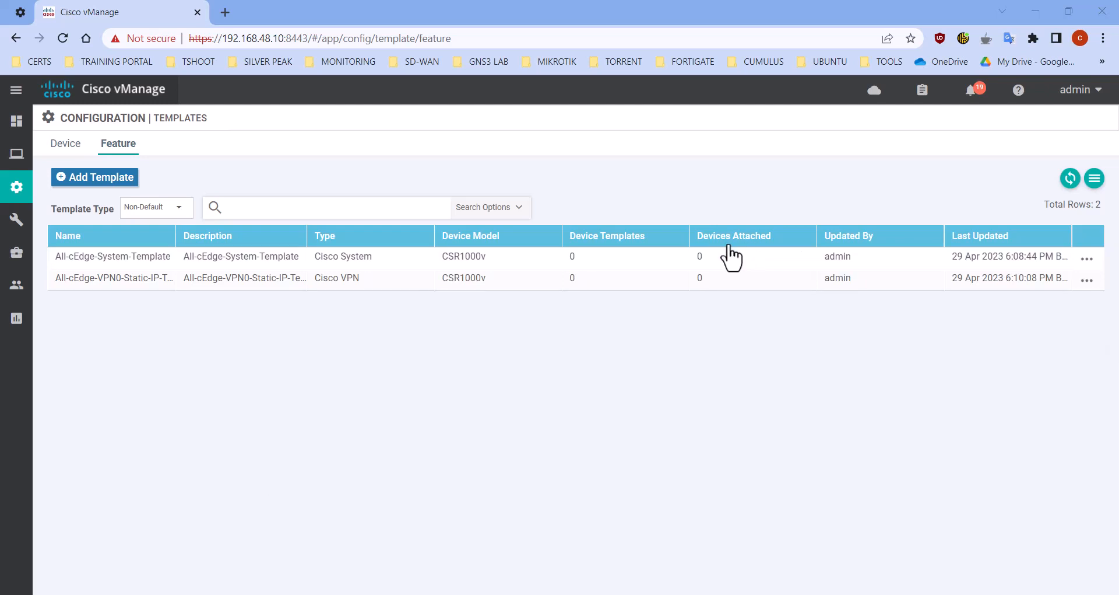
Add another feature template for the CSR1000v device model, filtering devices by "cs", and choose the Cisco VPN template type
{"action": "left_click", "coordinate": [118, 180]}
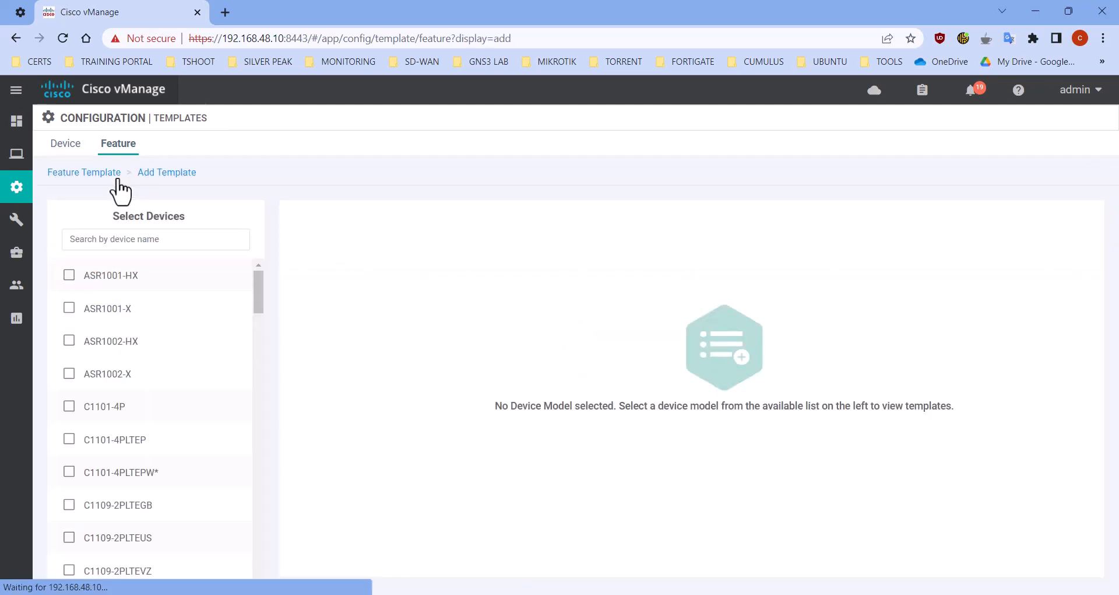
{"action": "left_click", "coordinate": [150, 240]}
{"action": "type", "text": "cs"}
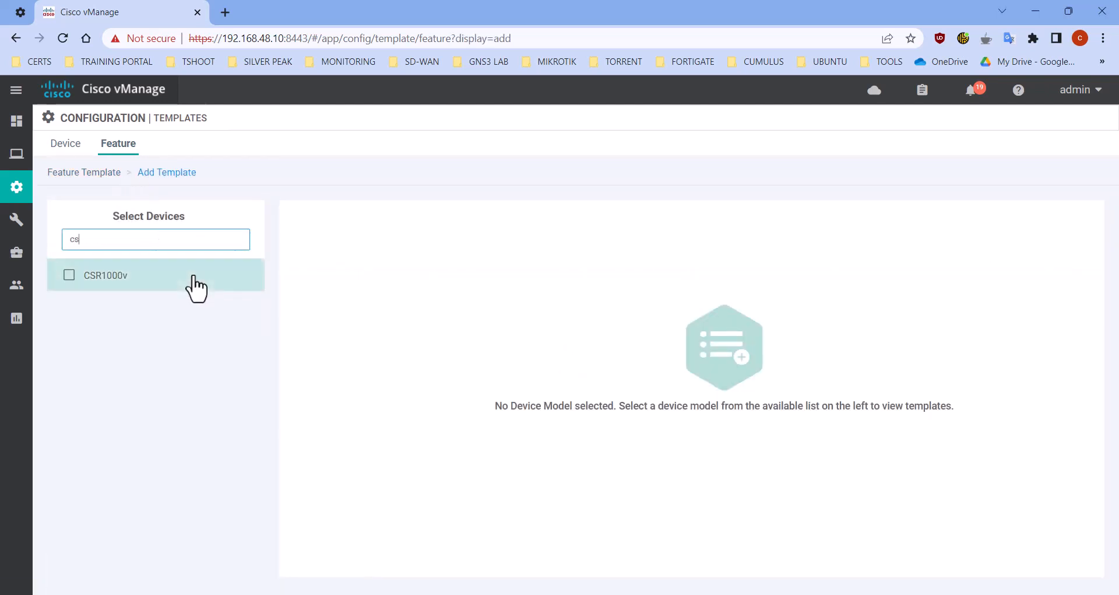
{"action": "left_click", "coordinate": [194, 284]}
{"action": "scroll", "coordinate": [743, 460], "scroll_direction": "down", "scroll_amount": 3}
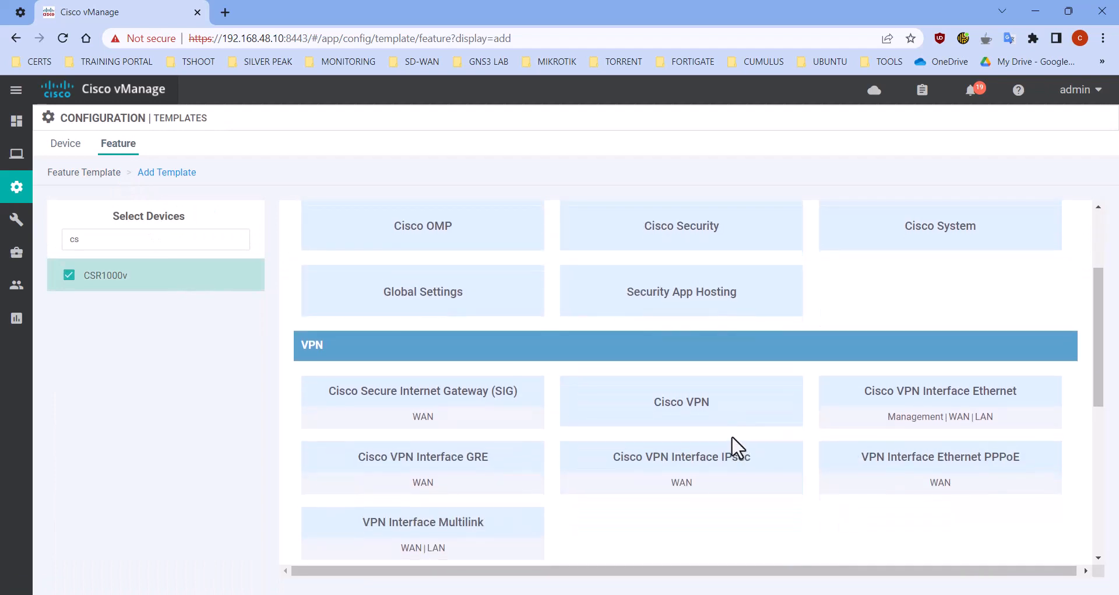
{"action": "left_click", "coordinate": [709, 414]}
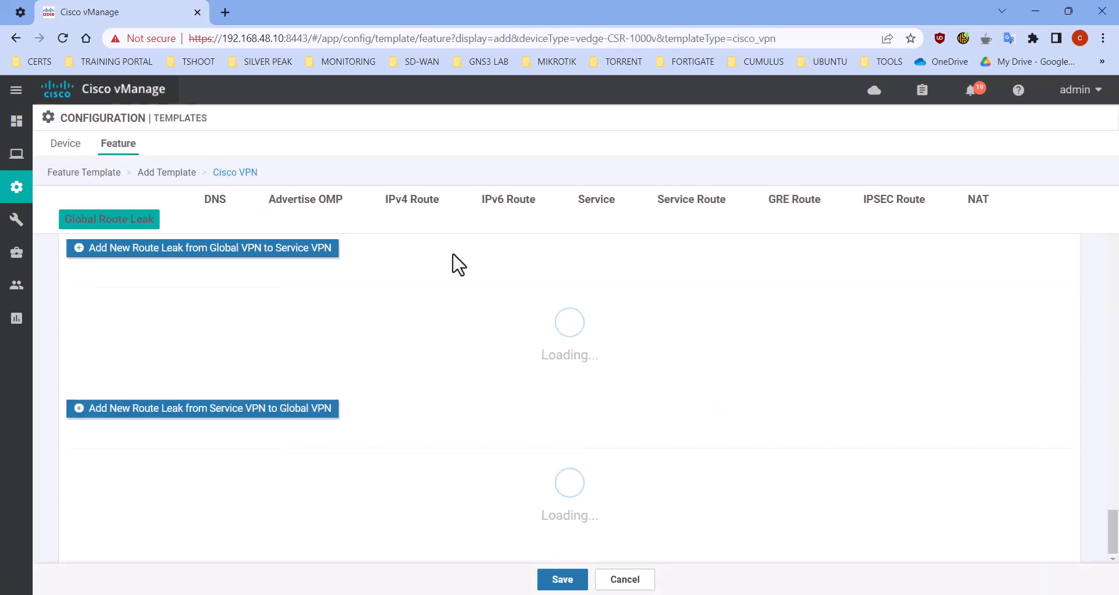
Set both the new VPN template's name and its description to "All-cEdge-VPN512-Template"
{"action": "scroll", "coordinate": [457, 268], "scroll_direction": "up", "scroll_amount": 20}
{"action": "scroll", "coordinate": [441, 274], "scroll_direction": "up", "scroll_amount": 4}
{"action": "left_click", "coordinate": [378, 242]}
{"action": "type", "text": "All-cEdge-VPN512-Template"}
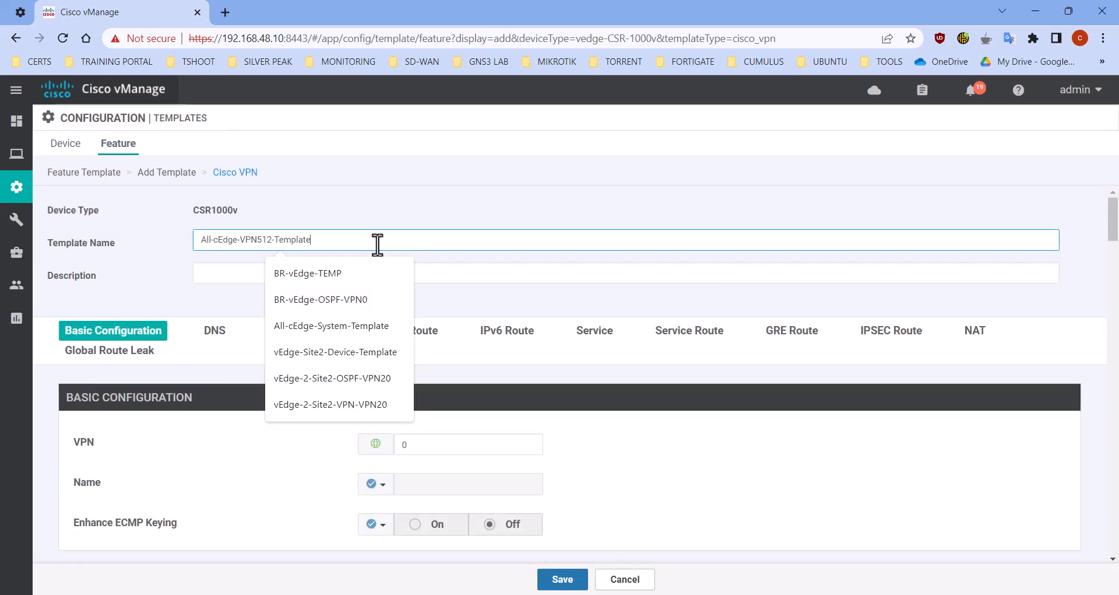
{"action": "left_click", "coordinate": [492, 276]}
{"action": "type", "text": "All-cEdge-VPN512-Template"}
{"action": "left_click", "coordinate": [529, 310]}
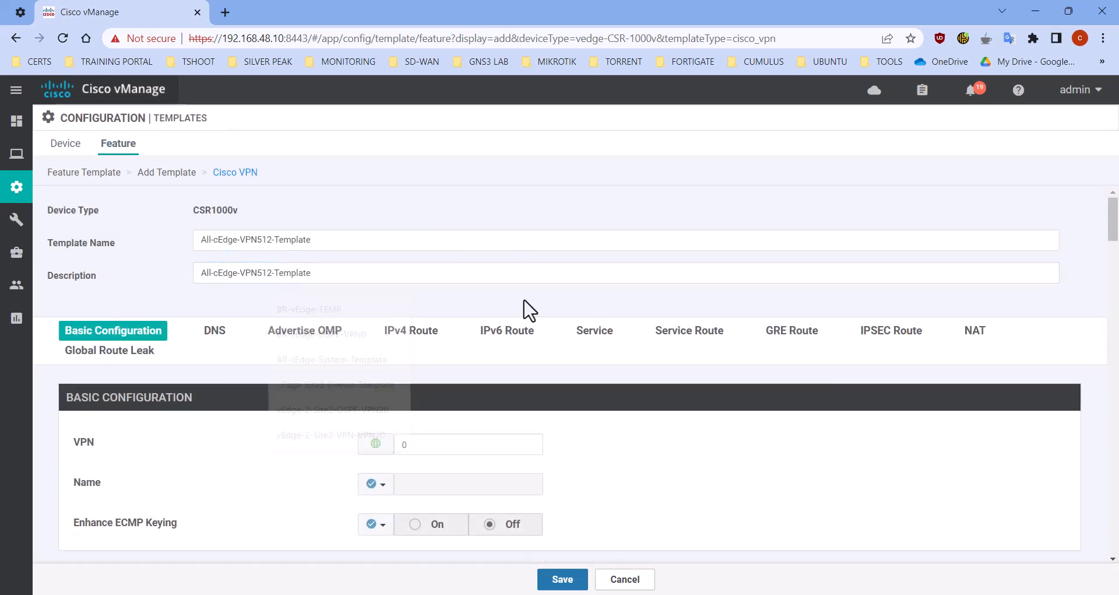
Set the VPN number to 512 and give it the global name "Out-of-band Management VPN"
{"action": "scroll", "coordinate": [408, 408], "scroll_direction": "down", "scroll_amount": 3}
{"action": "double_click", "coordinate": [440, 250]}
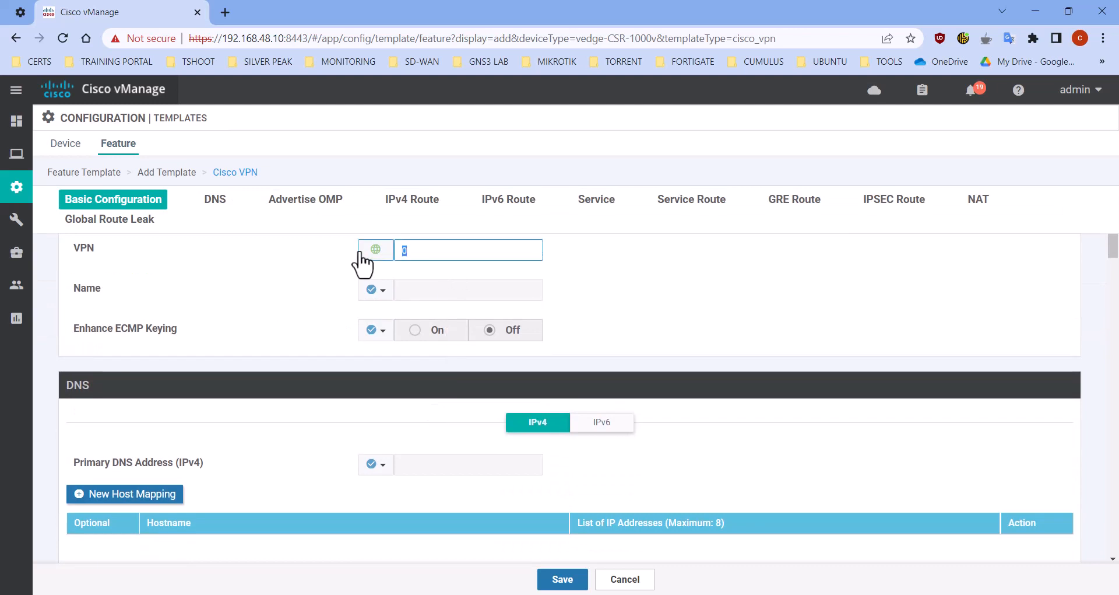
{"action": "type", "text": "512"}
{"action": "left_click", "coordinate": [379, 291]}
{"action": "left_click", "coordinate": [396, 316]}
{"action": "left_click", "coordinate": [460, 291]}
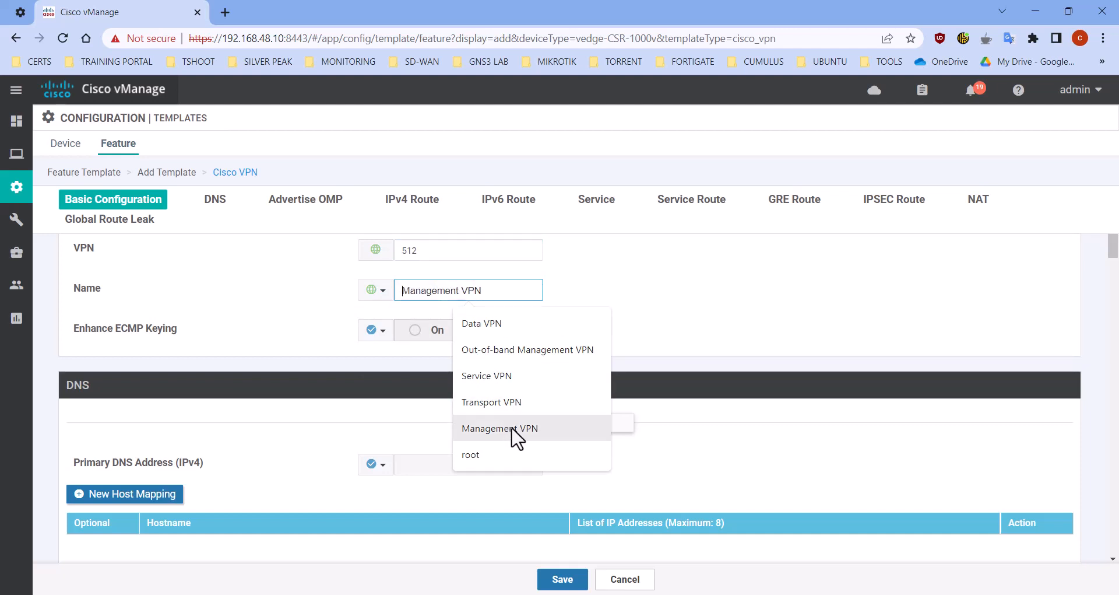
{"action": "left_click", "coordinate": [509, 351]}
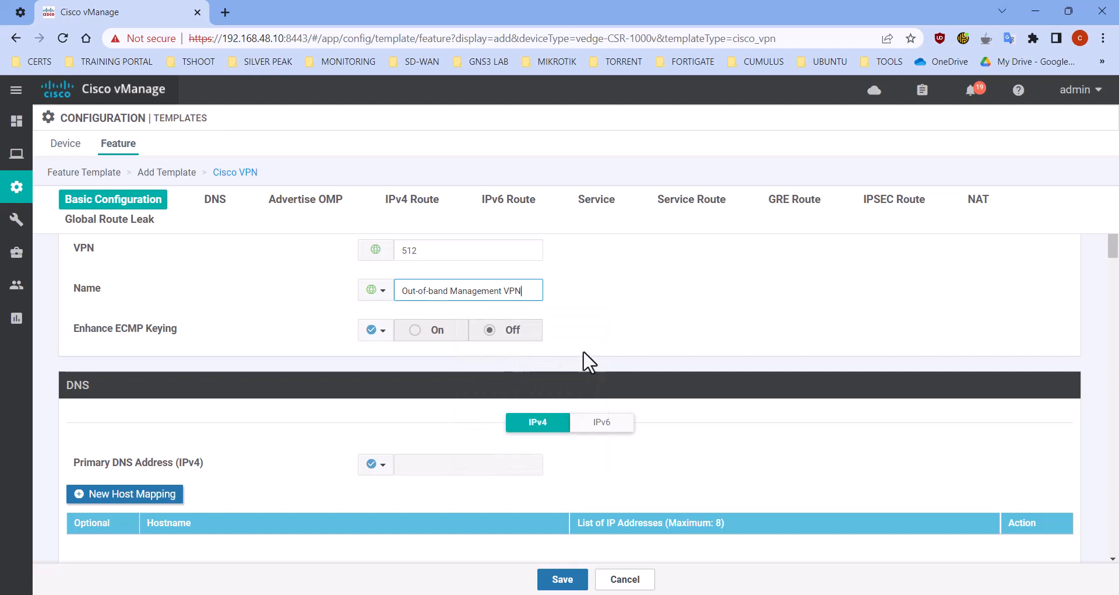
Look over the remaining VPN 512 template settings and save the template
{"action": "scroll", "coordinate": [574, 352], "scroll_direction": "down", "scroll_amount": 2}
{"action": "scroll", "coordinate": [577, 357], "scroll_direction": "down", "scroll_amount": 10}
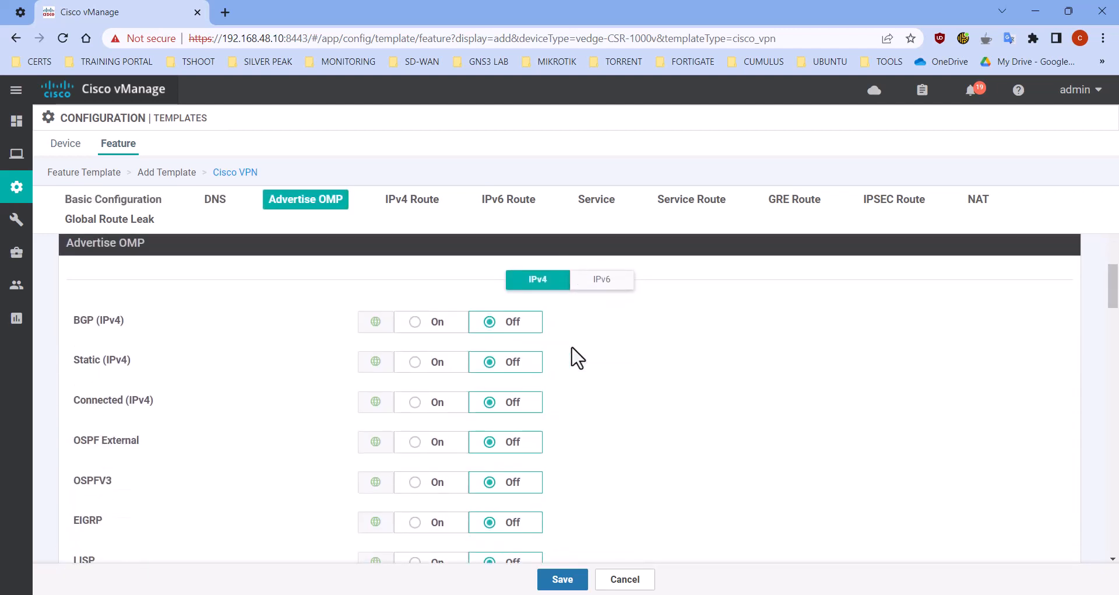
{"action": "scroll", "coordinate": [574, 357], "scroll_direction": "up", "scroll_amount": 10}
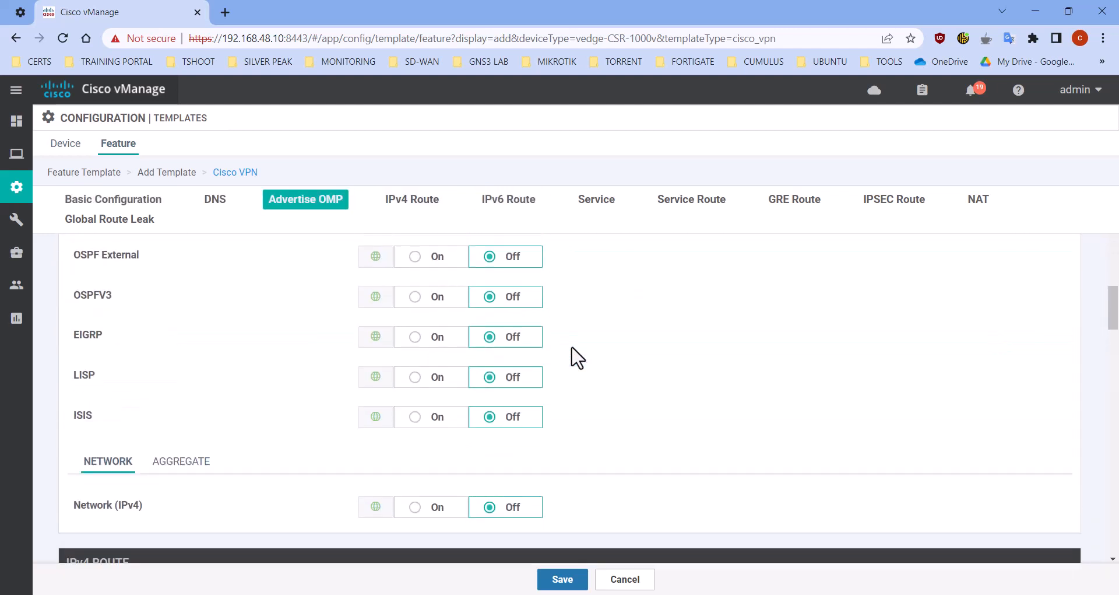
{"action": "scroll", "coordinate": [487, 353], "scroll_direction": "up", "scroll_amount": 4}
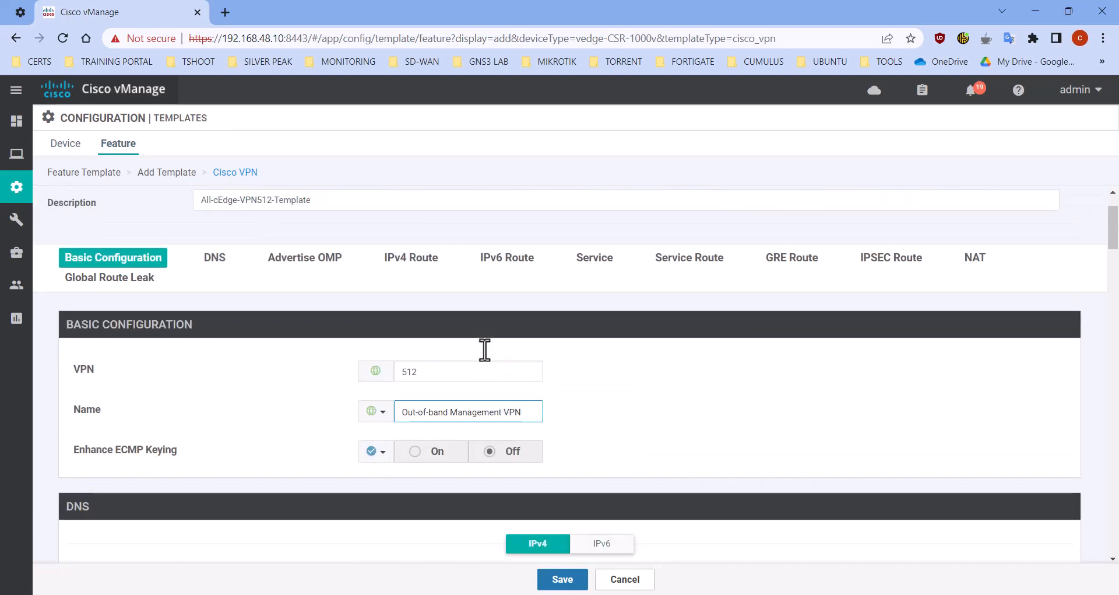
{"action": "left_click", "coordinate": [561, 580]}
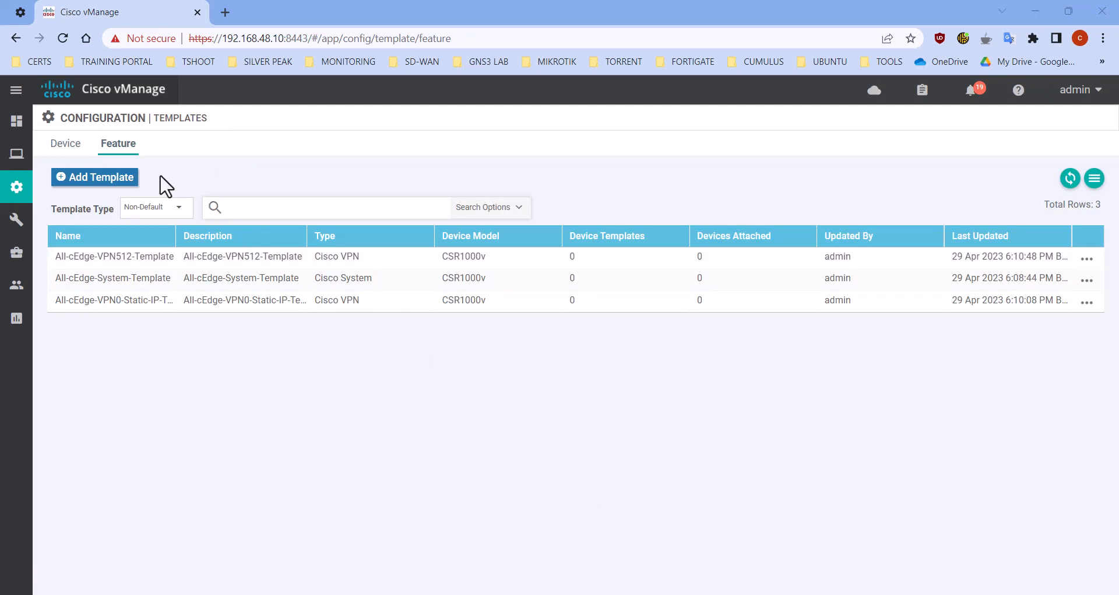
Add a feature template for the CSR1000v device model, filtering devices by "cs", and choose the Cisco OSPF template type
{"action": "left_click", "coordinate": [110, 181]}
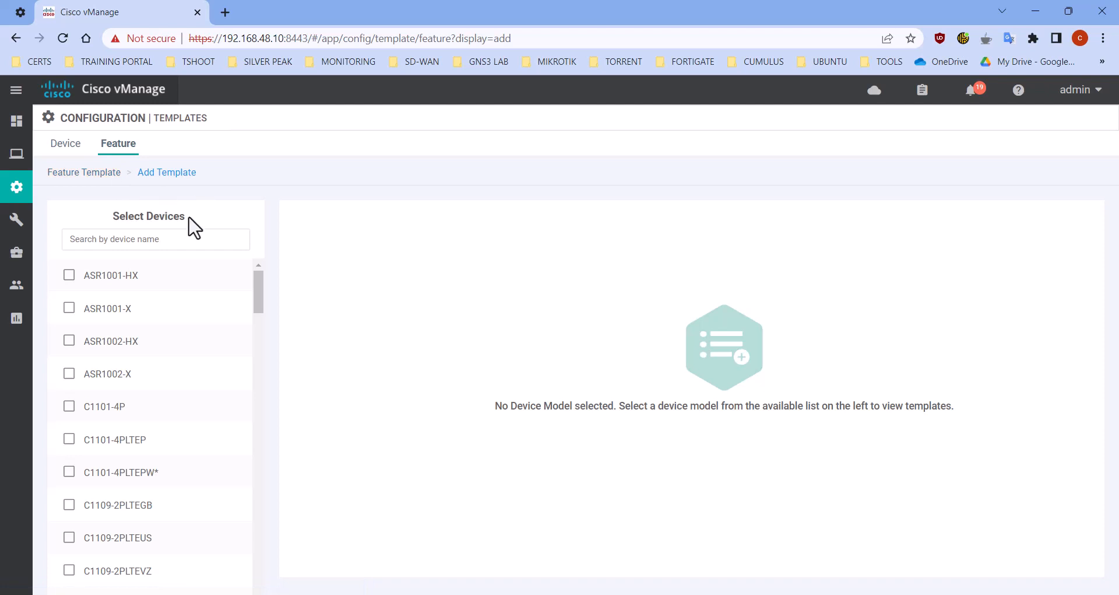
{"action": "left_click", "coordinate": [183, 238]}
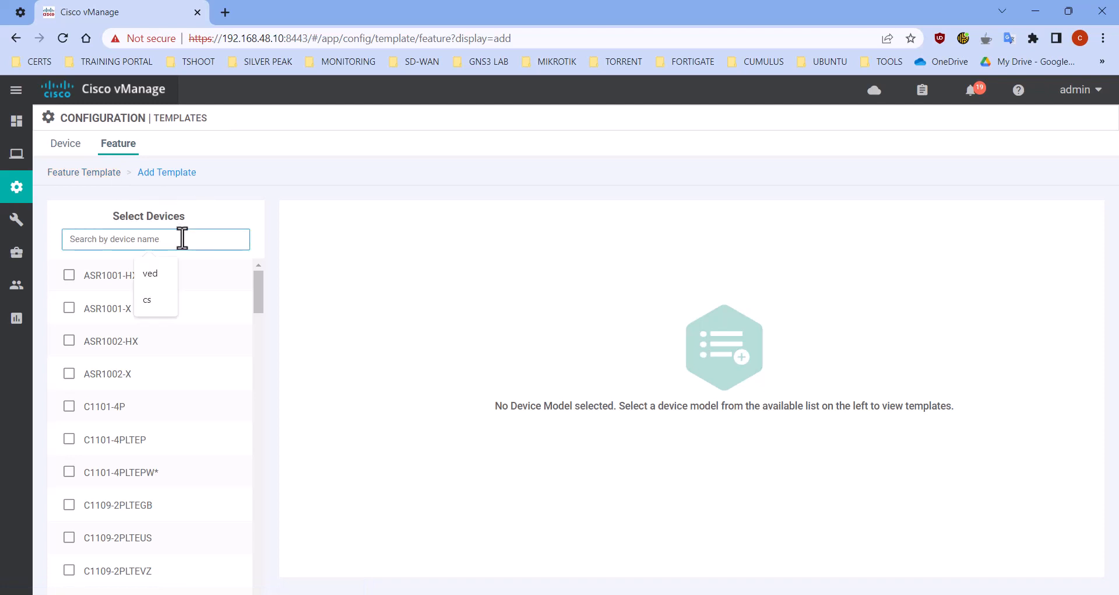
{"action": "type", "text": "cs"}
{"action": "left_click", "coordinate": [172, 279]}
{"action": "scroll", "coordinate": [701, 431], "scroll_direction": "down", "scroll_amount": 7}
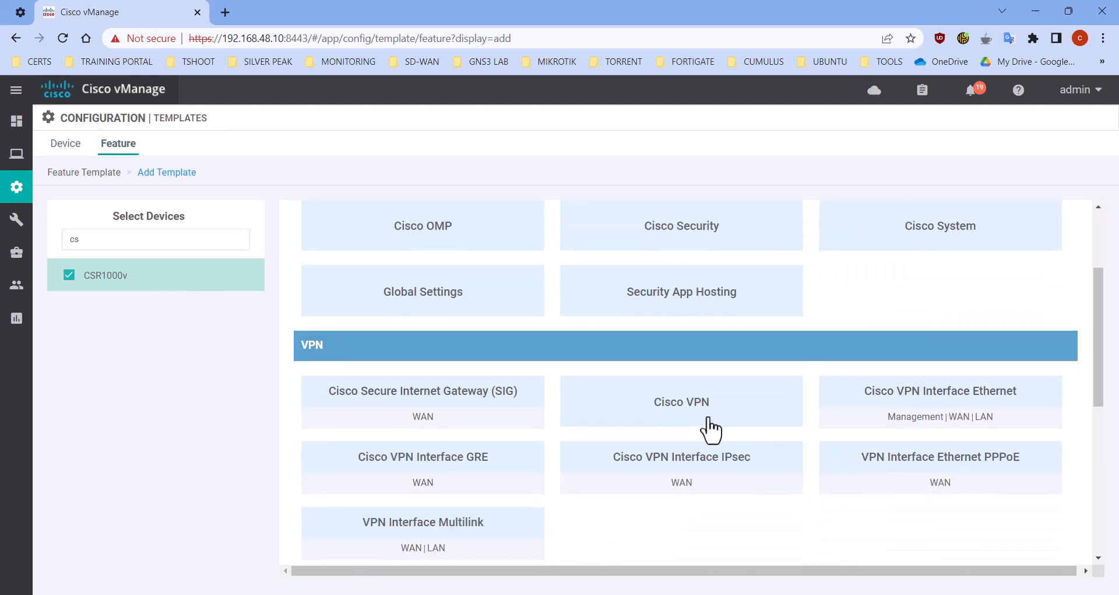
{"action": "scroll", "coordinate": [865, 432], "scroll_direction": "down", "scroll_amount": 1}
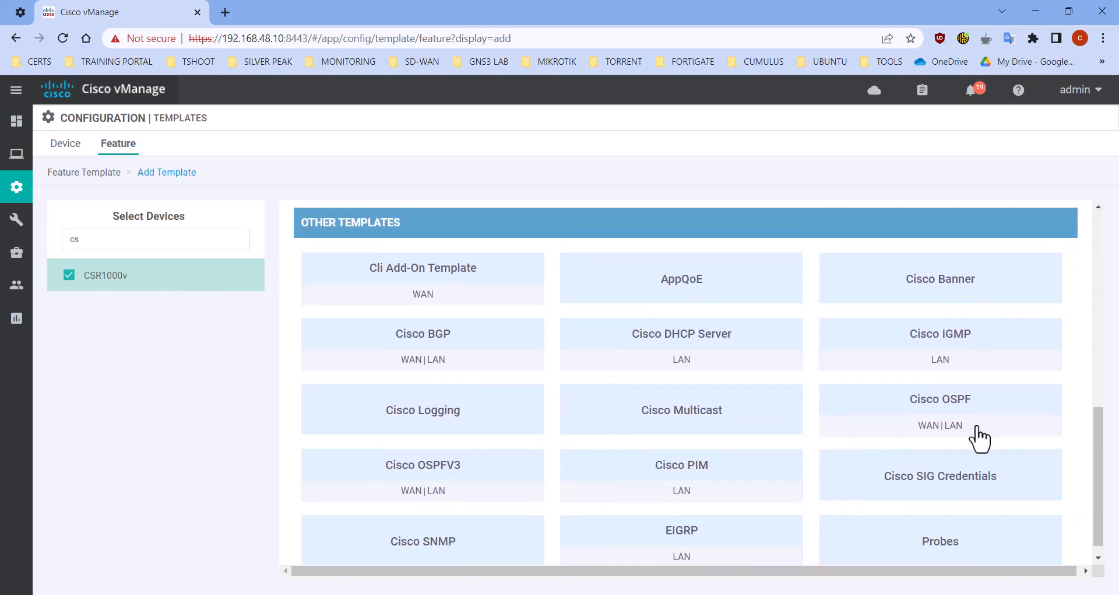
{"action": "left_click", "coordinate": [932, 411]}
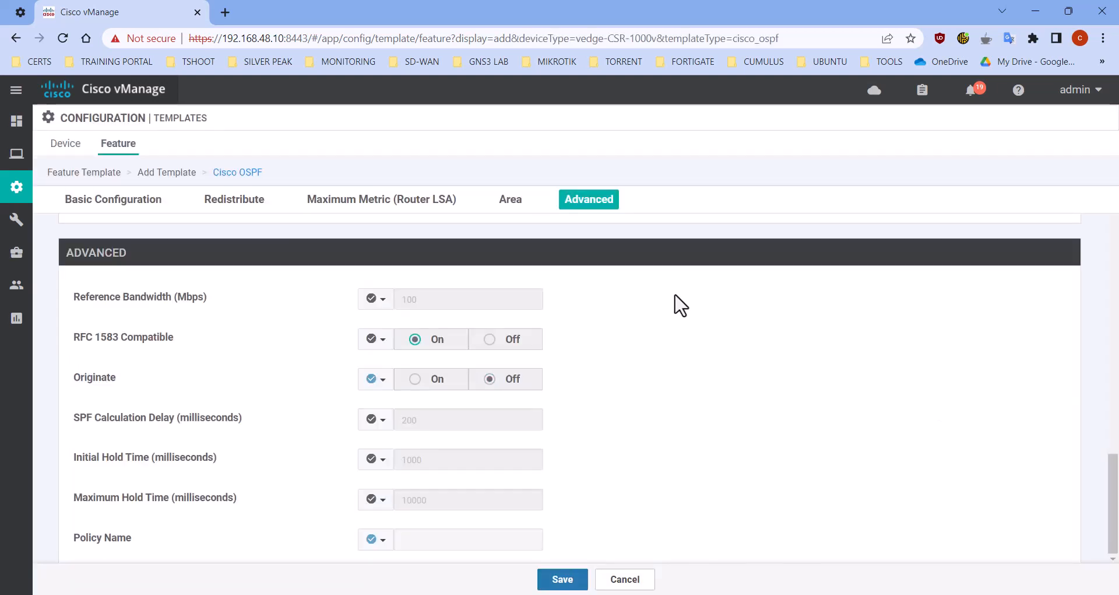
Set both the OSPF template's name and its description to "All-cEdge-OSPF-Template"
{"action": "left_click", "coordinate": [364, 240]}
{"action": "type", "text": "All-cEdge-OSPF-Template"}
{"action": "left_click", "coordinate": [492, 276]}
{"action": "type", "text": "All-cEdge-OSPF-Template"}
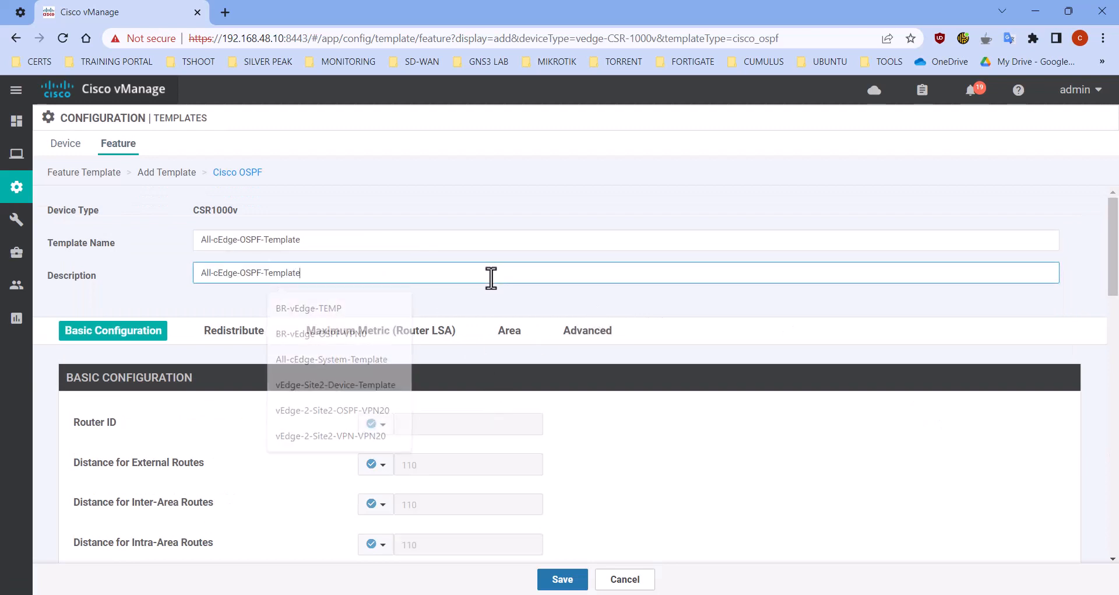
Start a new area in the OSPF template with area number 0
{"action": "scroll", "coordinate": [635, 439], "scroll_direction": "down", "scroll_amount": 1}
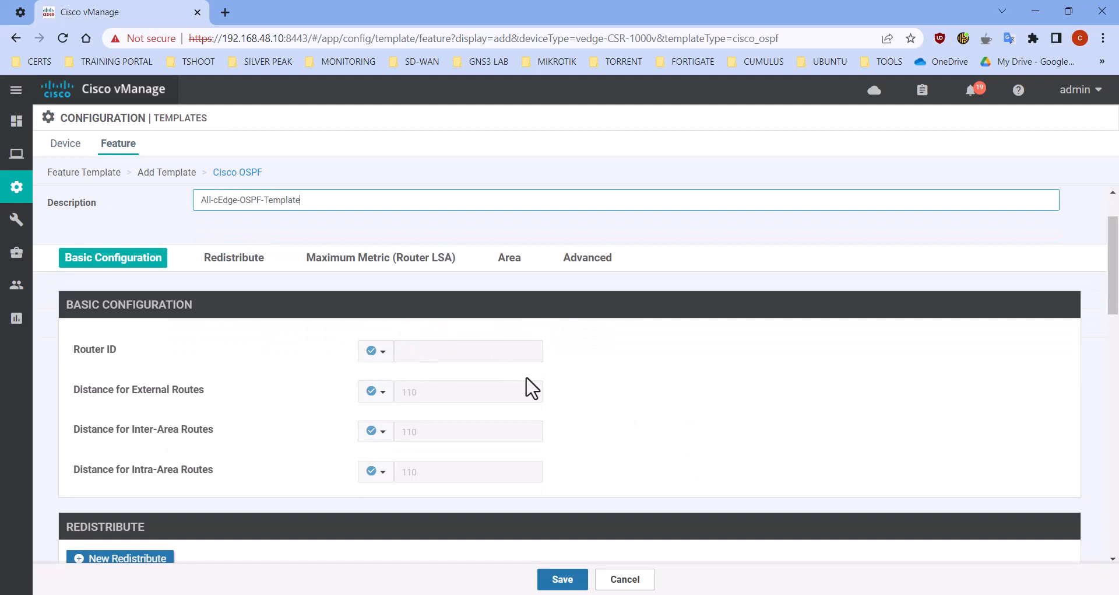
{"action": "scroll", "coordinate": [527, 382], "scroll_direction": "down", "scroll_amount": 4}
{"action": "scroll", "coordinate": [446, 408], "scroll_direction": "down", "scroll_amount": 5}
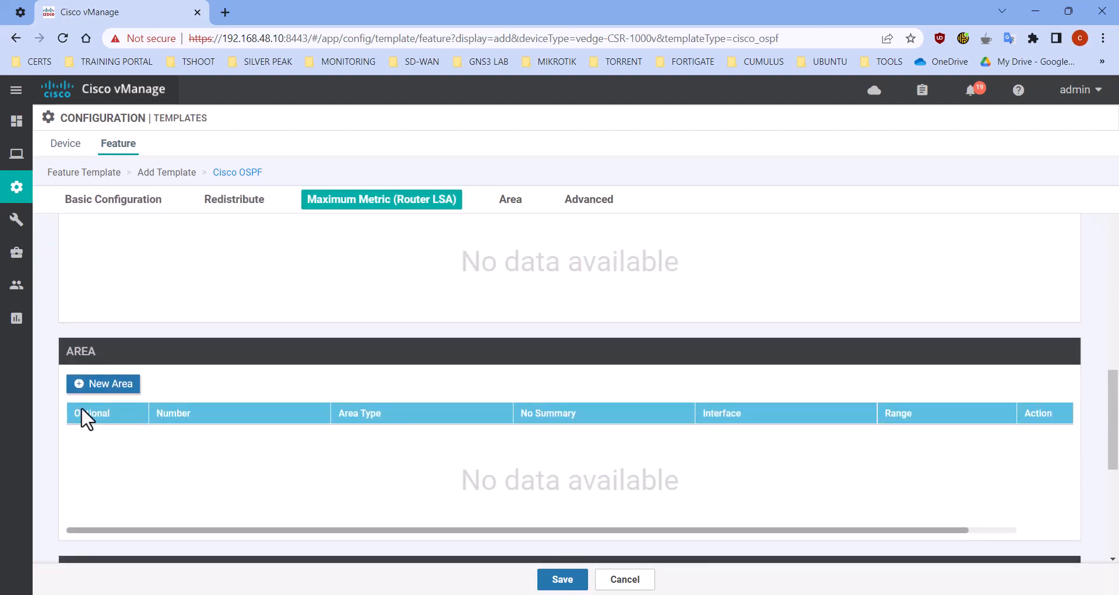
{"action": "left_click", "coordinate": [109, 384]}
{"action": "left_click", "coordinate": [467, 360]}
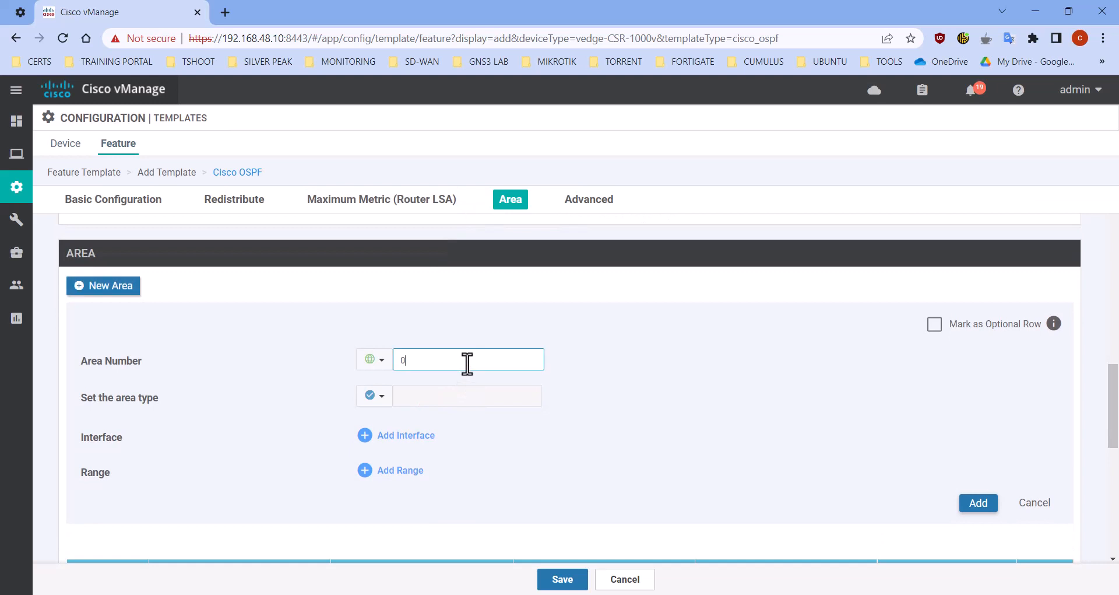
Add an interface to OSPF area 0 with the global interface name GigabitEthernet1
{"action": "left_click", "coordinate": [408, 437]}
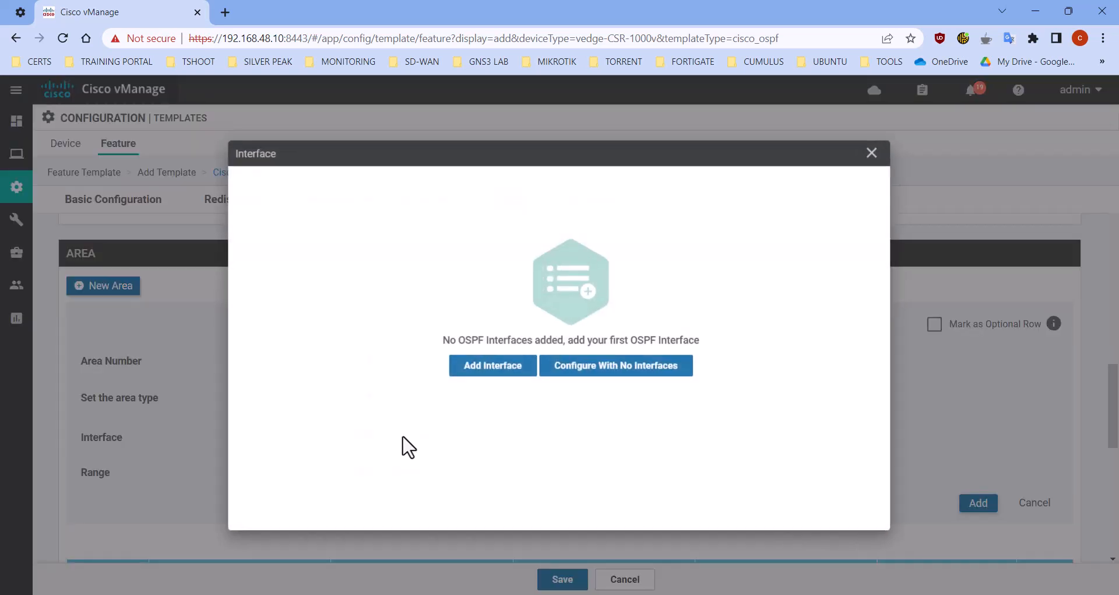
{"action": "left_click", "coordinate": [493, 378]}
{"action": "left_click", "coordinate": [767, 192]}
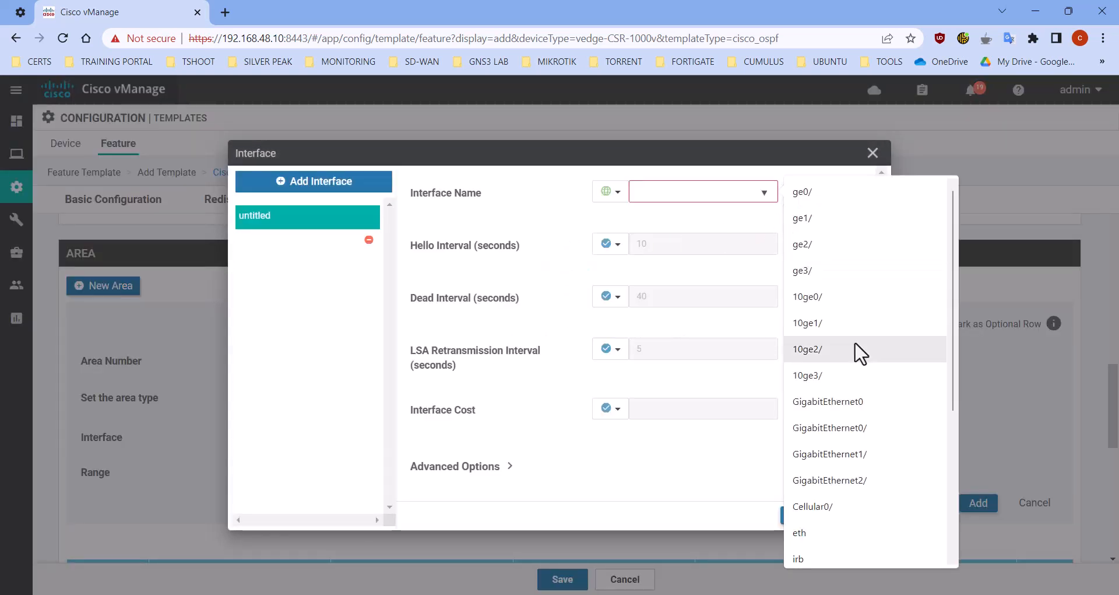
{"action": "left_click", "coordinate": [881, 458]}
{"action": "key", "text": "BackSpace"}
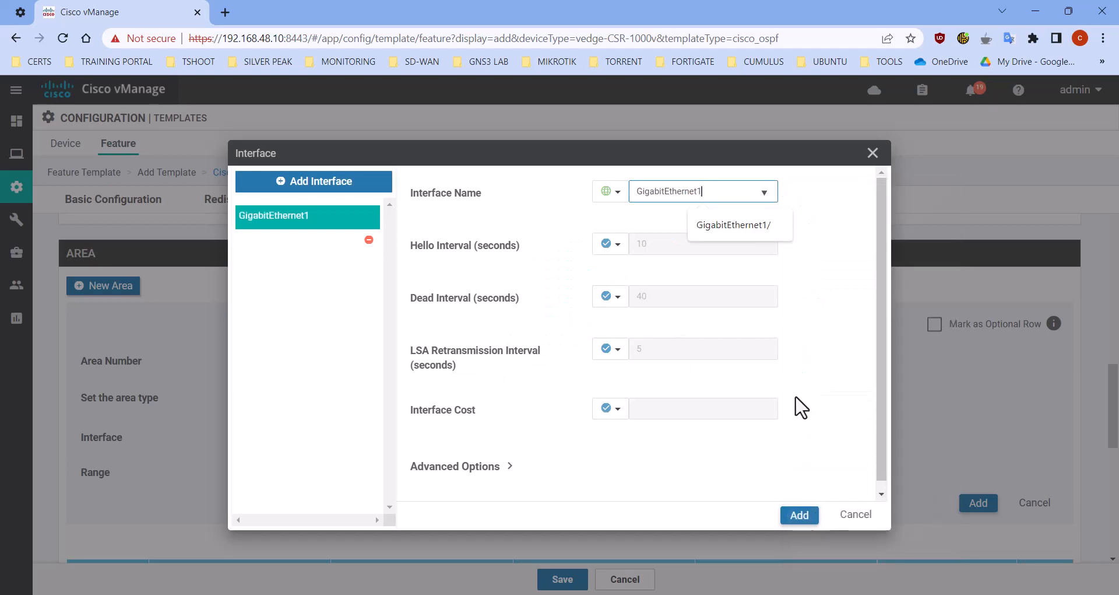
In the OSPF interface's advanced options, set the OSPF Network Type globally to point-to-point
{"action": "left_click", "coordinate": [475, 469]}
{"action": "scroll", "coordinate": [490, 473], "scroll_direction": "down", "scroll_amount": 5}
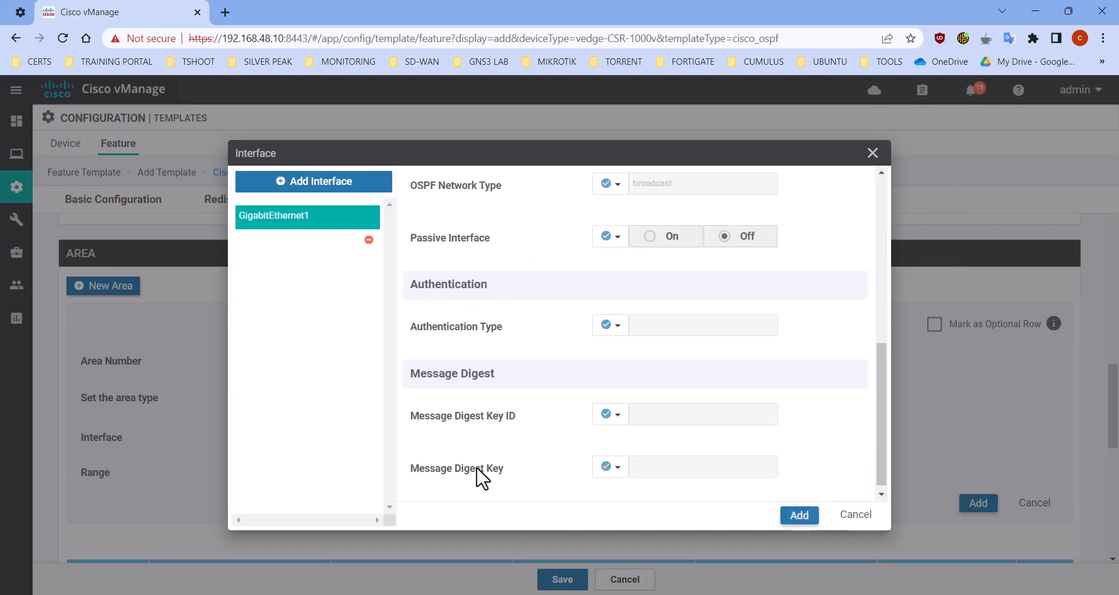
{"action": "scroll", "coordinate": [607, 354], "scroll_direction": "up", "scroll_amount": 3}
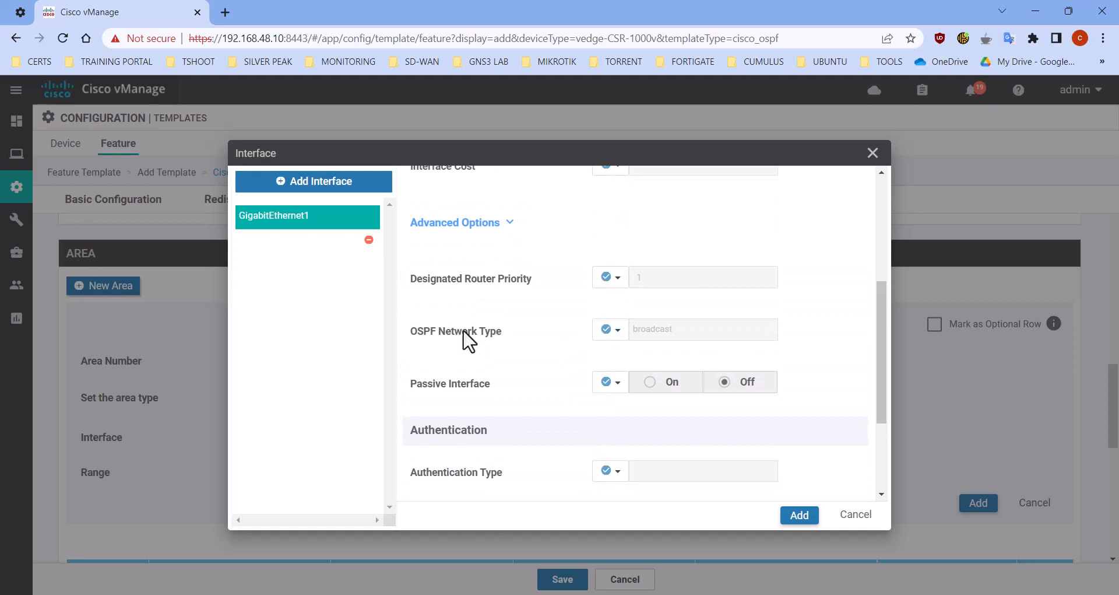
{"action": "left_click", "coordinate": [609, 329]}
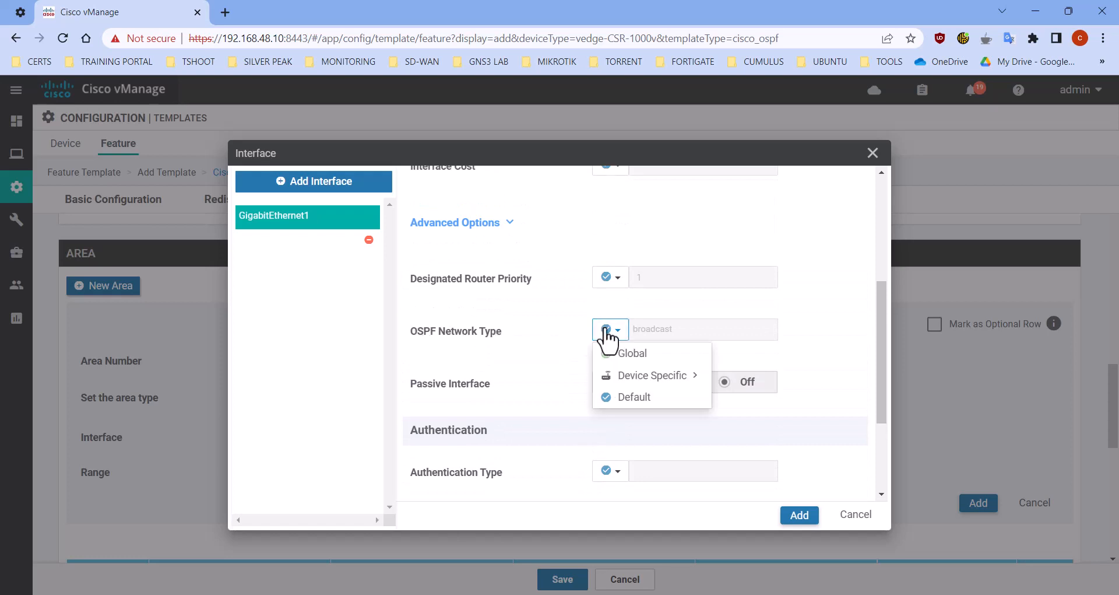
{"action": "left_click", "coordinate": [628, 353]}
{"action": "left_click", "coordinate": [688, 332]}
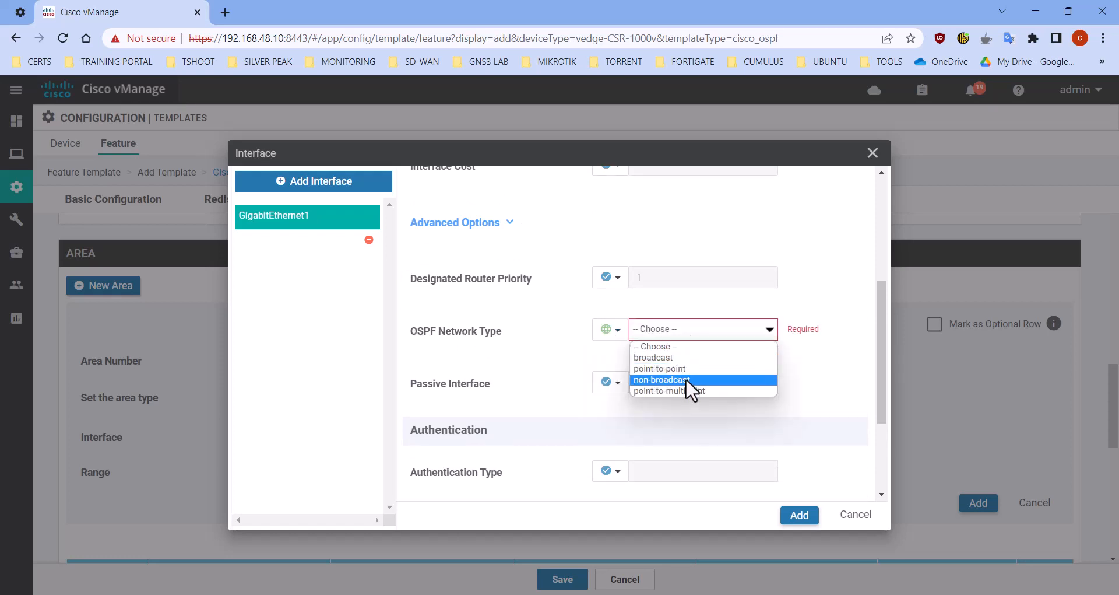
{"action": "left_click", "coordinate": [691, 368]}
Add the configured interface and area to the OSPF template and save the template
{"action": "left_click", "coordinate": [799, 516]}
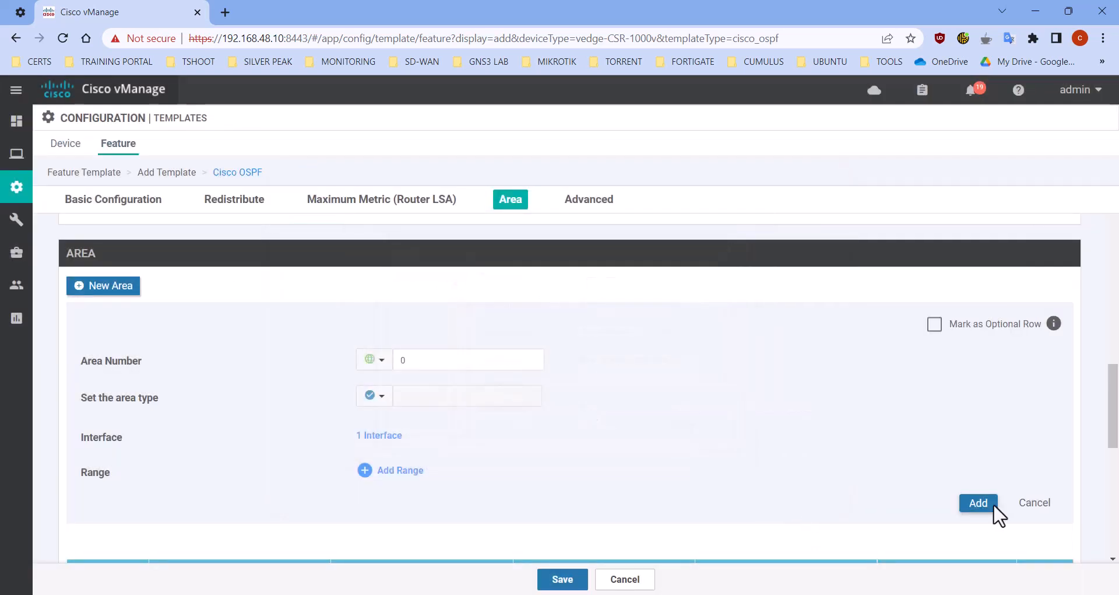
{"action": "left_click", "coordinate": [980, 504]}
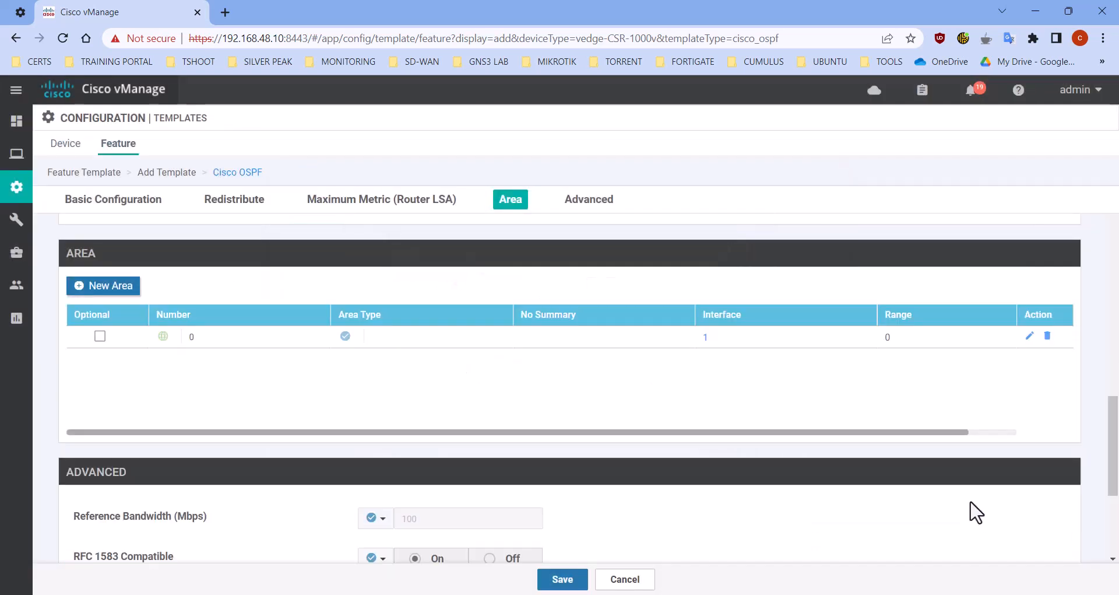
{"action": "left_click", "coordinate": [563, 579]}
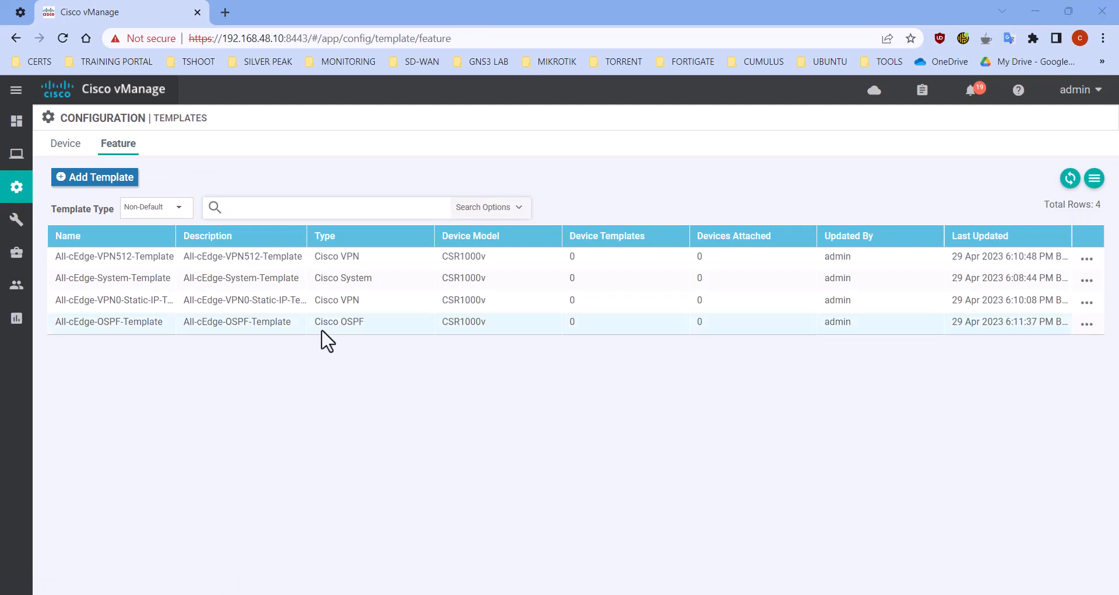
Add a feature template for CSR1000v, filtering devices by "cs", and choose the Cisco VPN Interface Ethernet template type
{"action": "left_click", "coordinate": [106, 180]}
{"action": "left_click", "coordinate": [147, 242]}
{"action": "type", "text": "cs"}
{"action": "left_click", "coordinate": [154, 281]}
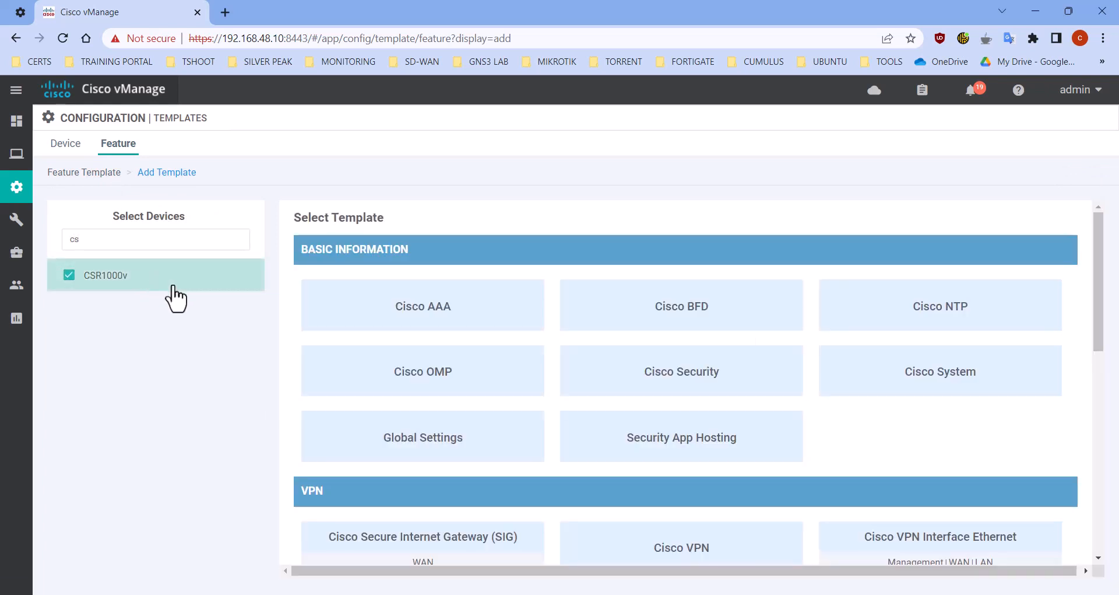
{"action": "scroll", "coordinate": [762, 488], "scroll_direction": "down", "scroll_amount": 3}
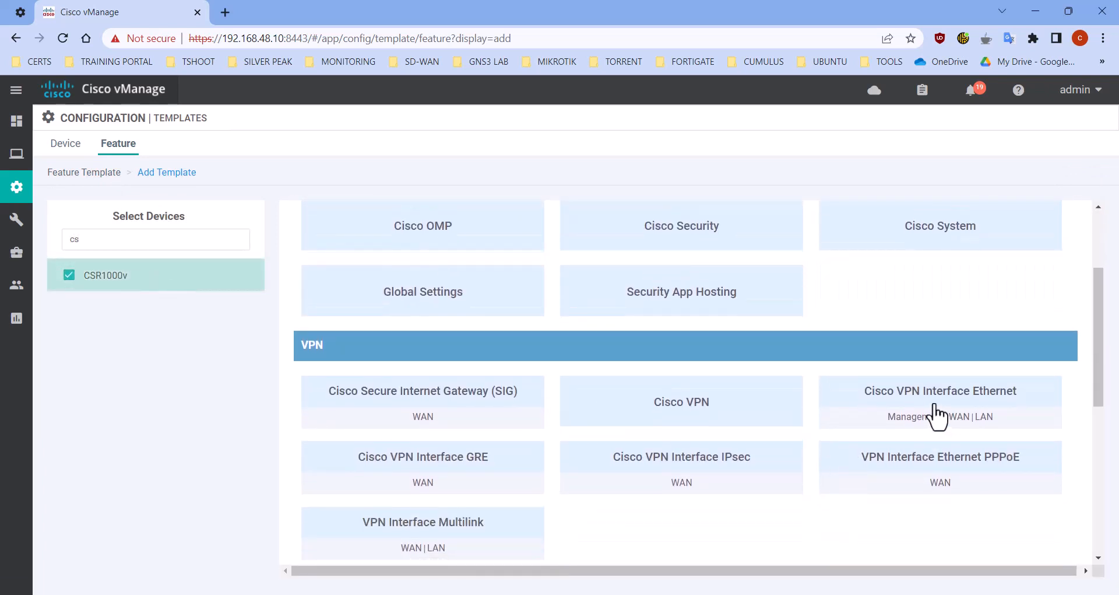
{"action": "left_click", "coordinate": [963, 412]}
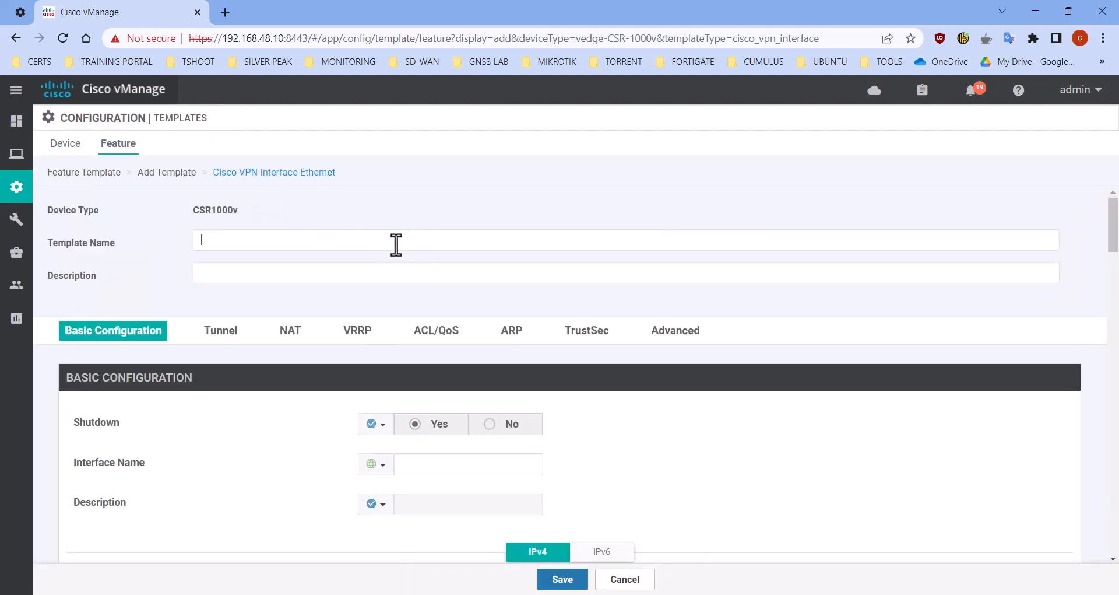
Set both the interface template's name and its description to "All-cEdge-VPNINT-Gi1-Template"
{"action": "left_click", "coordinate": [396, 244]}
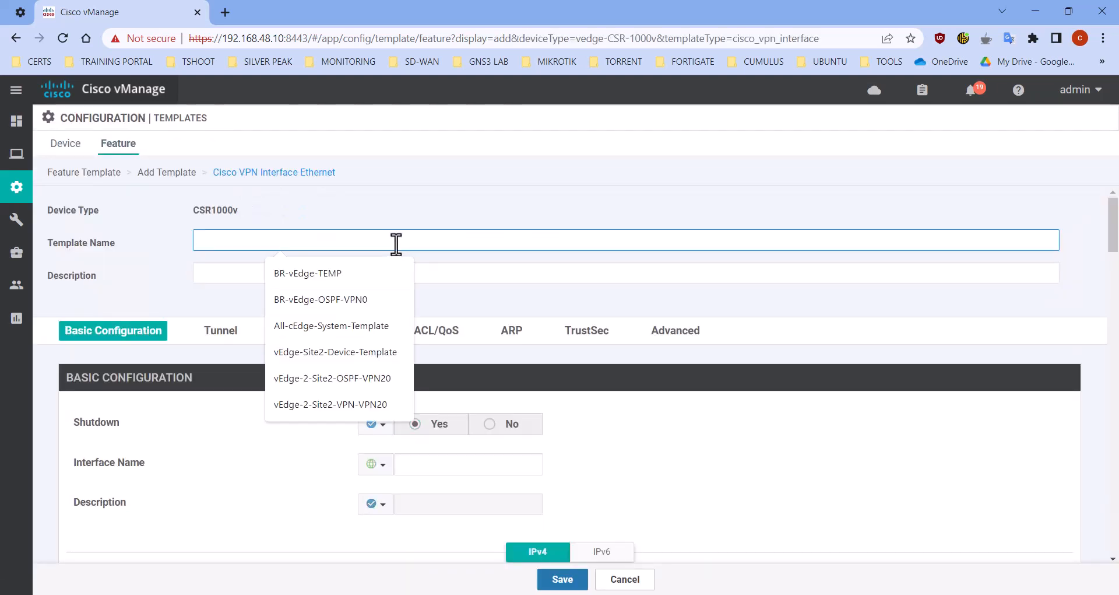
{"action": "type", "text": "All-cEdge-VPNINT-Gi1-Template"}
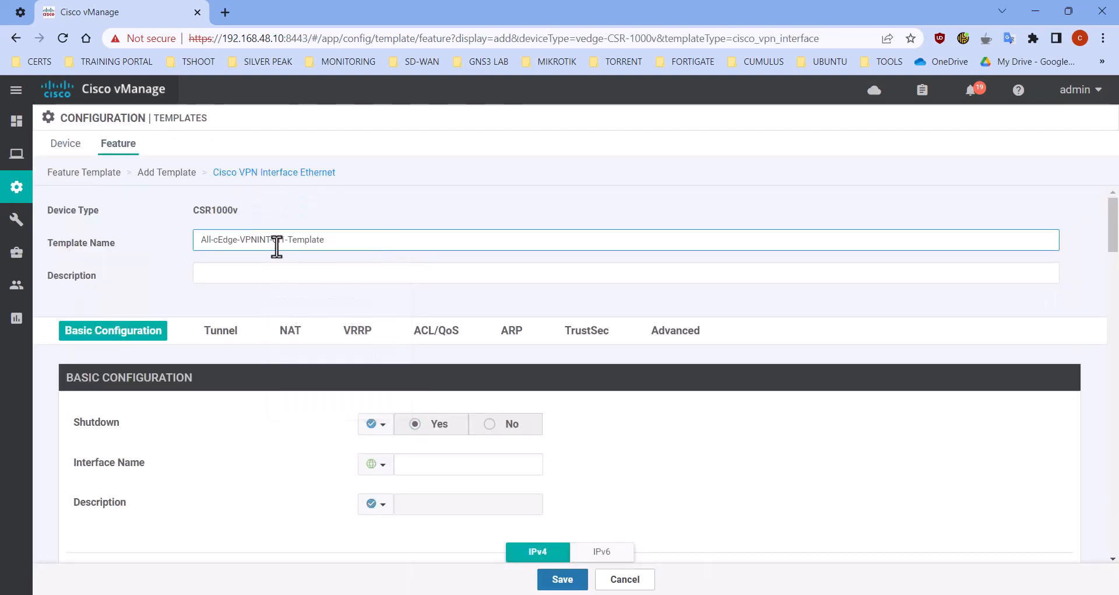
{"action": "left_click", "coordinate": [288, 267]}
{"action": "type", "text": "All-cEdge-VPNINT-Gi1-Template"}
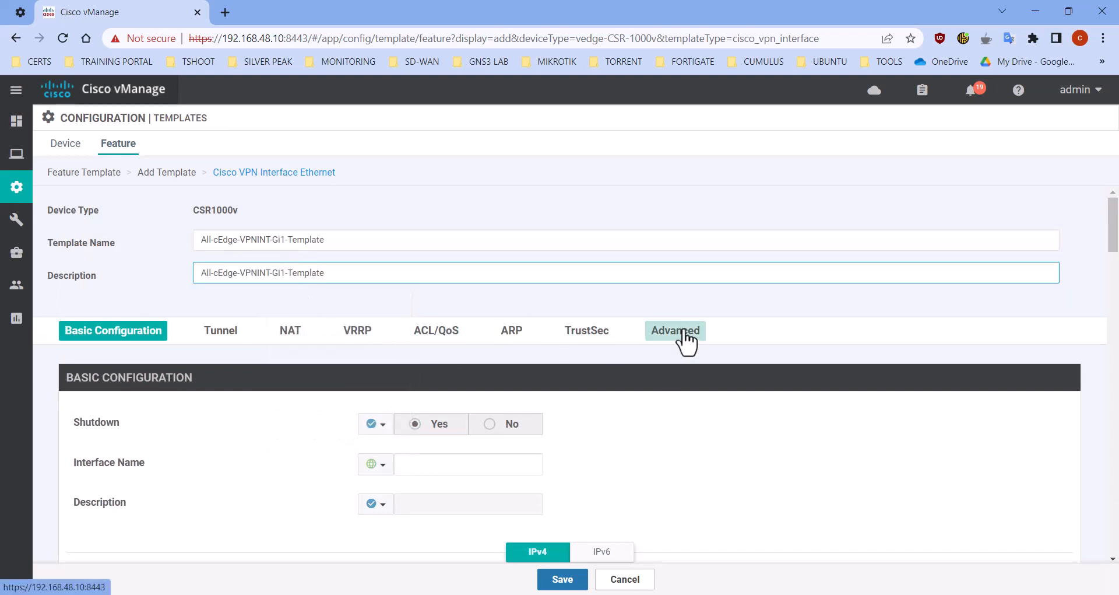
Set Shutdown globally to No in the interface template's basic configuration
{"action": "scroll", "coordinate": [282, 388], "scroll_direction": "down", "scroll_amount": 1}
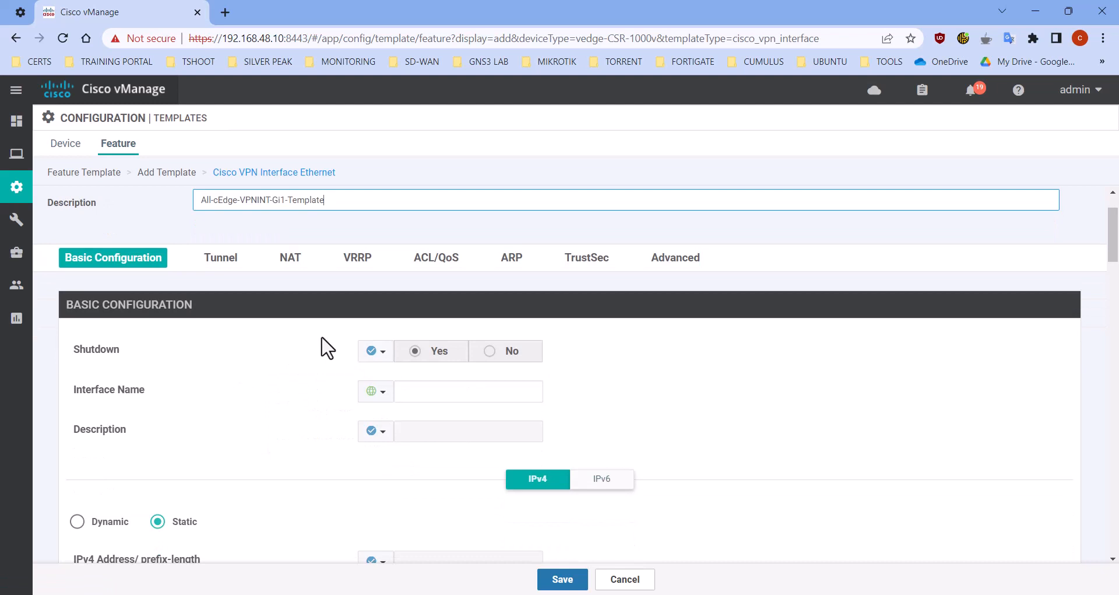
{"action": "scroll", "coordinate": [322, 345], "scroll_direction": "down", "scroll_amount": 2}
{"action": "left_click", "coordinate": [377, 251]}
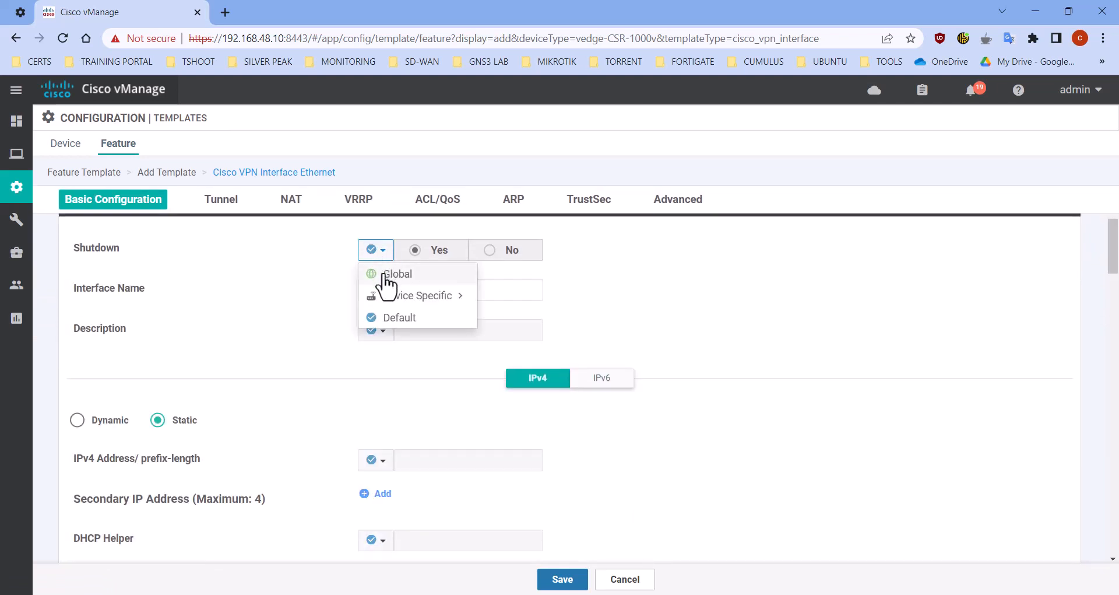
{"action": "left_click", "coordinate": [382, 274]}
{"action": "left_click", "coordinate": [493, 251]}
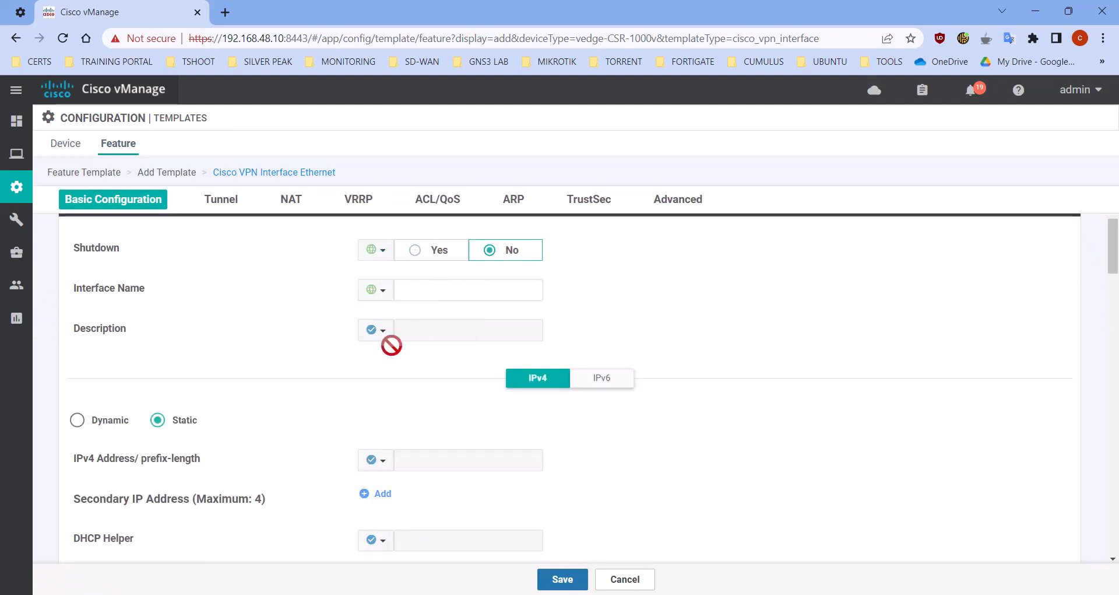
Set the template's global Interface Name to GigabitEthernet1
{"action": "left_click", "coordinate": [373, 290]}
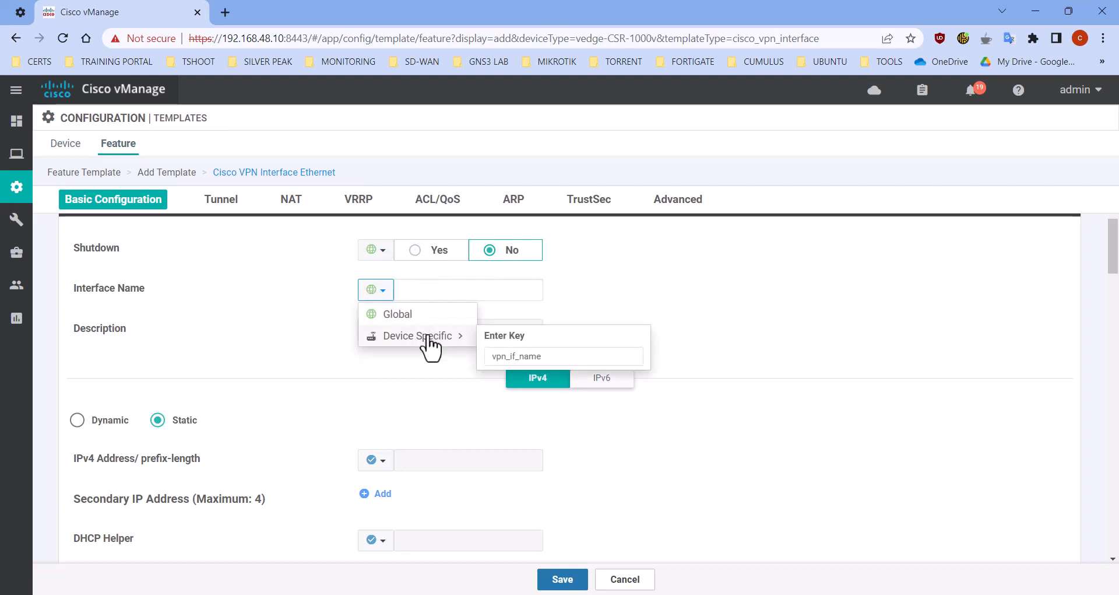
{"action": "left_click", "coordinate": [429, 318]}
{"action": "left_click", "coordinate": [469, 291]}
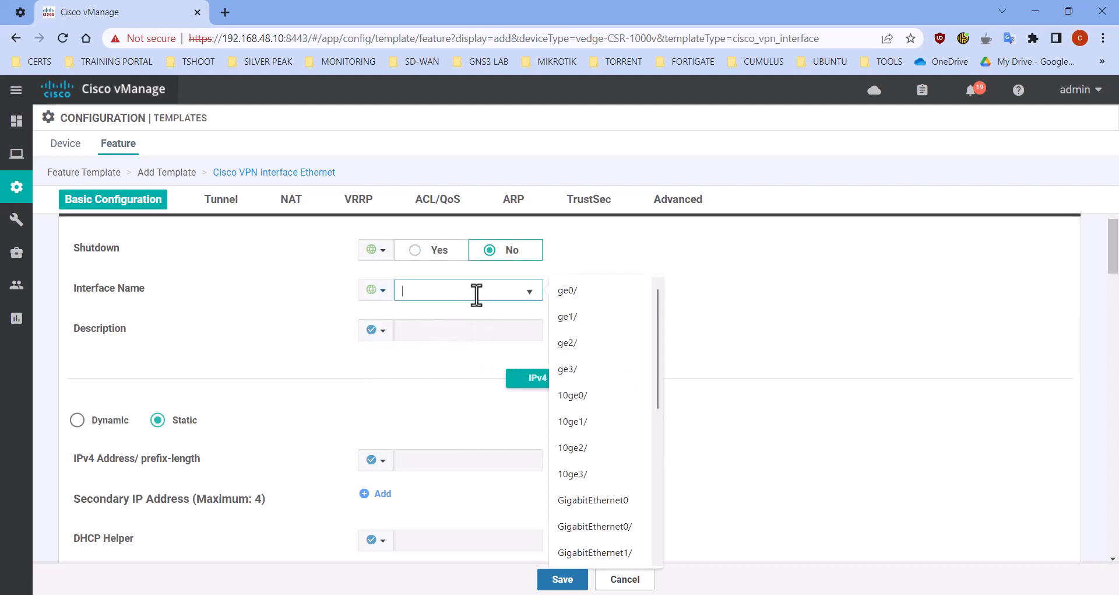
{"action": "left_click", "coordinate": [612, 553]}
{"action": "key", "text": "BackSpace"}
{"action": "left_click", "coordinate": [676, 306]}
Make the static IPv4 address/prefix-length device specific with the key "IP Address for GigabitEthernet1"
{"action": "scroll", "coordinate": [337, 385], "scroll_direction": "down", "scroll_amount": 3}
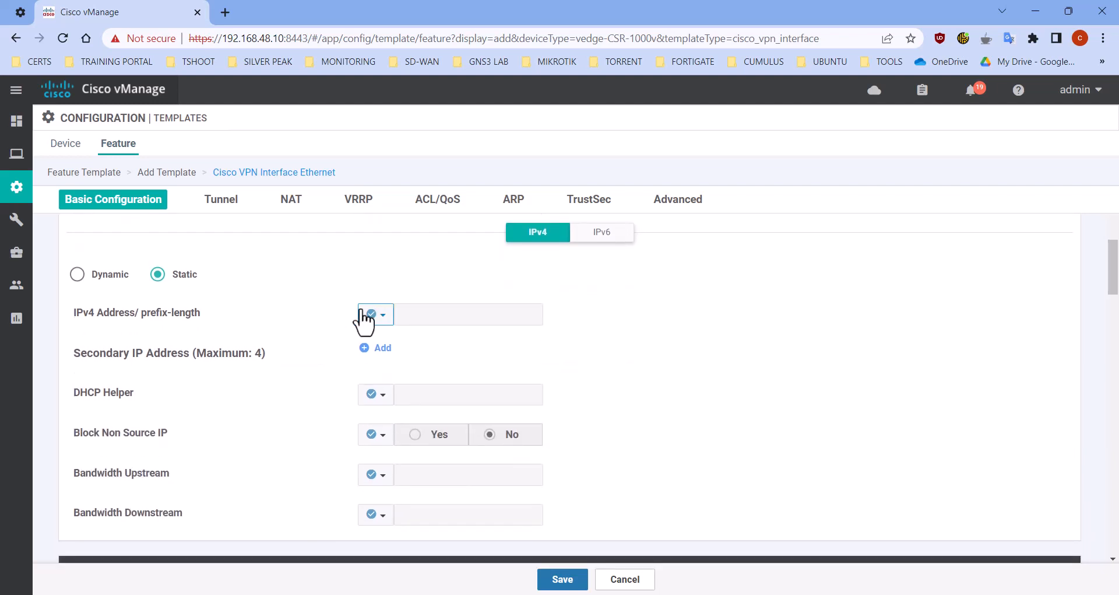
{"action": "scroll", "coordinate": [387, 307], "scroll_direction": "up", "scroll_amount": 1}
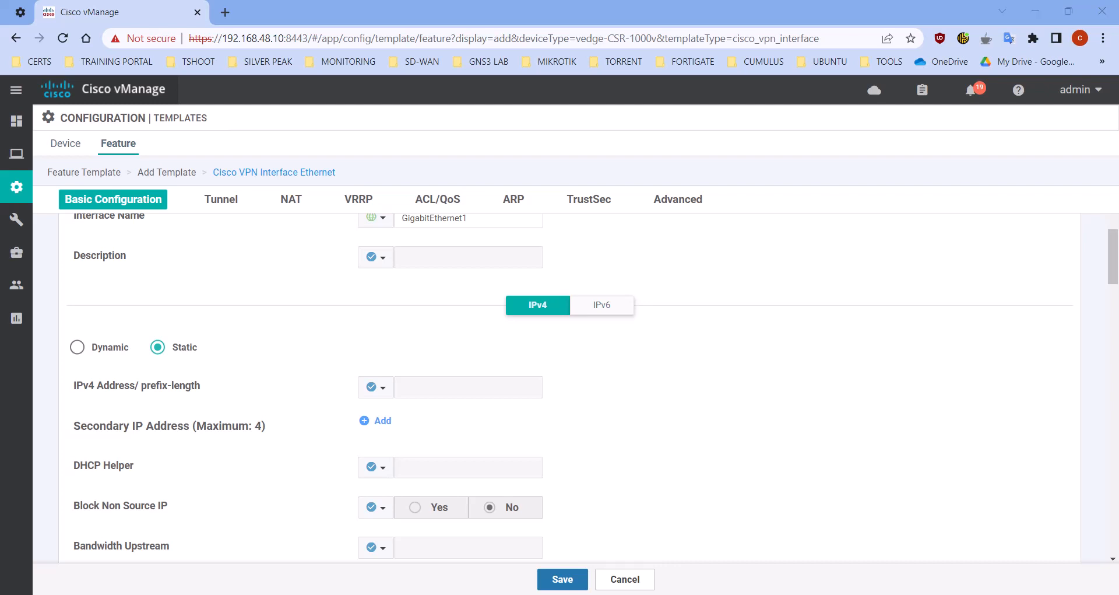
{"action": "left_click", "coordinate": [377, 389]}
{"action": "mouse_move", "coordinate": [405, 439]}
{"action": "left_click", "coordinate": [535, 455]}
{"action": "key", "text": "ctrl+a"}
{"action": "type", "text": "IP Address for GigabitEthernet1"}
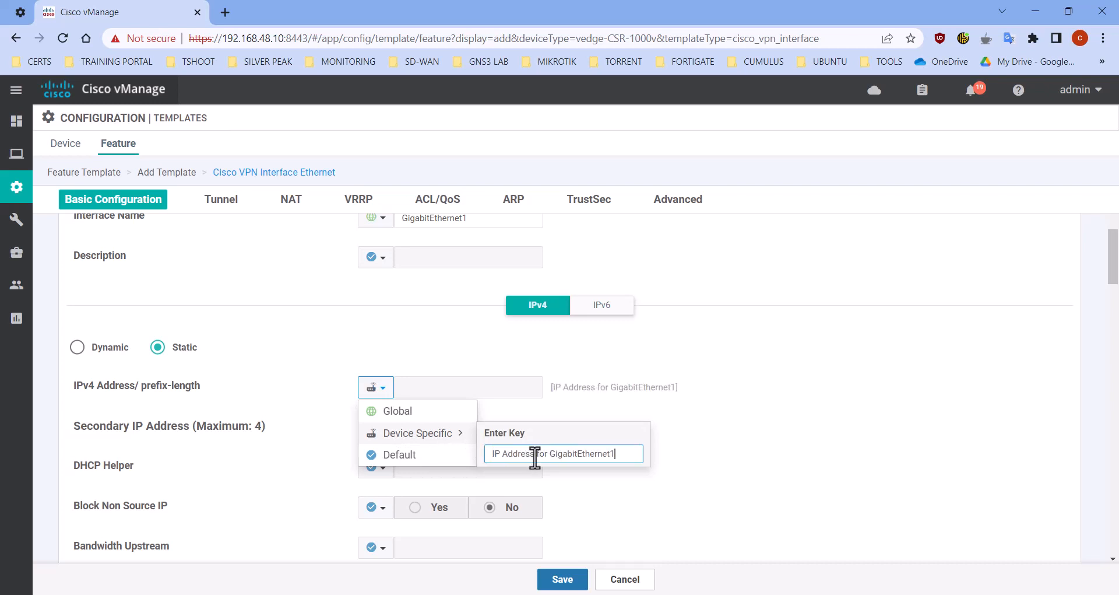
{"action": "left_click", "coordinate": [695, 452]}
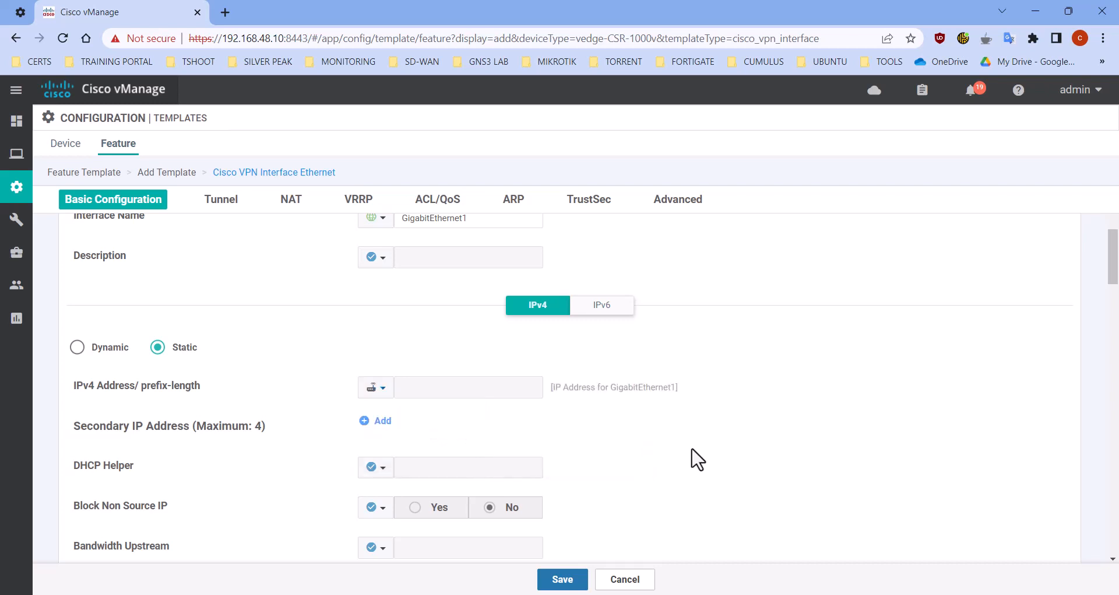
Set Tunnel Interface globally to On for the GigabitEthernet1 template
{"action": "scroll", "coordinate": [670, 449], "scroll_direction": "down", "scroll_amount": 5}
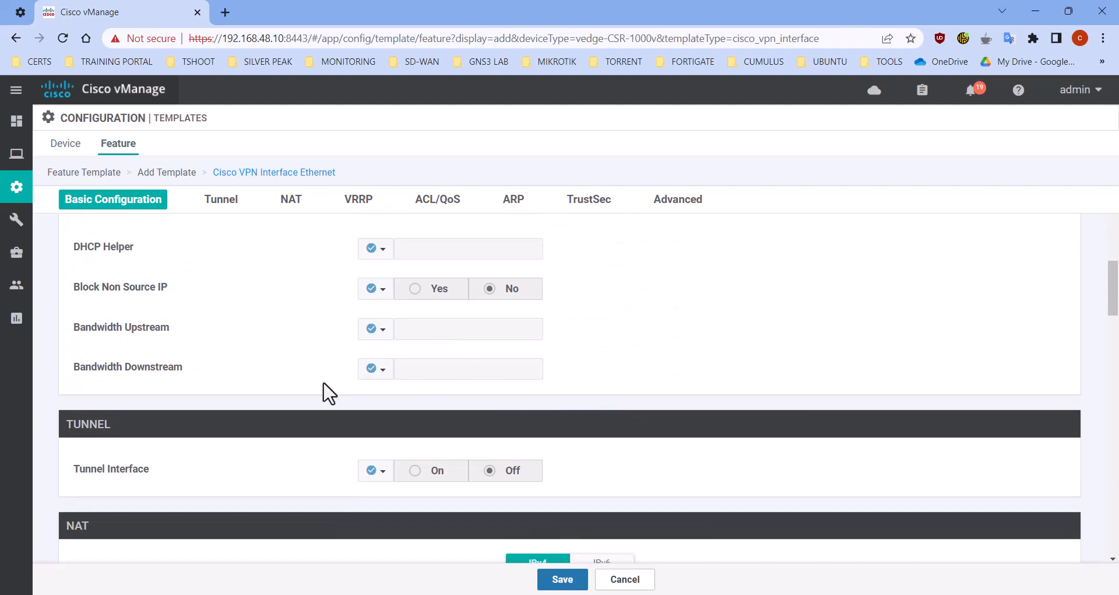
{"action": "left_click", "coordinate": [376, 399]}
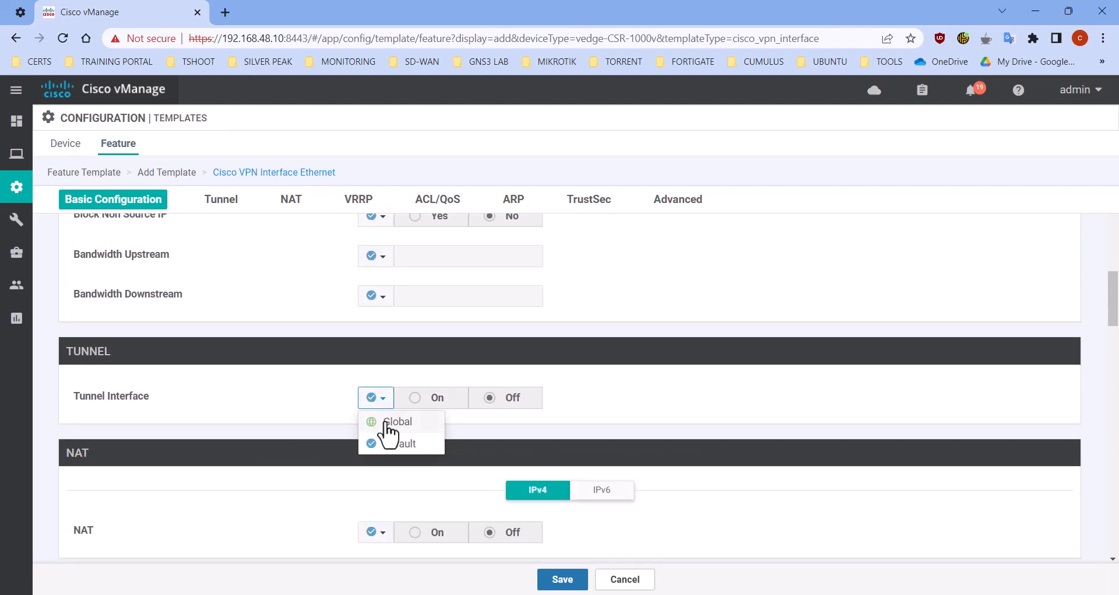
{"action": "left_click", "coordinate": [389, 422]}
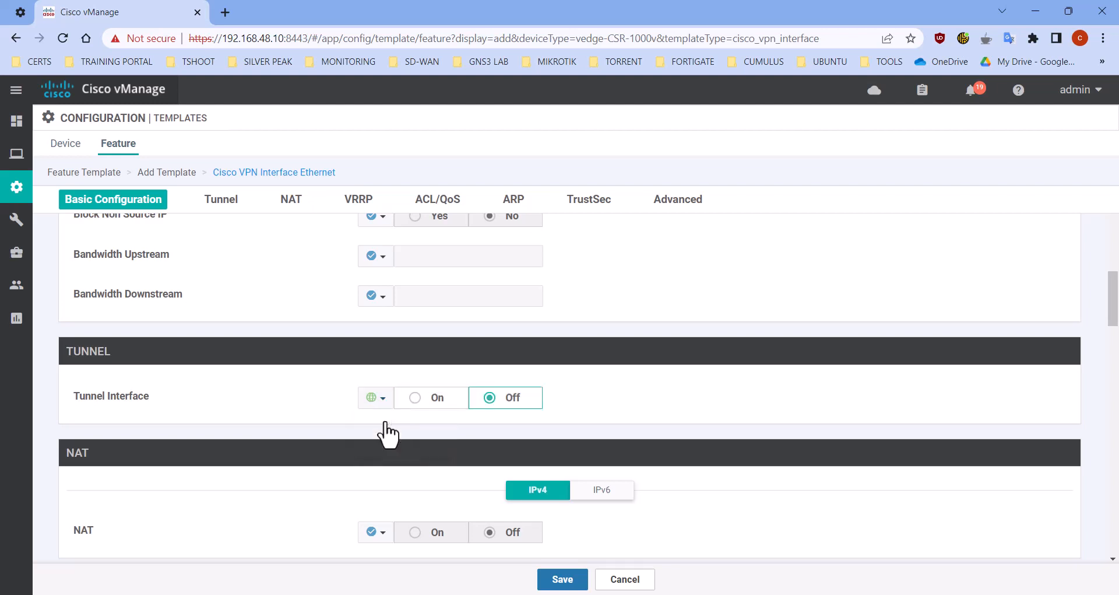
{"action": "left_click", "coordinate": [416, 401]}
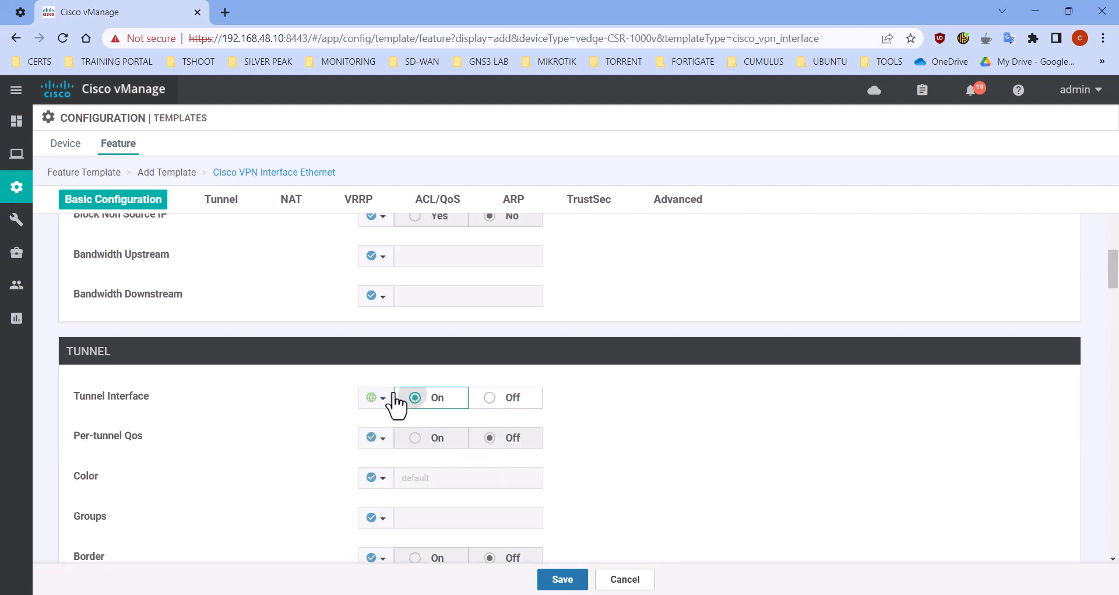
Set the tunnel's Color globally to mpls
{"action": "scroll", "coordinate": [326, 384], "scroll_direction": "down", "scroll_amount": 1}
{"action": "scroll", "coordinate": [288, 407], "scroll_direction": "down", "scroll_amount": 1}
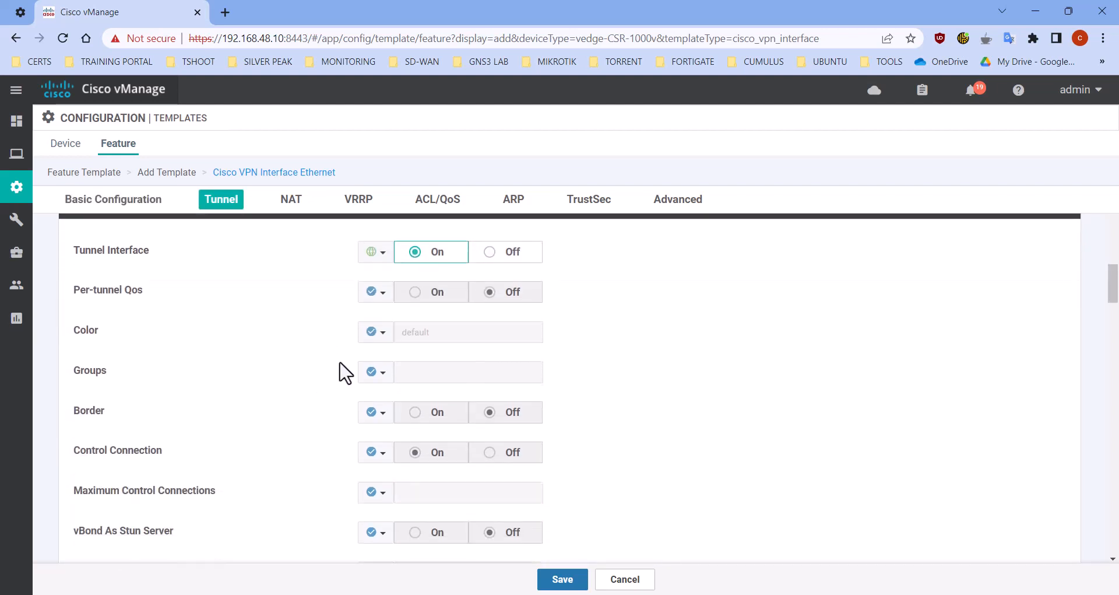
{"action": "left_click", "coordinate": [382, 337]}
{"action": "left_click", "coordinate": [406, 363]}
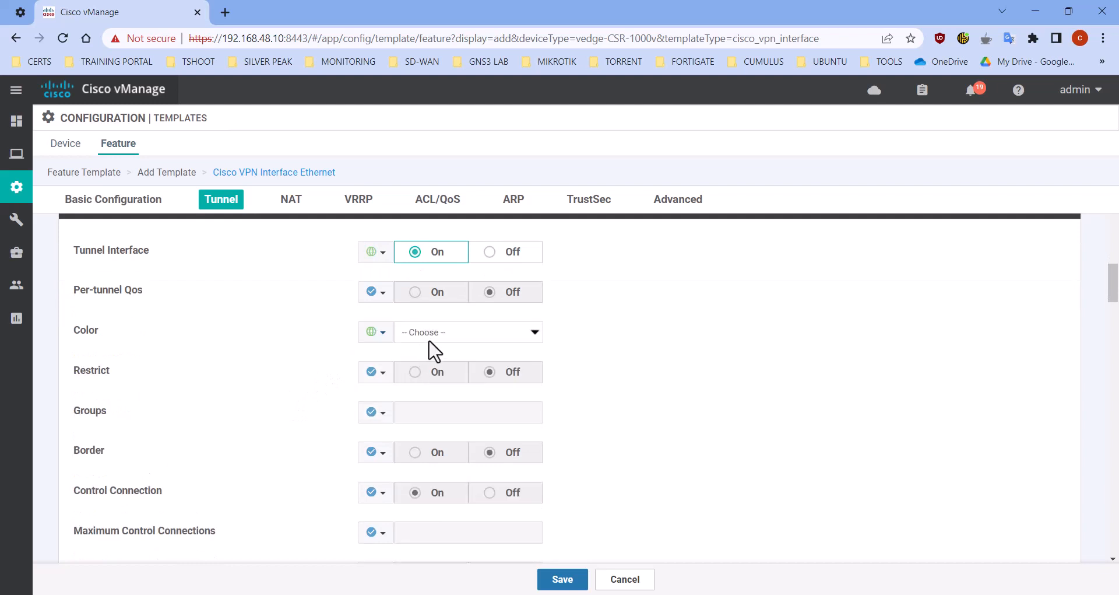
{"action": "left_click", "coordinate": [433, 334]}
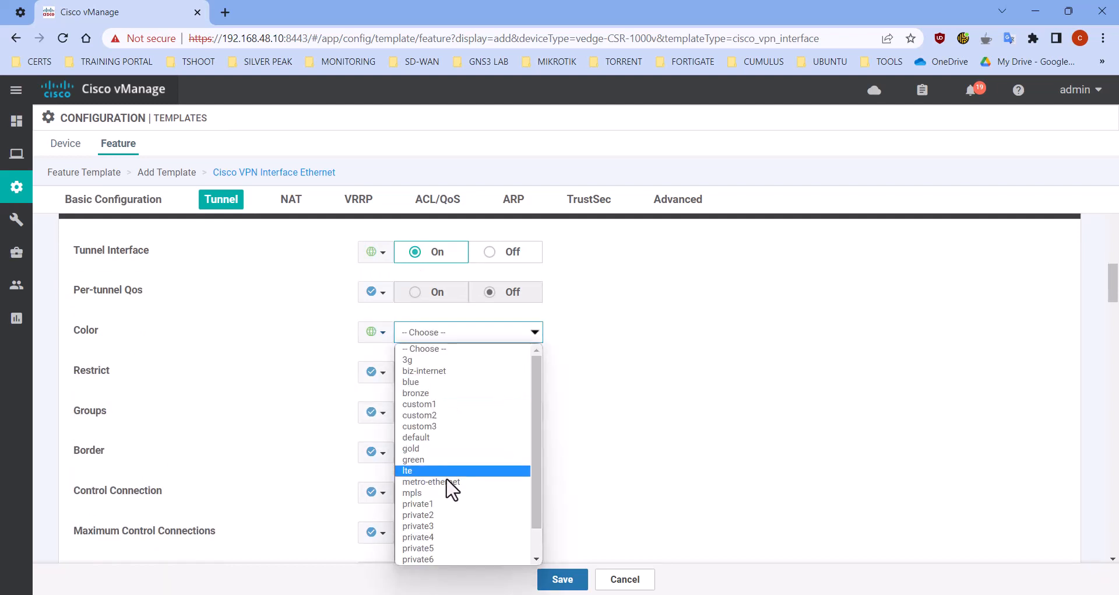
{"action": "left_click", "coordinate": [448, 493]}
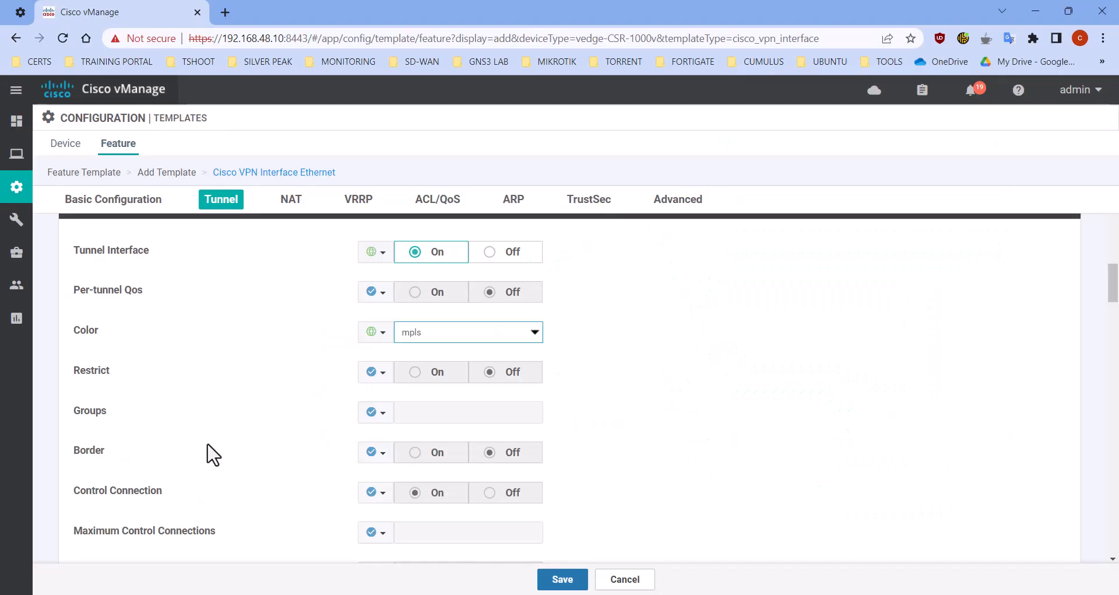
Set the All option under Allow Service globally to On for the GigabitEthernet1 tunnel
{"action": "scroll", "coordinate": [430, 425], "scroll_direction": "down", "scroll_amount": 6}
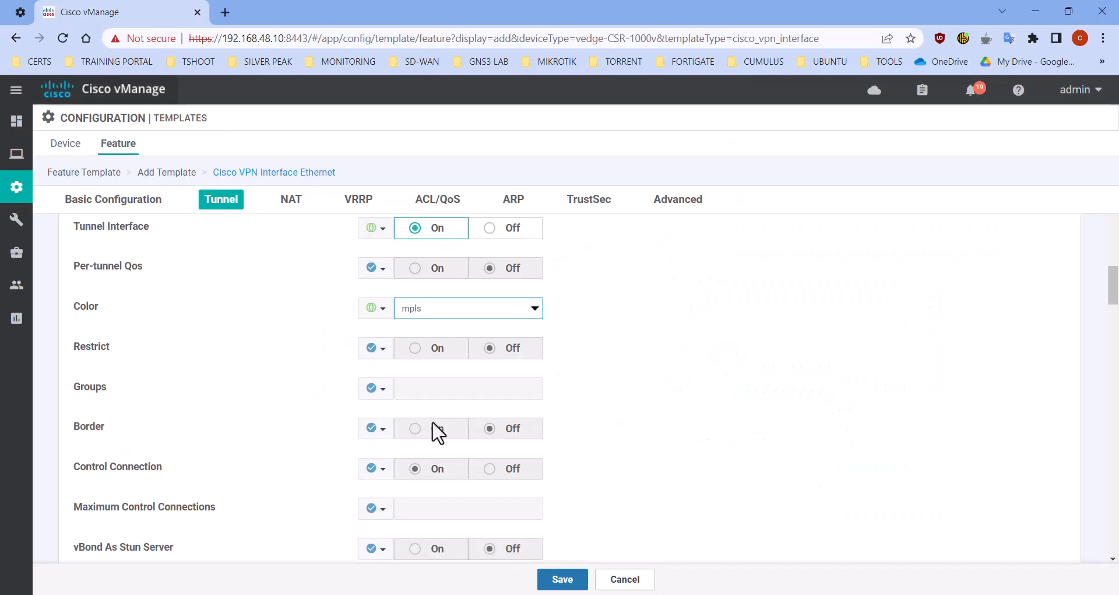
{"action": "scroll", "coordinate": [421, 428], "scroll_direction": "down", "scroll_amount": 2}
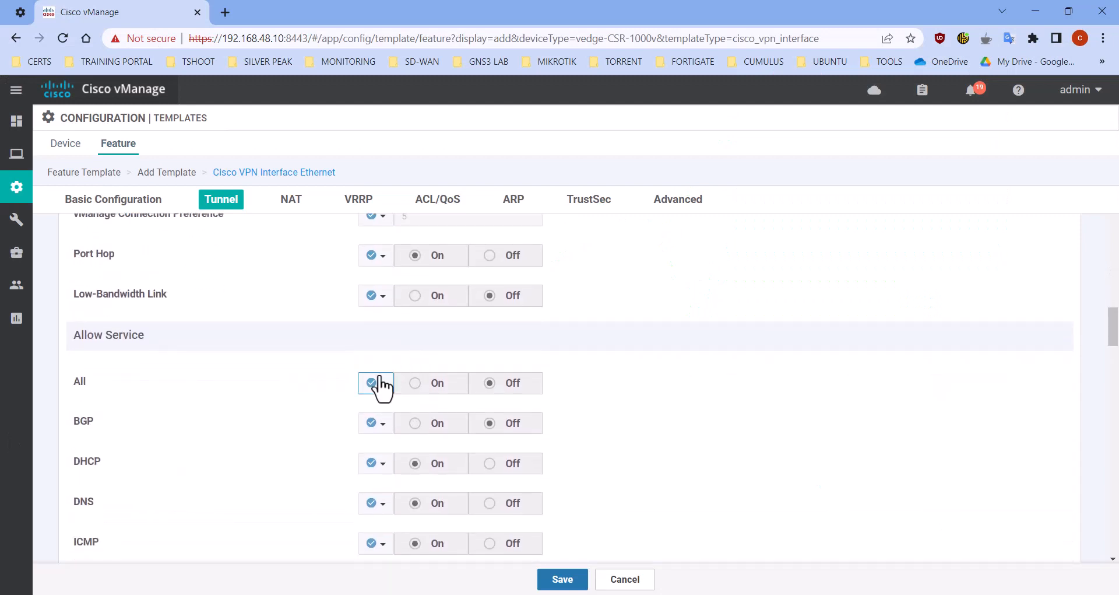
{"action": "left_click", "coordinate": [376, 384]}
{"action": "left_click", "coordinate": [390, 408]}
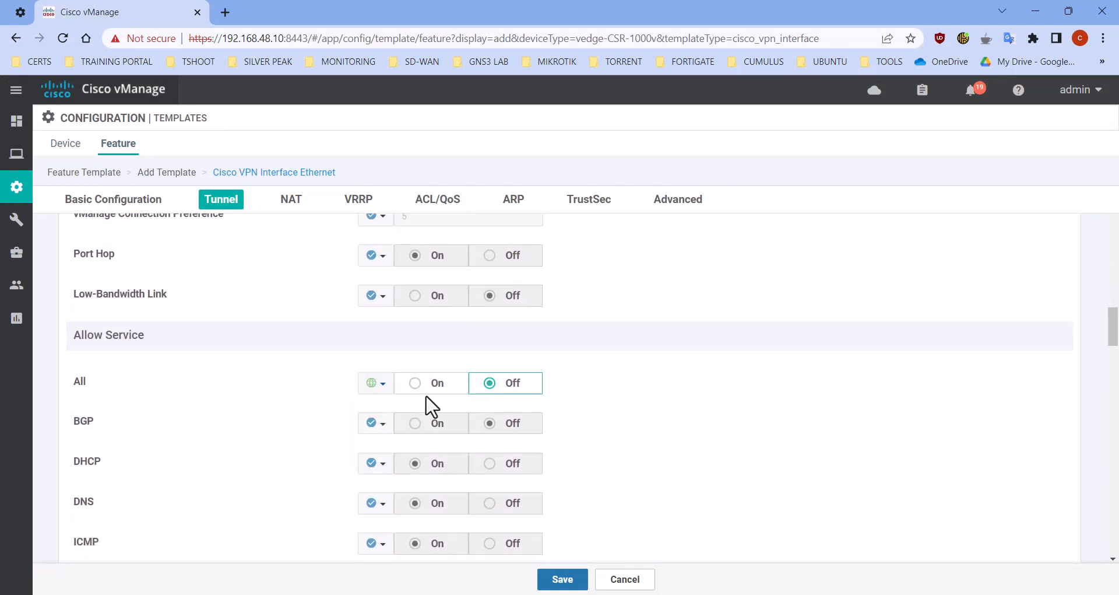
{"action": "left_click", "coordinate": [421, 384]}
Set the tunnel's NETCONF and SSH services globally to On and save the interface feature template
{"action": "scroll", "coordinate": [355, 397], "scroll_direction": "down", "scroll_amount": 4}
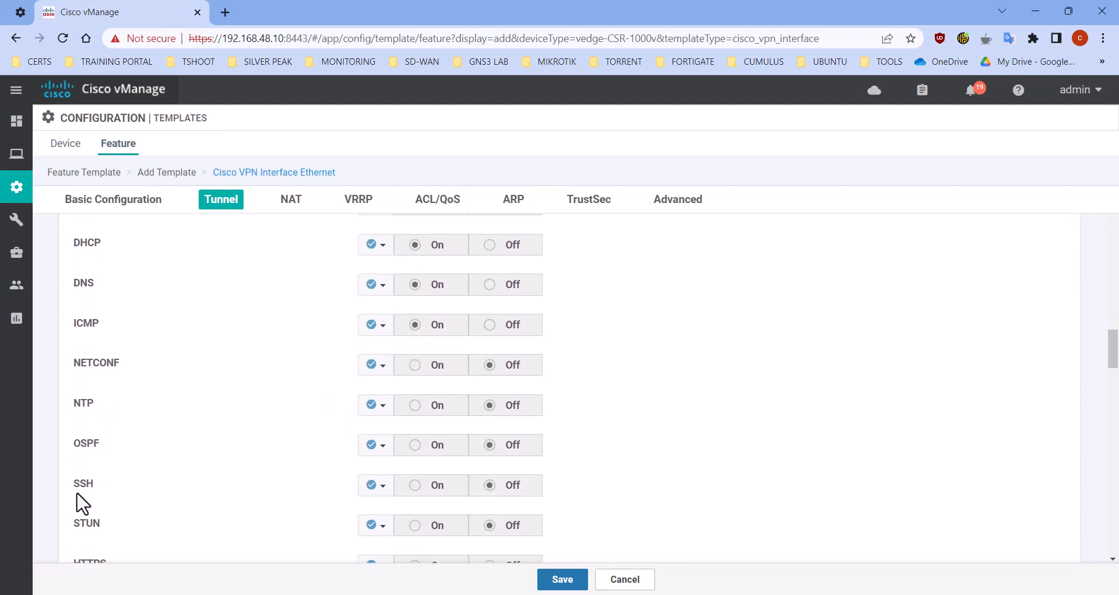
{"action": "left_click", "coordinate": [376, 365]}
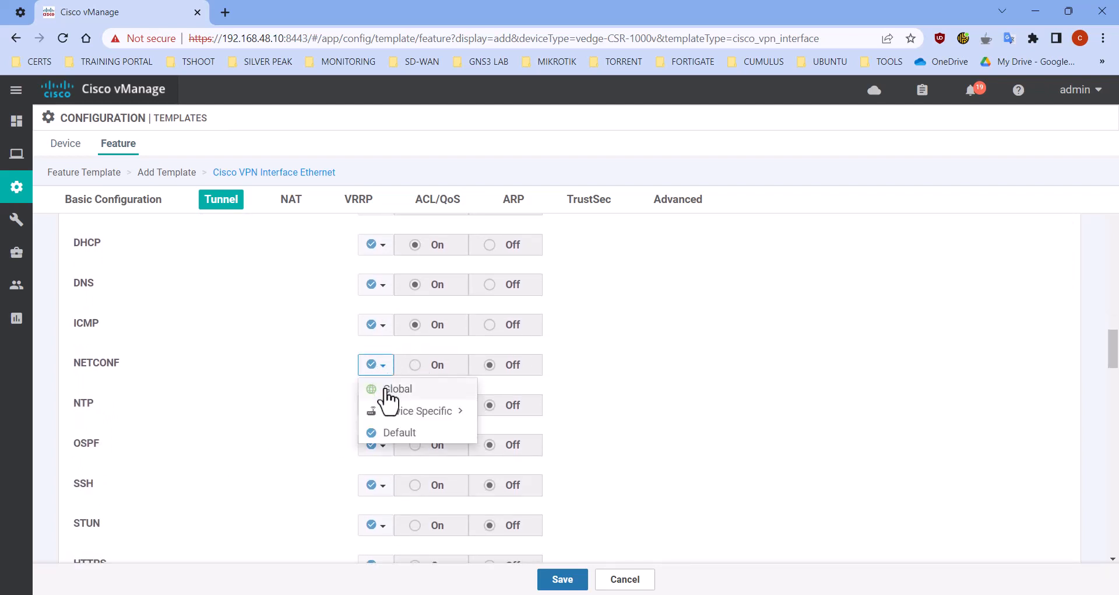
{"action": "left_click", "coordinate": [387, 388]}
{"action": "left_click", "coordinate": [415, 365]}
{"action": "left_click", "coordinate": [373, 486]}
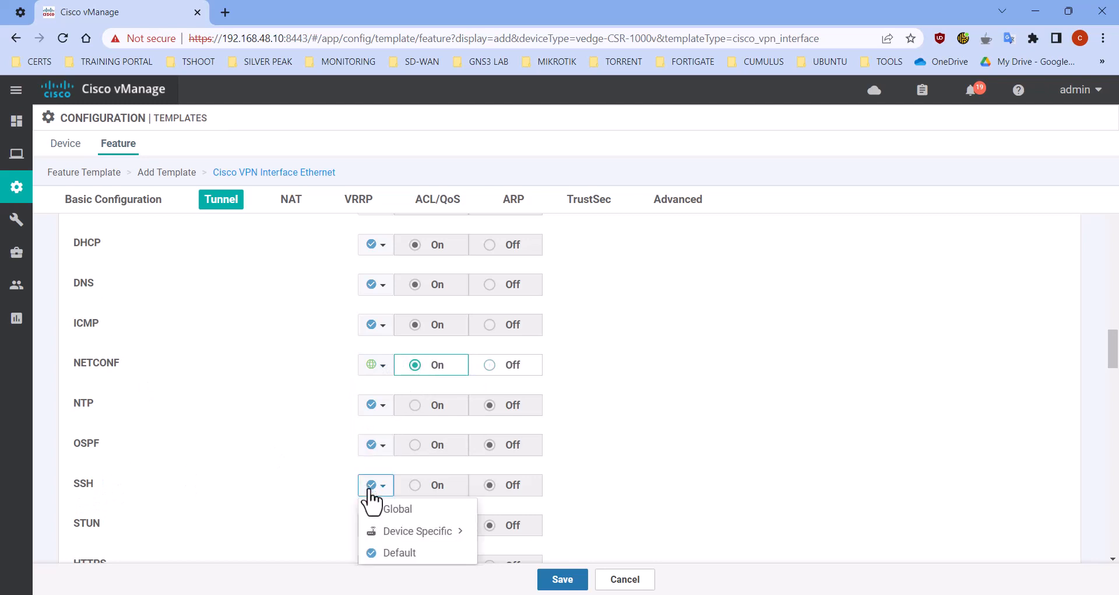
{"action": "left_click", "coordinate": [381, 509]}
{"action": "left_click", "coordinate": [415, 485]}
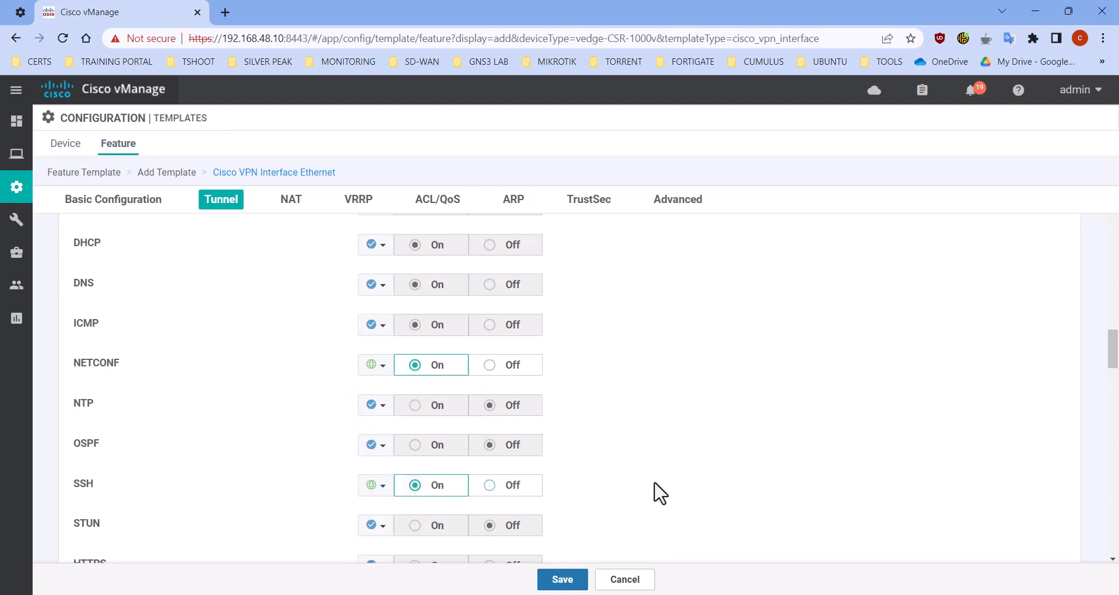
{"action": "left_click", "coordinate": [564, 580]}
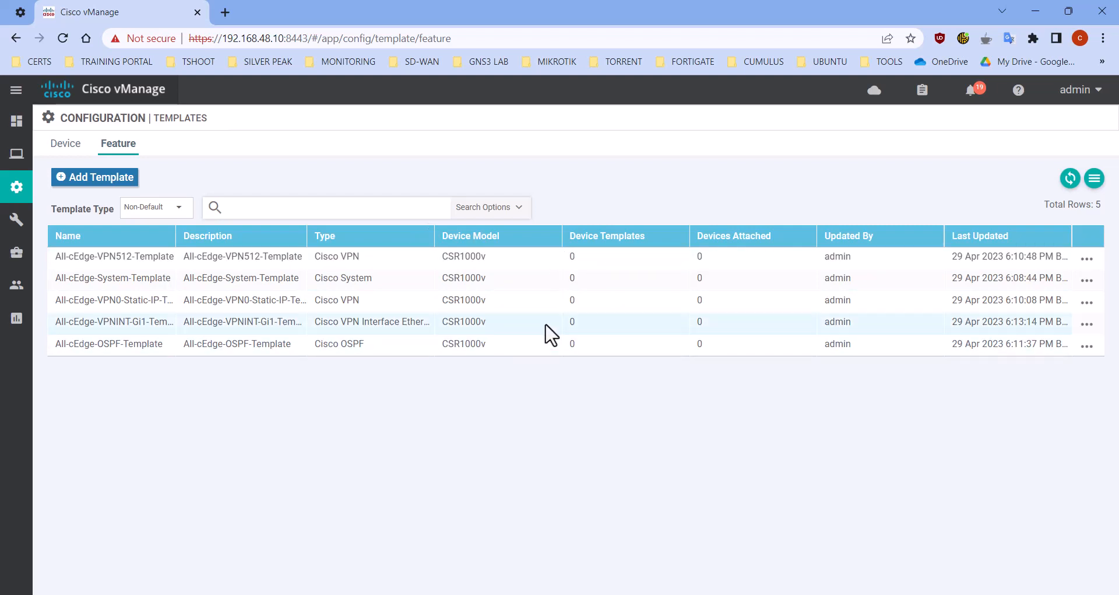
Start a new device template from feature templates with the device model CSR1000v
{"action": "left_click", "coordinate": [67, 146]}
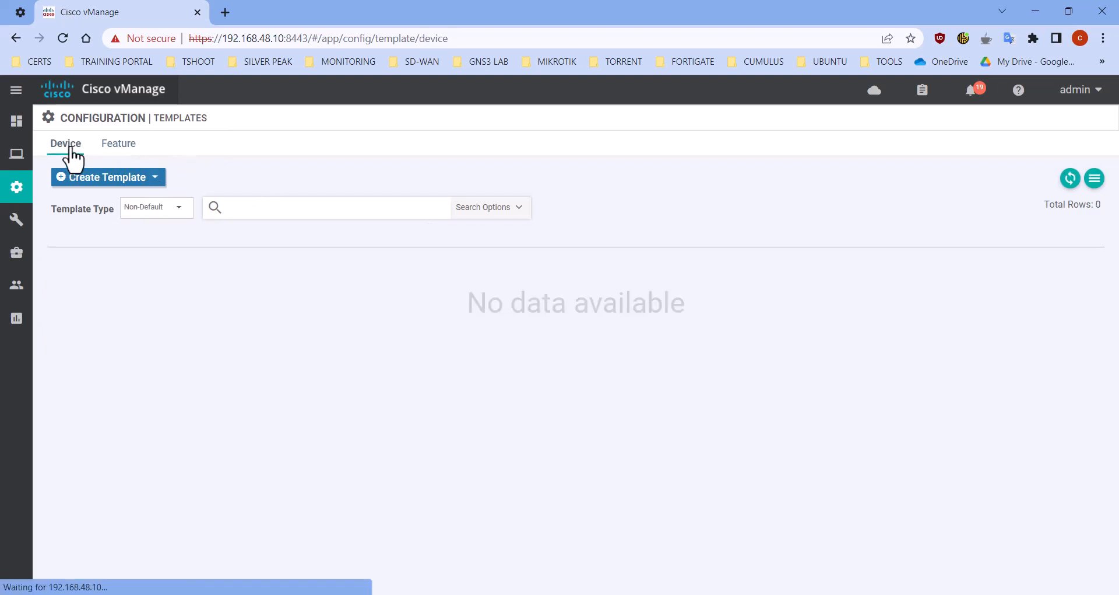
{"action": "left_click", "coordinate": [134, 178]}
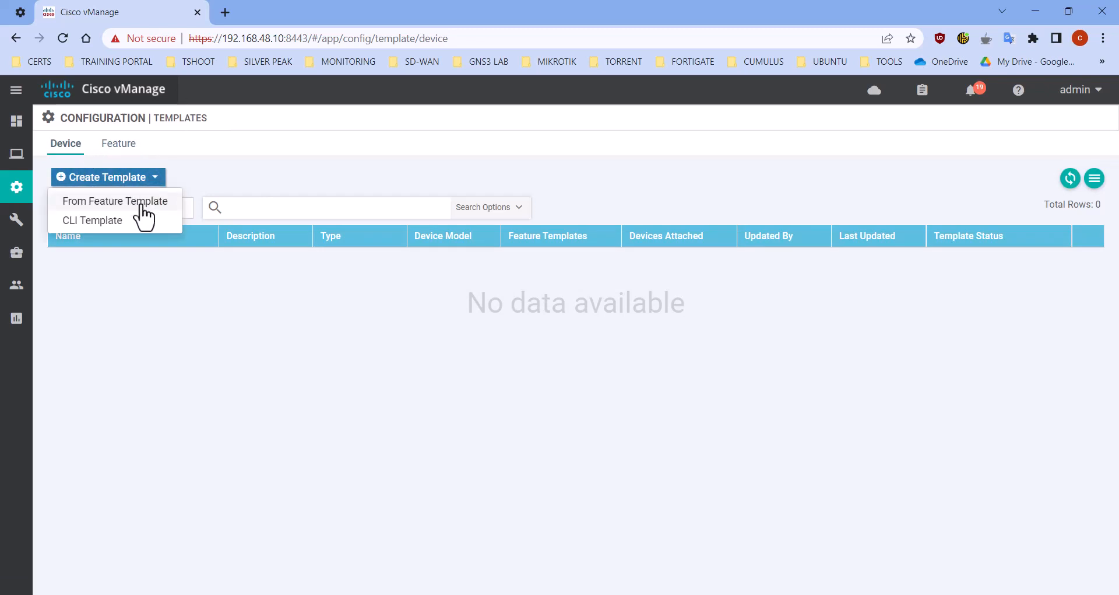
{"action": "left_click", "coordinate": [141, 204]}
{"action": "left_click", "coordinate": [318, 179]}
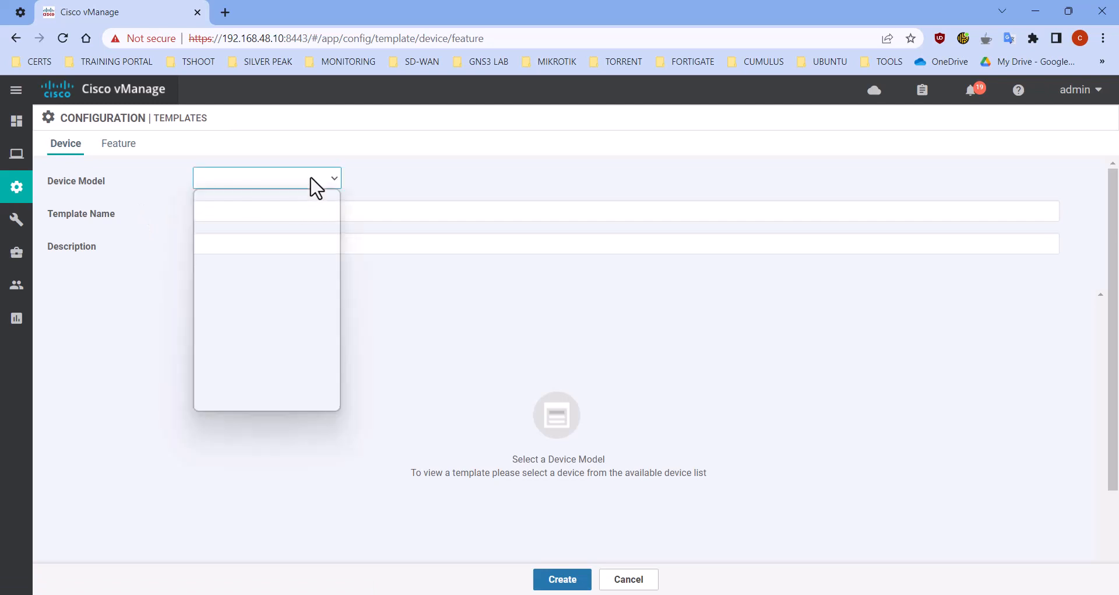
{"action": "scroll", "coordinate": [258, 286], "scroll_direction": "down", "scroll_amount": 12}
{"action": "scroll", "coordinate": [249, 302], "scroll_direction": "up", "scroll_amount": 3}
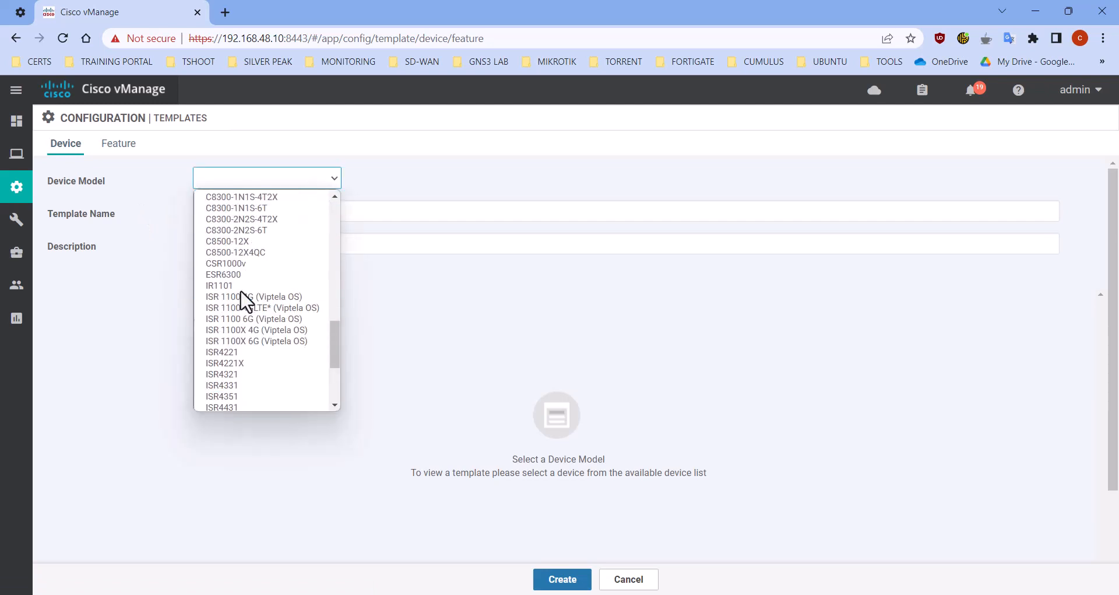
{"action": "left_click", "coordinate": [244, 265]}
Enter All-cEdge-VPN0-VPN512-Template as both the device template's name and its description
{"action": "left_click", "coordinate": [294, 211]}
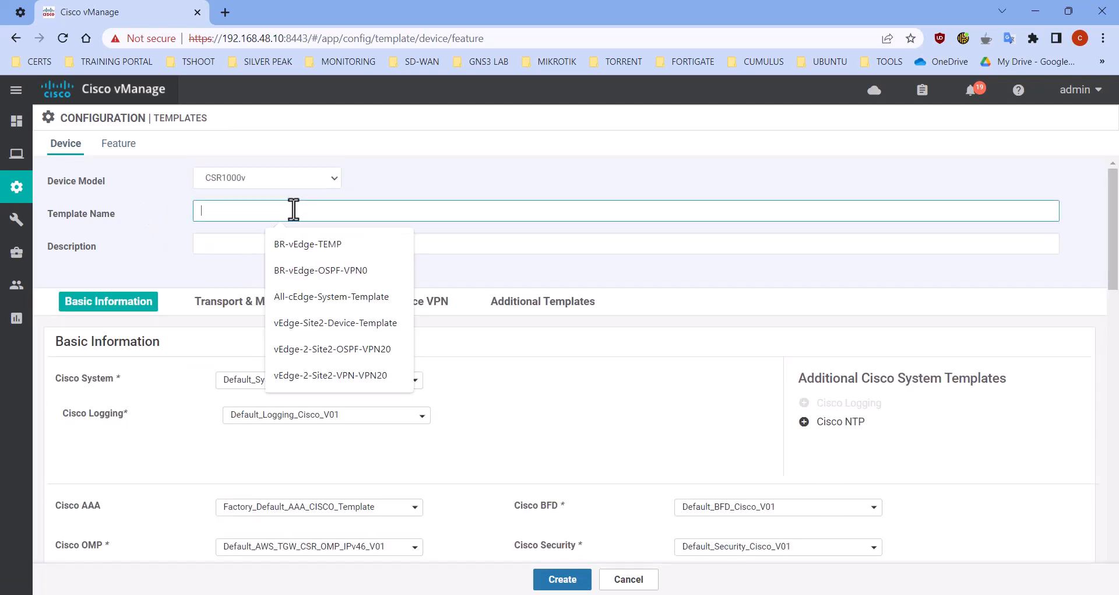
{"action": "type", "text": "All"}
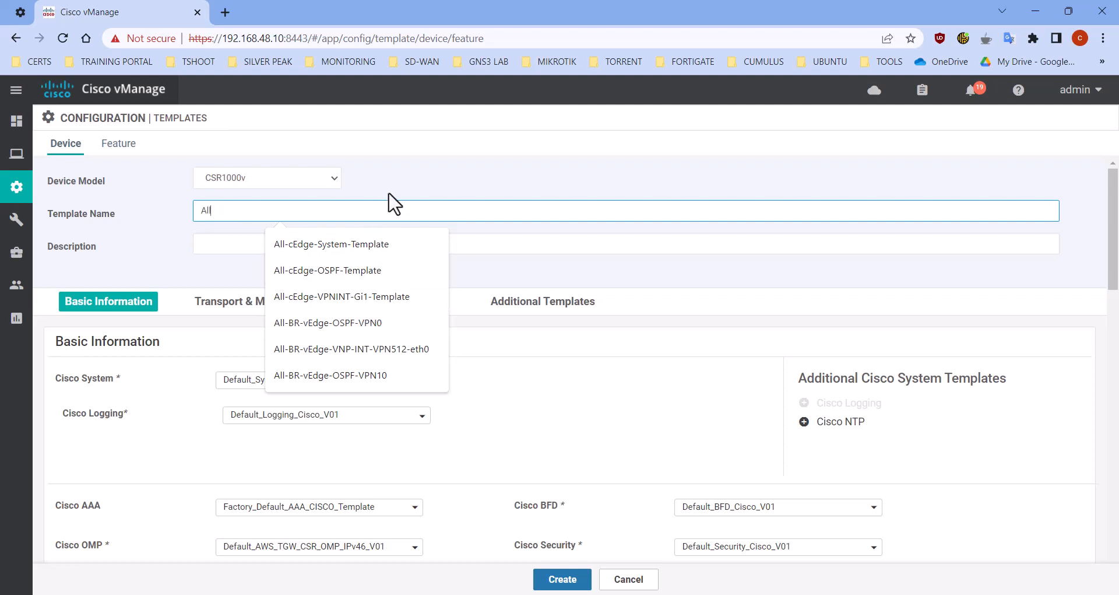
{"action": "type", "text": "-cEdge-"}
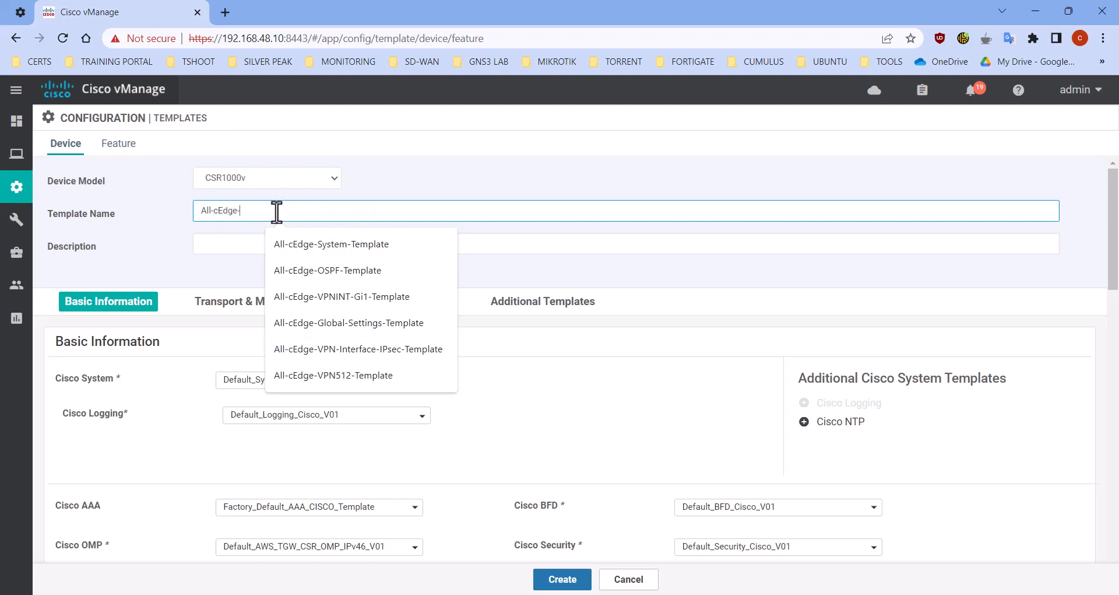
{"action": "type", "text": "VPN0-VPN512-Templa"}
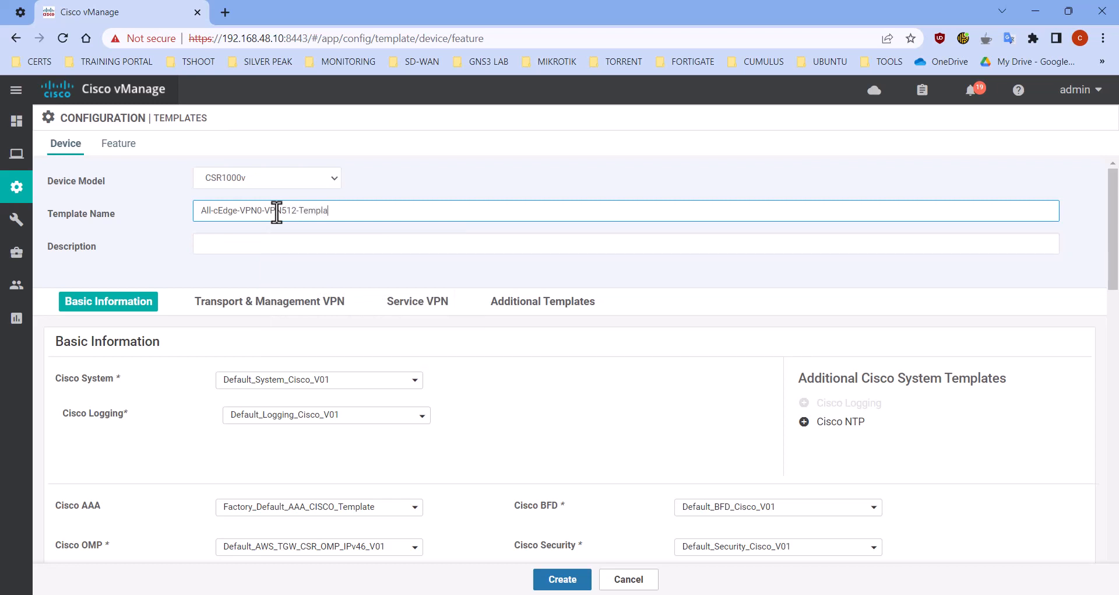
{"action": "key", "text": "ctrl+a"}
{"action": "key", "text": "ctrl+c"}
{"action": "key", "text": "Tab"}
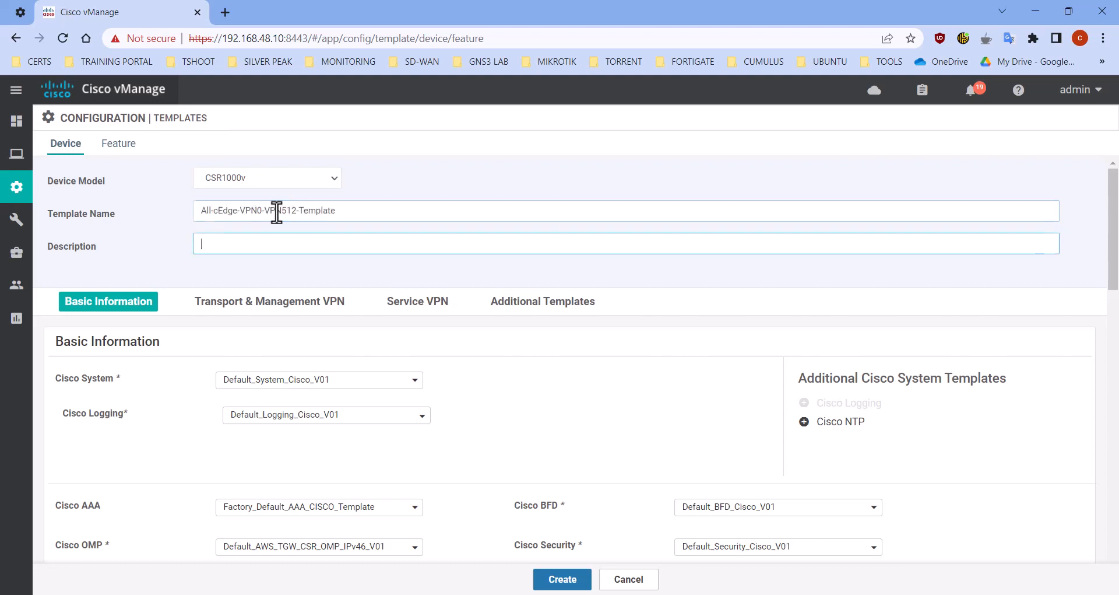
{"action": "key", "text": "ctrl+v"}
Assign All-cEdge-System-Template as the device template's Cisco System template
{"action": "scroll", "coordinate": [570, 362], "scroll_direction": "down", "scroll_amount": 1}
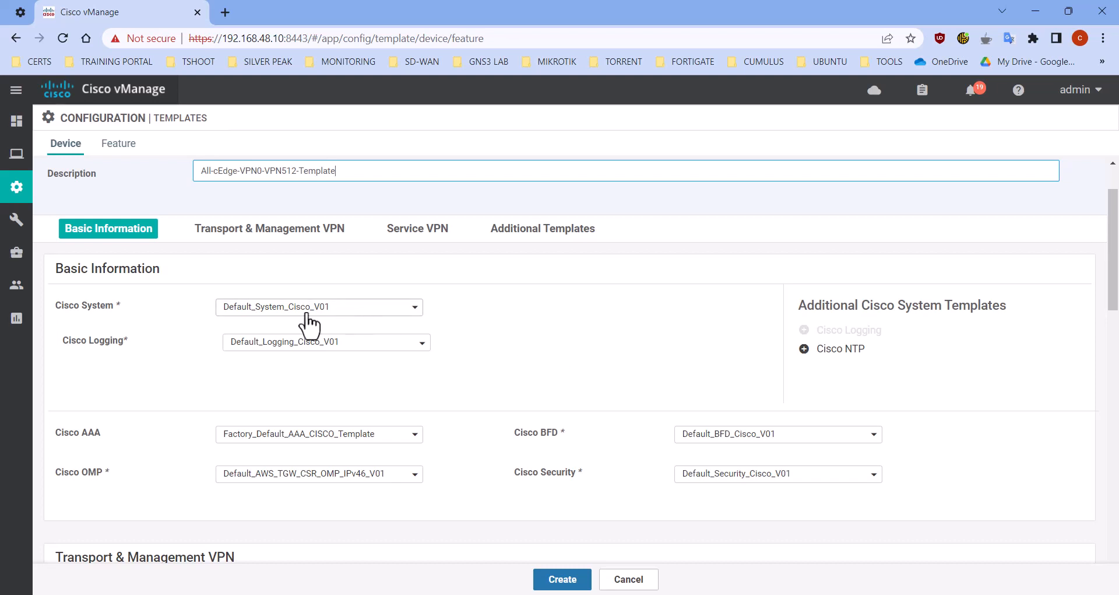
{"action": "left_click", "coordinate": [257, 311]}
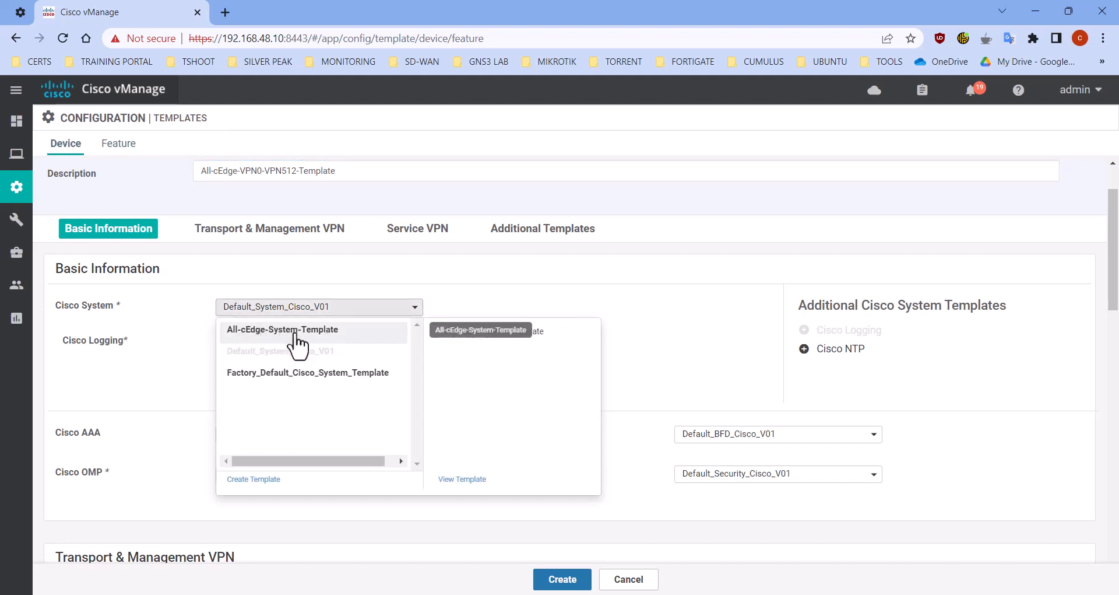
{"action": "left_click", "coordinate": [248, 331]}
Assign All-cEdge-VPN0-Static-IP-Template to Cisco VPN 0 and All-cEdge-VPNINT-Gi1-Template to its Cisco VPN Interface Ethernet
{"action": "scroll", "coordinate": [431, 368], "scroll_direction": "down", "scroll_amount": 3}
{"action": "scroll", "coordinate": [408, 353], "scroll_direction": "down", "scroll_amount": 1}
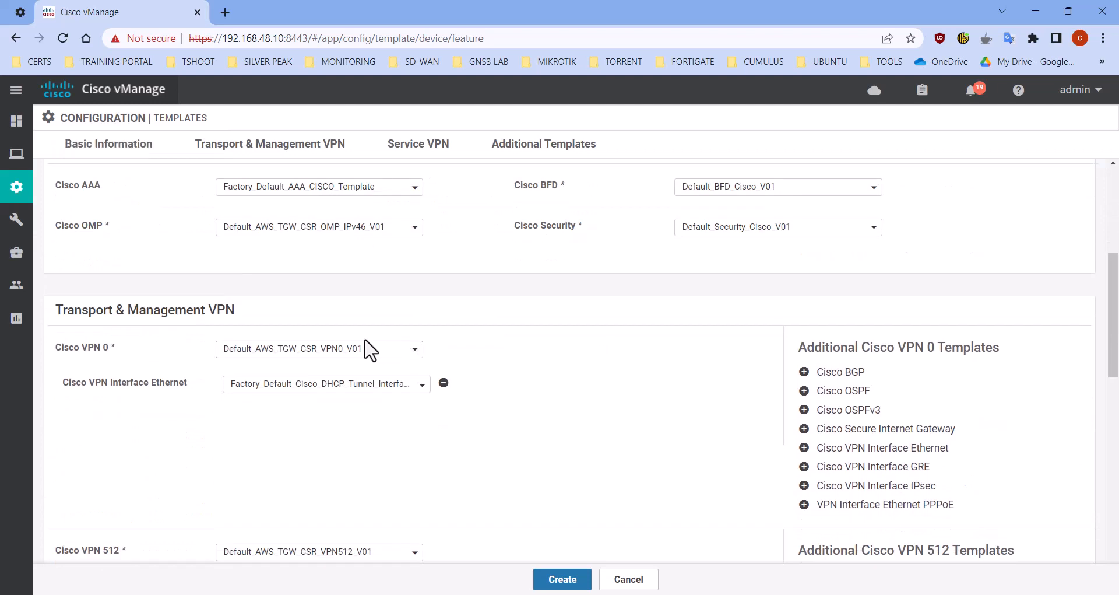
{"action": "scroll", "coordinate": [379, 350], "scroll_direction": "down", "scroll_amount": 3}
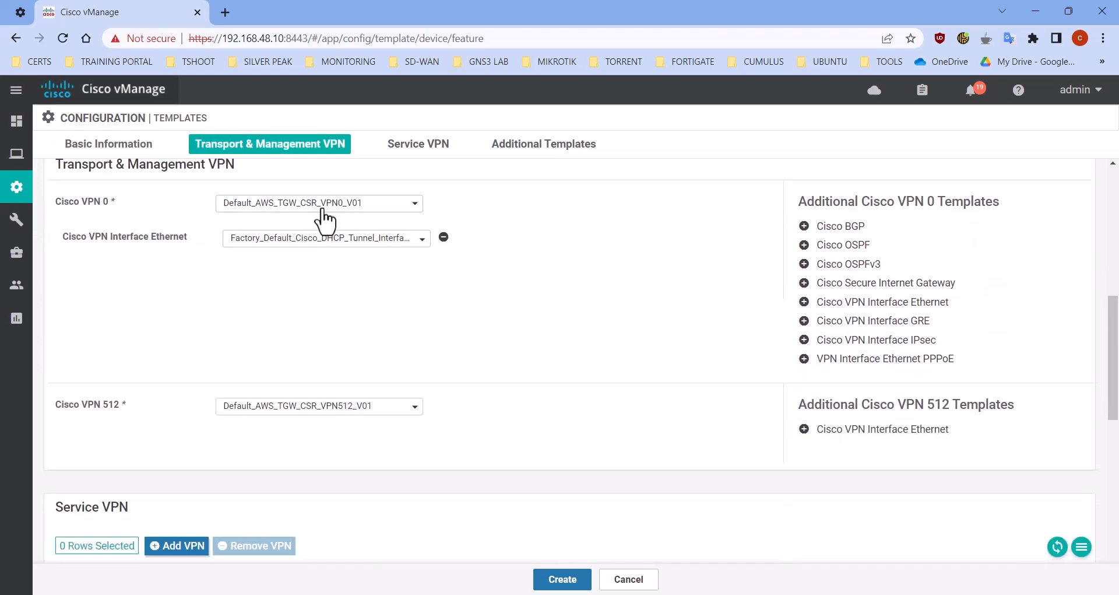
{"action": "left_click", "coordinate": [324, 204]}
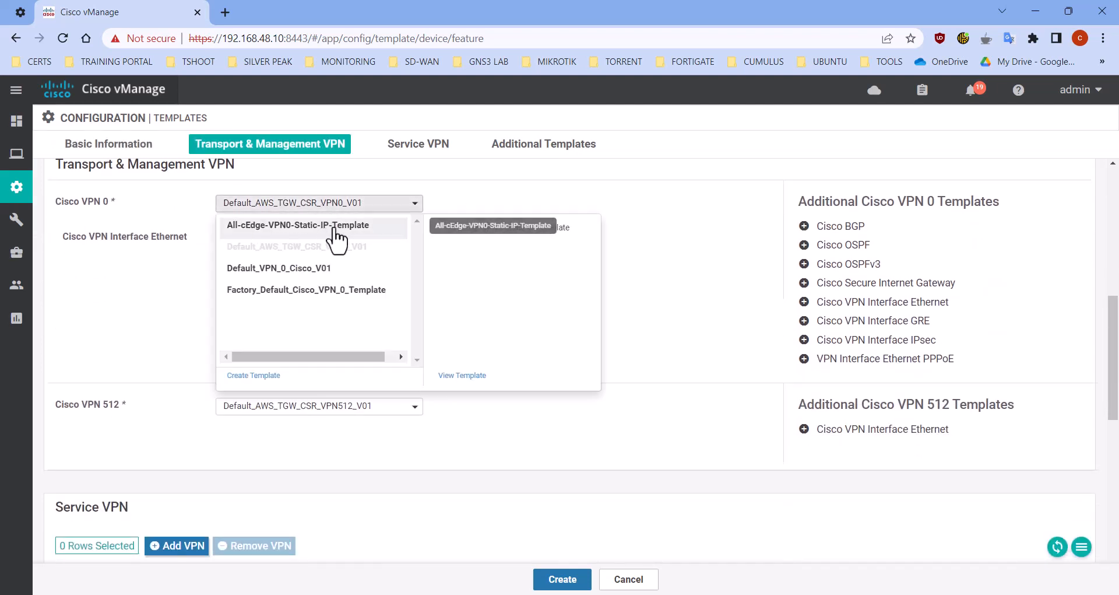
{"action": "left_click", "coordinate": [286, 229]}
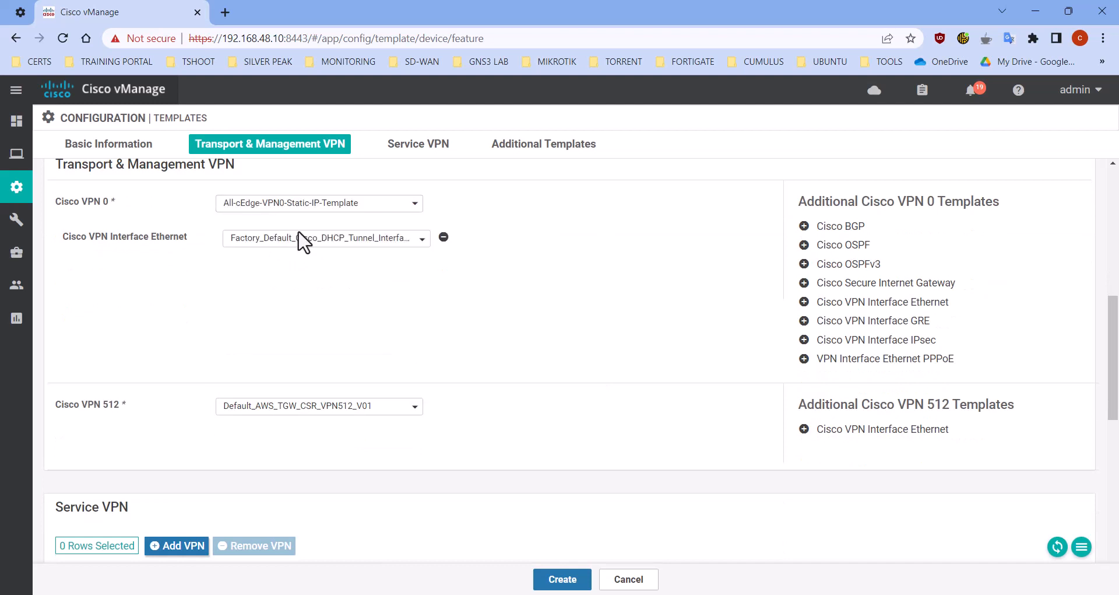
{"action": "left_click", "coordinate": [299, 240]}
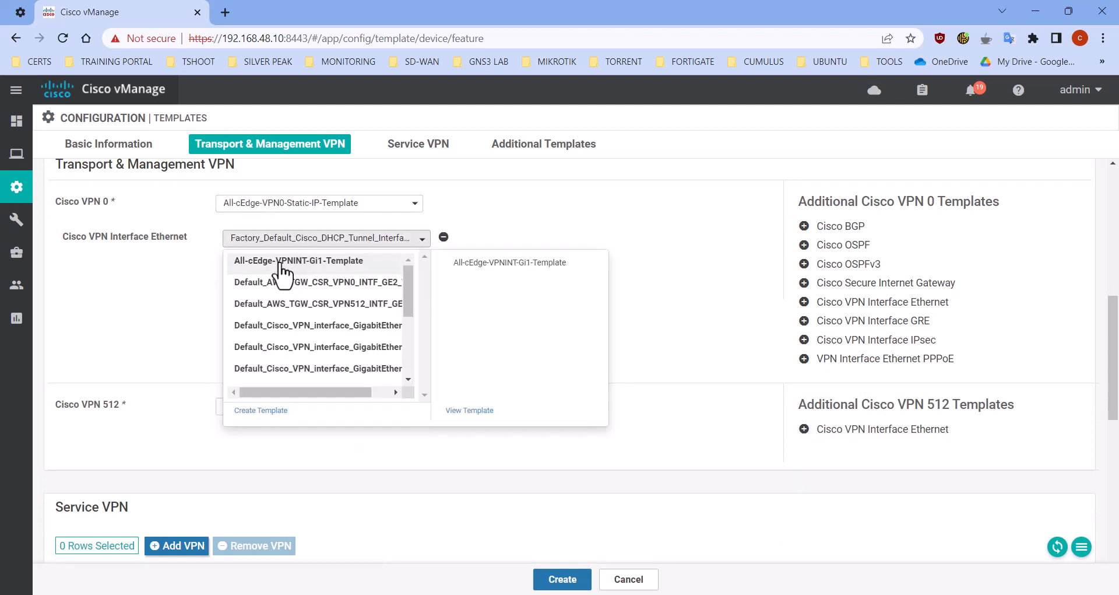
{"action": "left_click", "coordinate": [303, 265]}
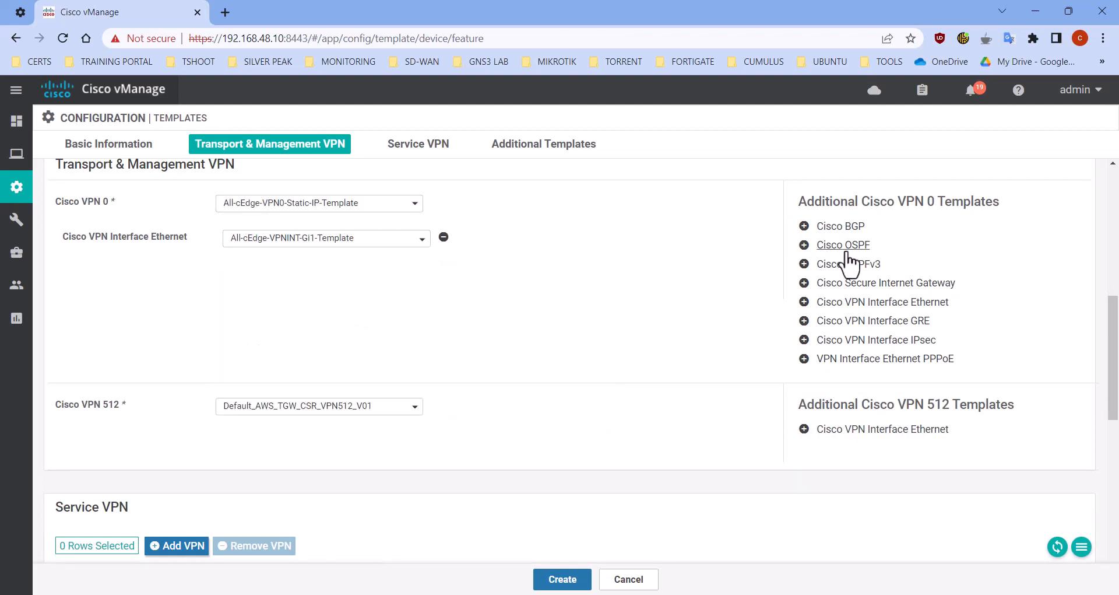
Add Cisco OSPF to VPN 0 using All-cEdge-OSPF-Template
{"action": "left_click", "coordinate": [844, 245]}
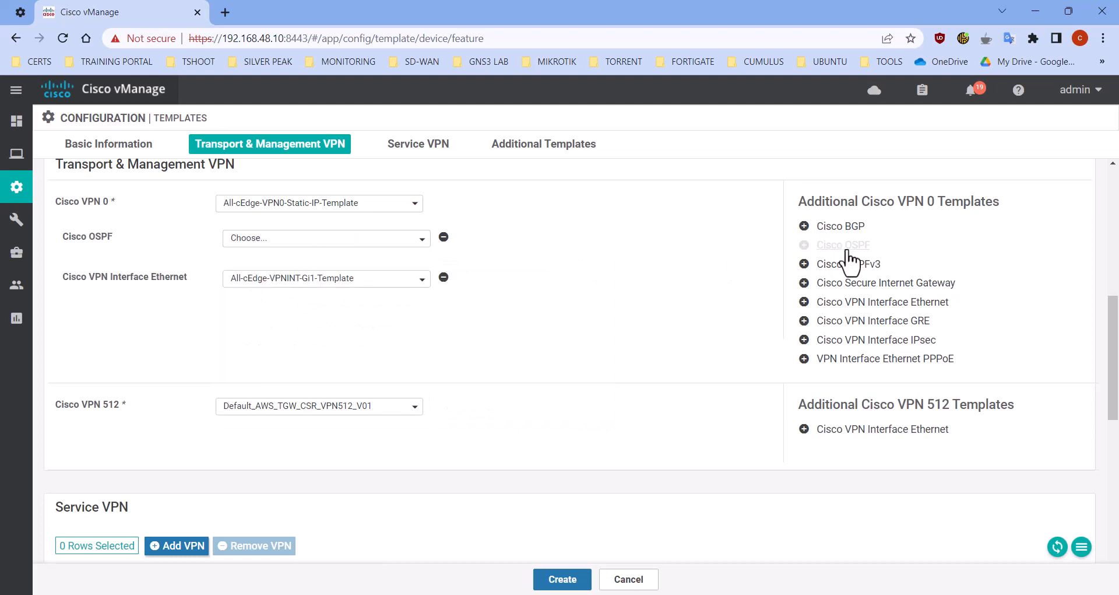
{"action": "left_click", "coordinate": [303, 239]}
{"action": "left_click", "coordinate": [292, 261]}
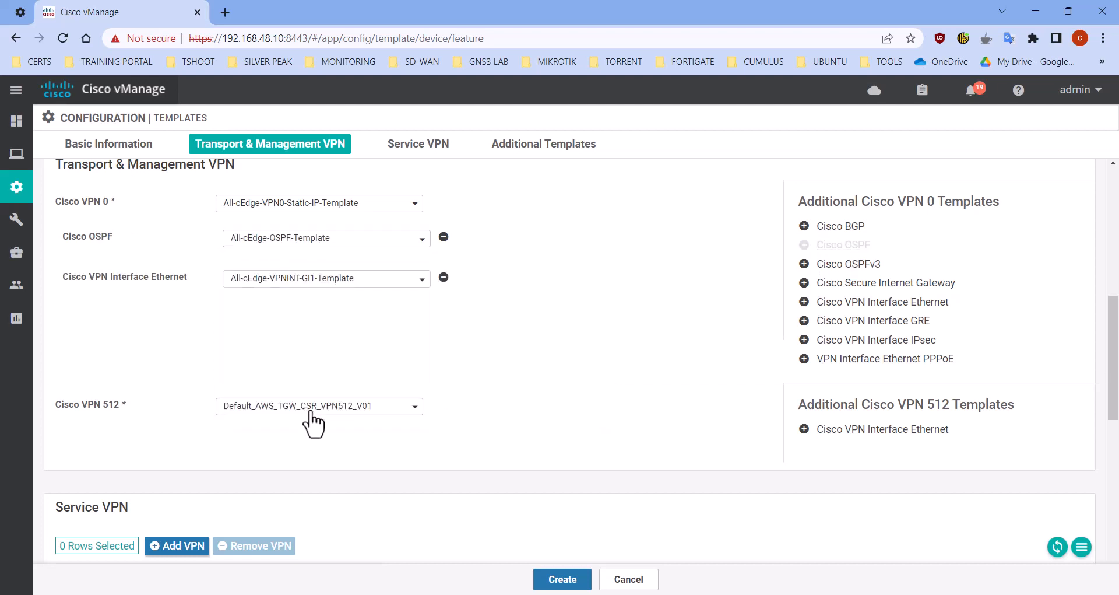
Assign All-cEdge-VPN512-Template to Cisco VPN 512 and create the device template
{"action": "left_click", "coordinate": [312, 407]}
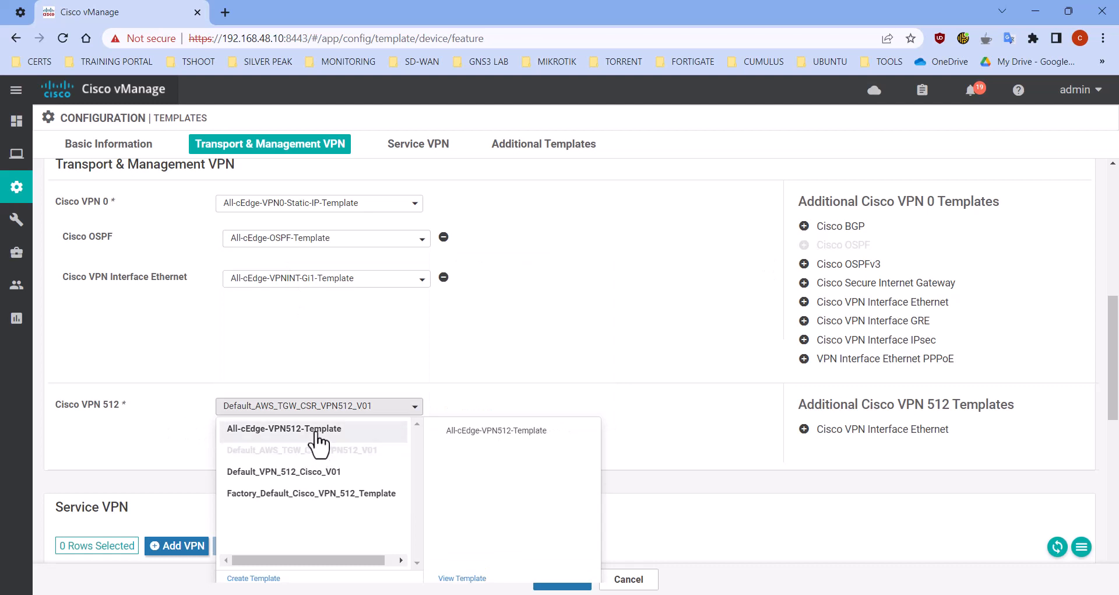
{"action": "left_click", "coordinate": [318, 429]}
{"action": "scroll", "coordinate": [548, 391], "scroll_direction": "down", "scroll_amount": 1}
{"action": "left_click", "coordinate": [565, 579]}
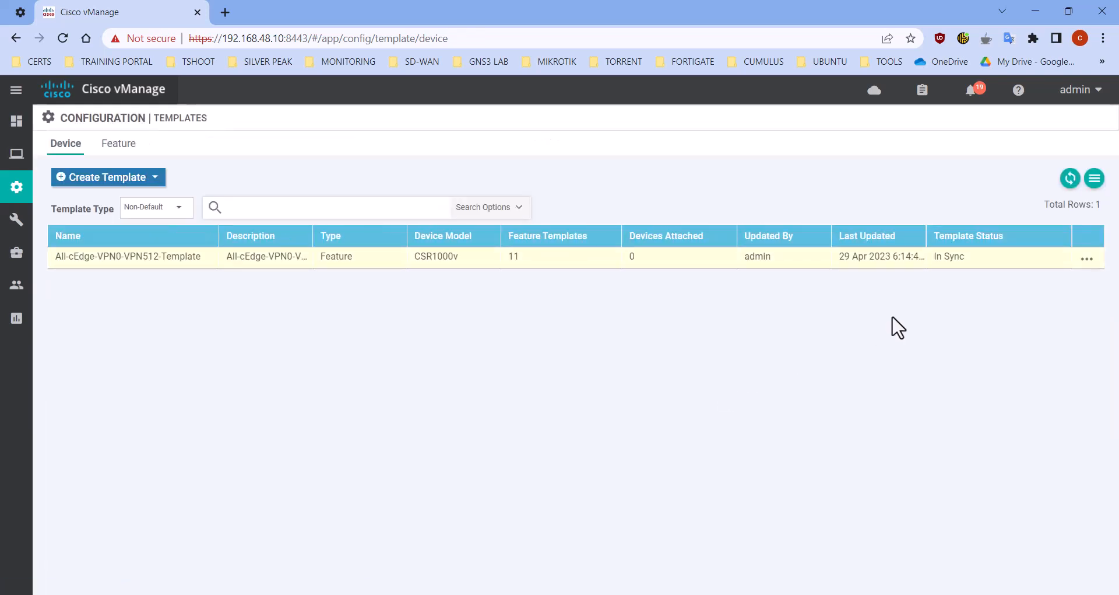
Attach device CSR-39C5386A-5D2B-B587-1C31-59DF50102FBF to the All-cEdge-VPN0-VPN512-Template device template
{"action": "left_click", "coordinate": [1088, 259]}
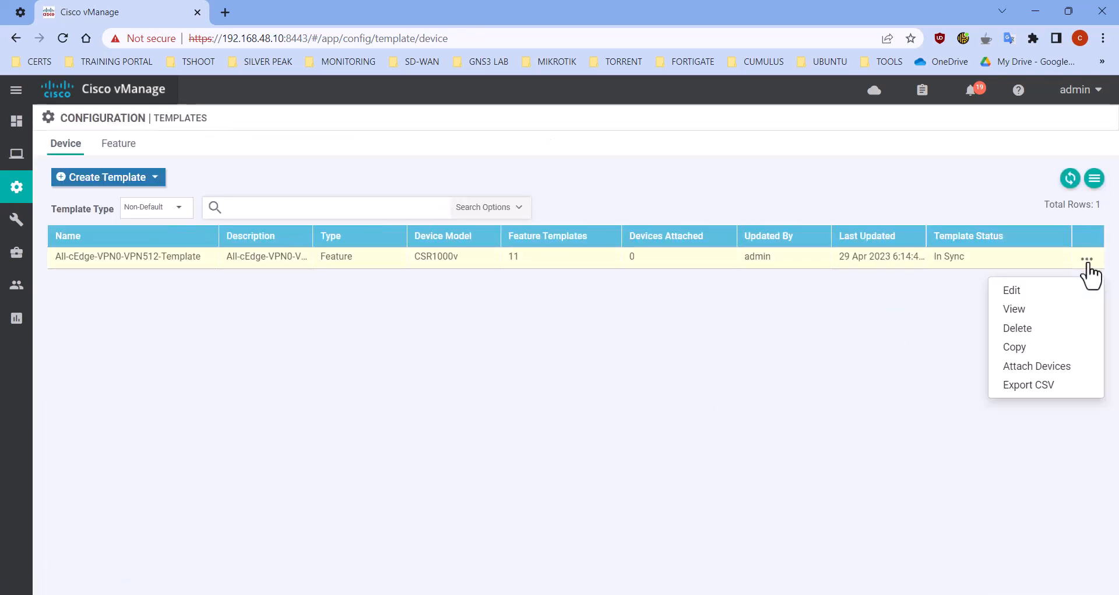
{"action": "left_click", "coordinate": [1060, 373]}
{"action": "scroll", "coordinate": [352, 342], "scroll_direction": "down", "scroll_amount": 2}
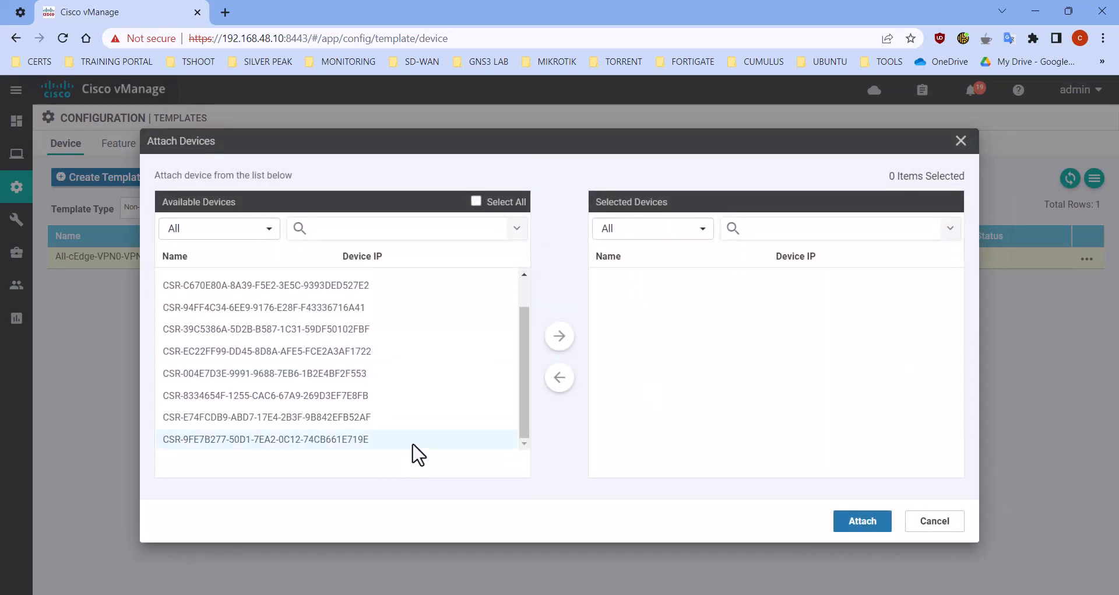
{"action": "scroll", "coordinate": [350, 376], "scroll_direction": "up", "scroll_amount": 2}
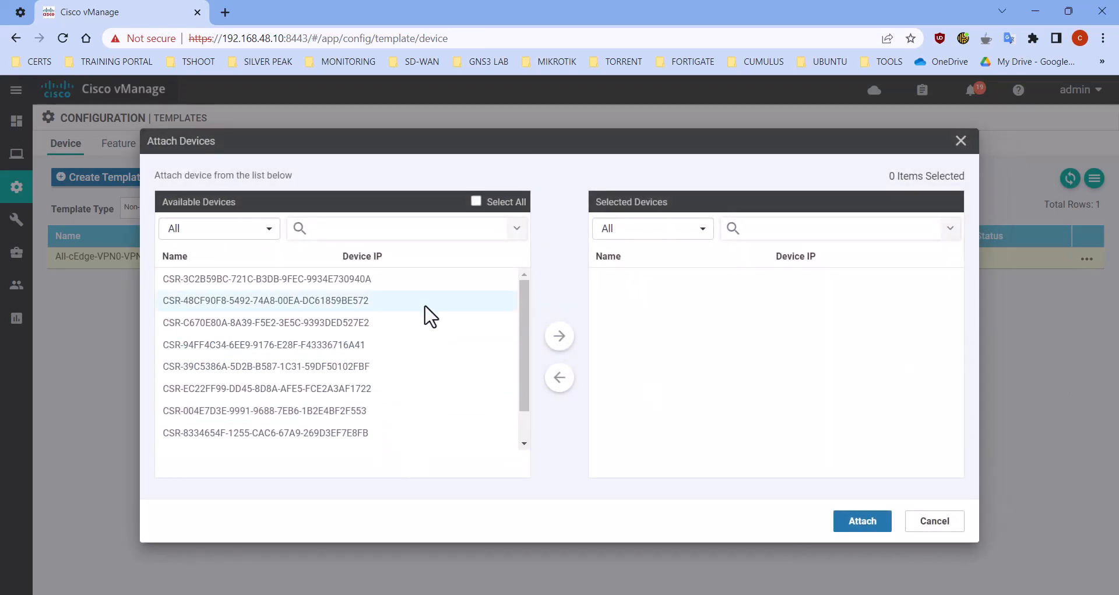
{"action": "left_click", "coordinate": [279, 282]}
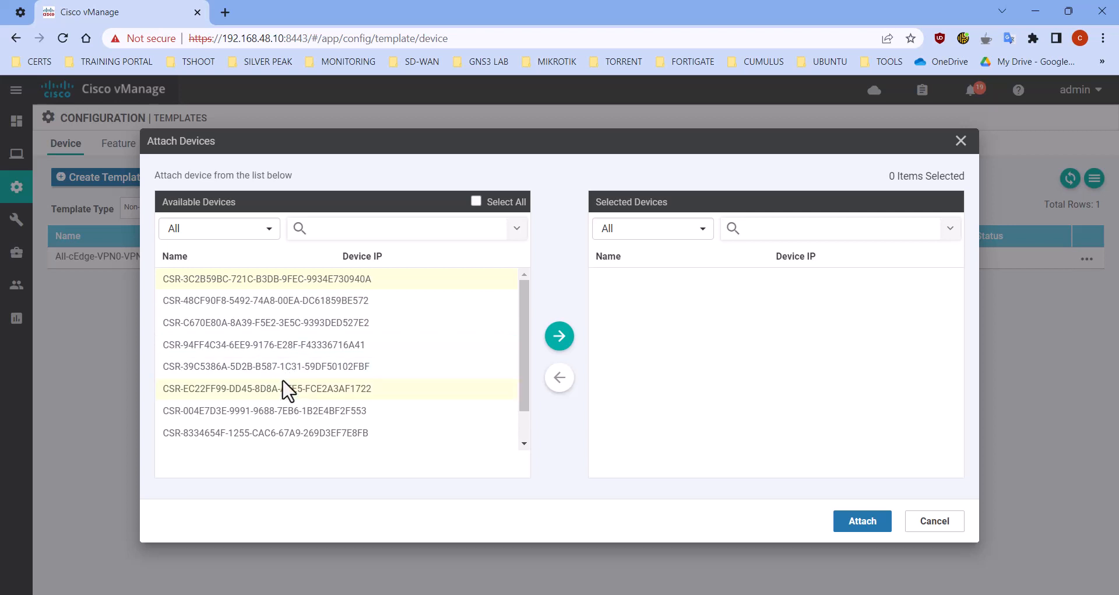
{"action": "scroll", "coordinate": [321, 405], "scroll_direction": "down", "scroll_amount": 2}
{"action": "left_click", "coordinate": [307, 440]}
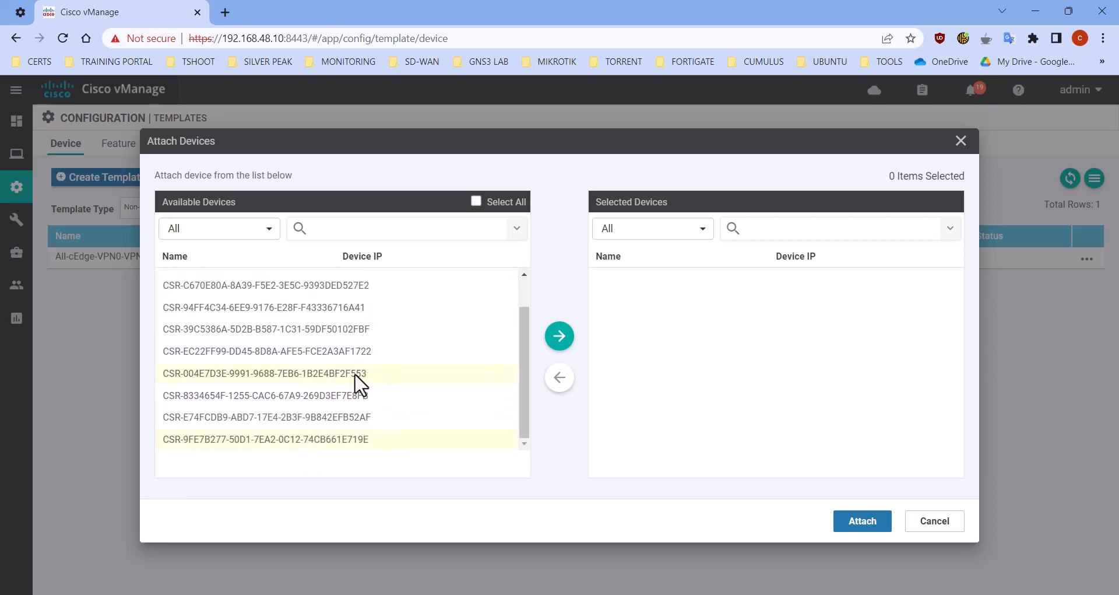
{"action": "scroll", "coordinate": [347, 379], "scroll_direction": "up", "scroll_amount": 2}
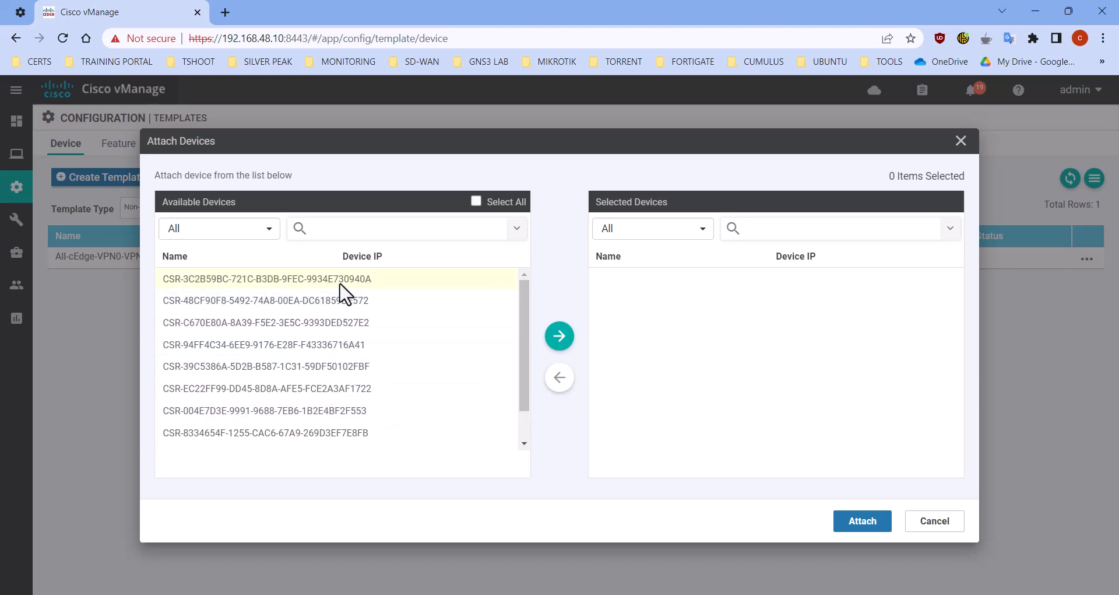
{"action": "scroll", "coordinate": [349, 373], "scroll_direction": "down", "scroll_amount": 2}
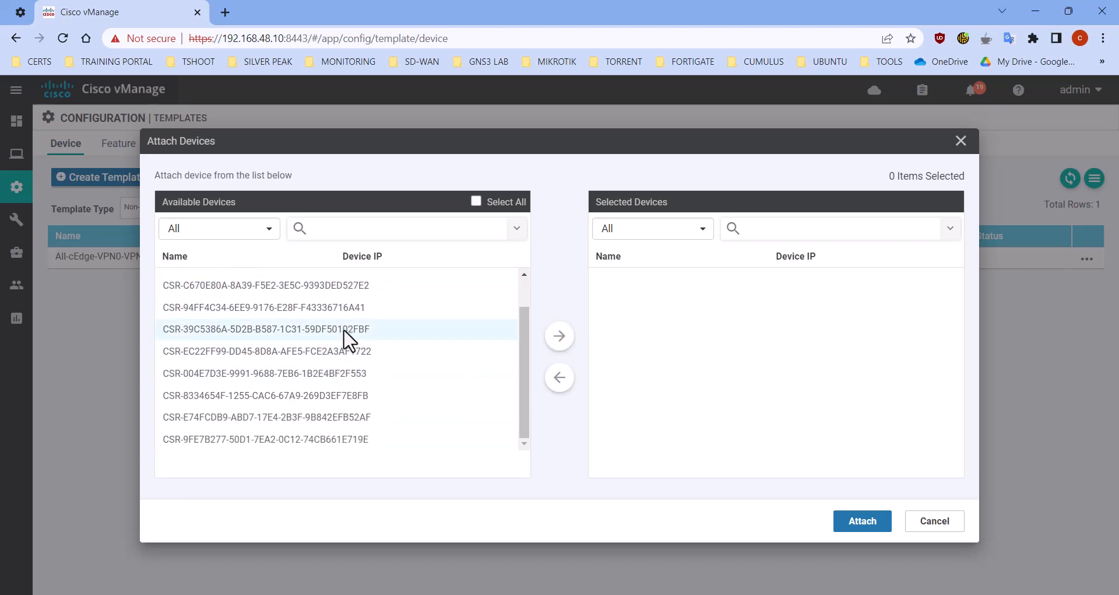
{"action": "left_click", "coordinate": [349, 330]}
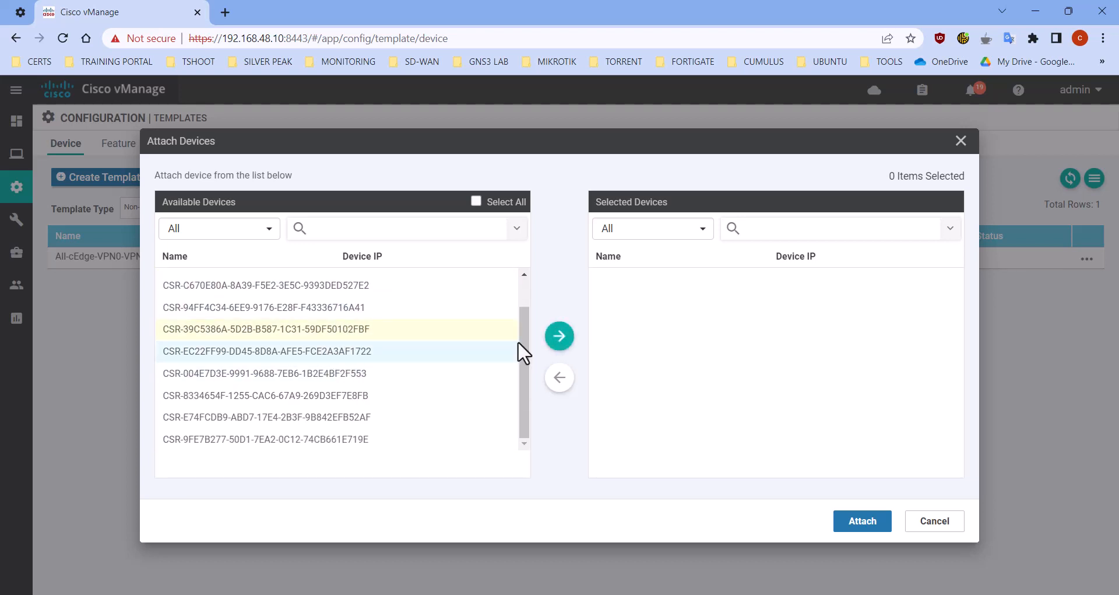
{"action": "left_click", "coordinate": [558, 336]}
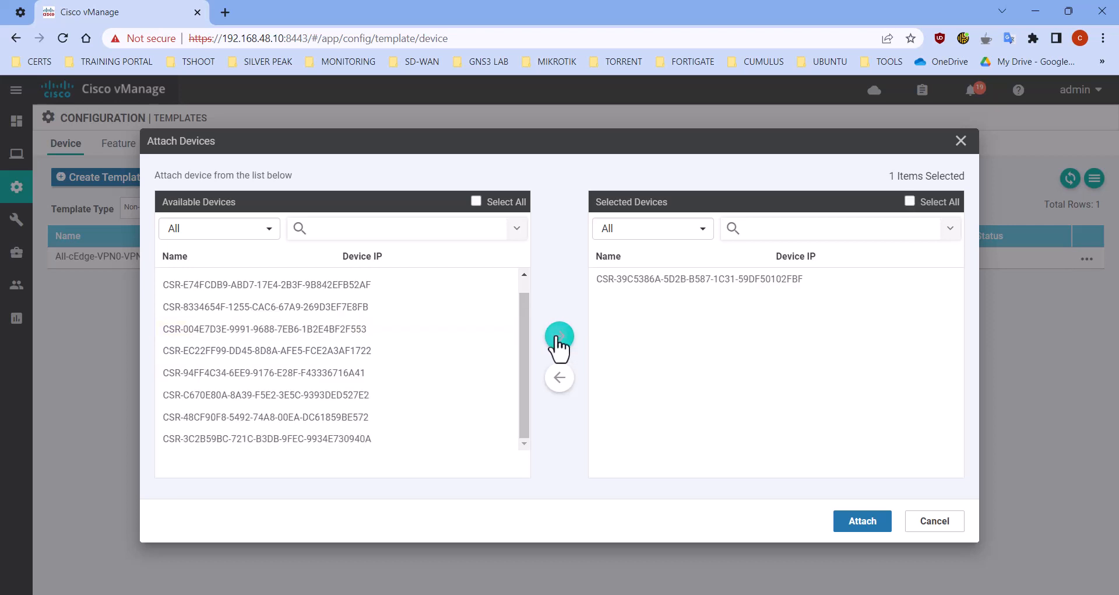
{"action": "left_click", "coordinate": [862, 525]}
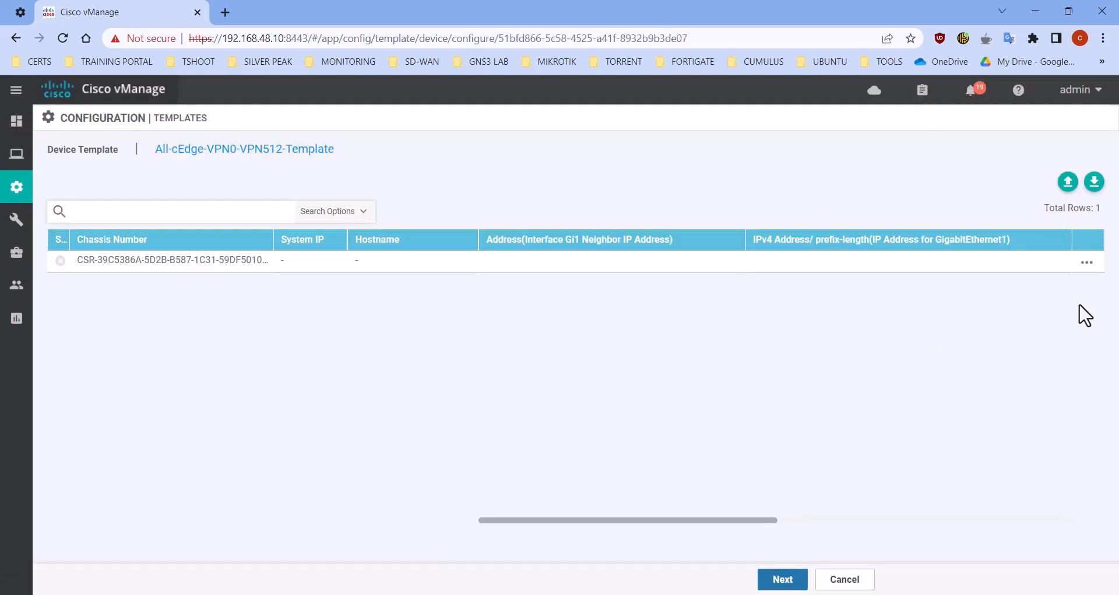
Edit the attached device's template variables, setting site ID 4, system IP 4.4.4.4 and hostname Site4-cEdge-1
{"action": "left_click", "coordinate": [1086, 266]}
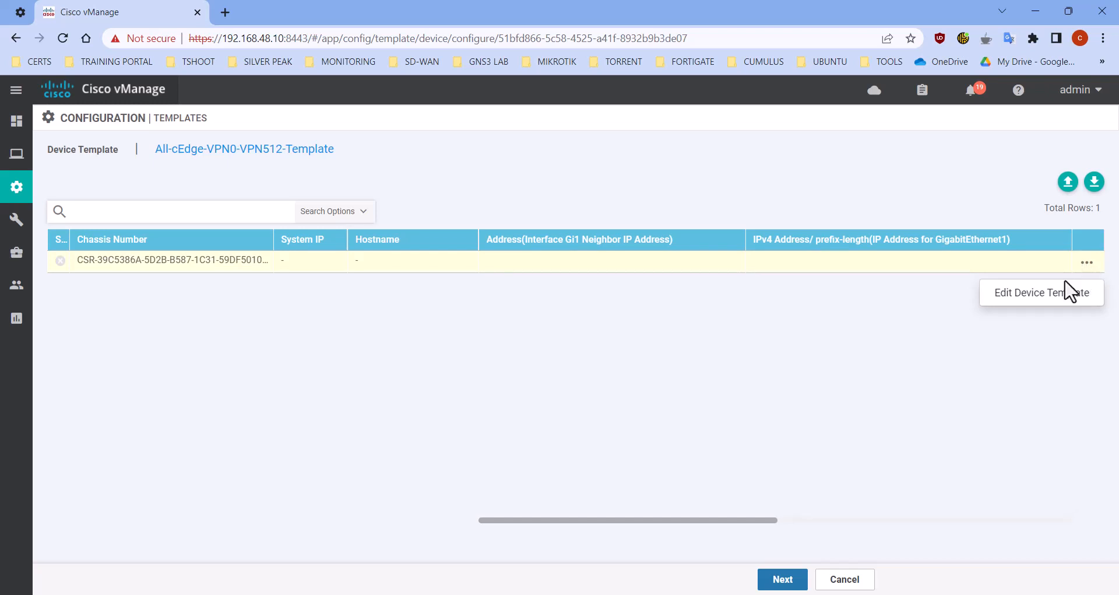
{"action": "left_click", "coordinate": [1050, 297]}
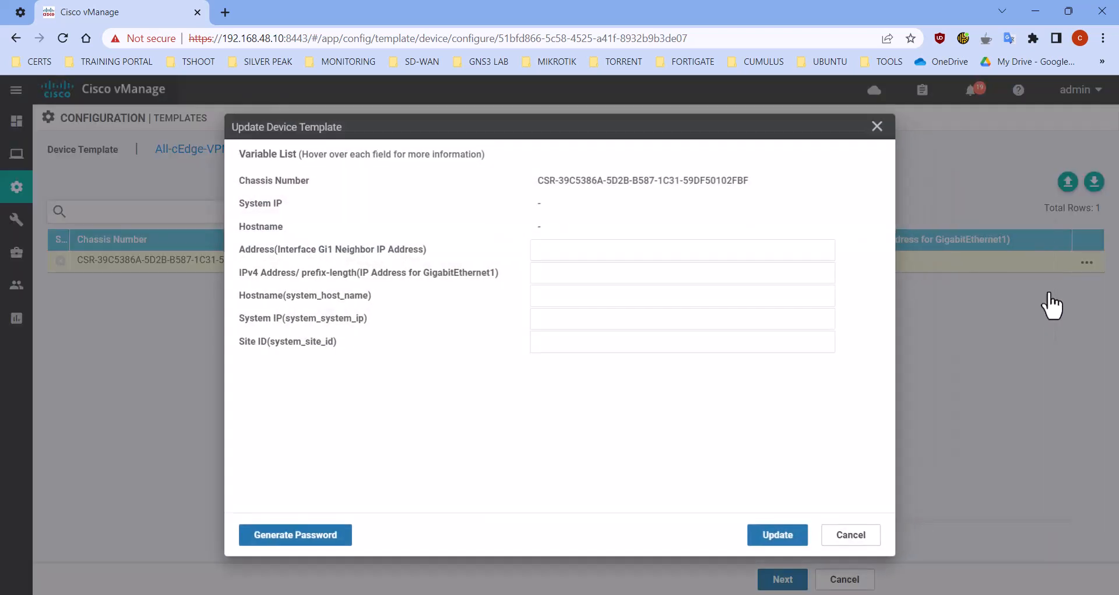
{"action": "left_click", "coordinate": [616, 344]}
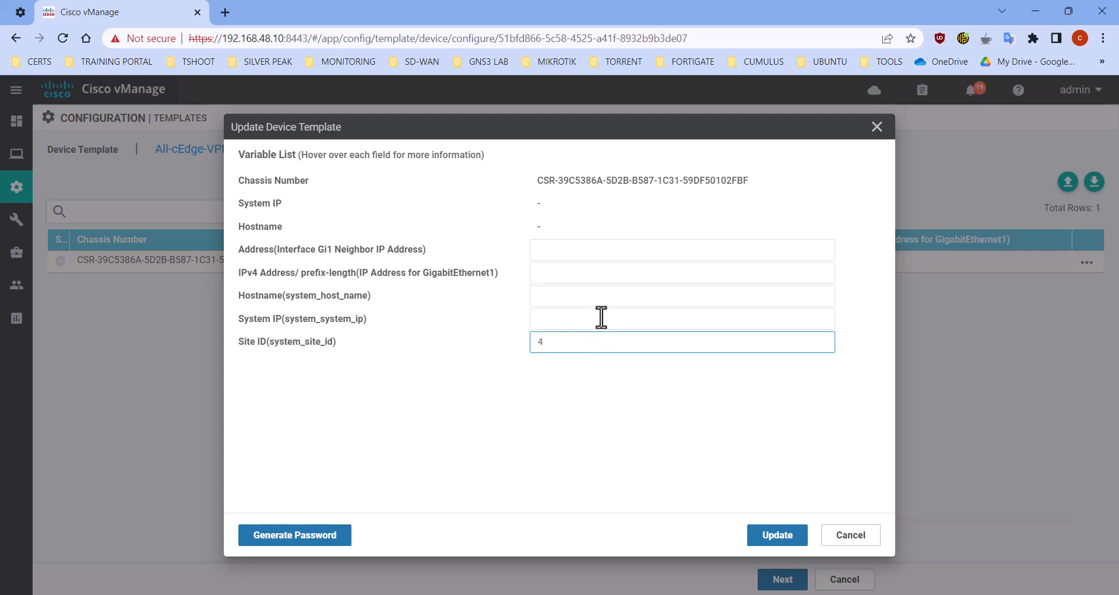
{"action": "left_click", "coordinate": [601, 318]}
{"action": "left_click", "coordinate": [637, 358]}
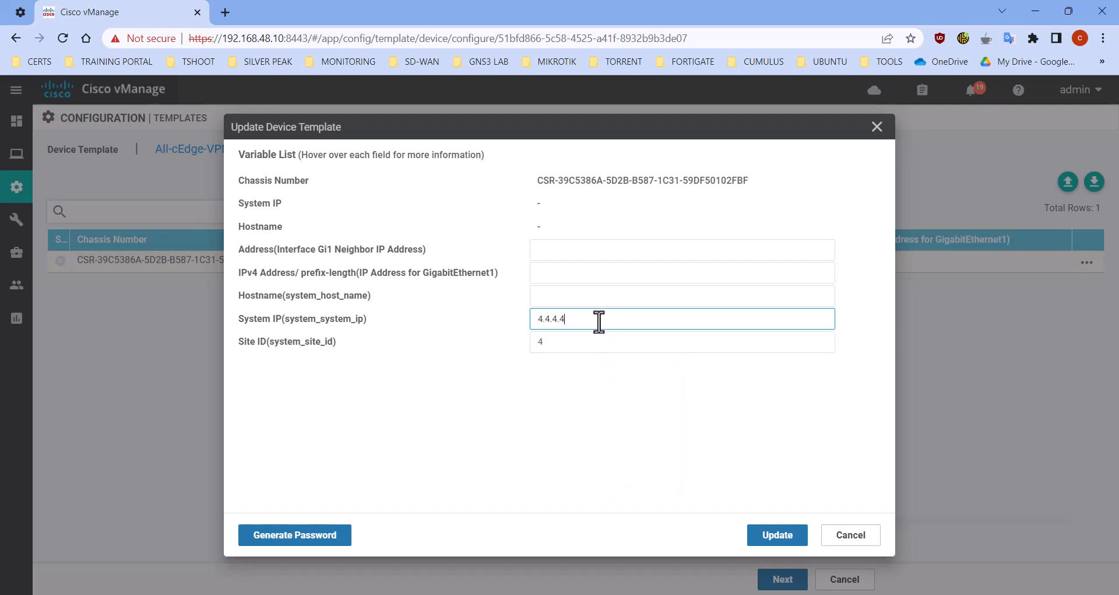
{"action": "left_click", "coordinate": [559, 296]}
{"action": "type", "text": "Site4-cEdge-1"}
{"action": "left_click", "coordinate": [662, 330]}
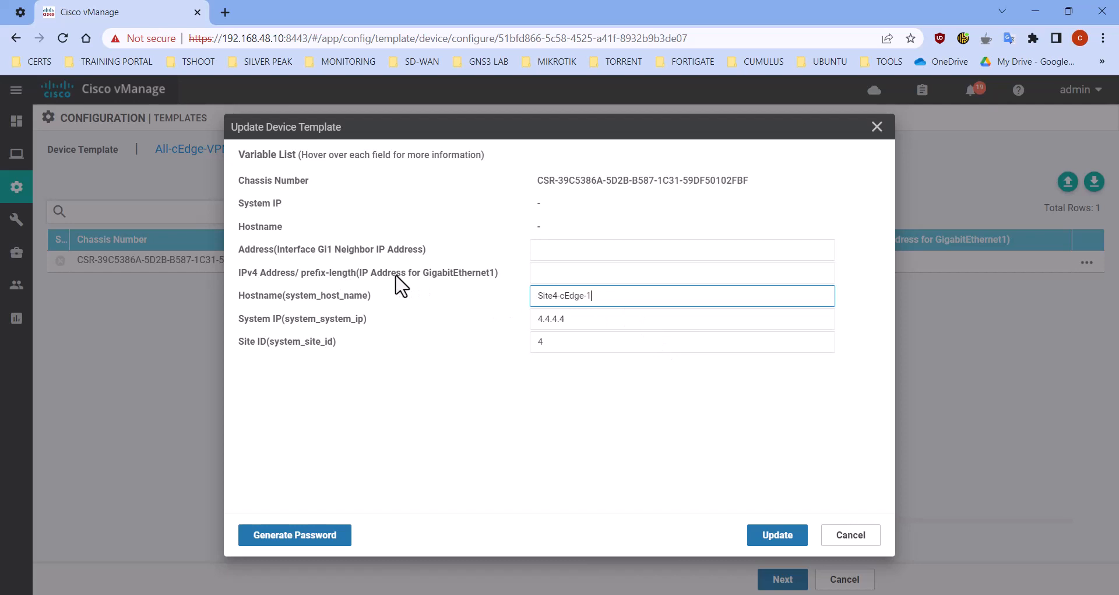
Set the GigabitEthernet1 address to 118.18.14.2/30 and the Gi1 neighbor address to 118.18.14.1, and update the device variables
{"action": "left_click", "coordinate": [560, 274]}
{"action": "left_click", "coordinate": [653, 307]}
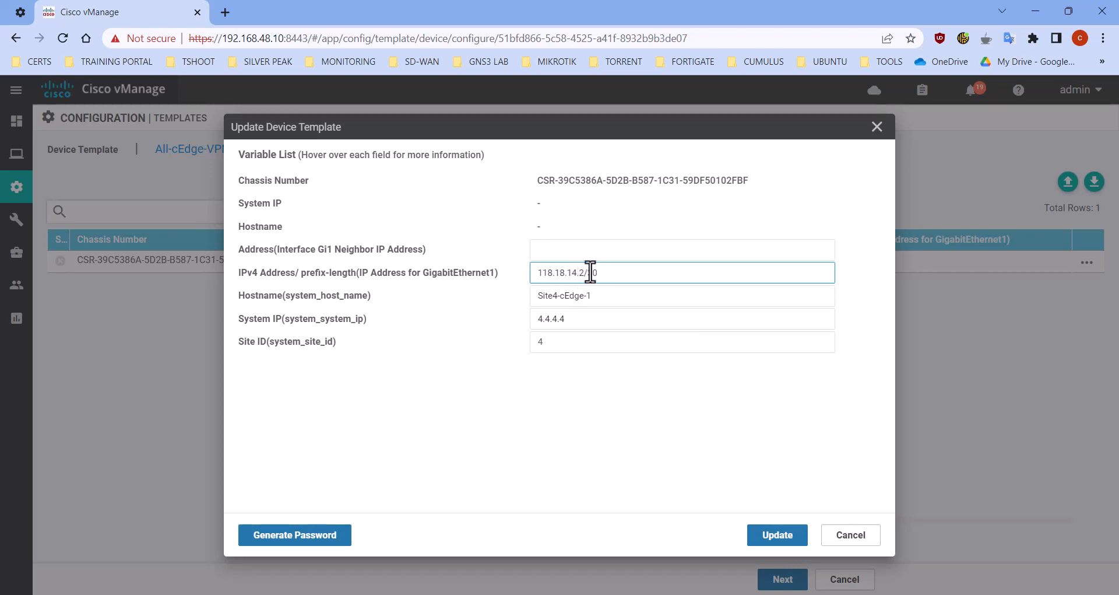
{"action": "left_click_drag", "start_coordinate": [587, 272], "coordinate": [518, 272]}
{"action": "key", "text": "ctrl+c"}
{"action": "left_click", "coordinate": [677, 251]}
{"action": "key", "text": "ctrl+v"}
{"action": "key", "text": "BackSpace"}
{"action": "key", "text": "BackSpace"}
{"action": "type", "text": "1"}
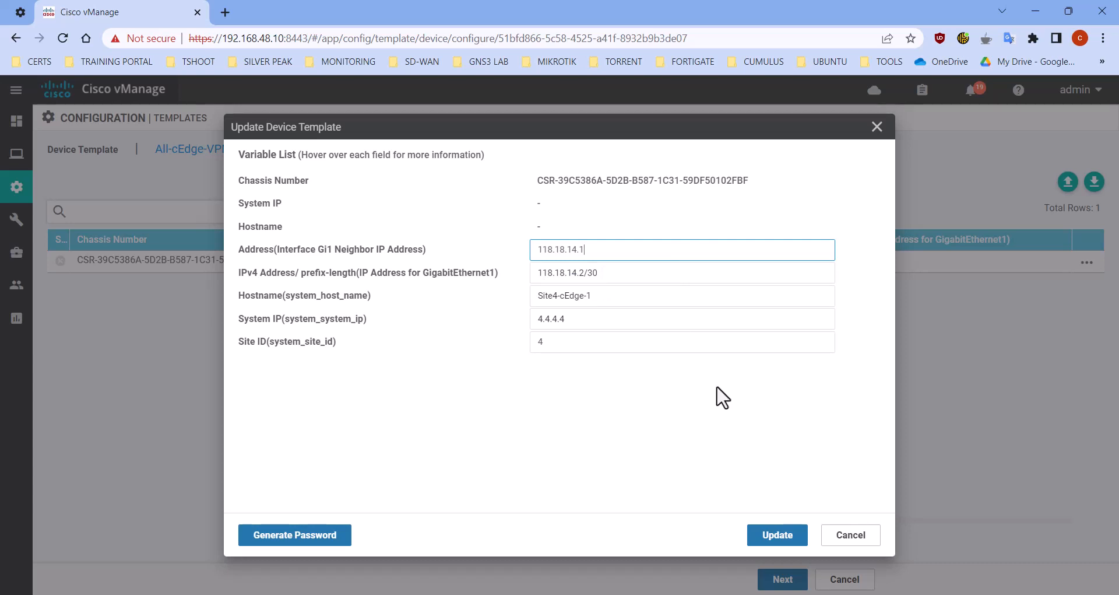
{"action": "left_click", "coordinate": [774, 538]}
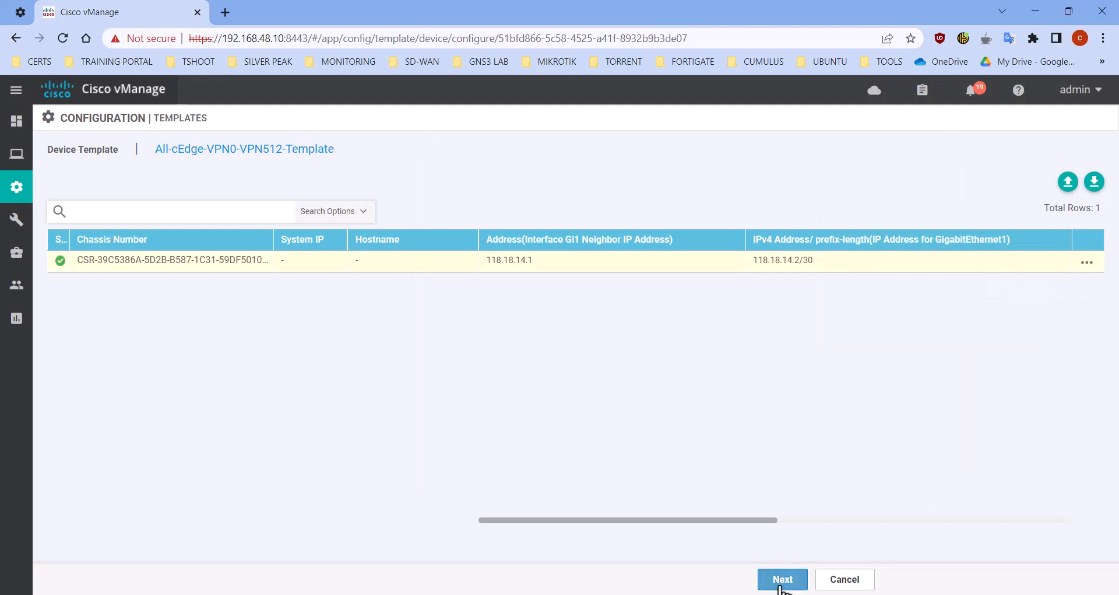
Push the template configuration to the attached device and review the task's log
{"action": "left_click", "coordinate": [780, 585]}
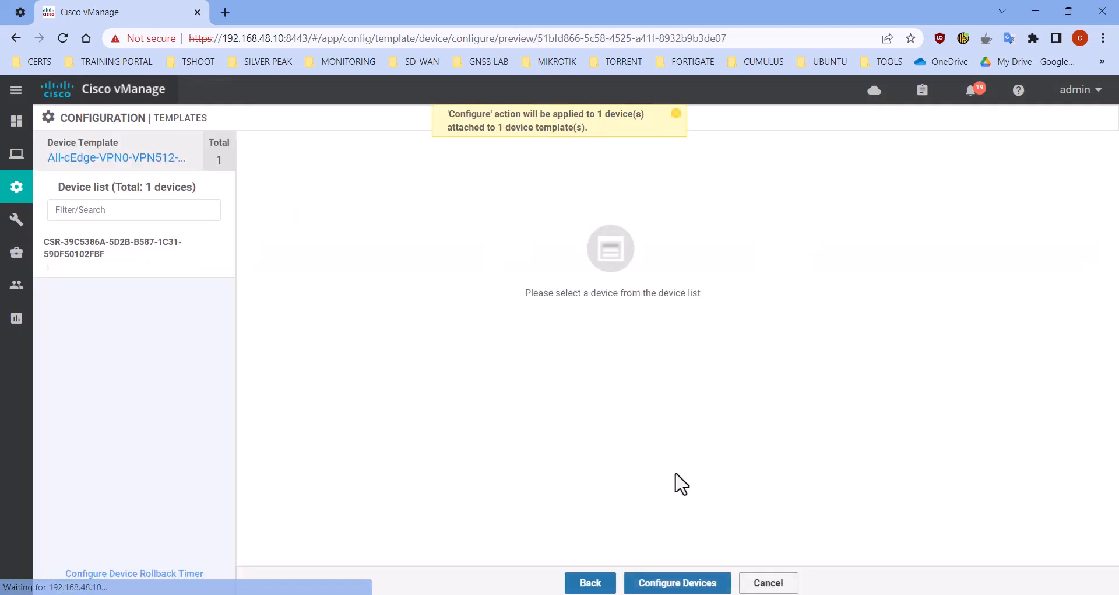
{"action": "left_click", "coordinate": [690, 585]}
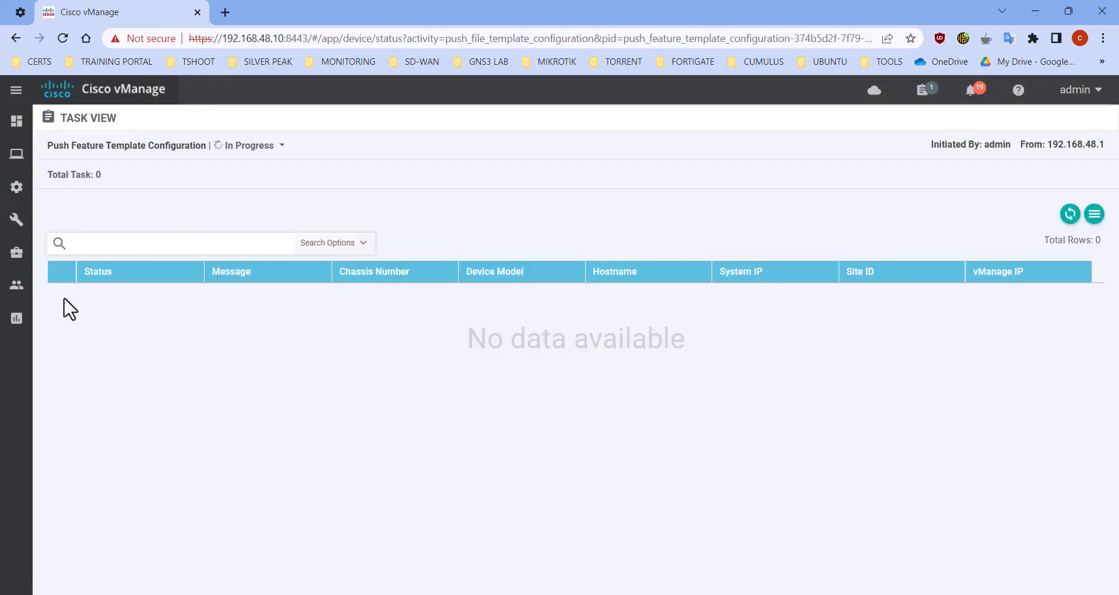
{"action": "left_click", "coordinate": [1070, 216]}
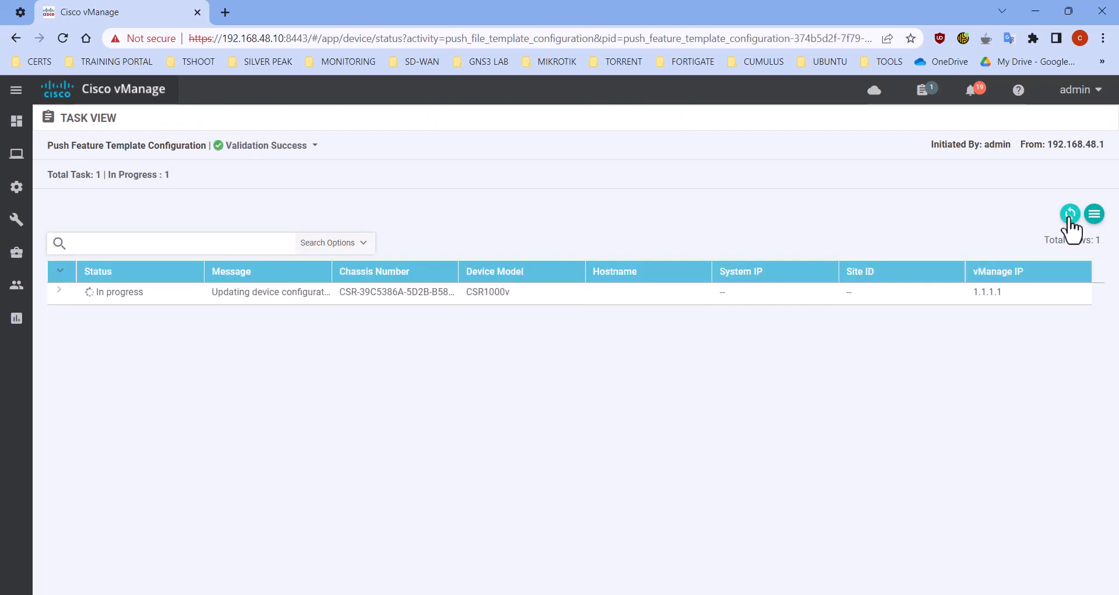
{"action": "left_click", "coordinate": [59, 290]}
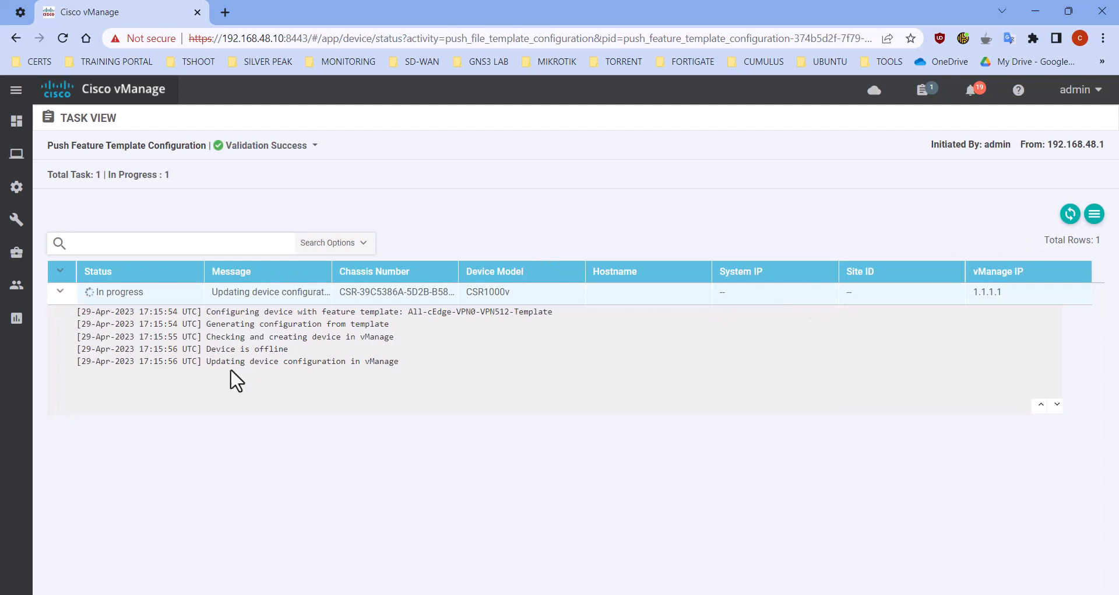
{"action": "left_click_drag", "start_coordinate": [207, 348], "coordinate": [288, 350]}
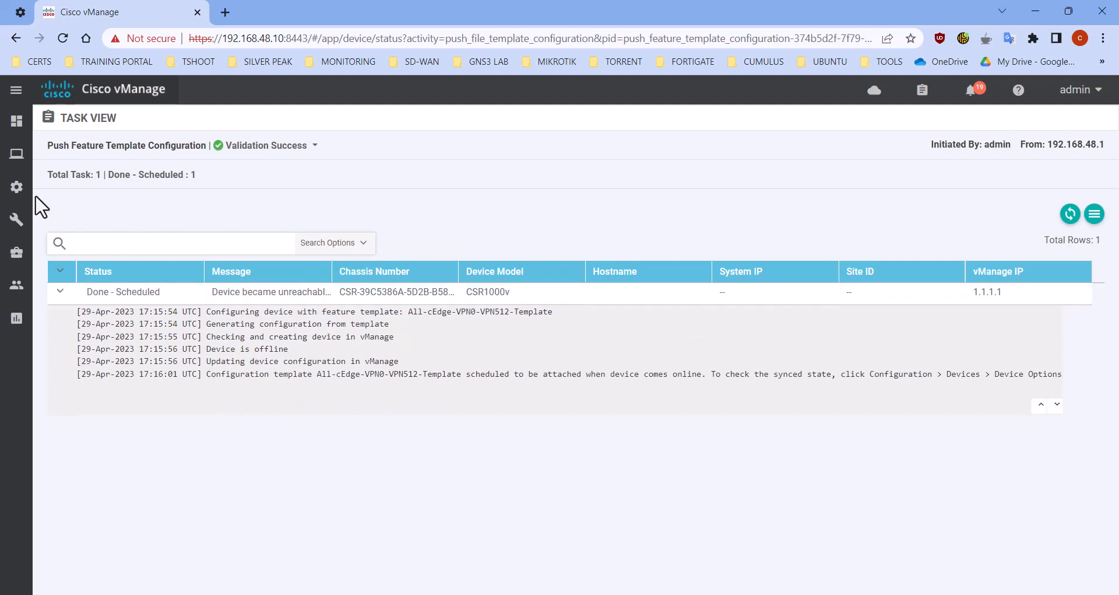
Open the WAN Edge device list and hide the Enterprise Cert Serial No and Enterprise Cert Expiration Date columns
{"action": "mouse_move", "coordinate": [21, 195]}
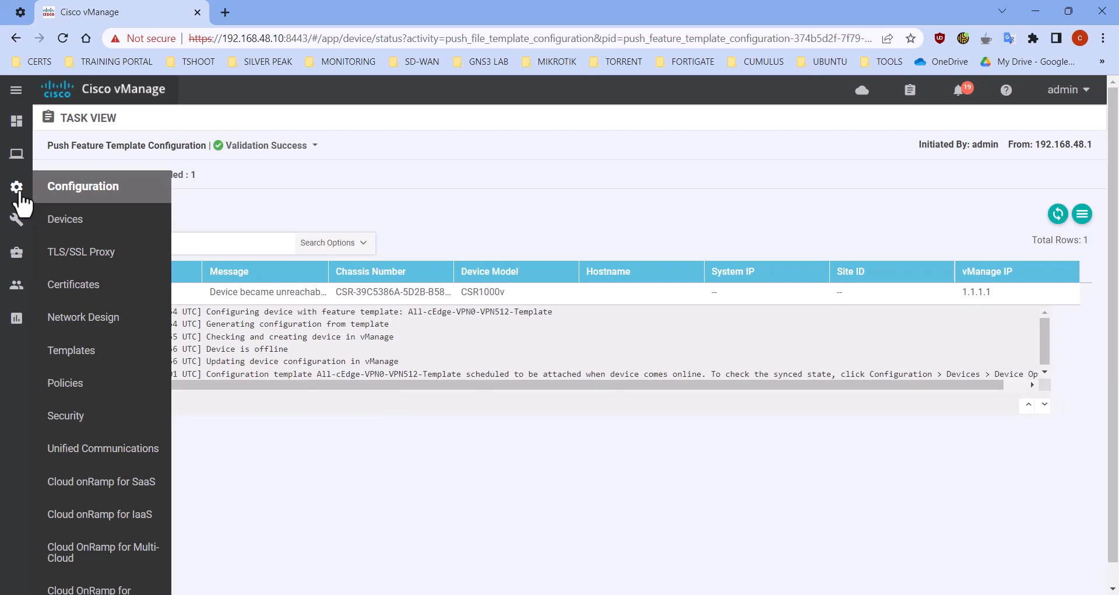
{"action": "left_click", "coordinate": [88, 221]}
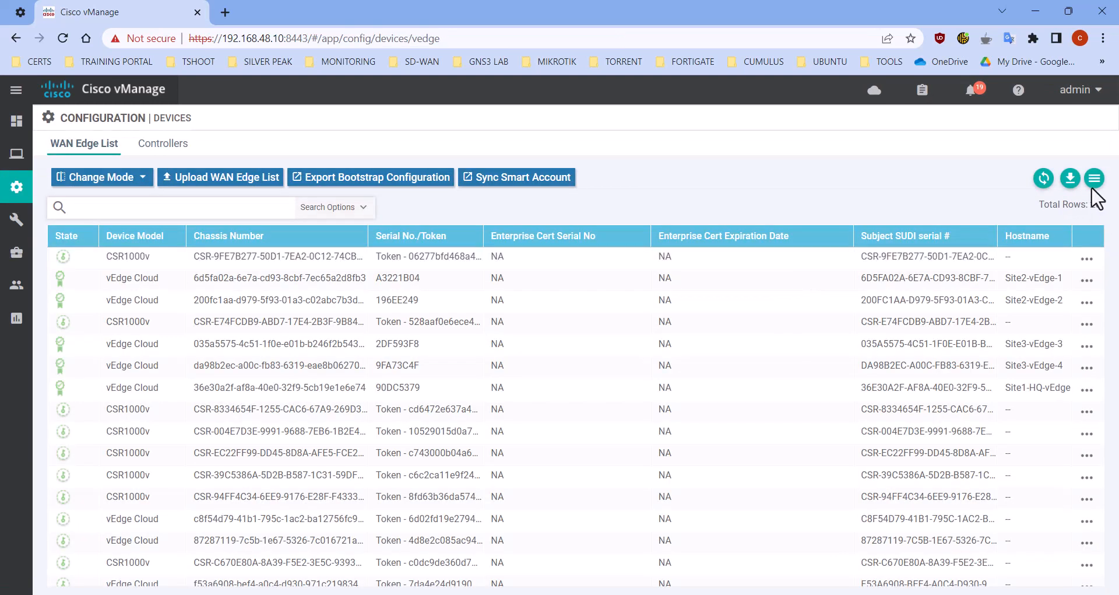
{"action": "left_click", "coordinate": [1095, 178]}
{"action": "left_click", "coordinate": [986, 282]}
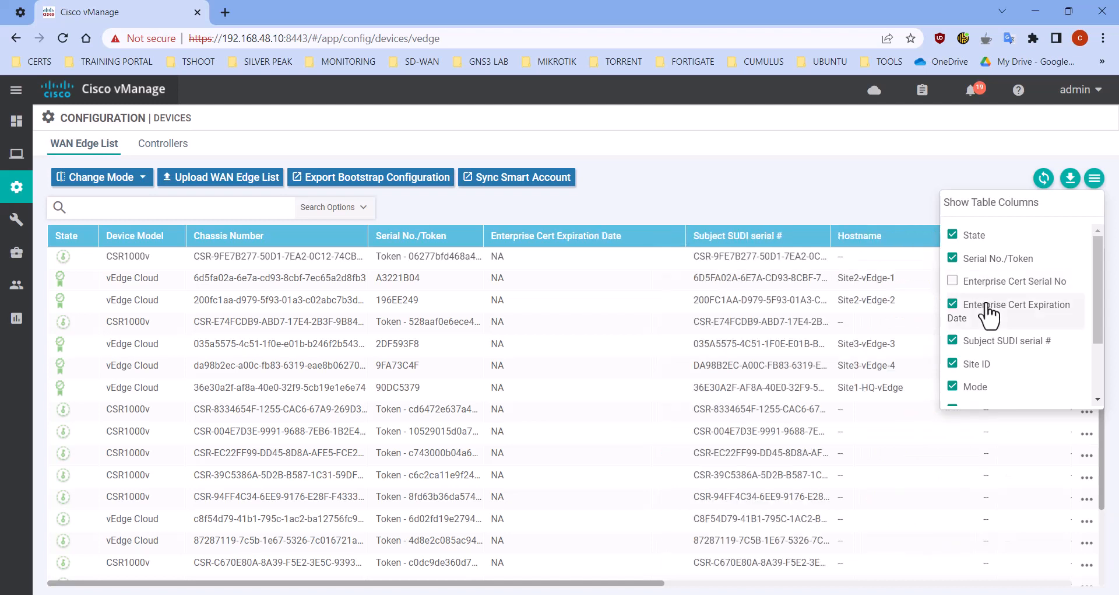
{"action": "left_click", "coordinate": [988, 313]}
{"action": "left_click", "coordinate": [778, 317]}
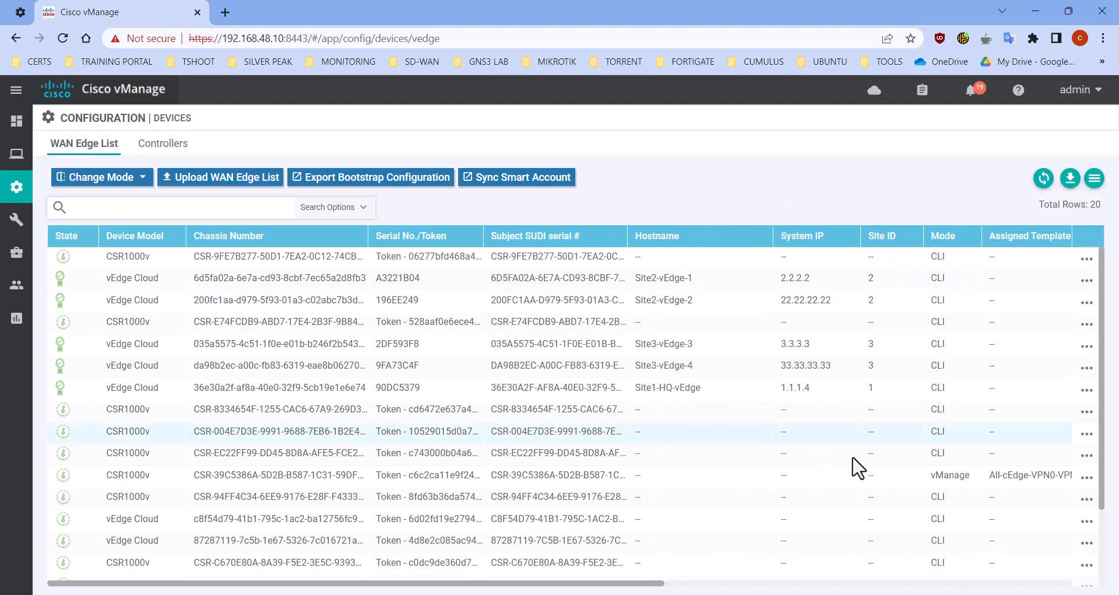
Generate a Cloud-Init bootstrap configuration, without the default root certificate, for the CSR1000v assigned the All-cEdge-VPN0-VPN512-Template
{"action": "left_click", "coordinate": [957, 482]}
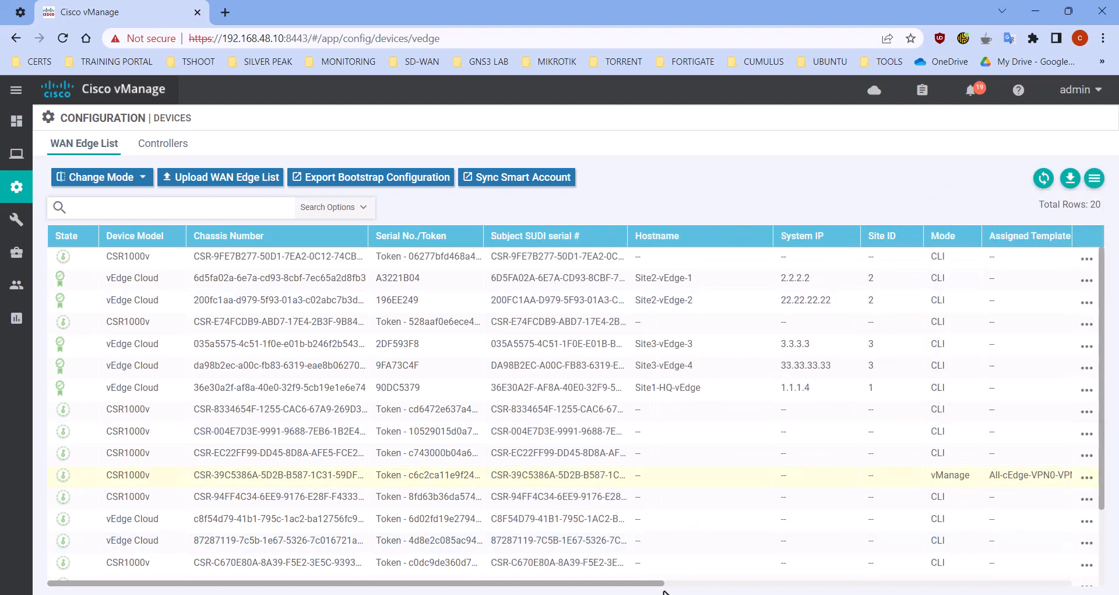
{"action": "left_click_drag", "start_coordinate": [644, 583], "coordinate": [688, 586]}
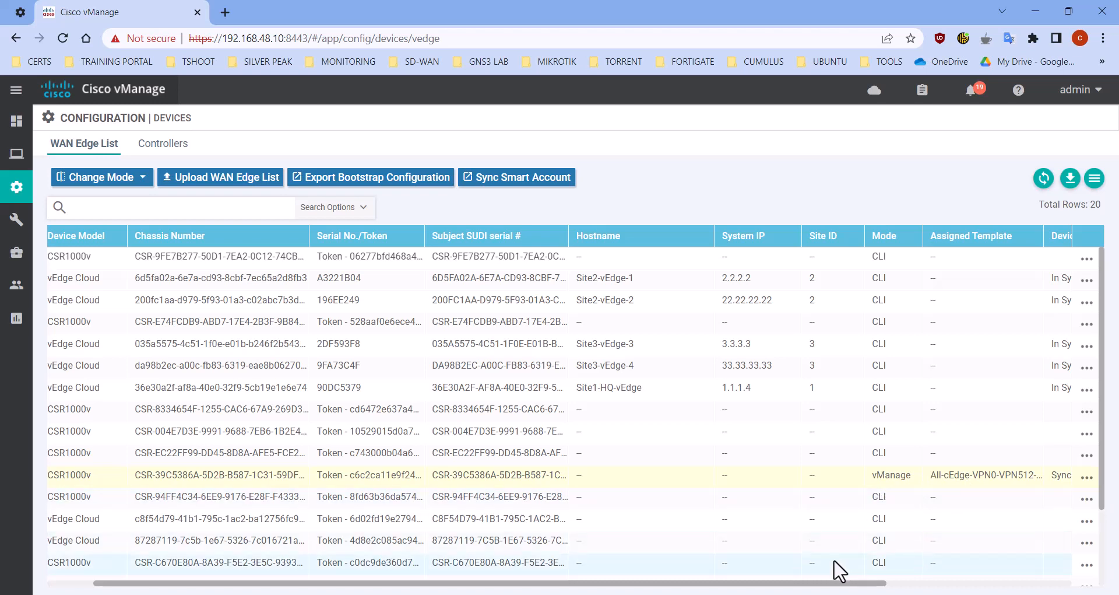
{"action": "left_click_drag", "start_coordinate": [839, 588], "coordinate": [887, 585]}
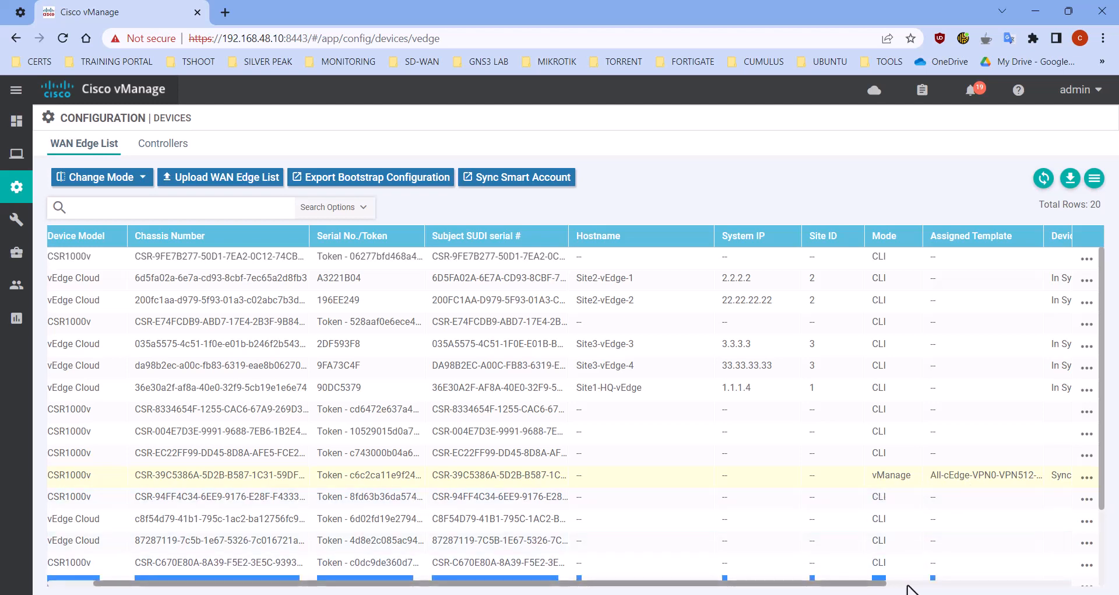
{"action": "left_click", "coordinate": [941, 487]}
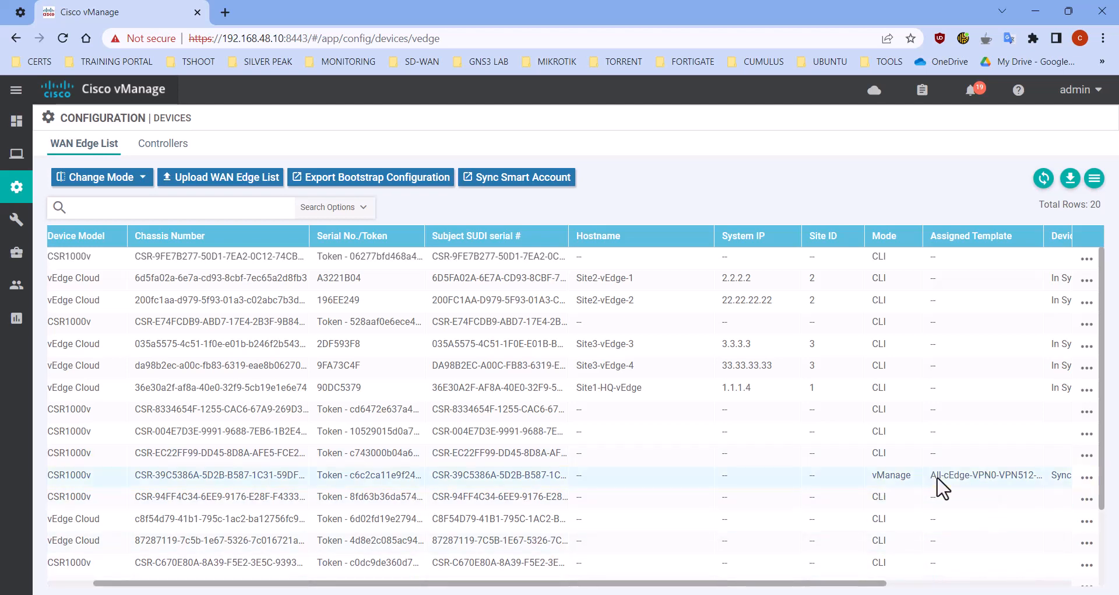
{"action": "left_click", "coordinate": [1086, 479]}
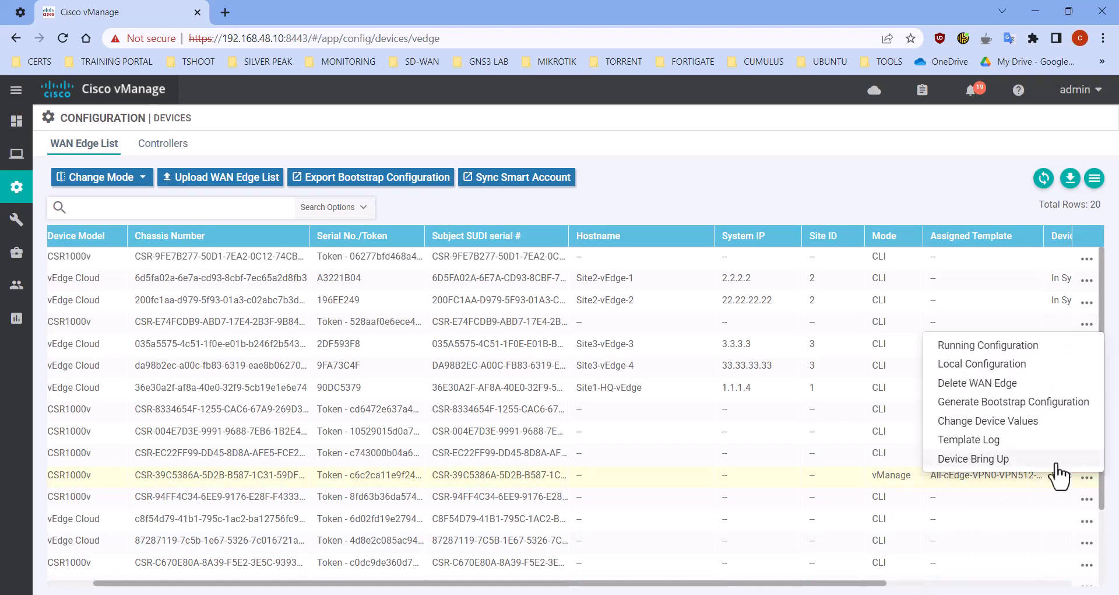
{"action": "left_click", "coordinate": [1006, 404]}
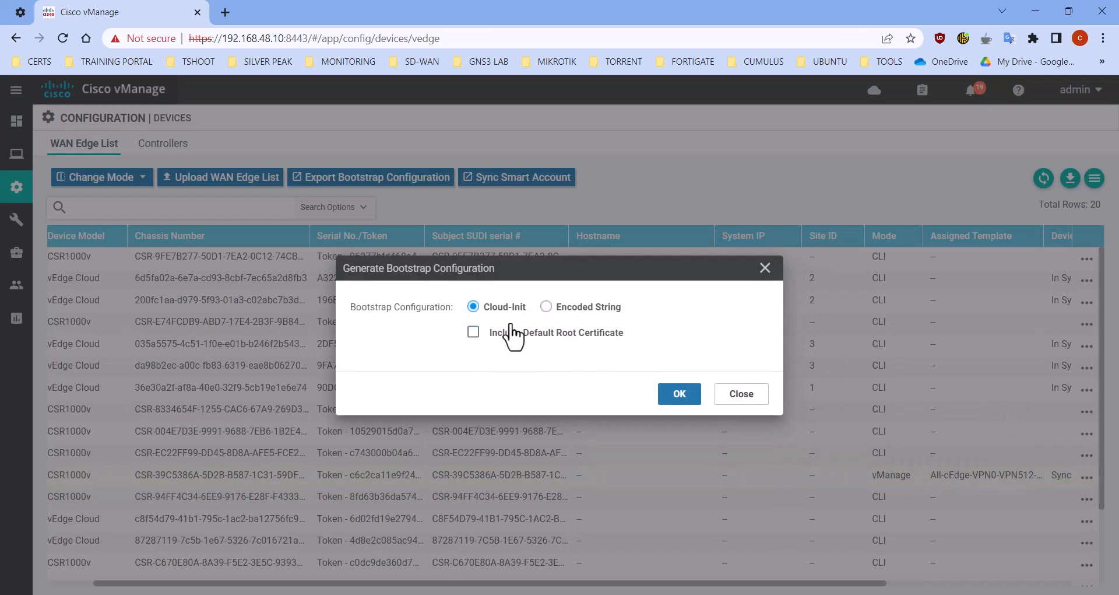
{"action": "left_click", "coordinate": [676, 397]}
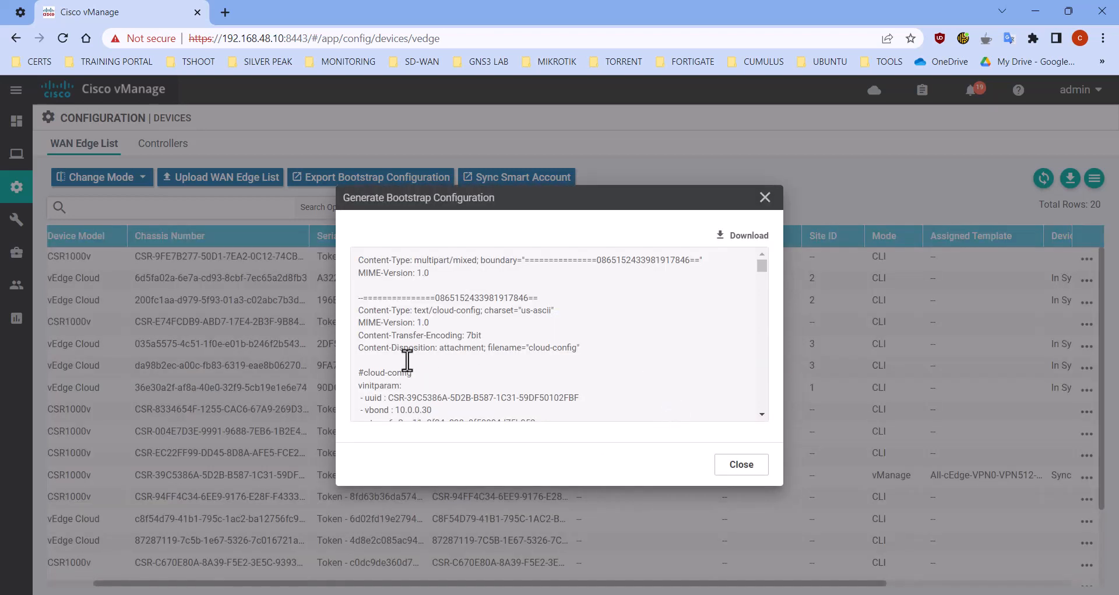
{"action": "scroll", "coordinate": [427, 341], "scroll_direction": "down", "scroll_amount": 2}
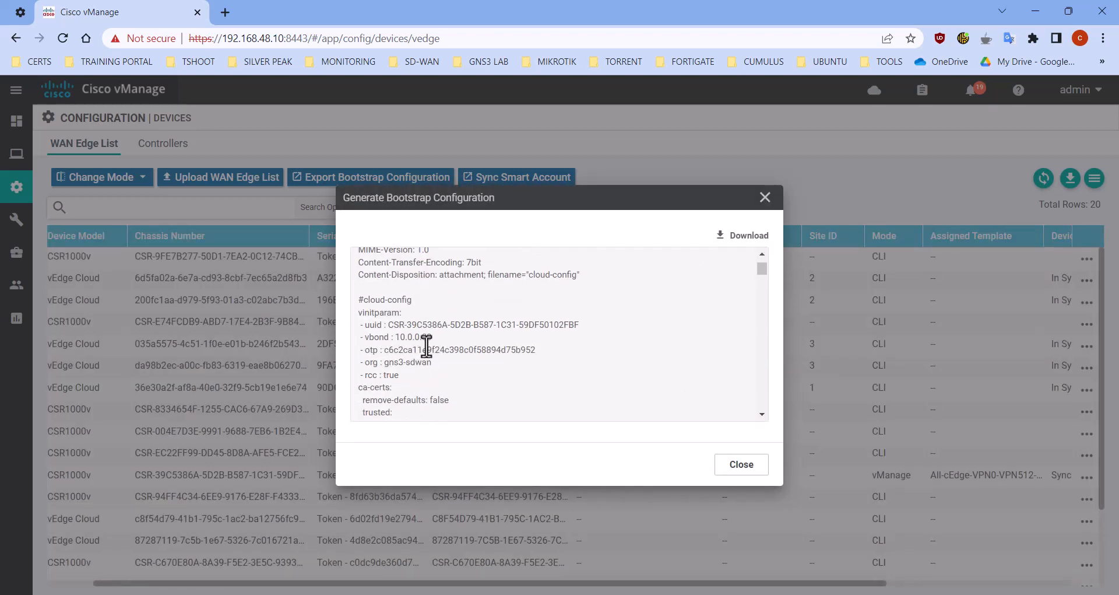
Examine the vBond address, OTP, organization and UUID entries in the generated bootstrap configuration's cloud-config section
{"action": "left_click_drag", "start_coordinate": [434, 340], "coordinate": [394, 339]}
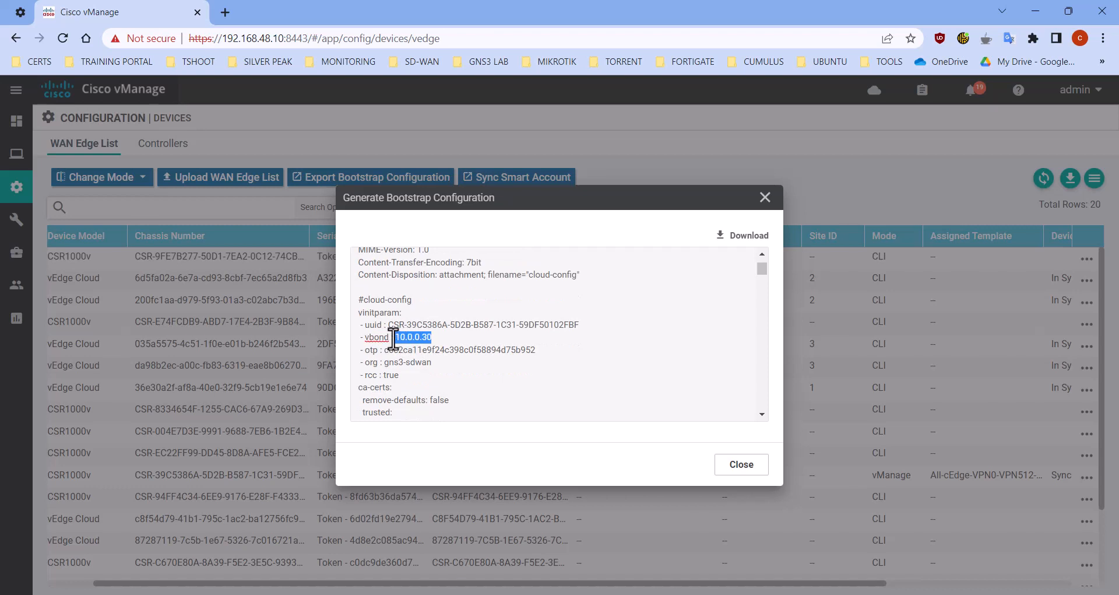
{"action": "left_click", "coordinate": [457, 344]}
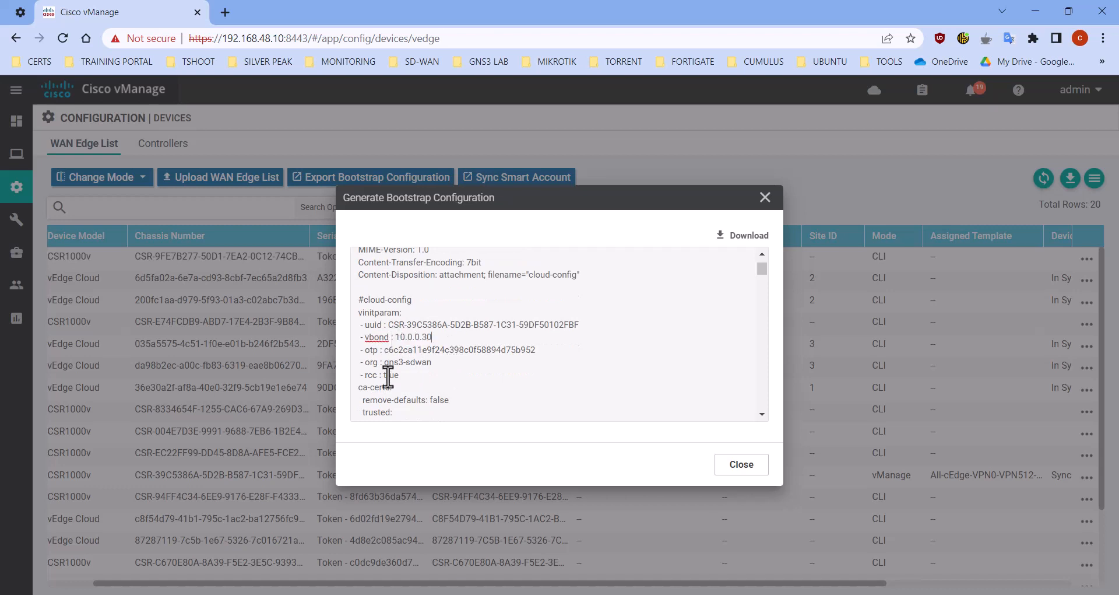
{"action": "left_click_drag", "start_coordinate": [385, 363], "coordinate": [505, 350]}
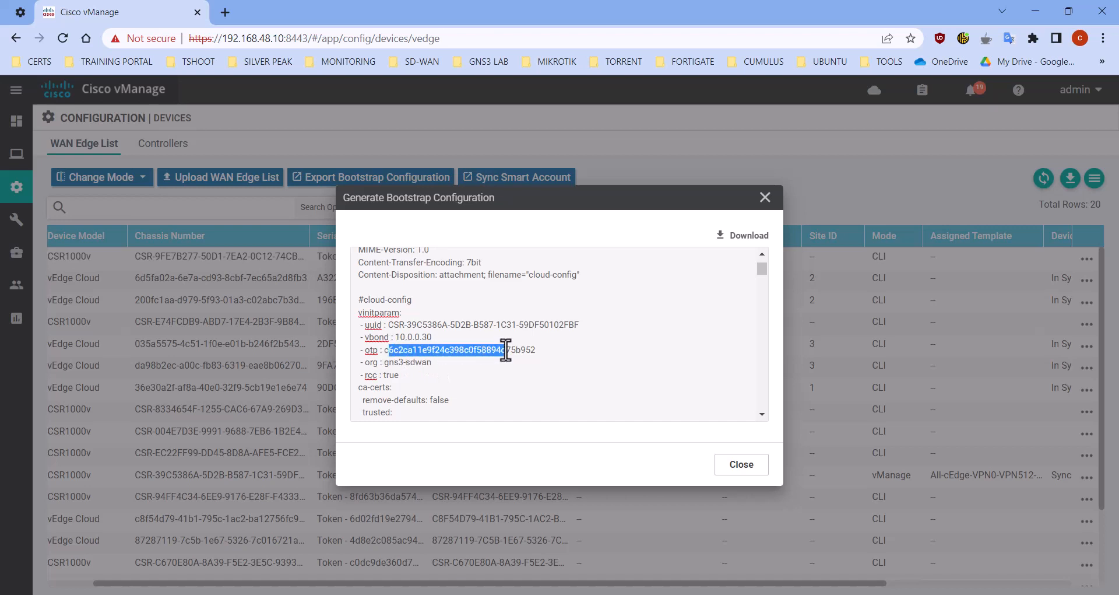
{"action": "double_click", "coordinate": [417, 325]}
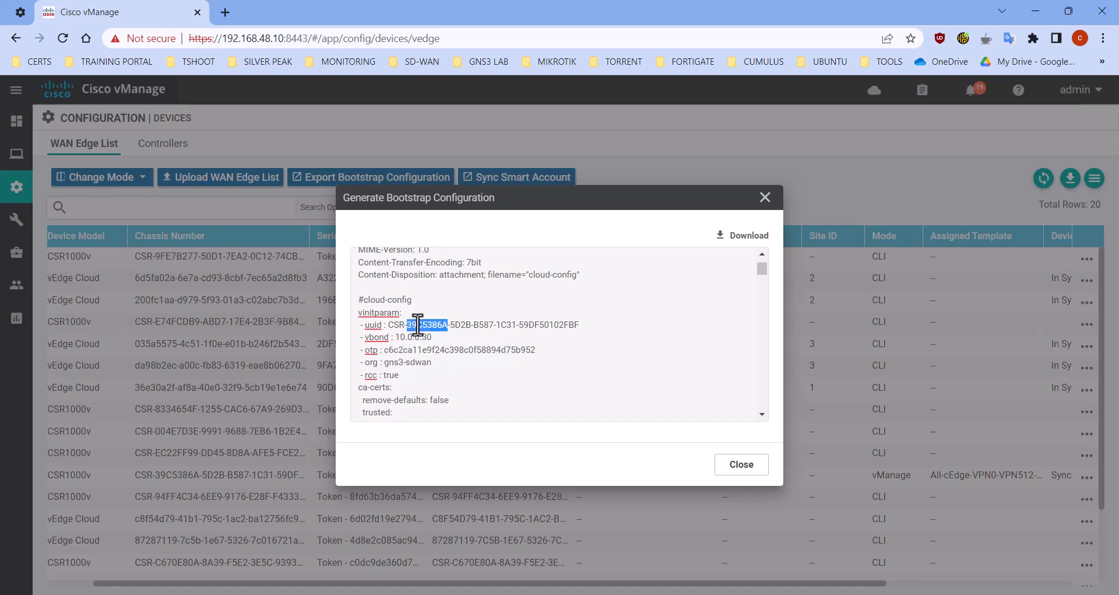
{"action": "scroll", "coordinate": [417, 325], "scroll_direction": "down", "scroll_amount": 10}
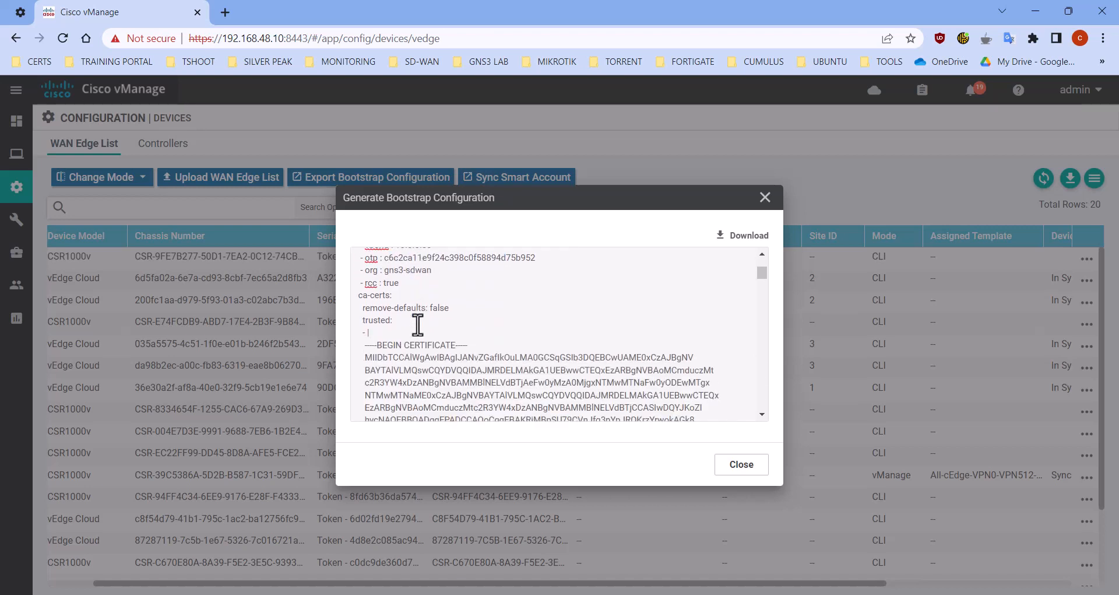
{"action": "scroll", "coordinate": [411, 323], "scroll_direction": "up", "scroll_amount": 2}
{"action": "scroll", "coordinate": [430, 320], "scroll_direction": "down", "scroll_amount": 8}
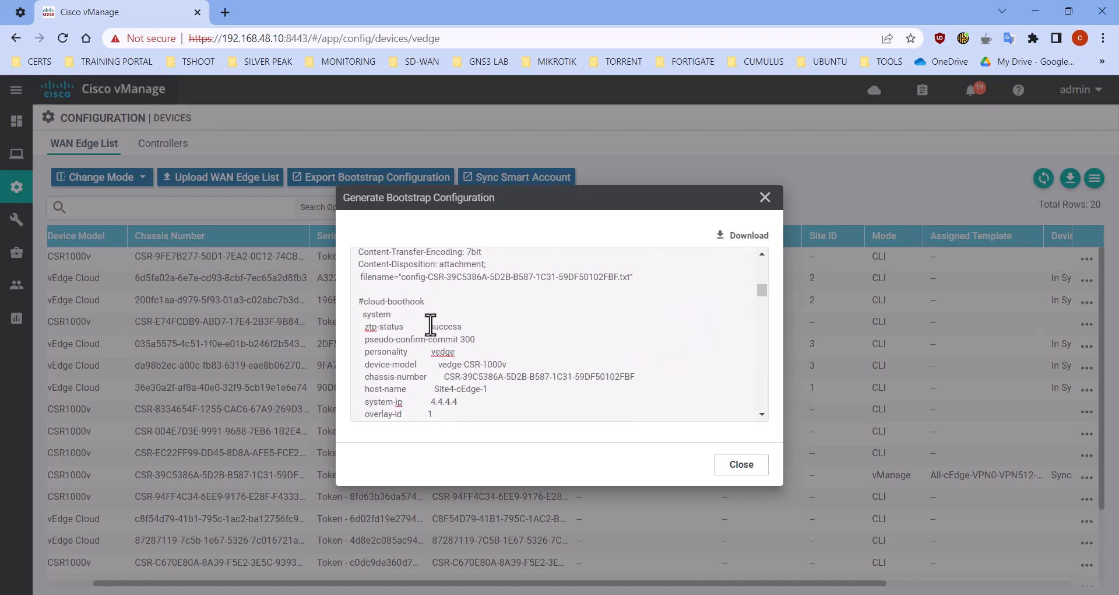
Review the GigabitEthernet1 tunnel interface, default route and interface IP address lines in the bootstrap configuration
{"action": "scroll", "coordinate": [431, 324], "scroll_direction": "down", "scroll_amount": 6}
{"action": "scroll", "coordinate": [431, 325], "scroll_direction": "down", "scroll_amount": 5}
{"action": "scroll", "coordinate": [431, 323], "scroll_direction": "up", "scroll_amount": 4}
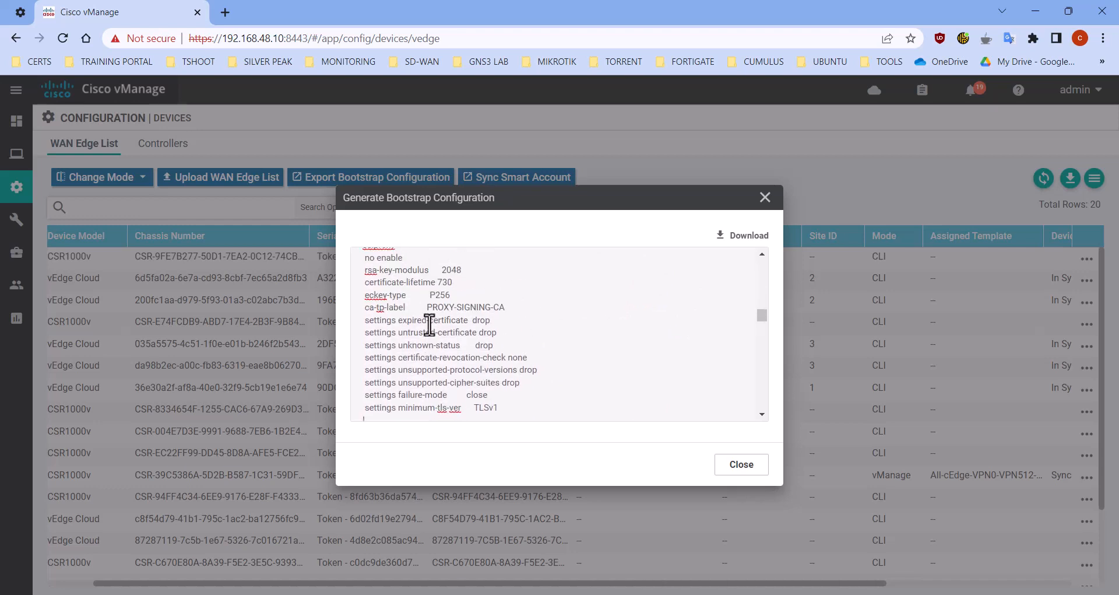
{"action": "scroll", "coordinate": [428, 323], "scroll_direction": "down", "scroll_amount": 6}
{"action": "scroll", "coordinate": [428, 324], "scroll_direction": "down", "scroll_amount": 1}
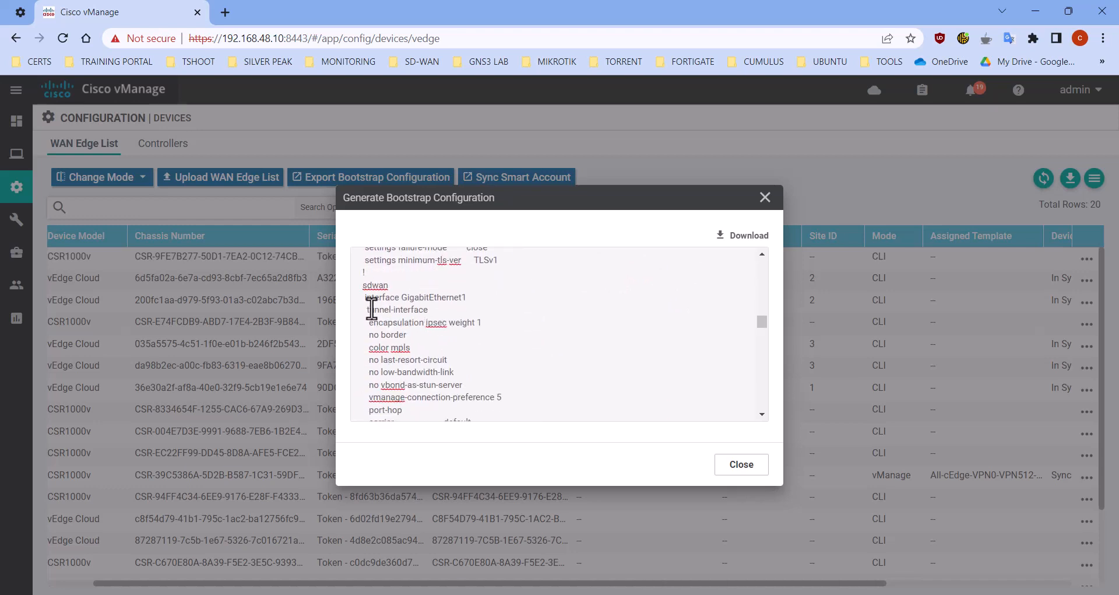
{"action": "left_click_drag", "start_coordinate": [402, 298], "coordinate": [477, 298]}
{"action": "scroll", "coordinate": [469, 326], "scroll_direction": "down", "scroll_amount": 5}
{"action": "scroll", "coordinate": [468, 326], "scroll_direction": "down", "scroll_amount": 10}
{"action": "scroll", "coordinate": [468, 326], "scroll_direction": "down", "scroll_amount": 10}
{"action": "scroll", "coordinate": [467, 326], "scroll_direction": "down", "scroll_amount": 5}
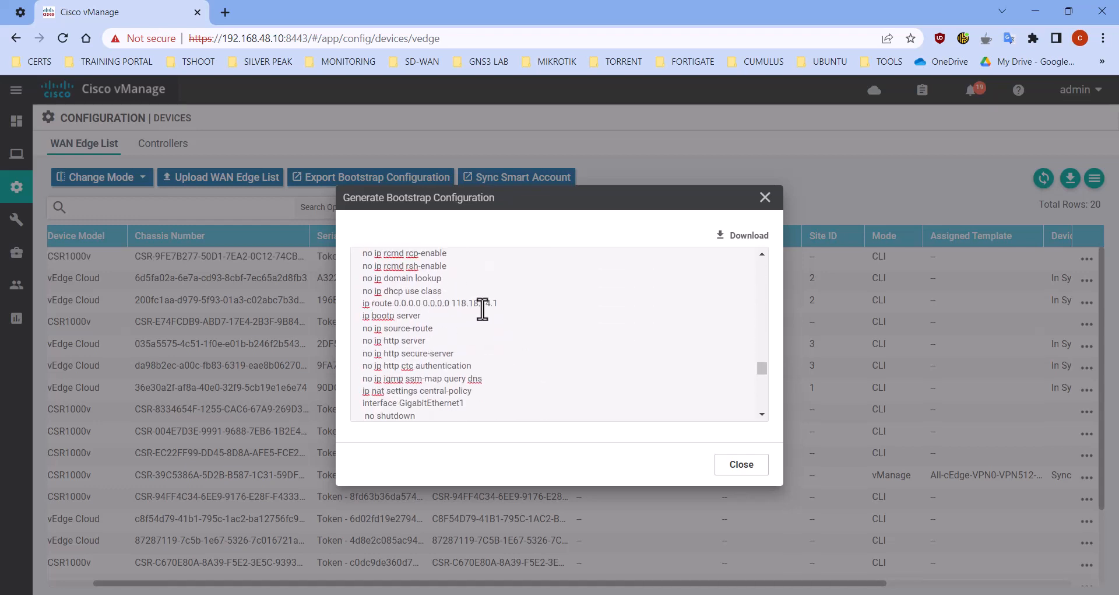
{"action": "left_click_drag", "start_coordinate": [498, 303], "coordinate": [373, 302]}
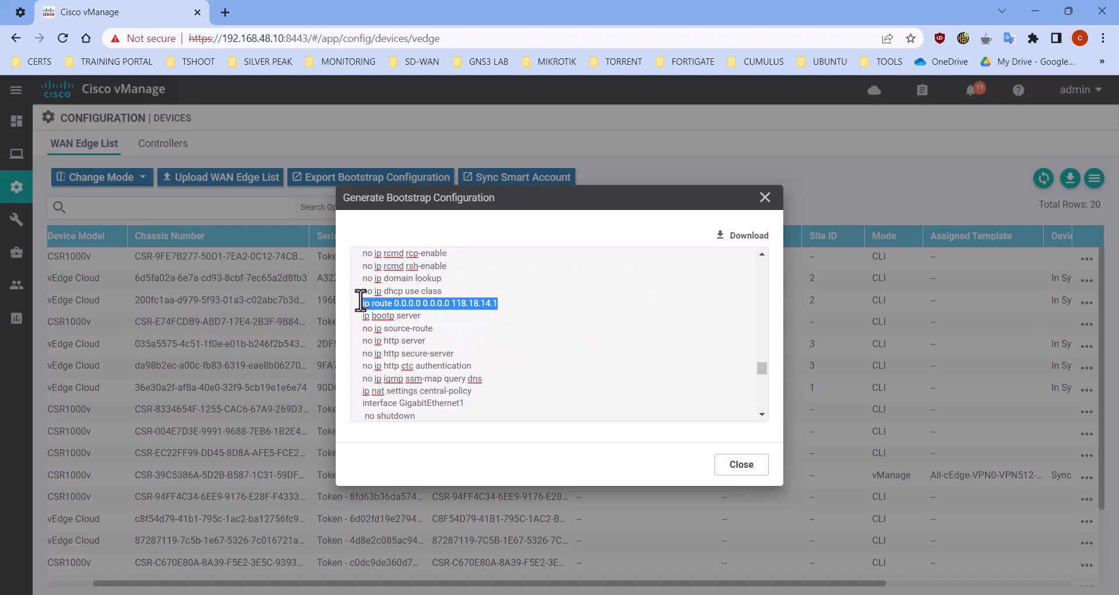
{"action": "scroll", "coordinate": [503, 321], "scroll_direction": "down", "scroll_amount": 2}
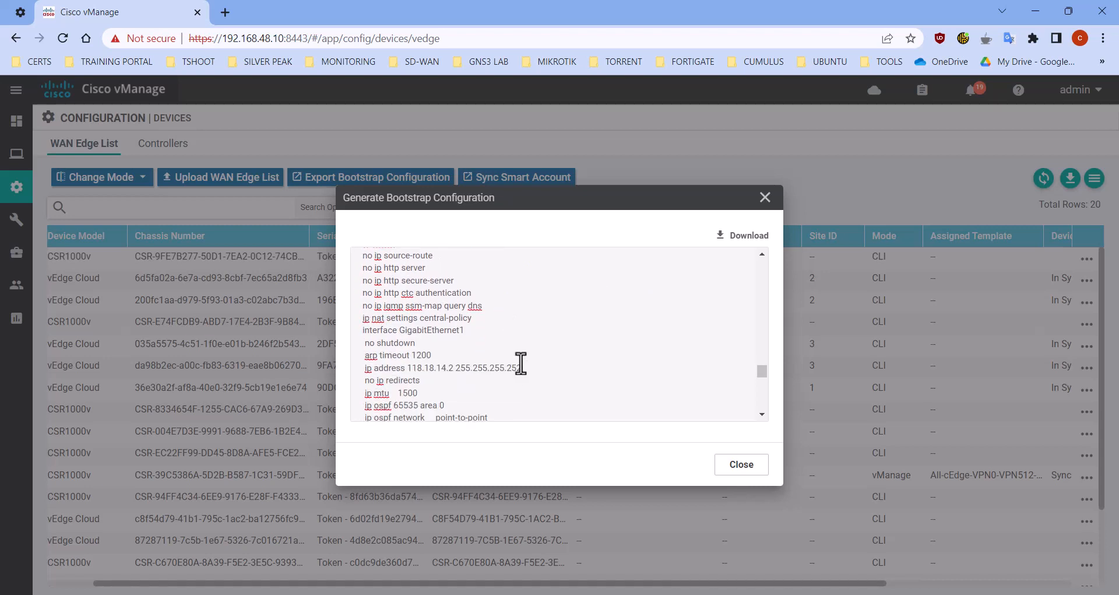
{"action": "left_click_drag", "start_coordinate": [524, 367], "coordinate": [366, 369]}
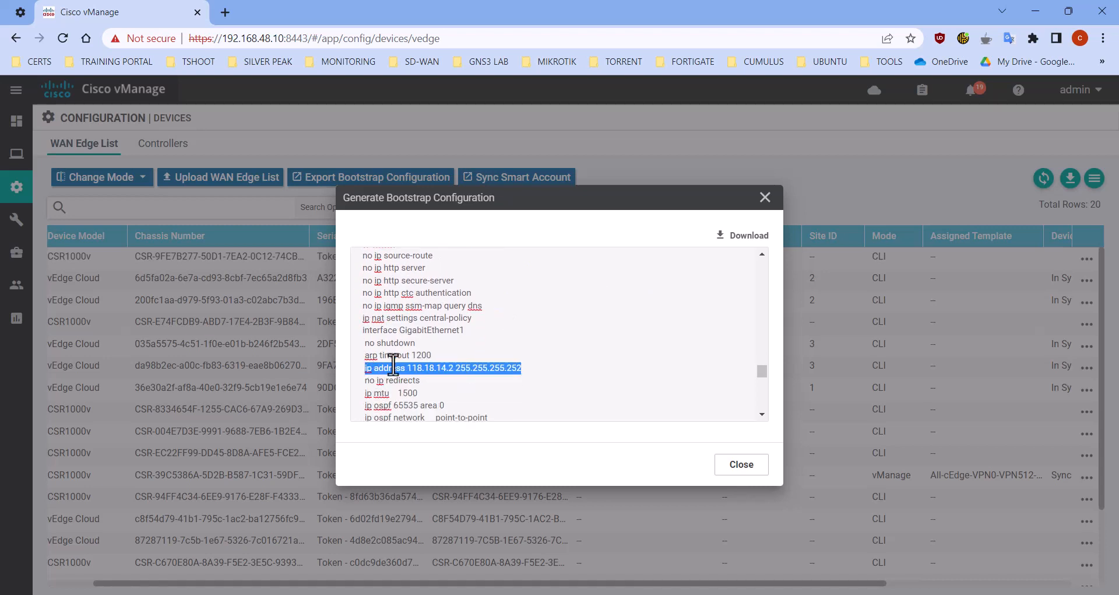
Download the bootstrap configuration to the Desktop's ROOTCA folder as a CFG file named ciscosdwan_cloud_init, and close the bootstrap dialog
{"action": "left_click", "coordinate": [742, 237]}
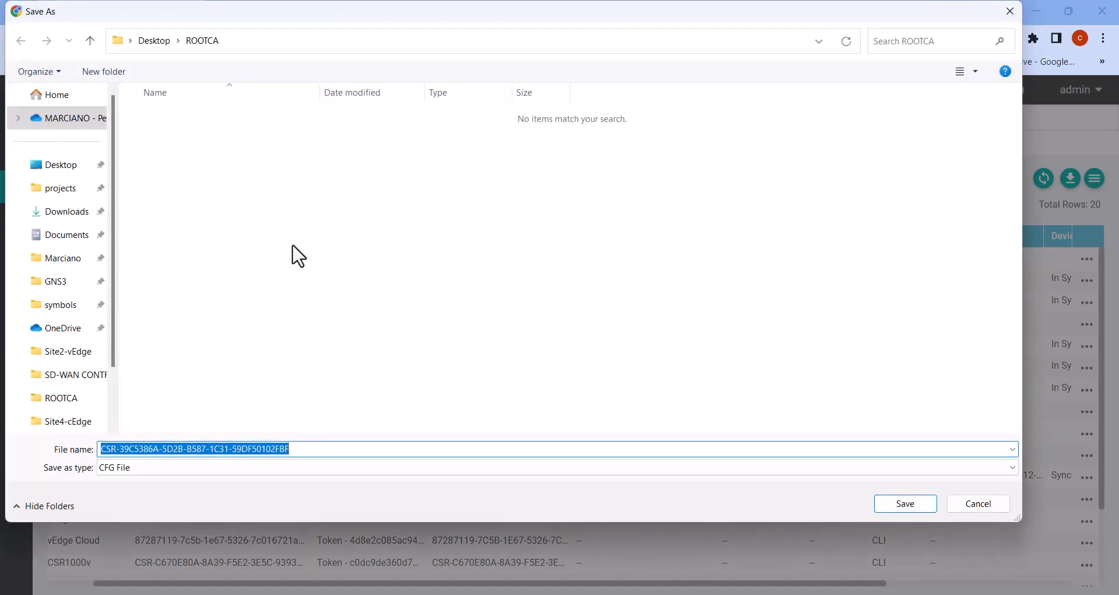
{"action": "left_click", "coordinate": [64, 166]}
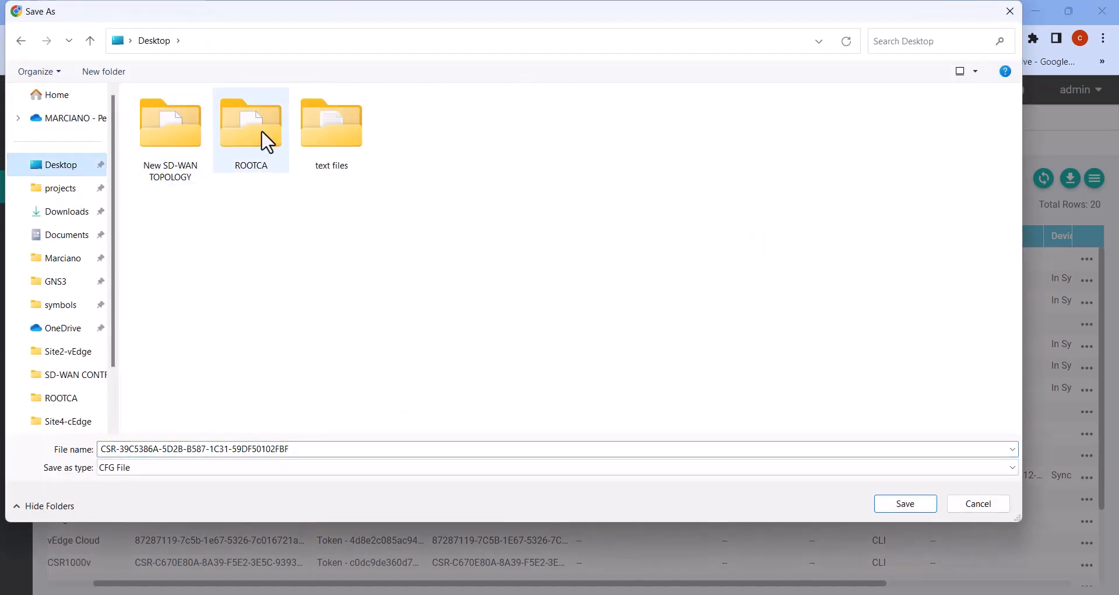
{"action": "double_click", "coordinate": [262, 134]}
{"action": "left_click", "coordinate": [208, 449]}
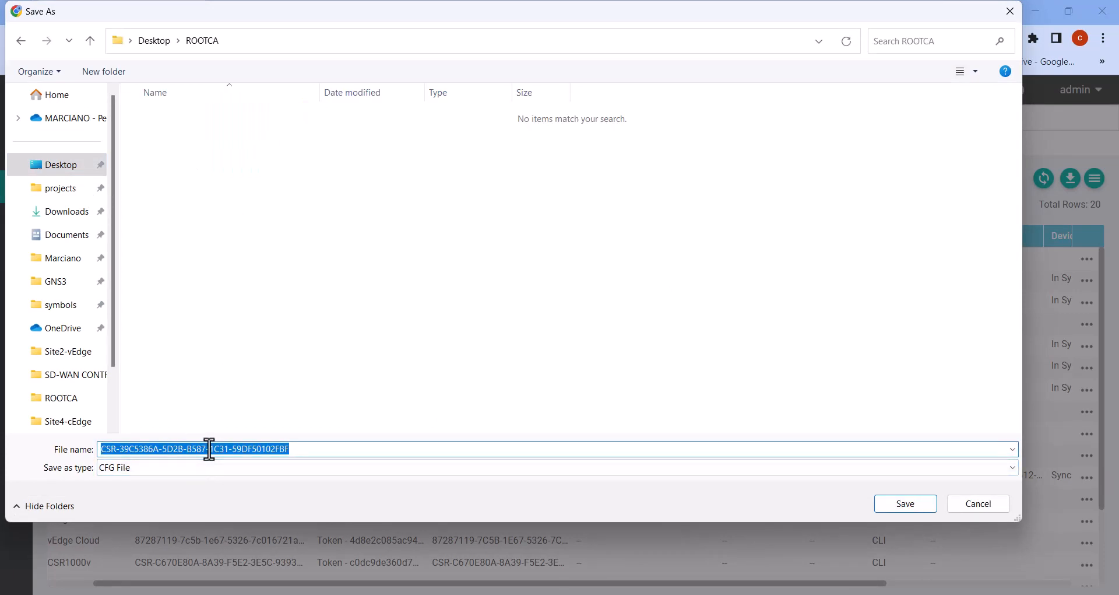
{"action": "type", "text": "ciscosdwan_cloud_init"}
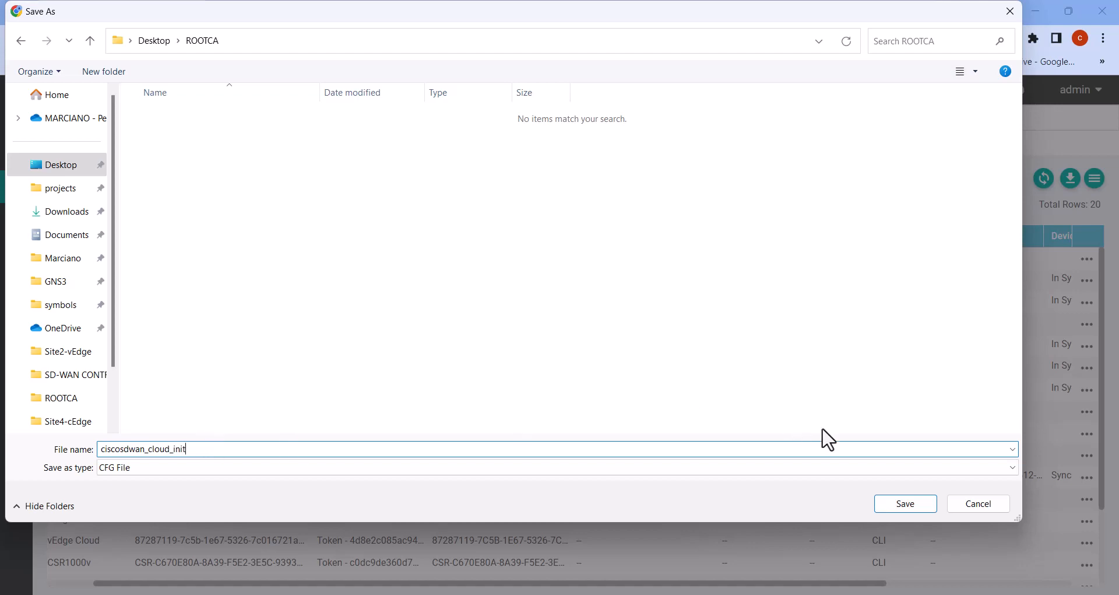
{"action": "left_click", "coordinate": [907, 503]}
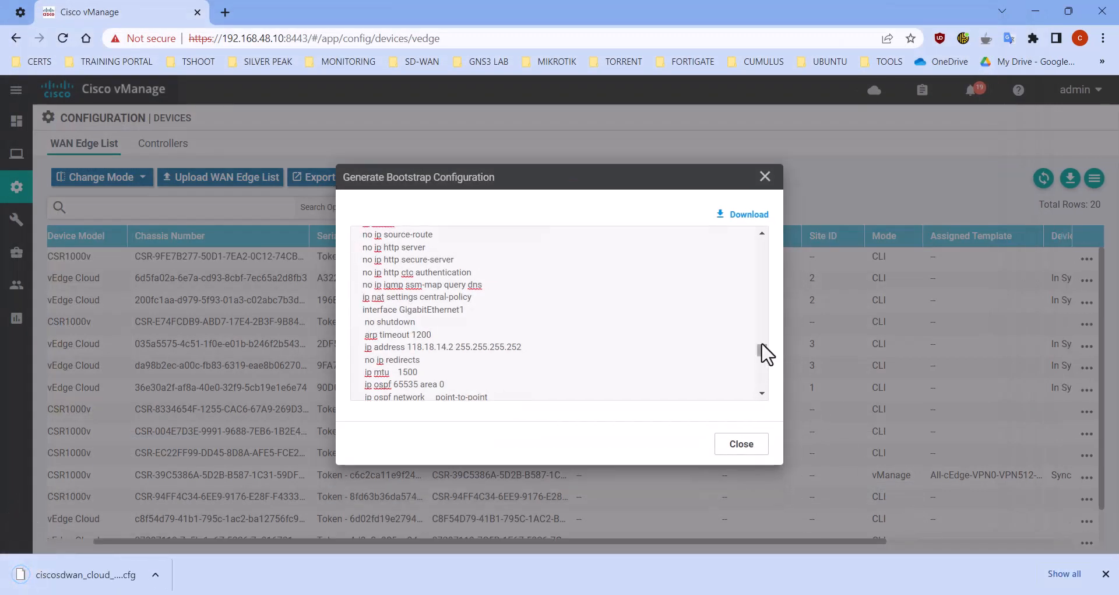
{"action": "left_click", "coordinate": [751, 457]}
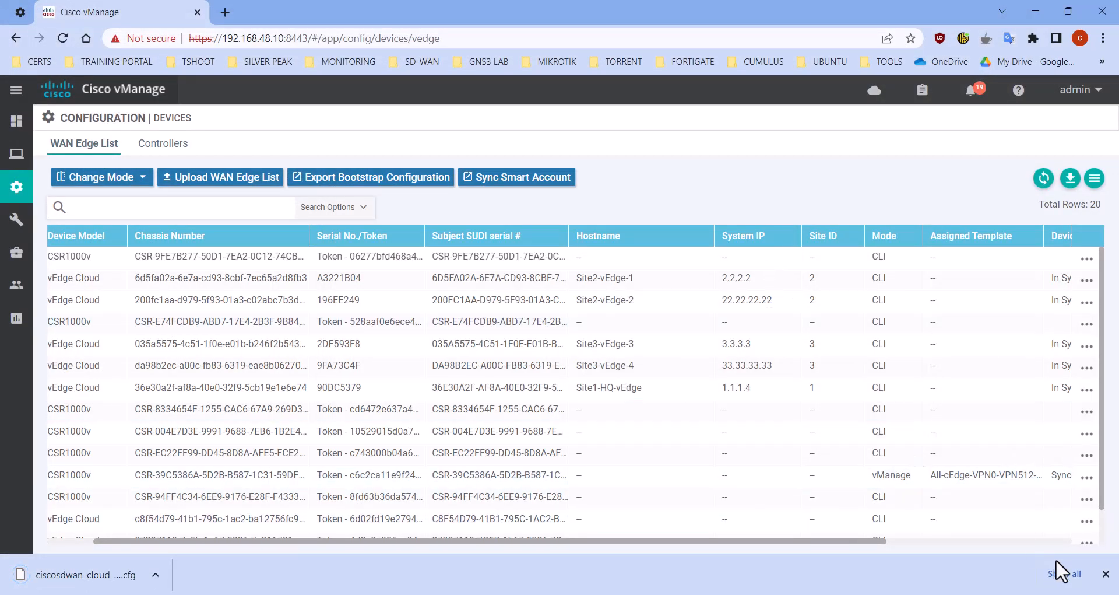
{"action": "left_click", "coordinate": [1106, 574]}
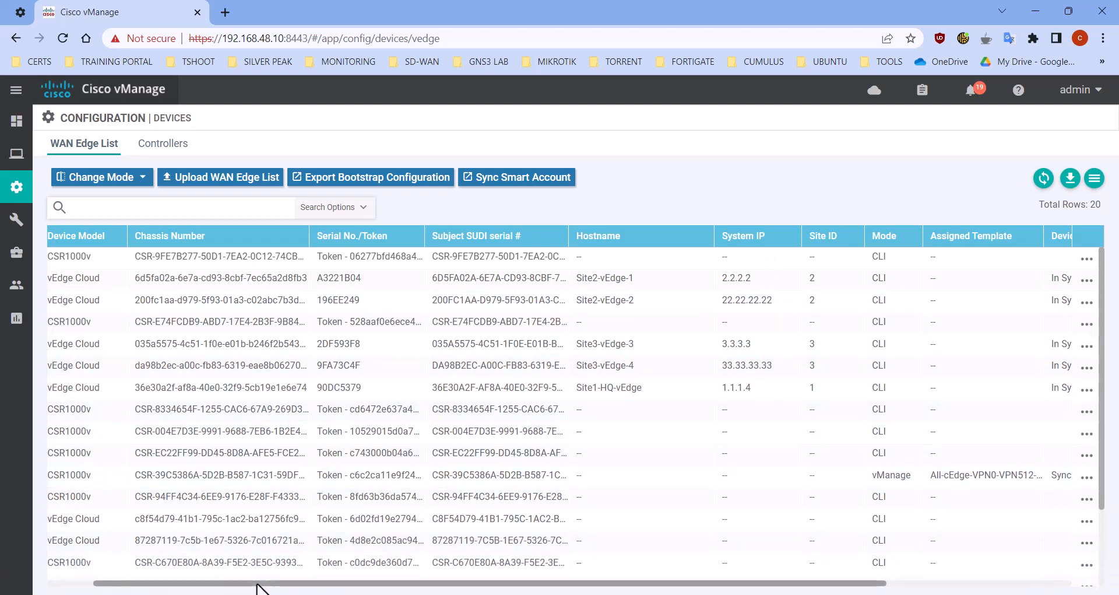
Sort the WAN Edge list by State in ascending order
{"action": "left_click_drag", "start_coordinate": [260, 583], "coordinate": [175, 584]}
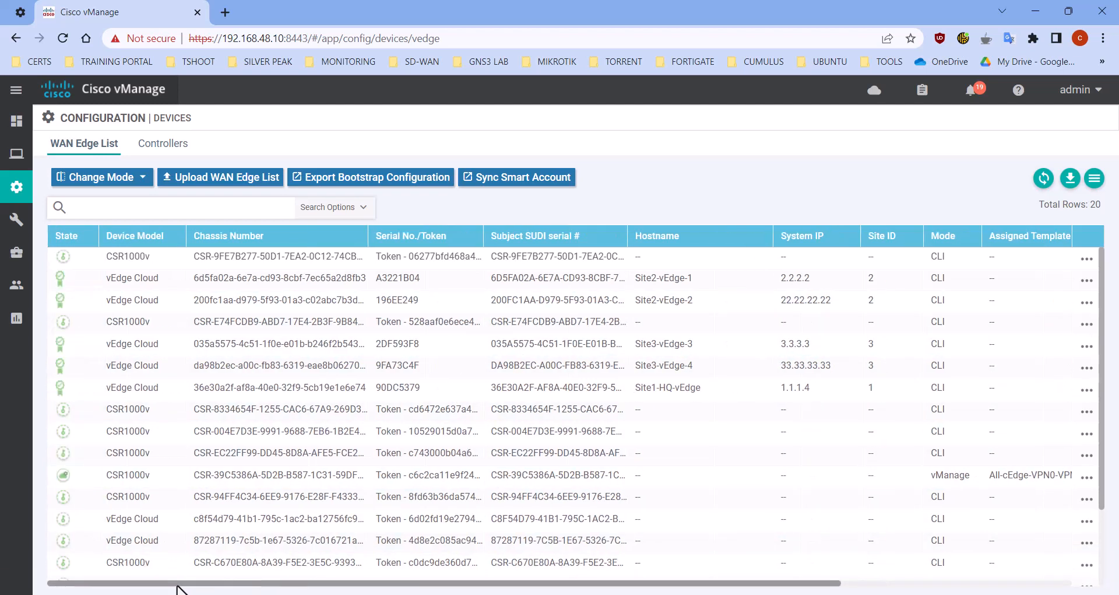
{"action": "left_click", "coordinate": [65, 237]}
{"action": "mouse_move", "coordinate": [64, 259]}
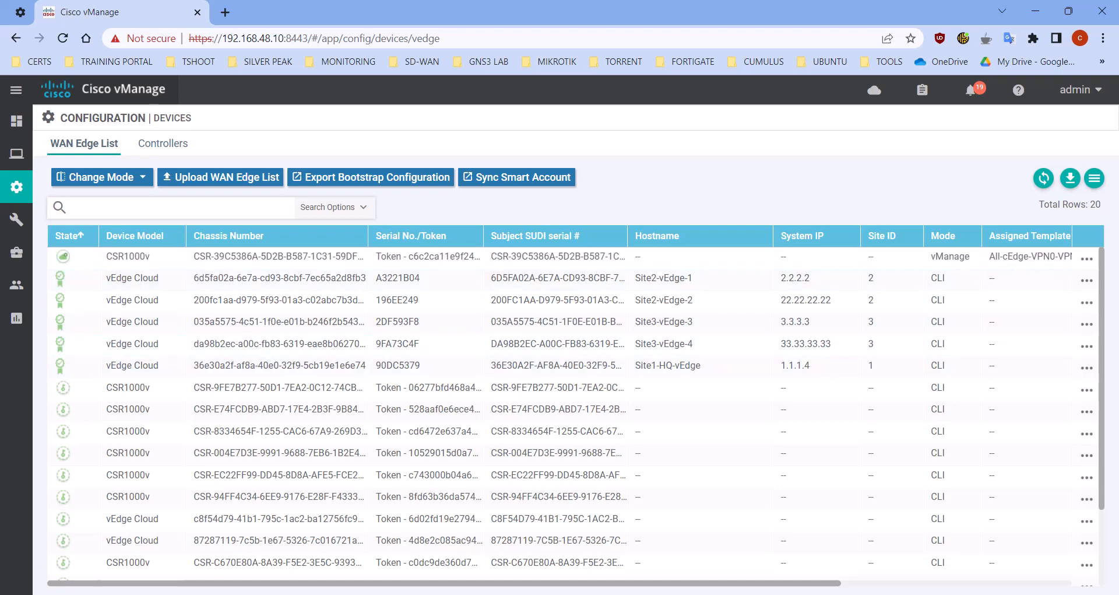
Switch to WinSCP and check the local ROOTCA folder for ciscosdwan_cloud_init.cfg
{"action": "key", "text": "alt+Tab"}
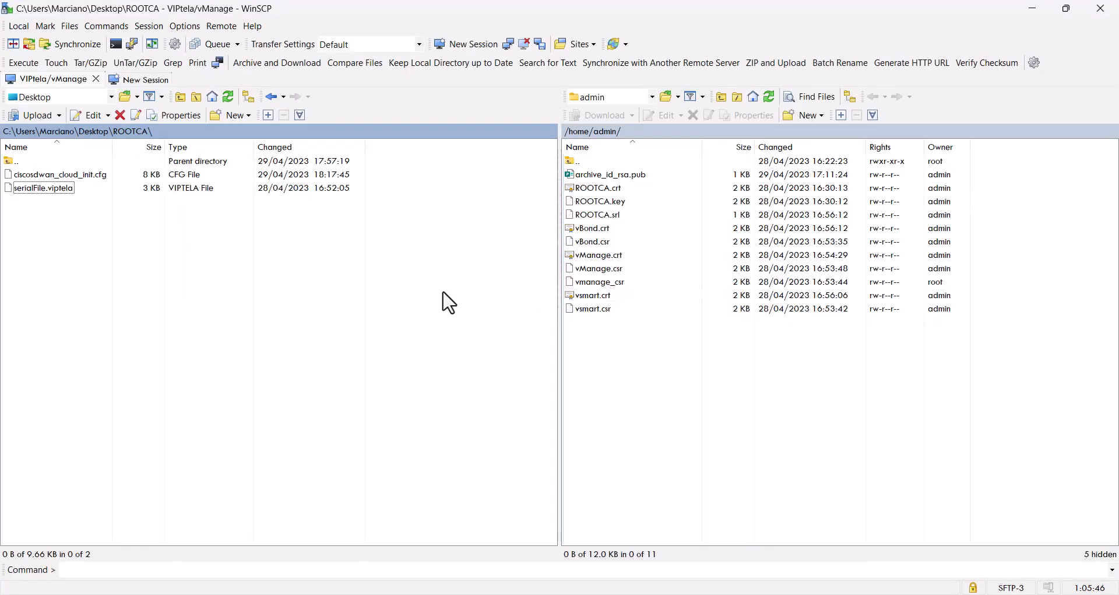
{"action": "left_click", "coordinate": [50, 176]}
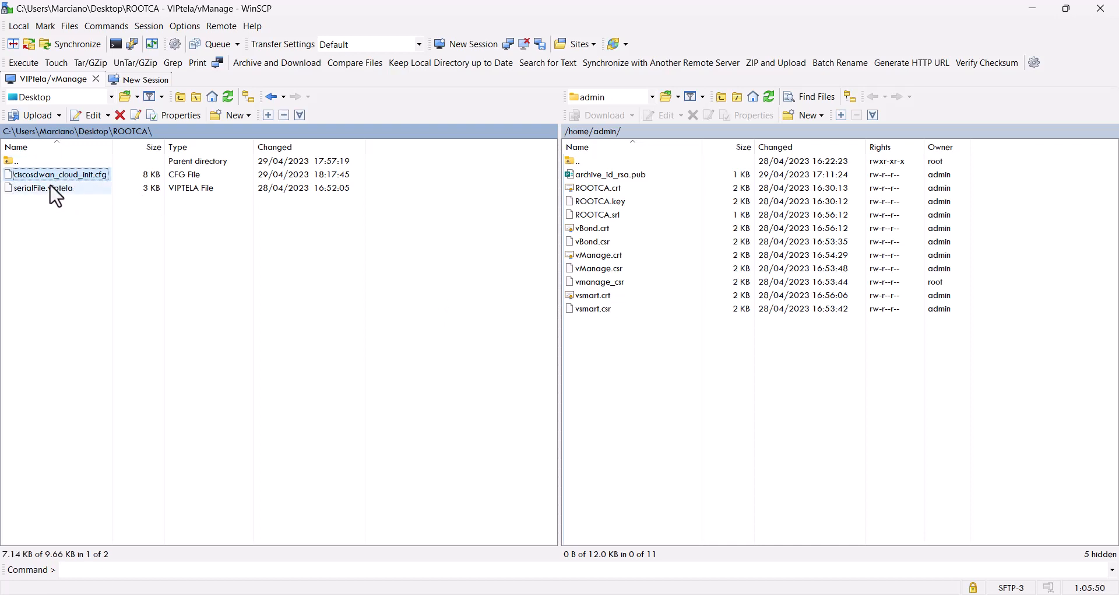
{"action": "left_click", "coordinate": [414, 327]}
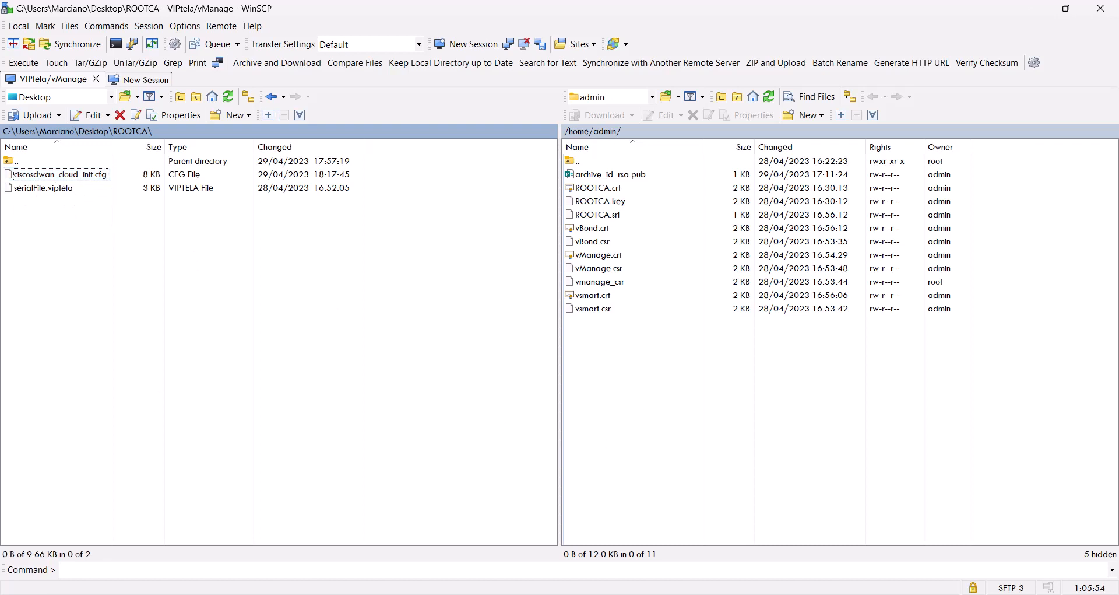
Switch to SecureCRT and list the vManage home directory's files with ls -lh in the vManage session
{"action": "key", "text": "alt+Tab"}
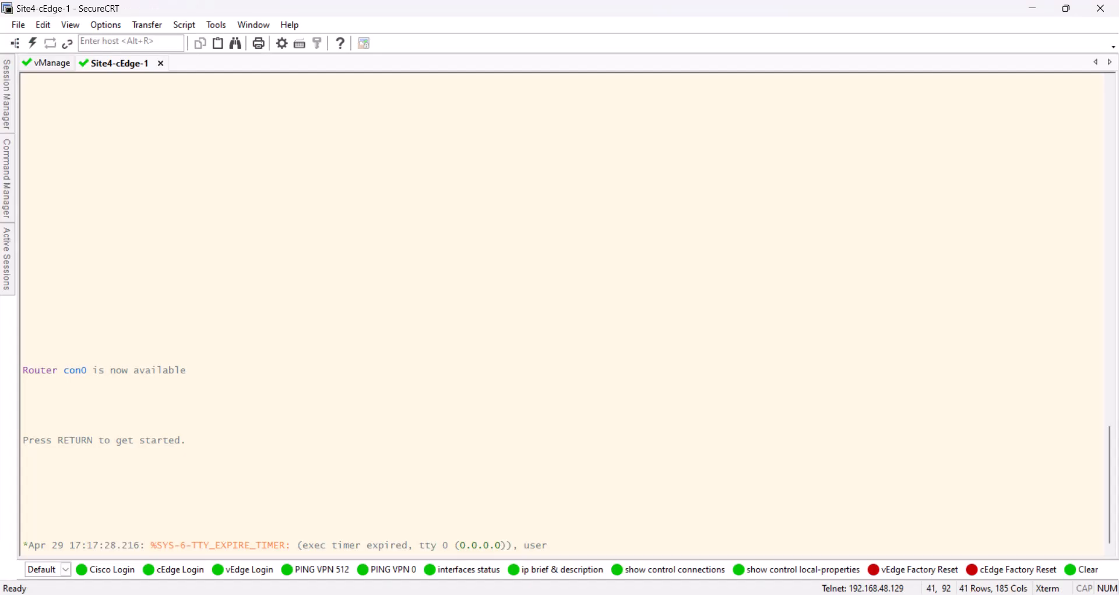
{"action": "left_click", "coordinate": [55, 64]}
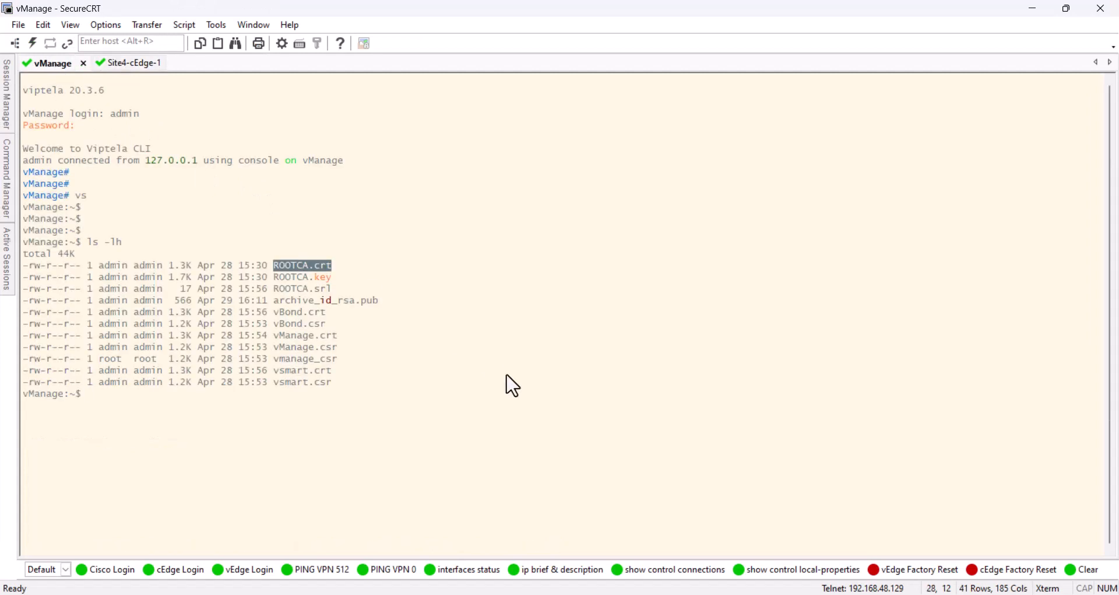
{"action": "key", "text": "Return"}
{"action": "key", "text": "Return"}
{"action": "key", "text": "Return"}
{"action": "key", "text": "Return"}
{"action": "key", "text": "Return"}
{"action": "key", "text": "Up"}
{"action": "key", "text": "Return"}
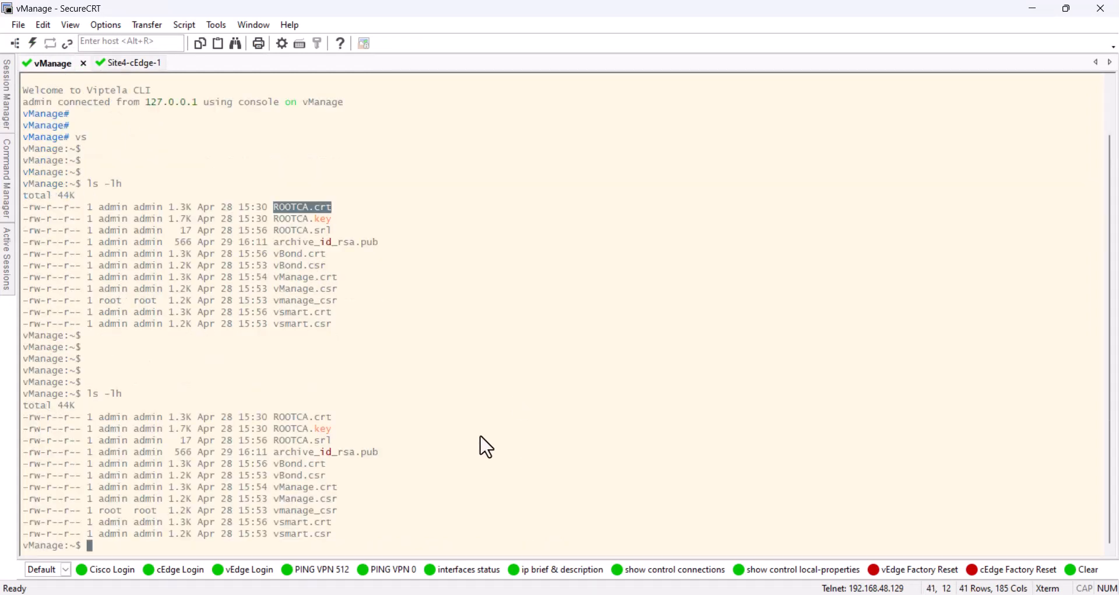
{"action": "key", "text": "Return"}
{"action": "key", "text": "Return"}
{"action": "key", "text": "Return"}
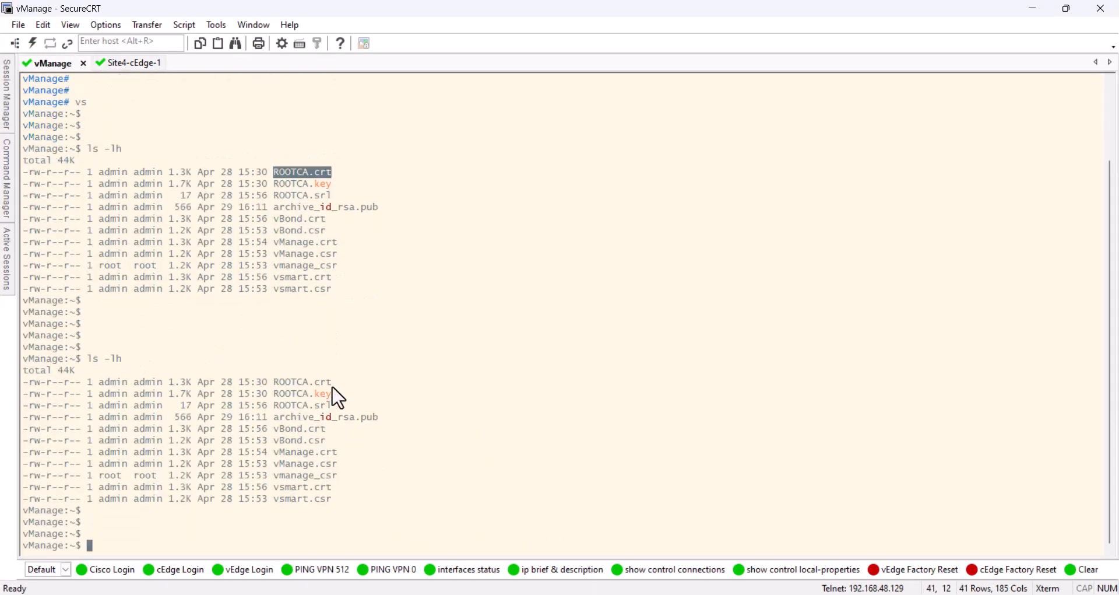
Return to WinSCP and upload ciscosdwan_cloud_init.cfg from the local ROOTCA folder to /home/admin on vManage
{"action": "key", "text": "alt+Tab"}
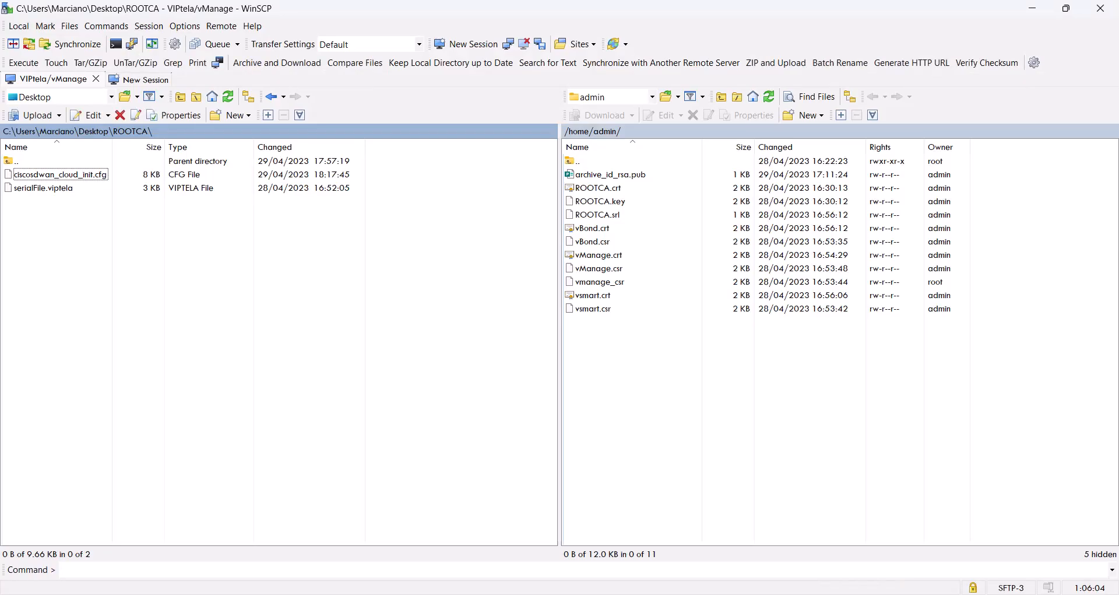
{"action": "left_click_drag", "start_coordinate": [93, 174], "coordinate": [736, 401]}
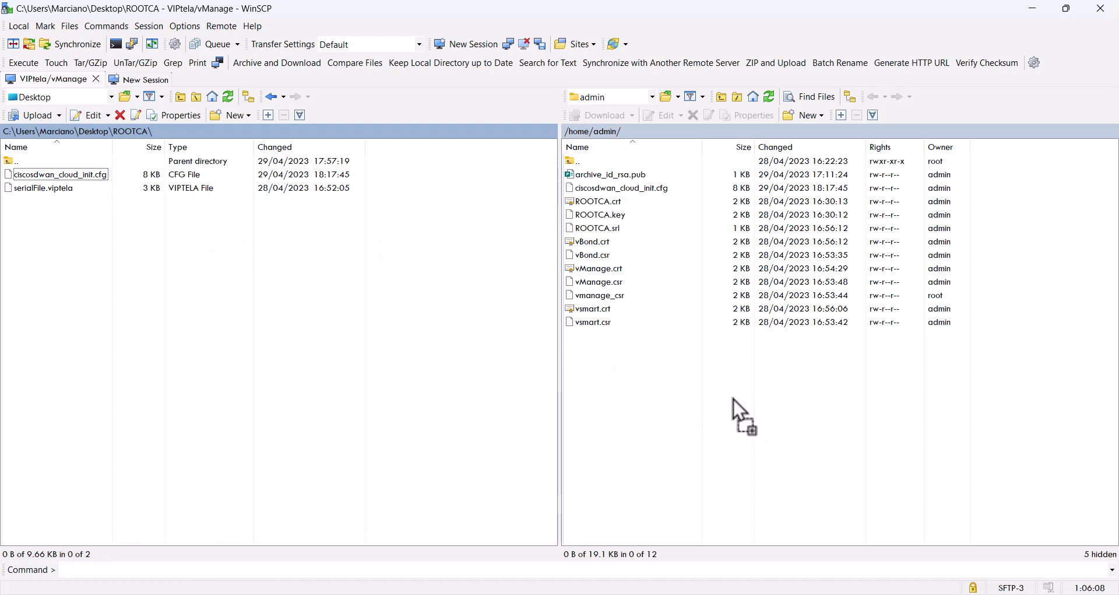
{"action": "left_click", "coordinate": [653, 188]}
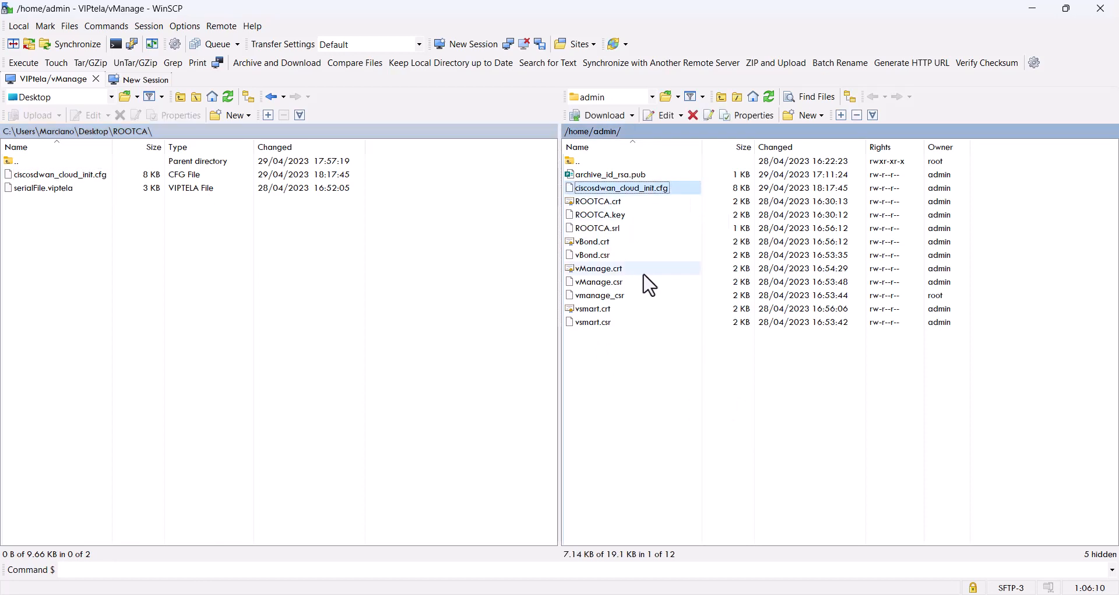
{"action": "left_click", "coordinate": [1033, 9]}
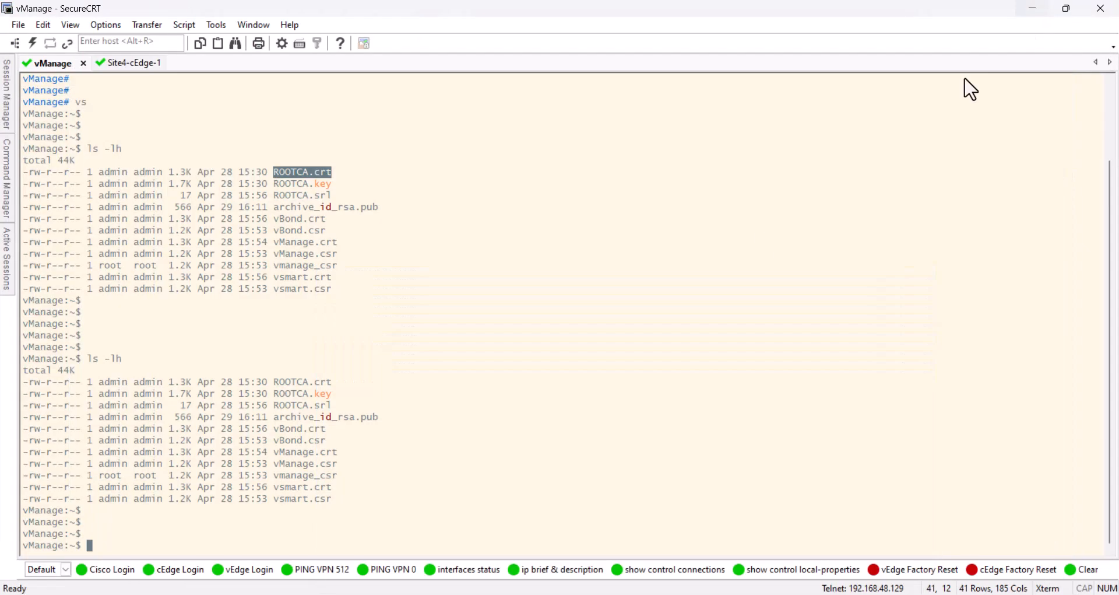
Run ls -lh again in SecureCRT's vManage session and check for the uploaded ciscosdwan_cloud_init.cfg
{"action": "key", "text": "Return"}
{"action": "key", "text": "Return"}
{"action": "key", "text": "Return"}
{"action": "key", "text": "Return"}
{"action": "key", "text": "Up"}
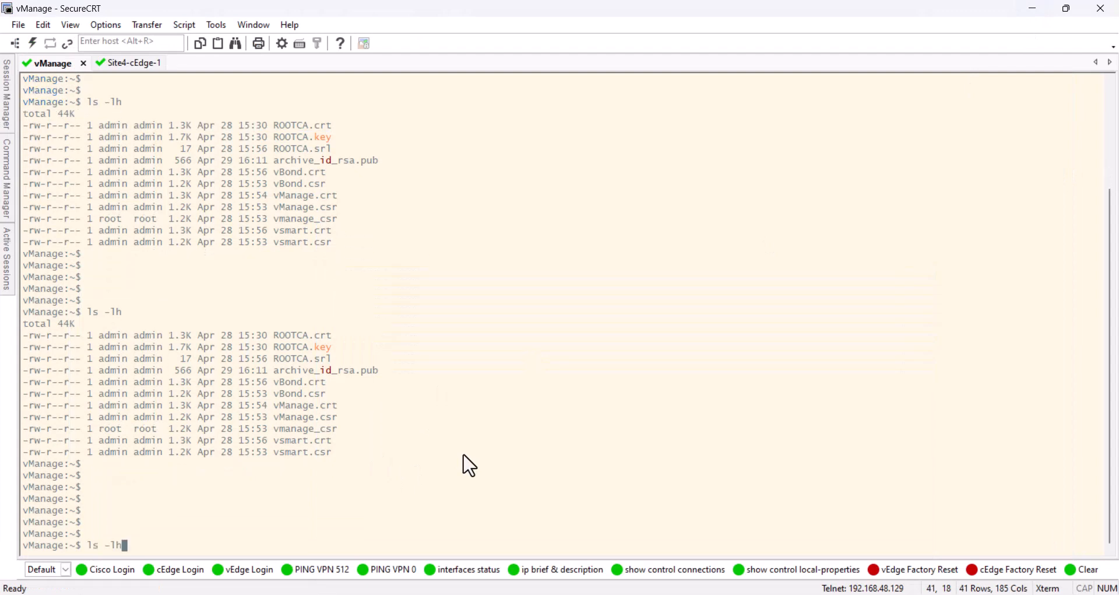
{"action": "key", "text": "Return"}
{"action": "left_click_drag", "start_coordinate": [278, 452], "coordinate": [423, 454]}
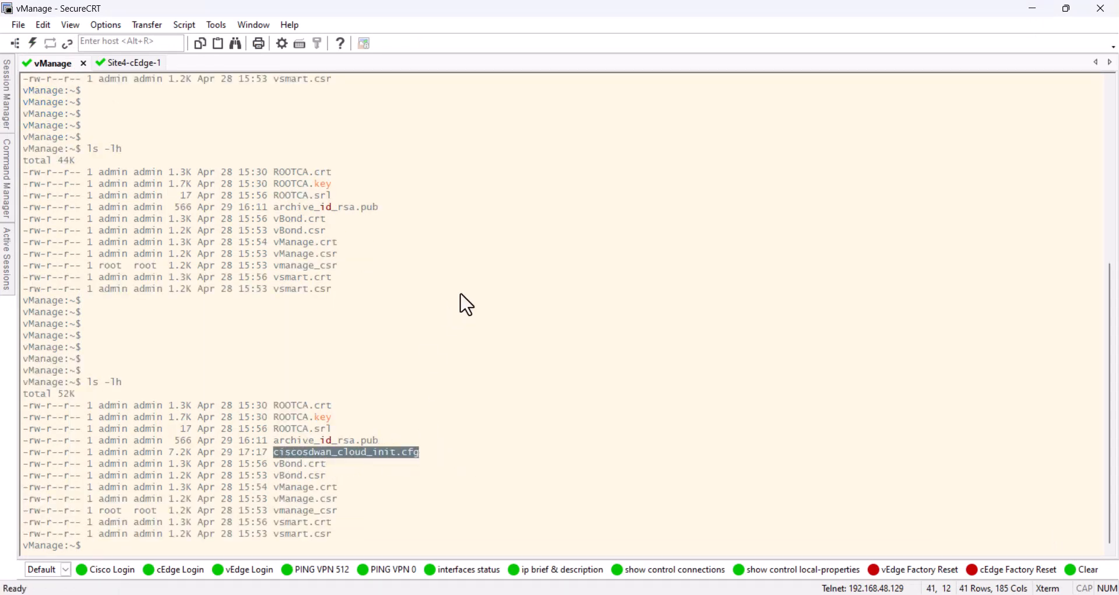
Switch to the Site4-cEdge-1 session, wake the console and enter privileged mode with ena
{"action": "left_click", "coordinate": [132, 63]}
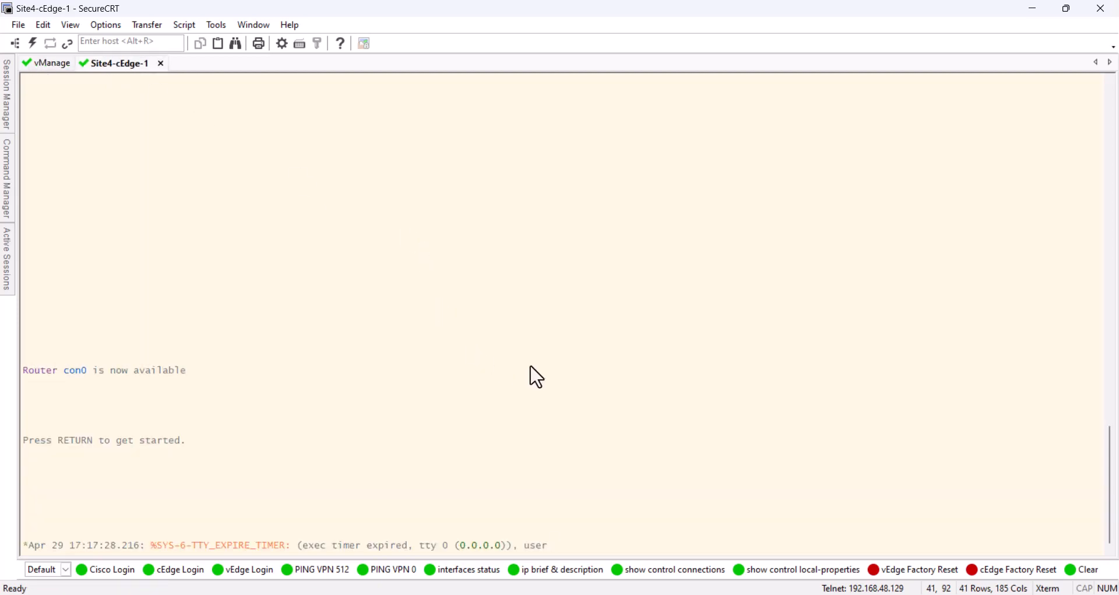
{"action": "key", "text": "Return"}
{"action": "key", "text": "Return"}
{"action": "key", "text": "Return"}
{"action": "key", "text": "Return"}
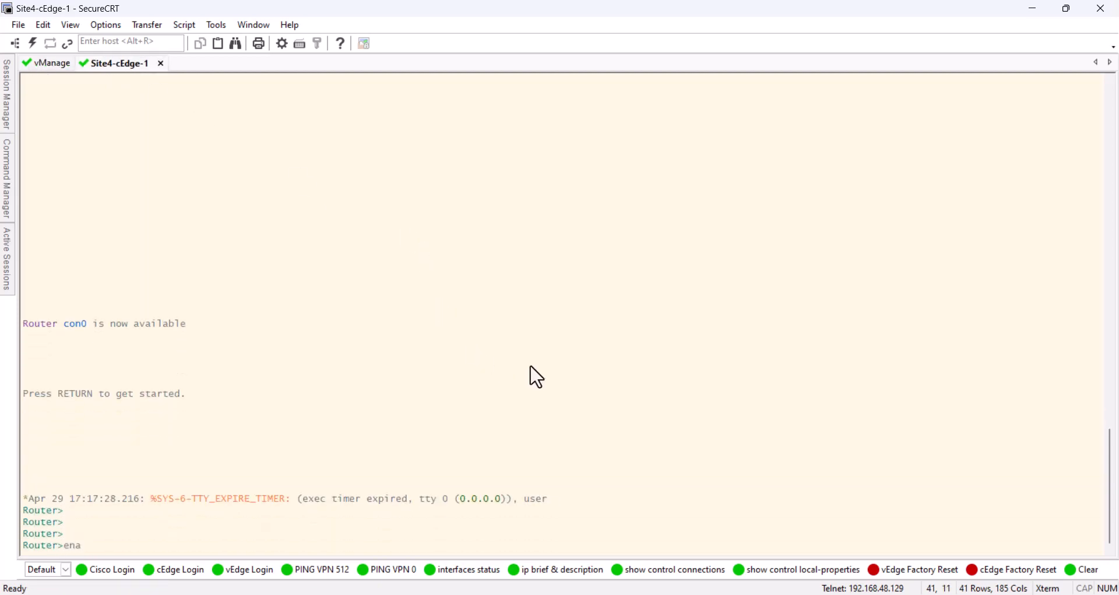
{"action": "type", "text": "ena"}
{"action": "key", "text": "Return"}
{"action": "key", "text": "Return"}
{"action": "key", "text": "Return"}
{"action": "key", "text": "Return"}
{"action": "key", "text": "Return"}
{"action": "key", "text": "Return"}
{"action": "key", "text": "Return"}
List the router's bootflash with dir, check for ROOTCA.crt and return to the prompt
{"action": "type", "text": "dir"}
{"action": "key", "text": "Return"}
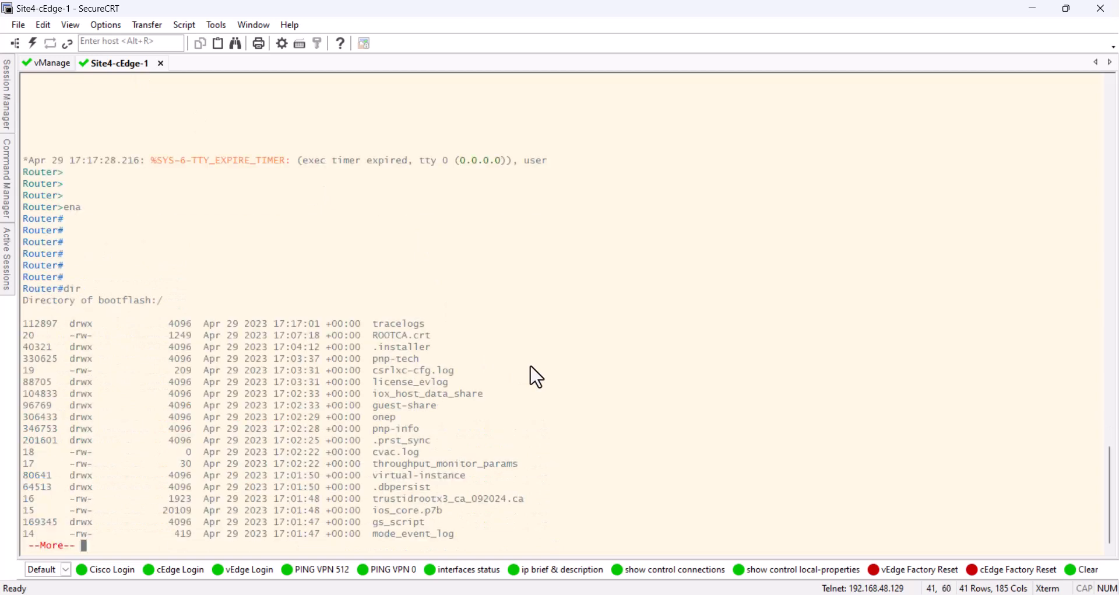
{"action": "left_click_drag", "start_coordinate": [432, 337], "coordinate": [380, 337]}
{"action": "left_click", "coordinate": [551, 333]}
{"action": "key", "text": "q"}
{"action": "key", "text": "Return"}
{"action": "key", "text": "Return"}
{"action": "key", "text": "Return"}
{"action": "key", "text": "Return"}
{"action": "key", "text": "Return"}
{"action": "key", "text": "Return"}
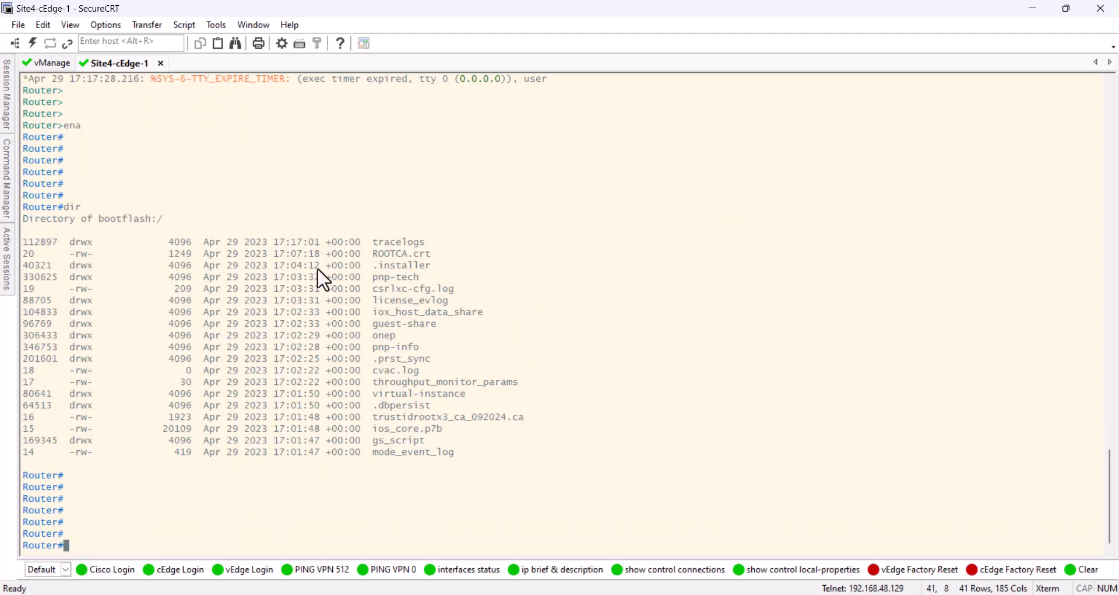
Switch to the cEdge1 - Site - 4 notes in Notepad and copy the SFTP copy command for ciscosdwan_cloud_init.cfg
{"action": "key", "text": "alt+Tab"}
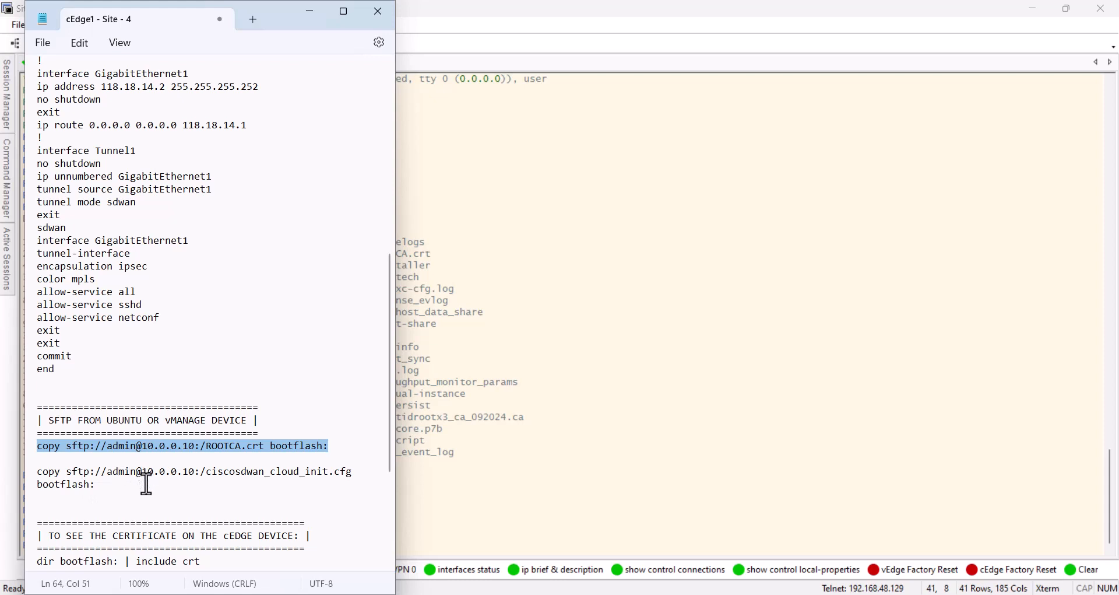
{"action": "left_click_drag", "start_coordinate": [191, 474], "coordinate": [352, 471]}
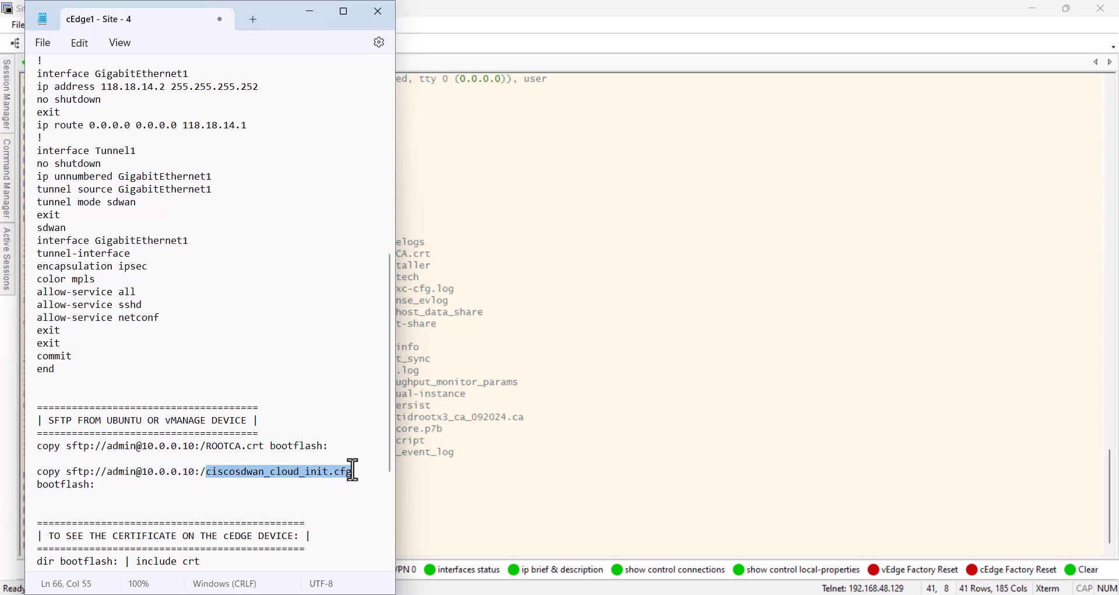
{"action": "left_click_drag", "start_coordinate": [96, 485], "coordinate": [45, 477]}
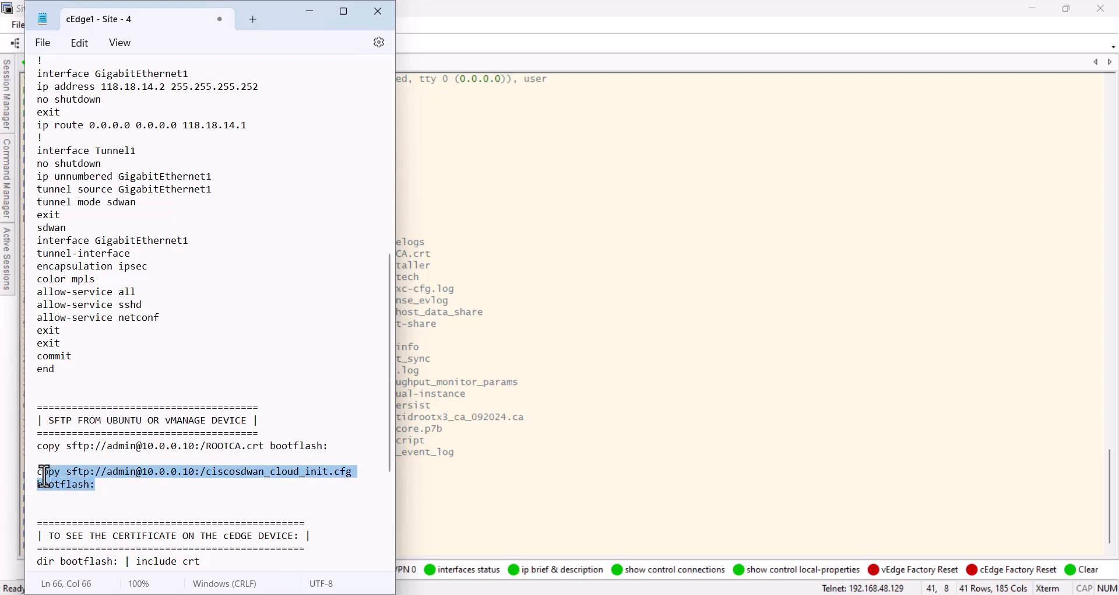
{"action": "right_click", "coordinate": [45, 479]}
{"action": "left_click", "coordinate": [110, 262]}
{"action": "left_click", "coordinate": [497, 505]}
{"action": "key", "text": "shift+Insert"}
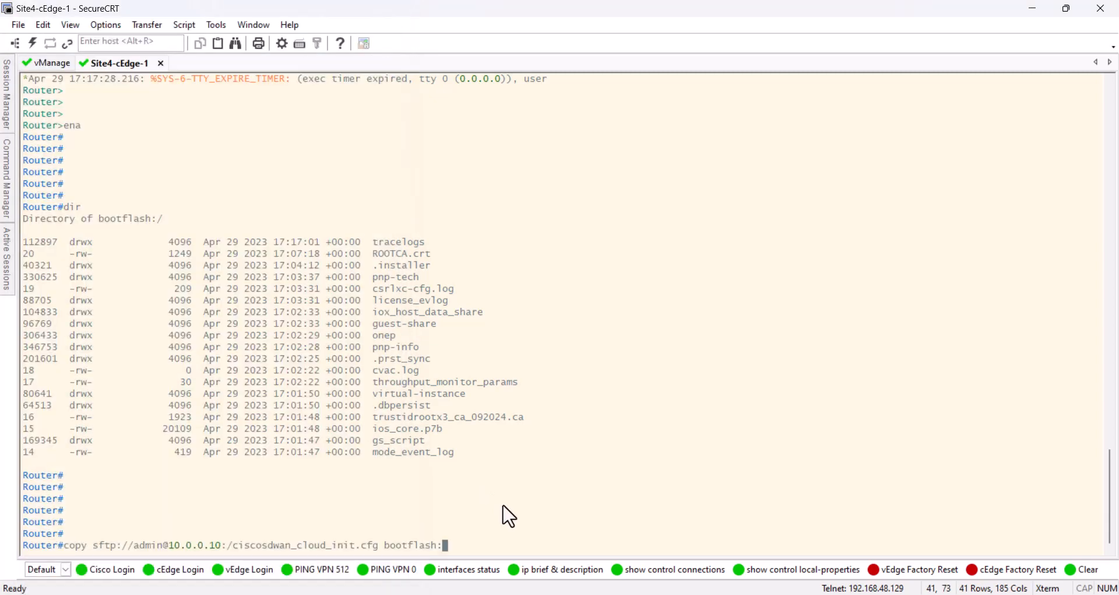
{"action": "key", "text": "Return"}
{"action": "key", "text": "Return"}
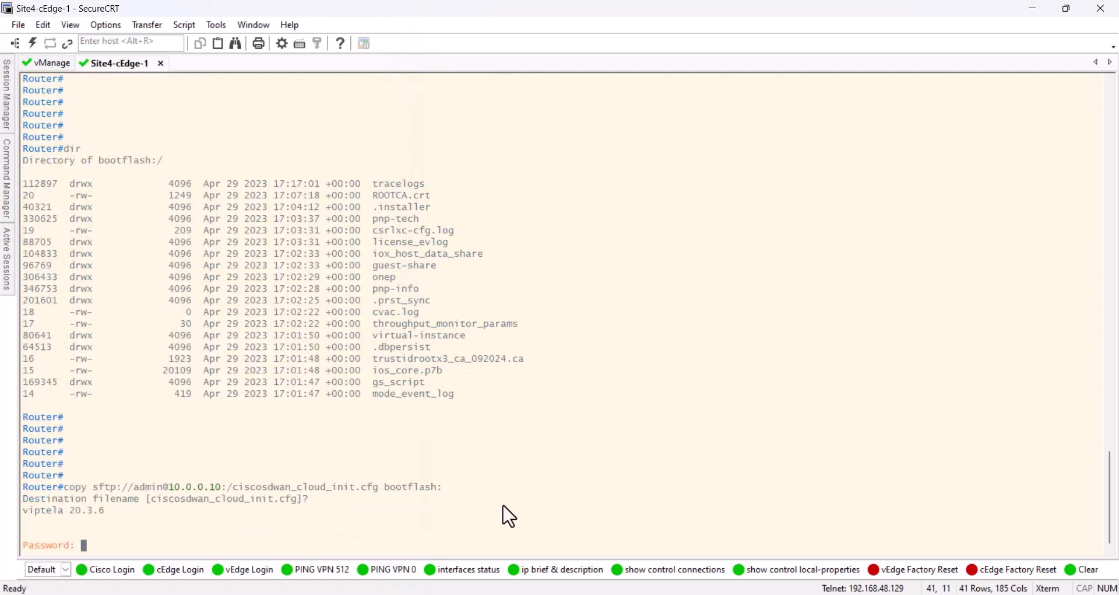
List the router's bootflash again with dir and check for both ciscosdwan_cloud_init.cfg and ROOTCA.crt
{"action": "key", "text": "Return"}
{"action": "key", "text": "Return"}
{"action": "key", "text": "Return"}
{"action": "key", "text": "Return"}
{"action": "key", "text": "Return"}
{"action": "key", "text": "Return"}
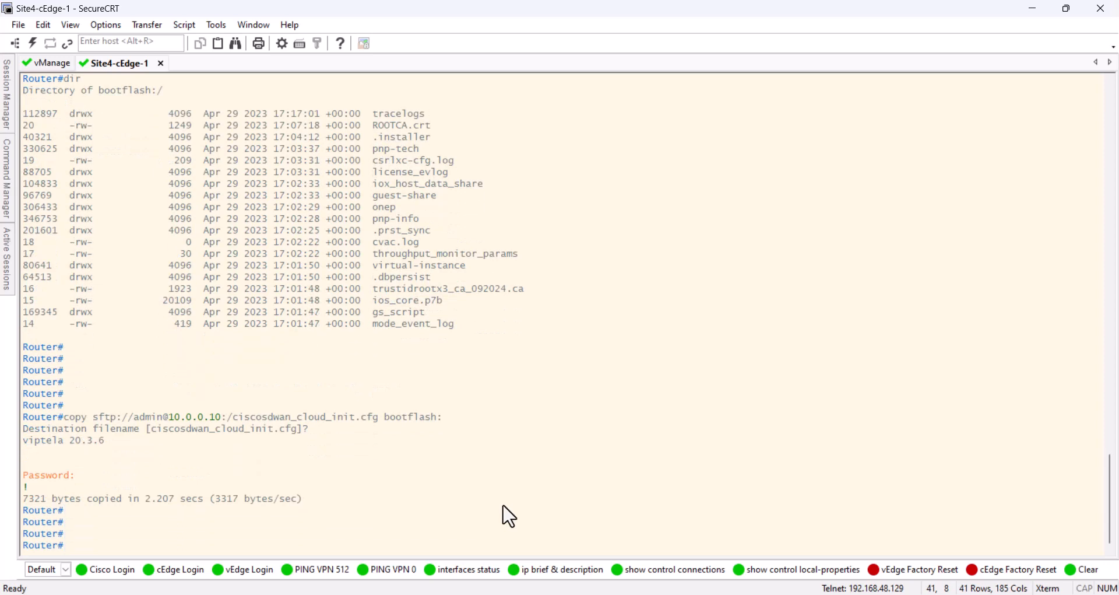
{"action": "type", "text": "dir"}
{"action": "key", "text": "Return"}
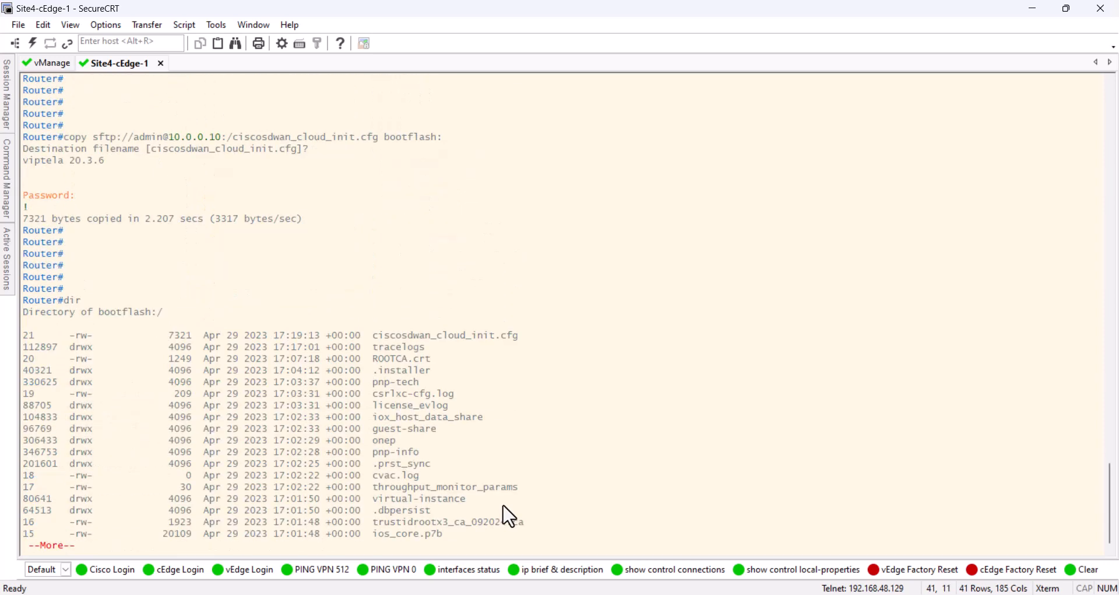
{"action": "left_click_drag", "start_coordinate": [374, 335], "coordinate": [537, 347]}
{"action": "left_click", "coordinate": [560, 406]}
{"action": "key", "text": "q"}
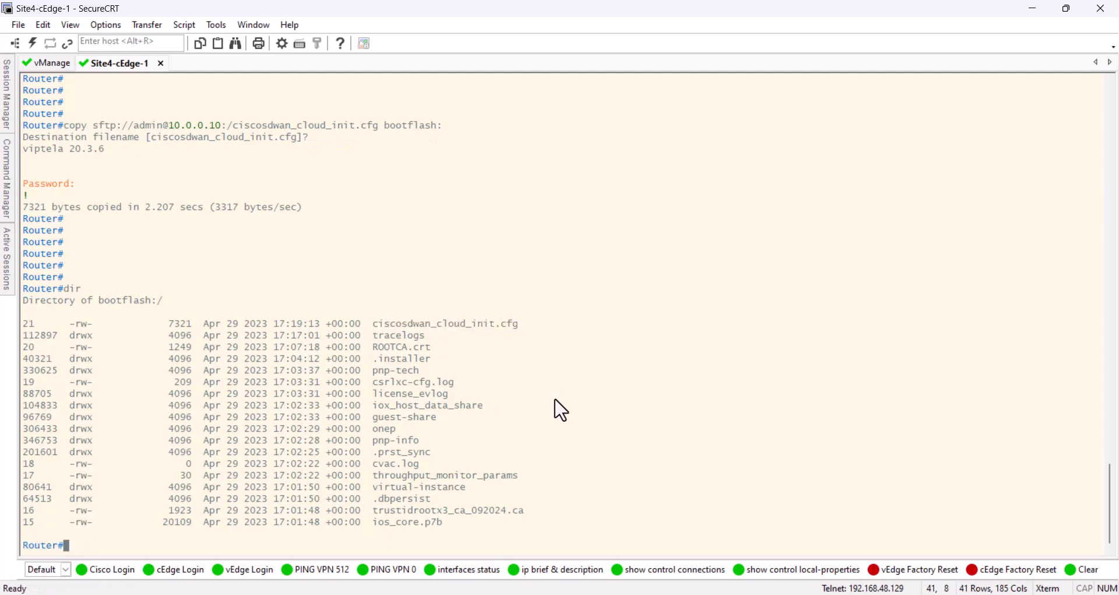
{"action": "left_click_drag", "start_coordinate": [408, 347], "coordinate": [431, 348]}
{"action": "left_click", "coordinate": [588, 348]}
{"action": "left_click_drag", "start_coordinate": [521, 324], "coordinate": [376, 325]}
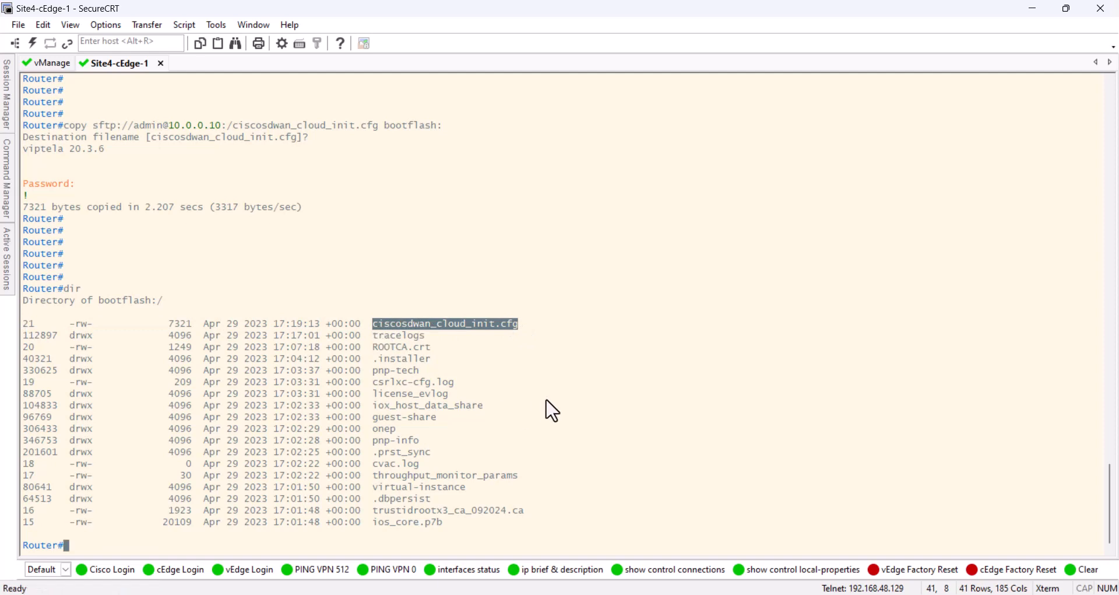
{"action": "left_click", "coordinate": [539, 421]}
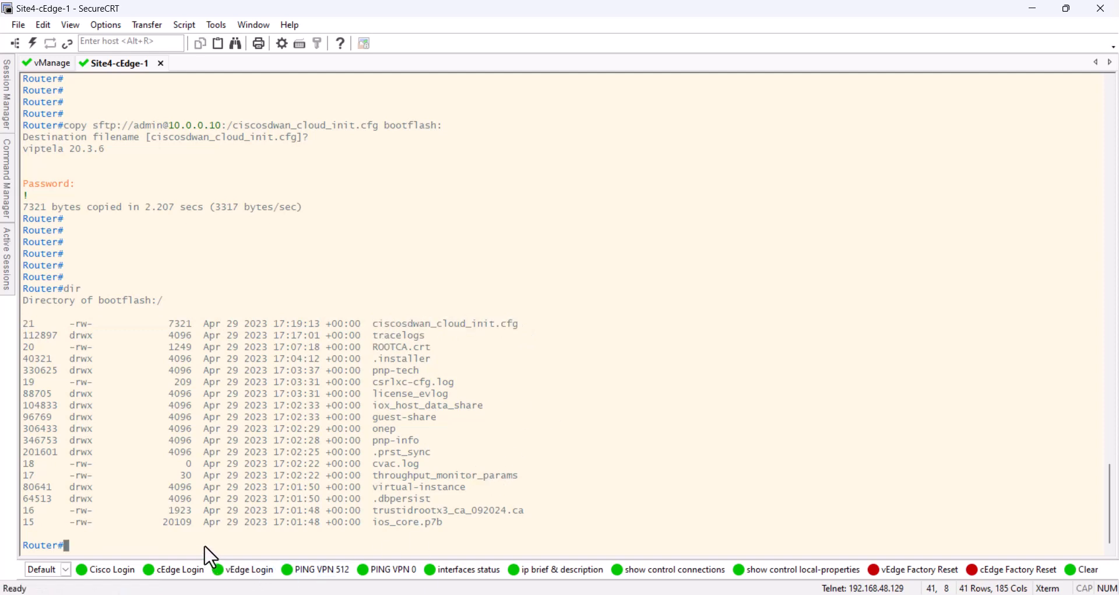
Run controller-mode enable on the Site 4 cEdge router and confirm the mode change and reload
{"action": "key", "text": "Return"}
{"action": "key", "text": "Return"}
{"action": "key", "text": "Return"}
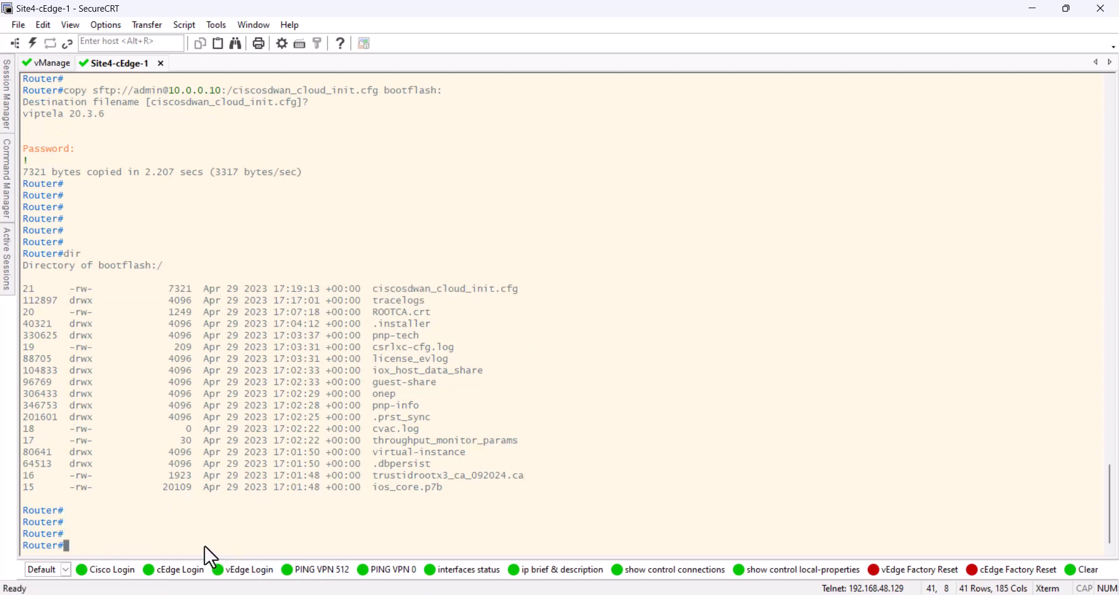
{"action": "type", "text": "contr"}
{"action": "key", "text": "Tab"}
{"action": "type", "text": "ena"}
{"action": "key", "text": "Tab"}
{"action": "key", "text": "Return"}
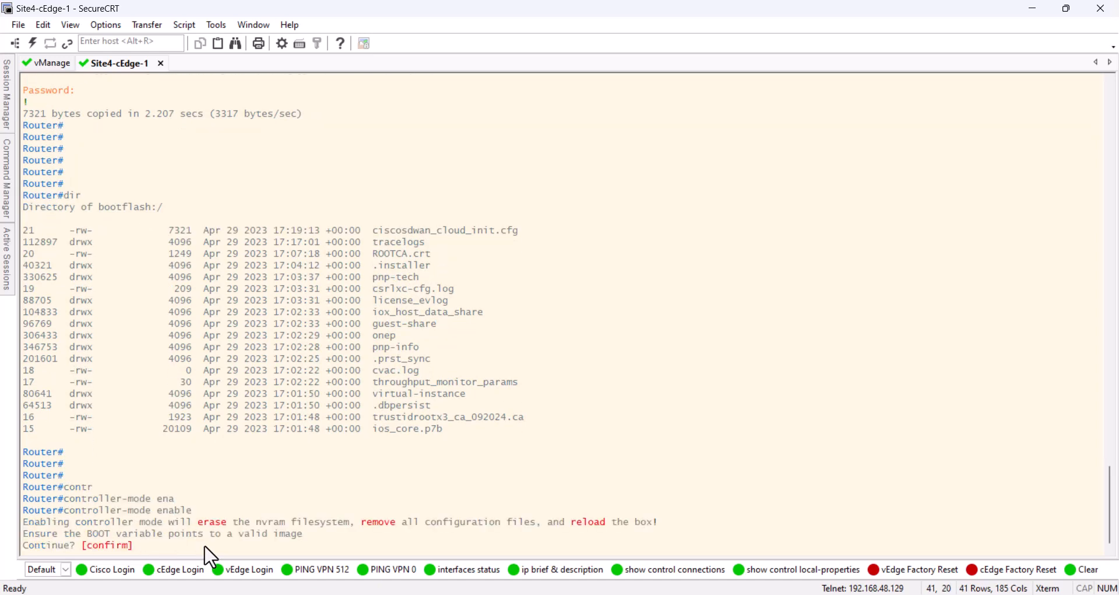
{"action": "key", "text": "Return"}
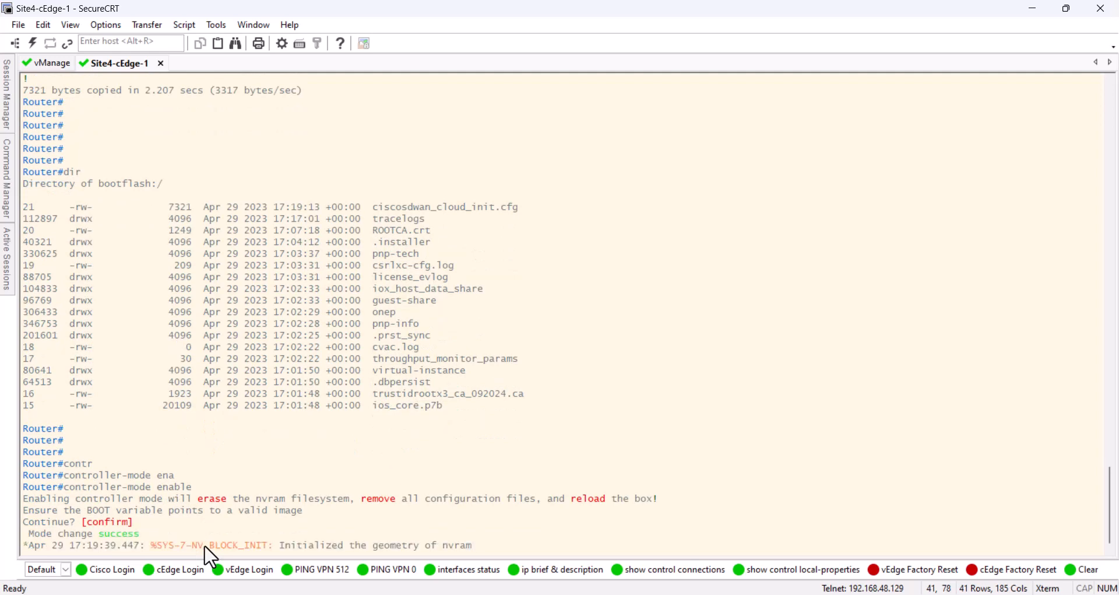
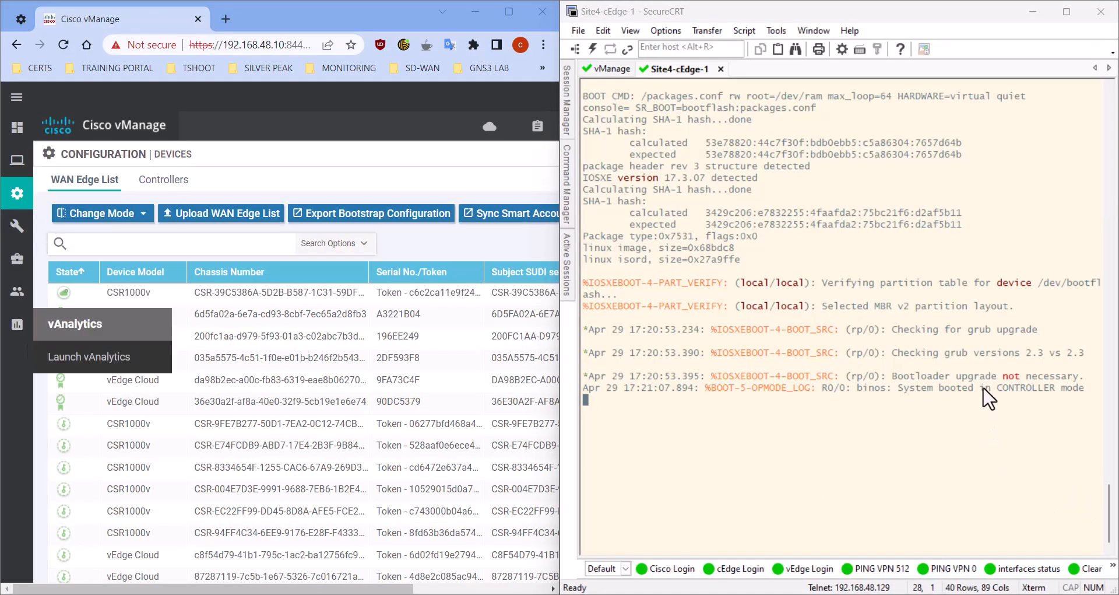
Check the router's boot log for the CONTROLLER mode message and the extraction of ciscosdwan_cloud_init.cfg from bootflash
{"action": "left_click_drag", "start_coordinate": [998, 390], "coordinate": [1076, 392]}
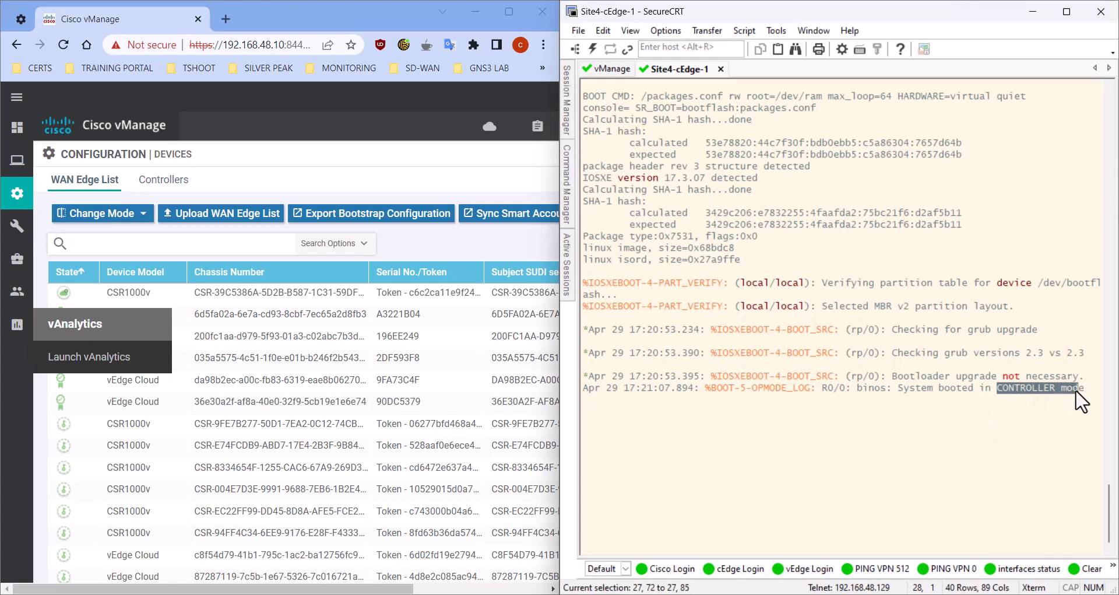
{"action": "left_click", "coordinate": [926, 453]}
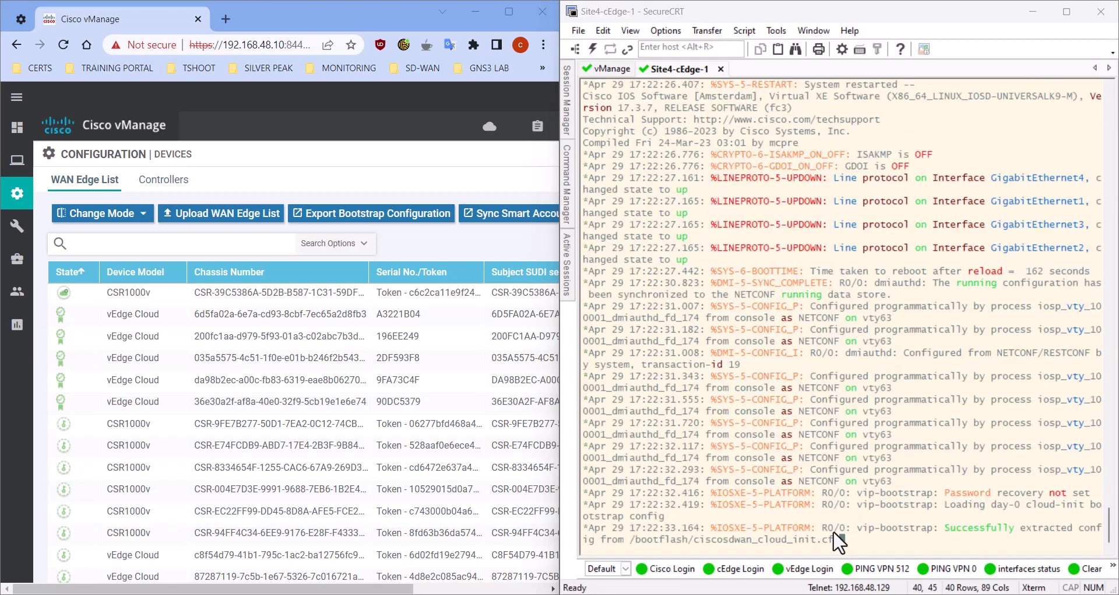
{"action": "left_click_drag", "start_coordinate": [876, 518], "coordinate": [951, 481]}
{"action": "left_click_drag", "start_coordinate": [902, 401], "coordinate": [901, 388]}
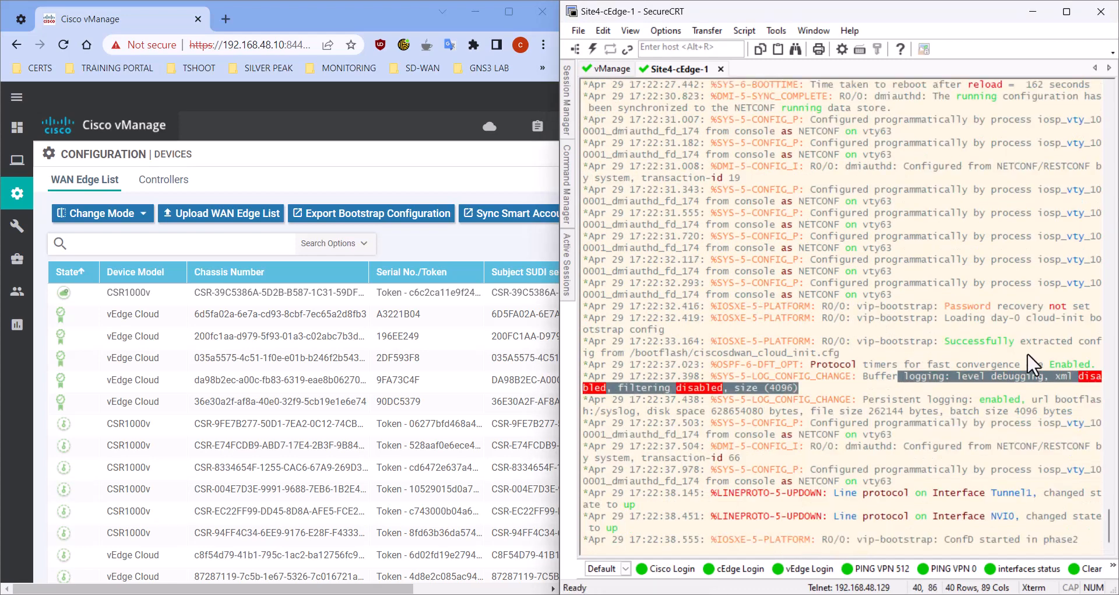
{"action": "left_click_drag", "start_coordinate": [841, 306], "coordinate": [697, 309]}
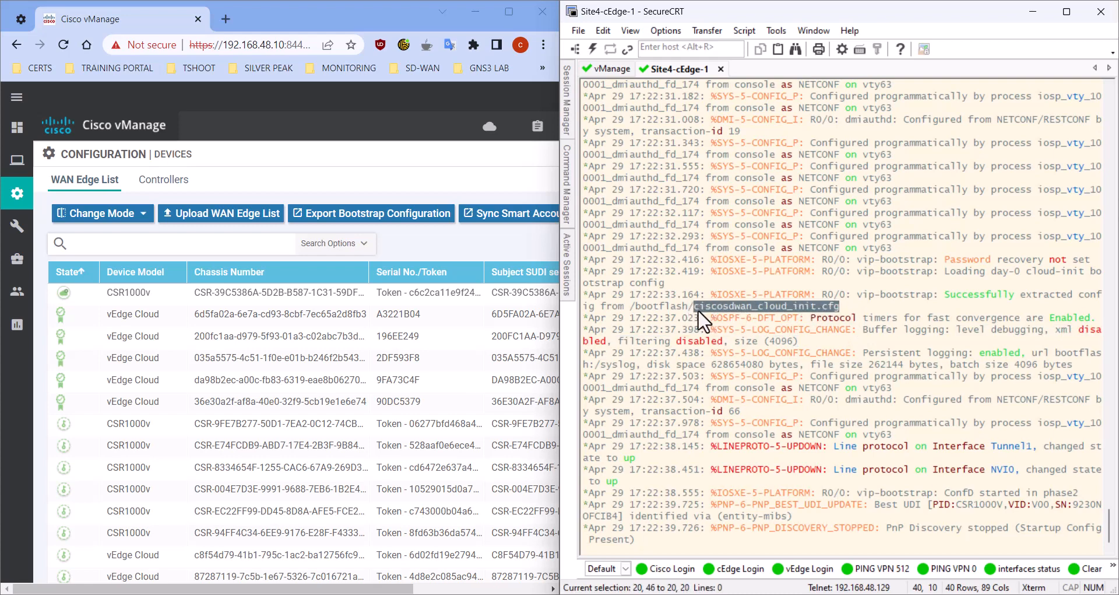
{"action": "left_click_drag", "start_coordinate": [915, 527], "coordinate": [980, 528]}
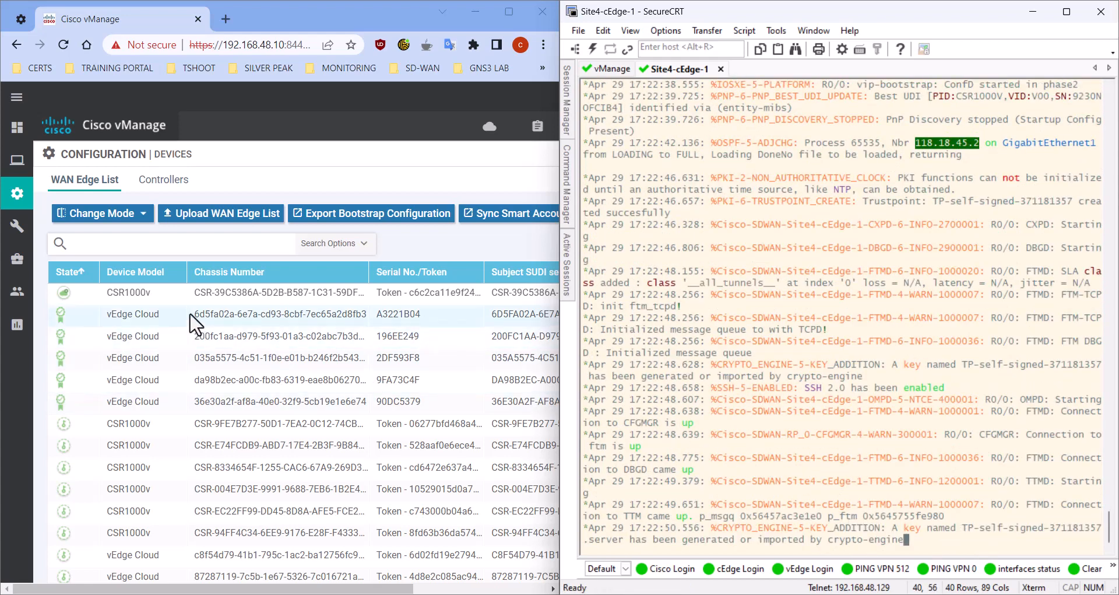
In vManage, refresh the WAN Edge List and check the state of the Site 4 CSR1000v
{"action": "left_click", "coordinate": [437, 244]}
{"action": "left_click_drag", "start_coordinate": [341, 590], "coordinate": [475, 590]}
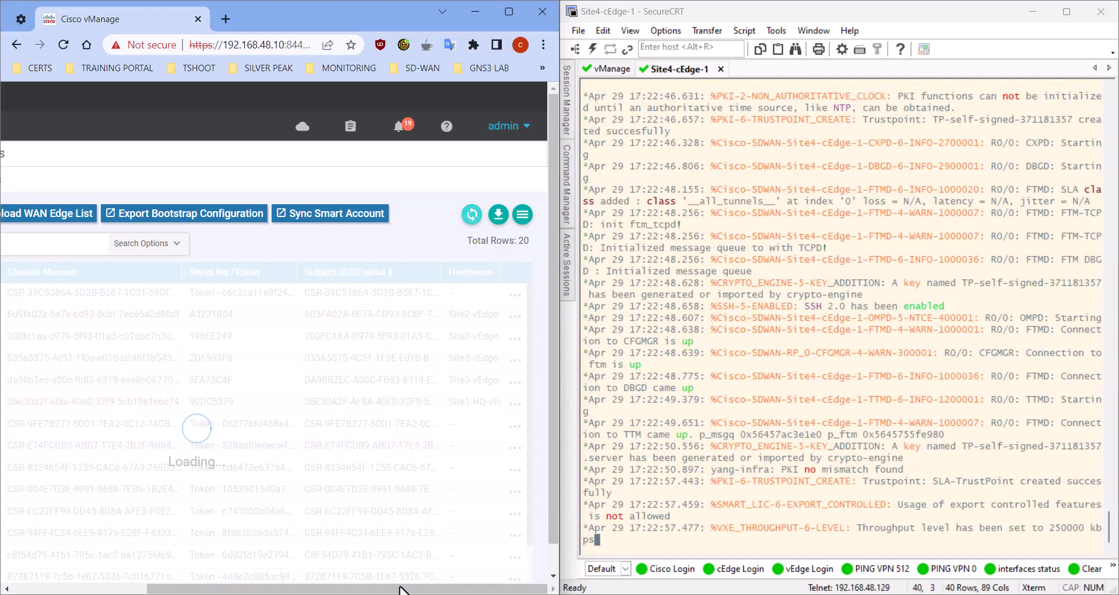
{"action": "left_click_drag", "start_coordinate": [402, 590], "coordinate": [251, 590]}
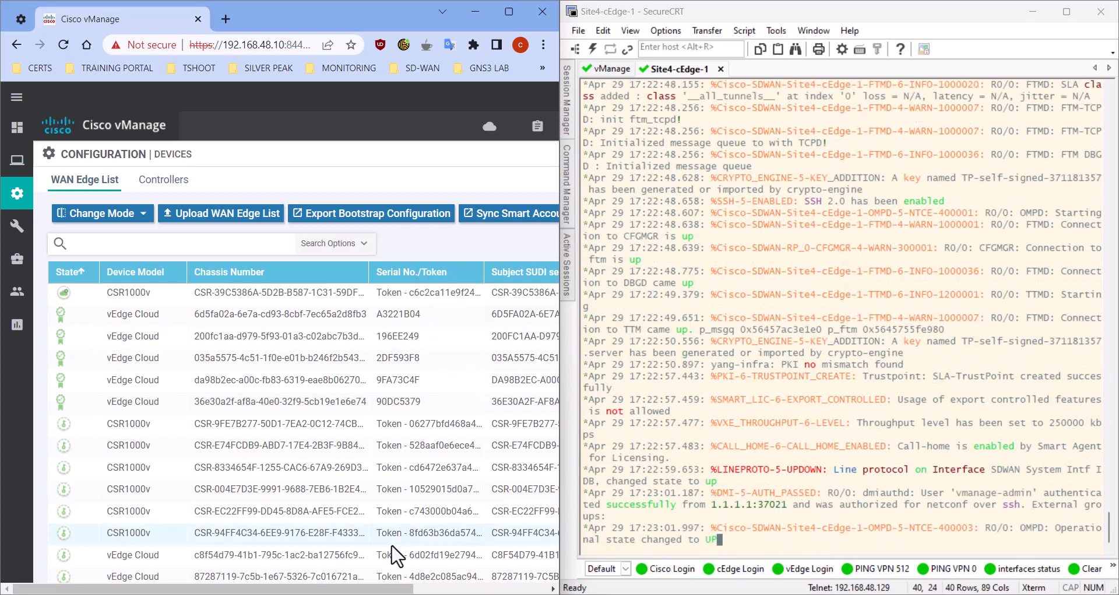
{"action": "left_click_drag", "start_coordinate": [401, 589], "coordinate": [535, 589]}
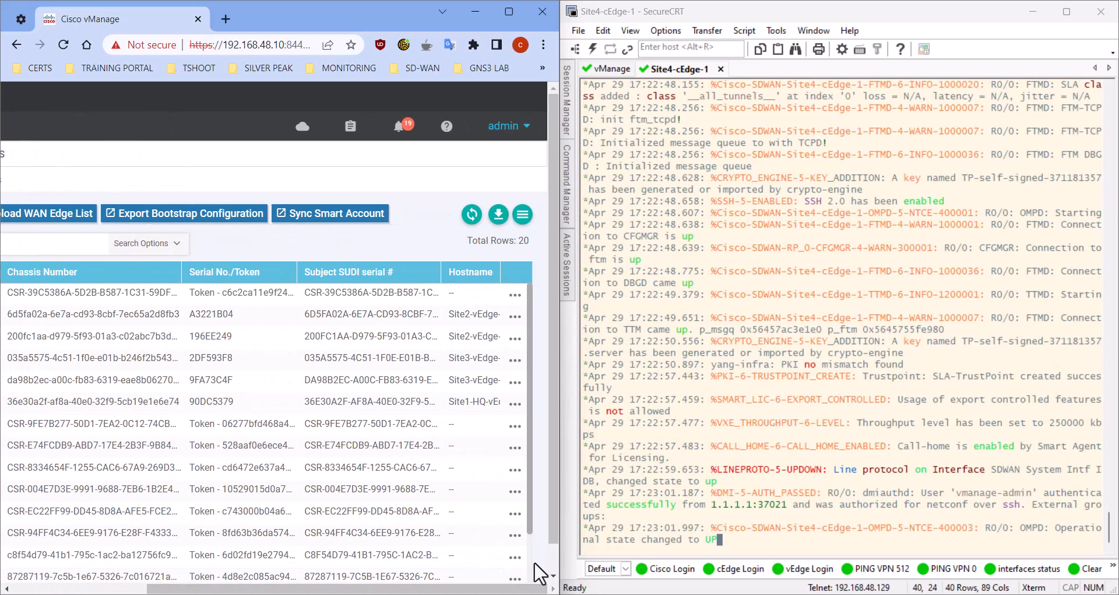
{"action": "left_click", "coordinate": [472, 213]}
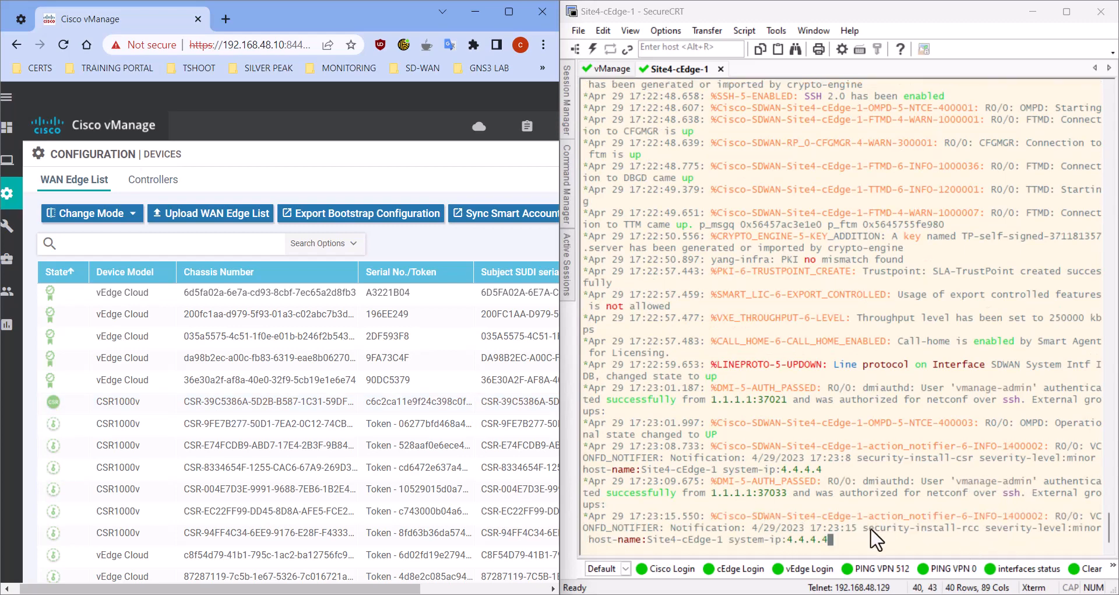
In the SecureCRT console, check the host name and system IP in the router's certificate installation notifications
{"action": "left_click_drag", "start_coordinate": [730, 539], "coordinate": [831, 544]}
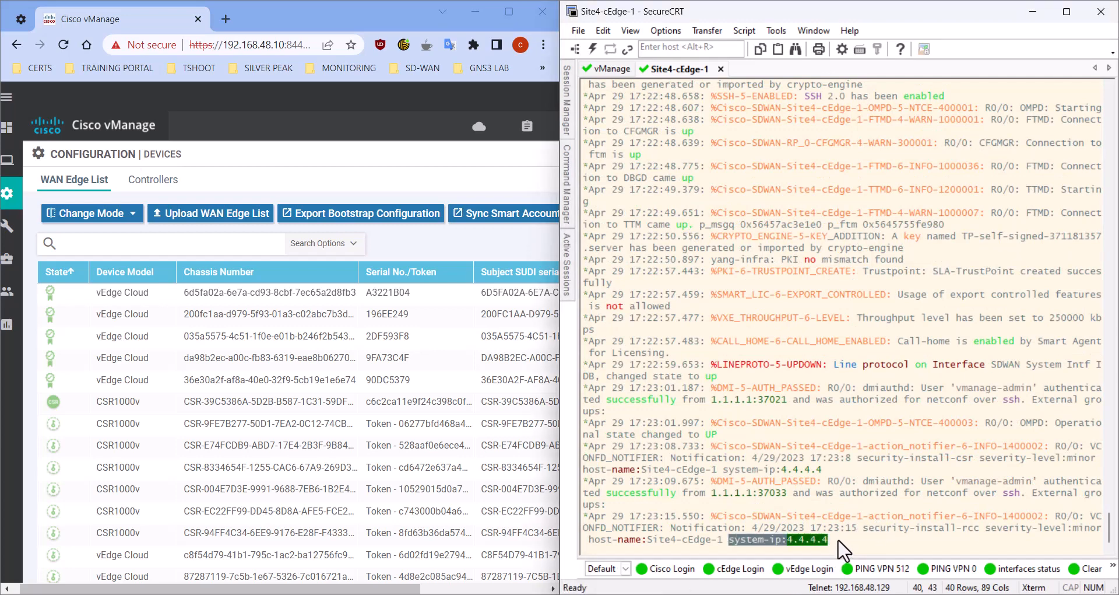
{"action": "left_click", "coordinate": [839, 548]}
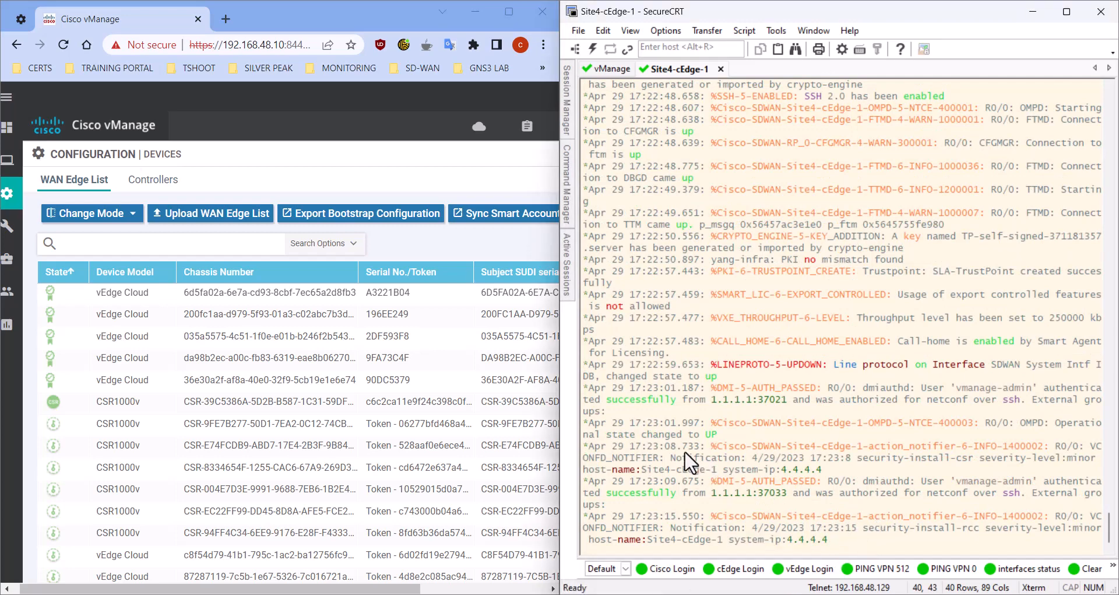
{"action": "left_click_drag", "start_coordinate": [641, 469], "coordinate": [715, 473]}
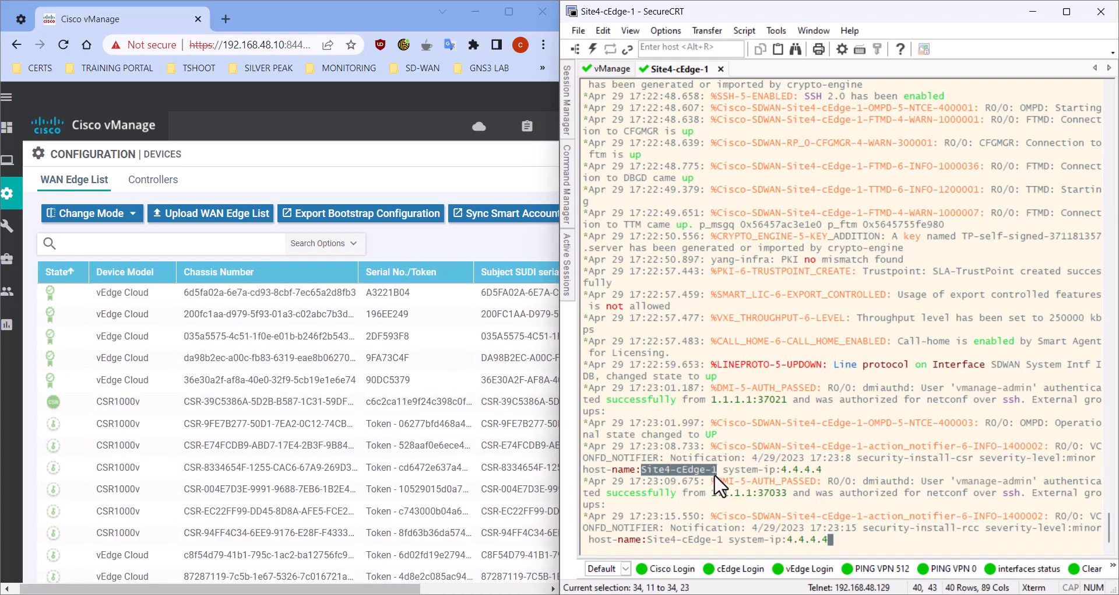
{"action": "left_click", "coordinate": [677, 544]}
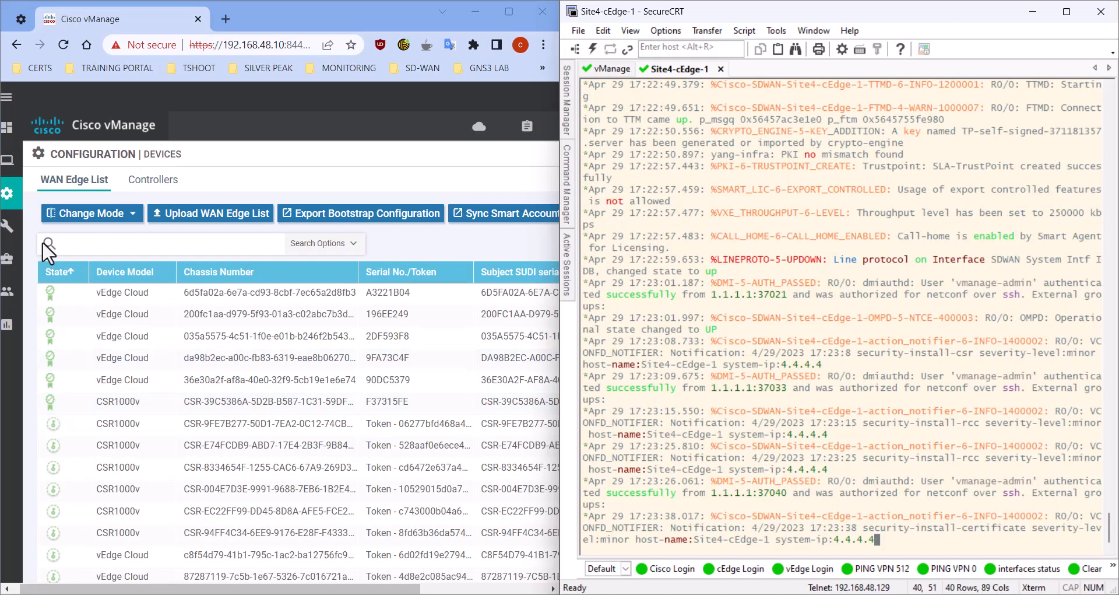
Open the vManage main dashboard, examine the unreachable WAN Edge devices, and reload the dashboard to update their status
{"action": "mouse_move", "coordinate": [7, 127]}
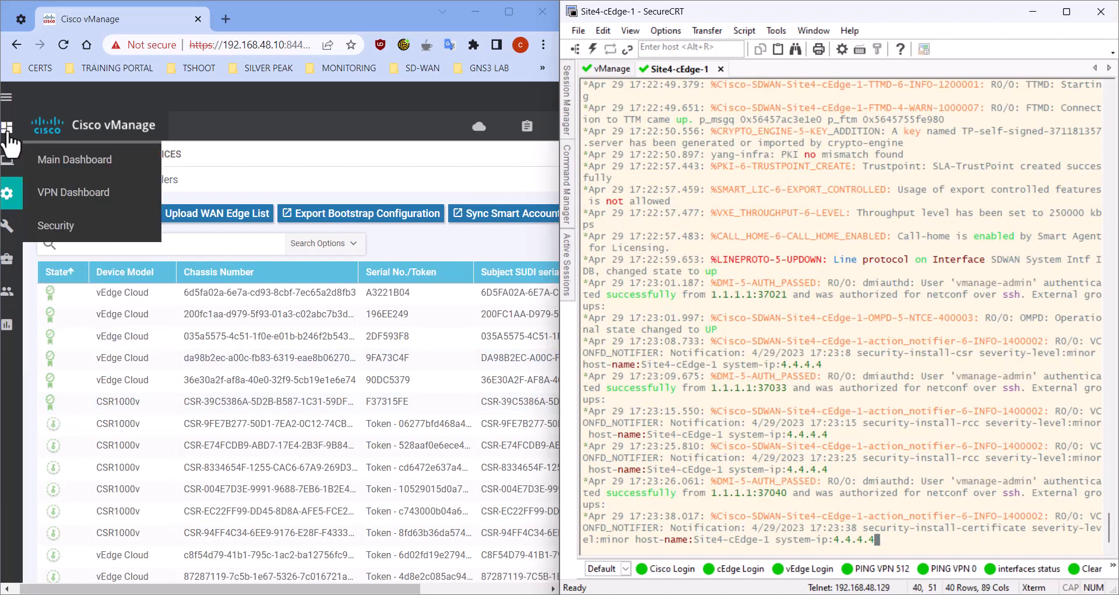
{"action": "left_click", "coordinate": [72, 165]}
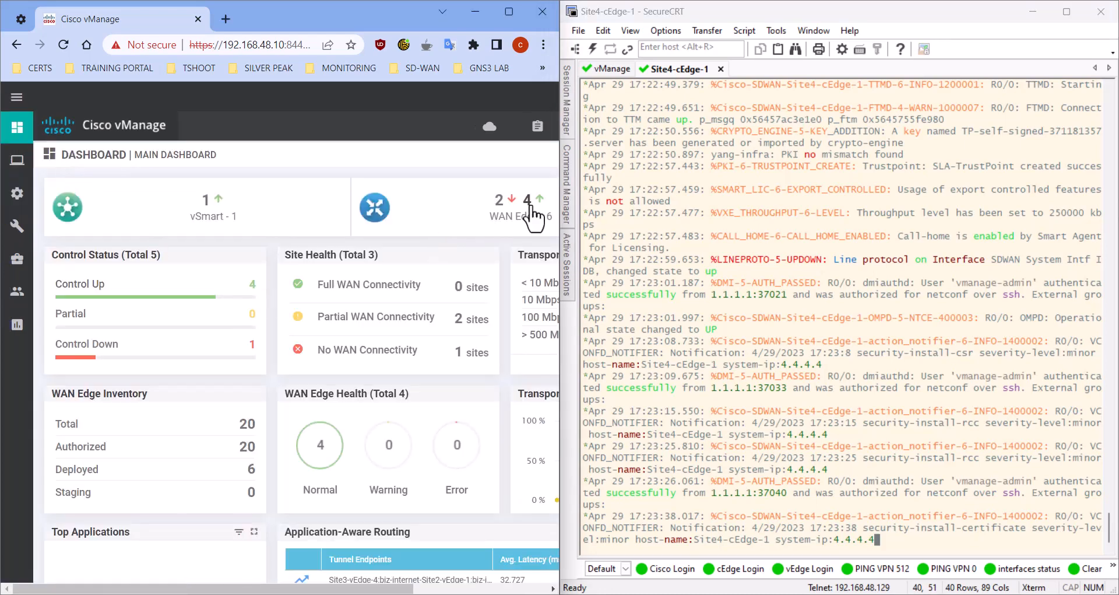
{"action": "left_click", "coordinate": [501, 201]}
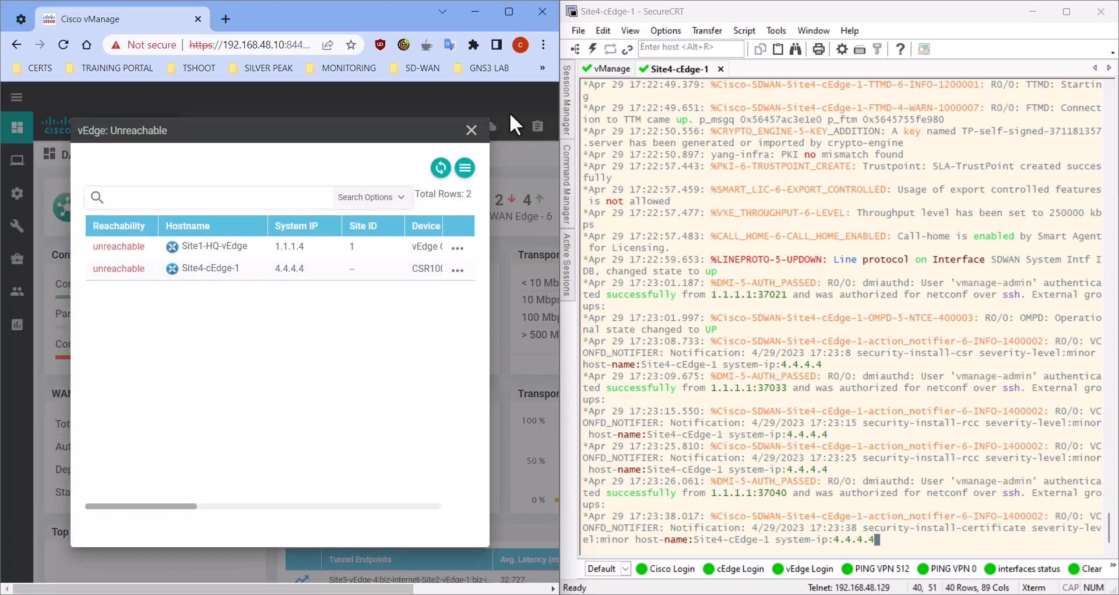
{"action": "left_click", "coordinate": [471, 130]}
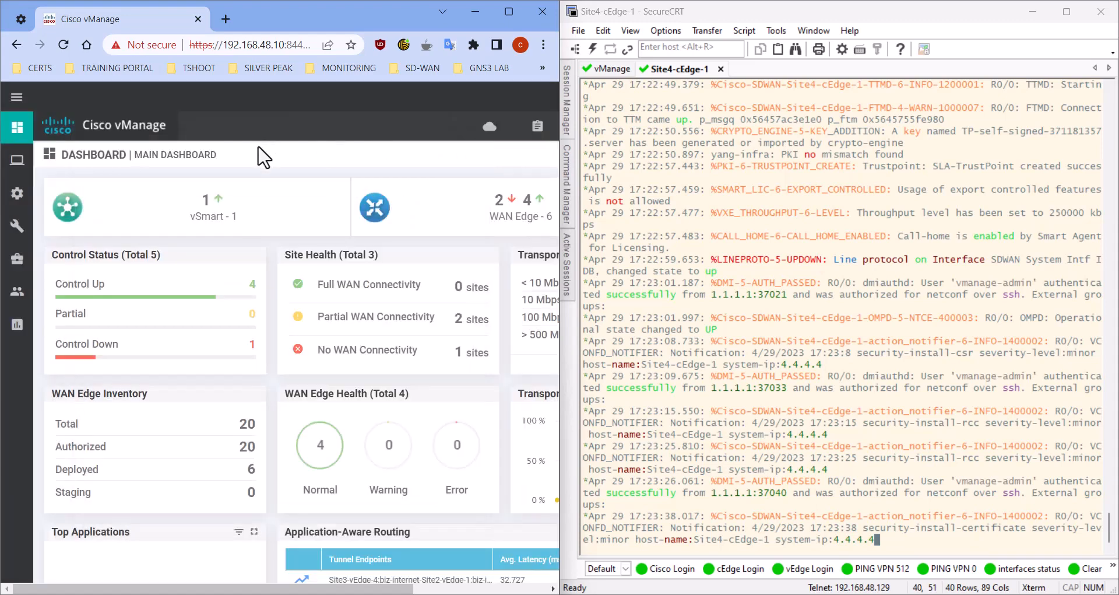
{"action": "left_click", "coordinate": [64, 44]}
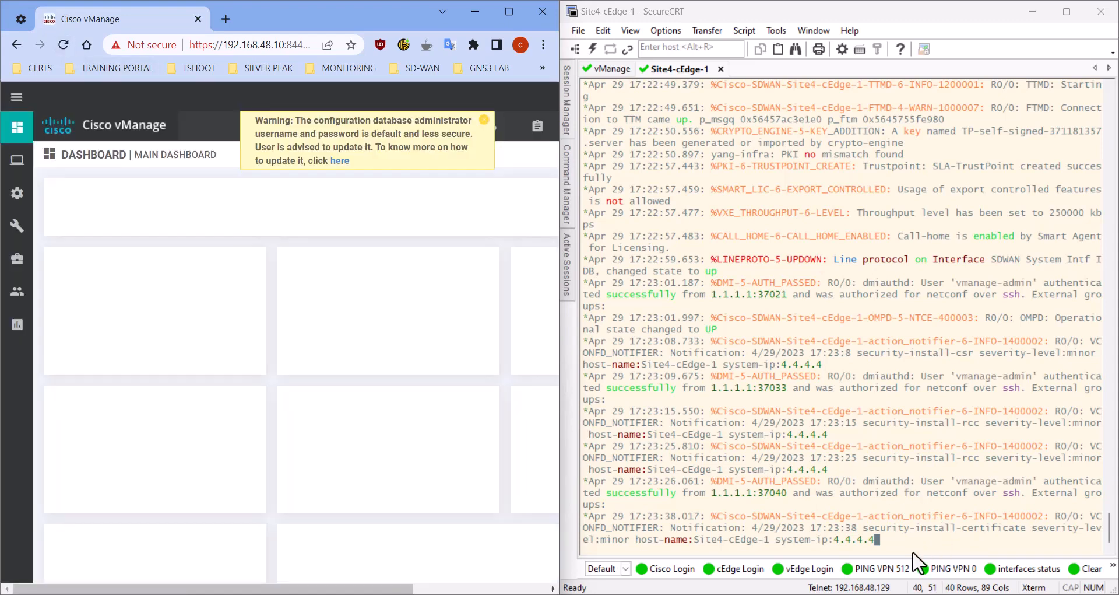
{"action": "left_click", "coordinate": [484, 119]}
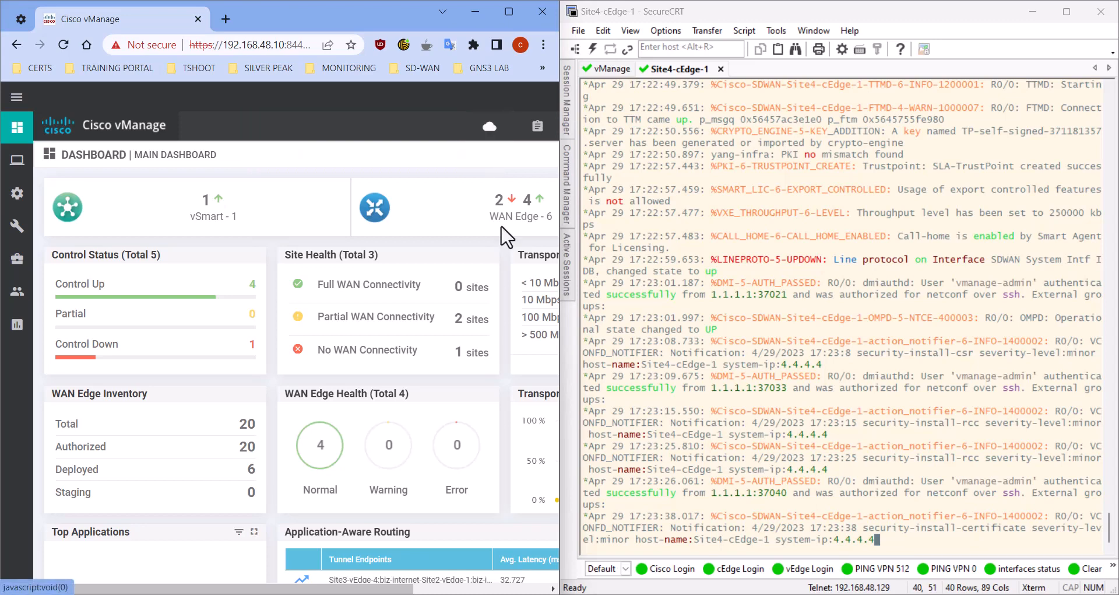
Log in to the Site 4 router's console with the saved cEdge Login username and password, and check the prompt's hostname
{"action": "left_click", "coordinate": [909, 548]}
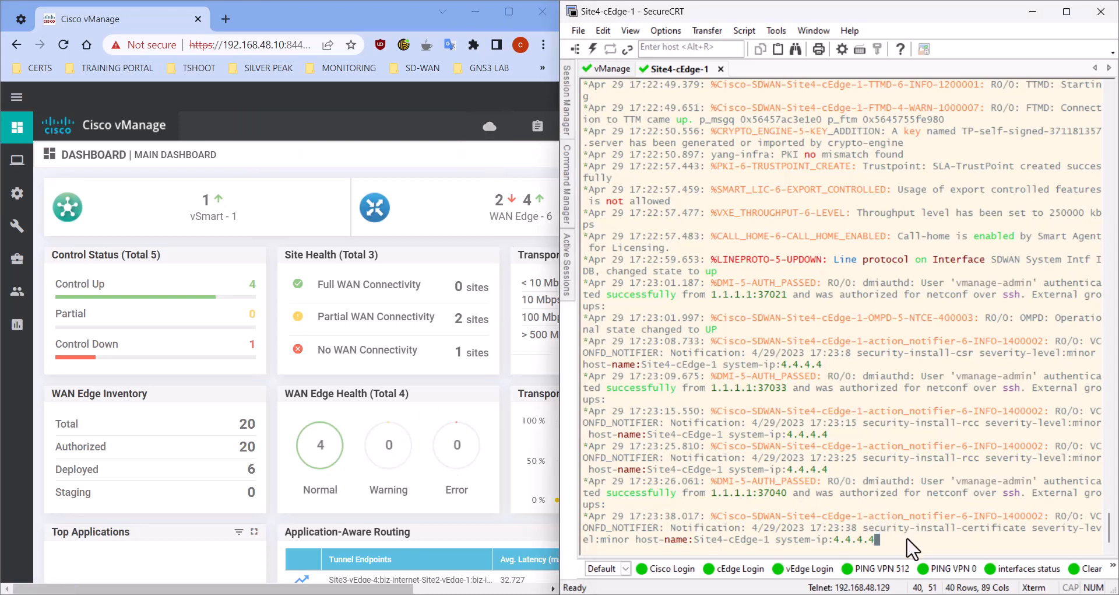
{"action": "key", "text": "Return"}
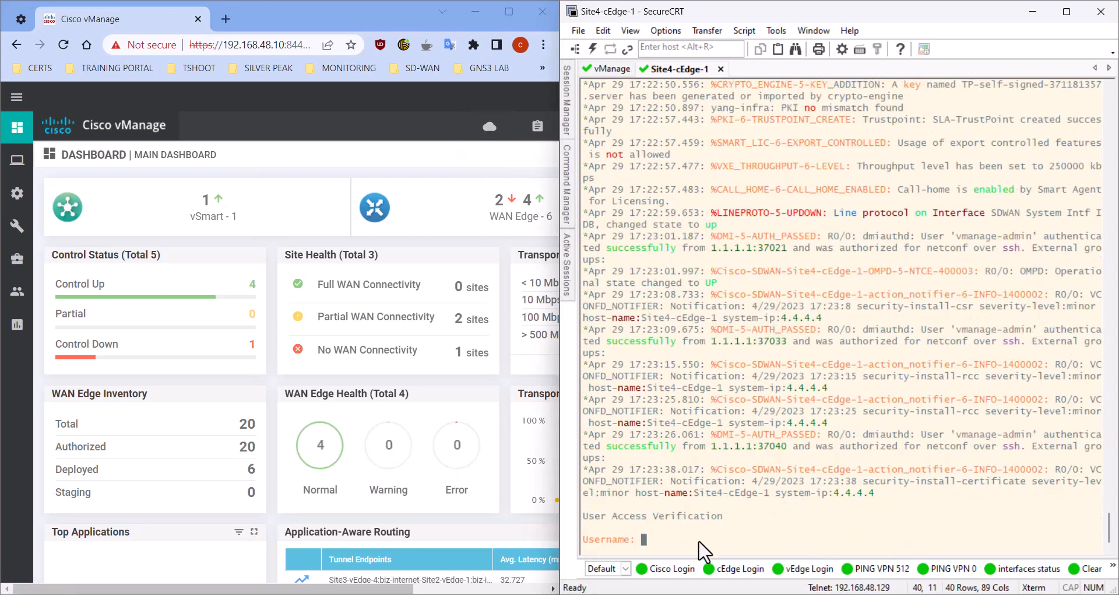
{"action": "left_click", "coordinate": [742, 569]}
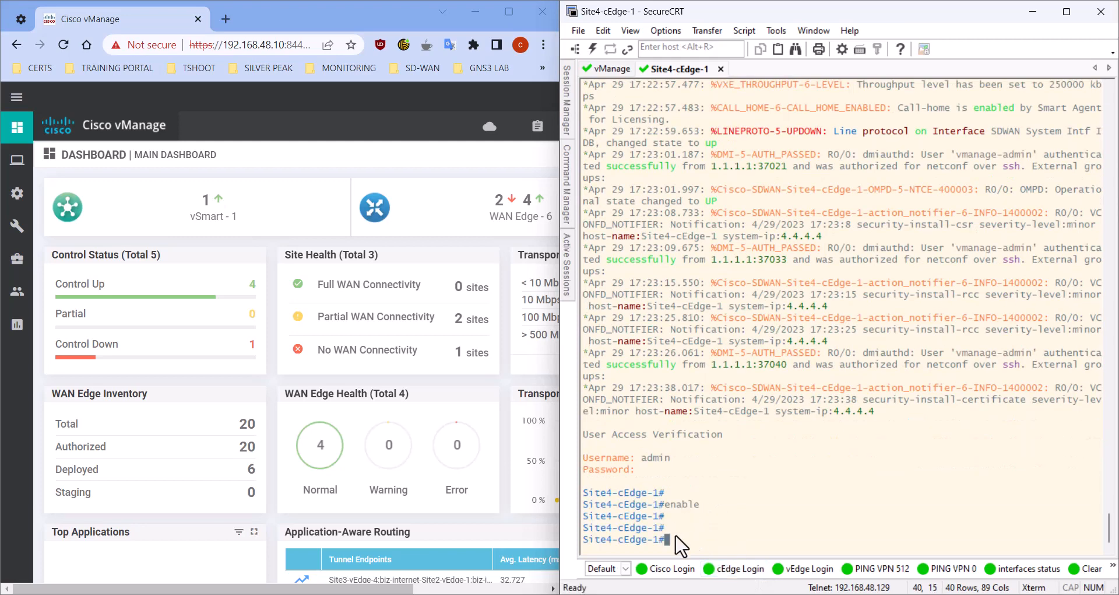
{"action": "key", "text": "Return"}
{"action": "key", "text": "Return"}
{"action": "key", "text": "Return"}
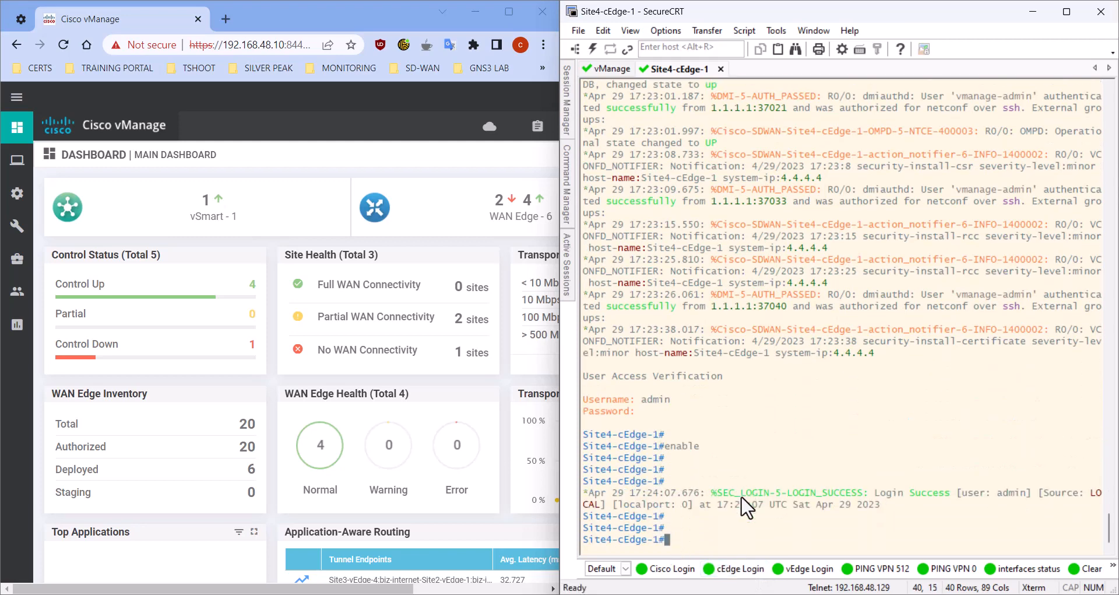
{"action": "left_click_drag", "start_coordinate": [583, 539], "coordinate": [659, 540]}
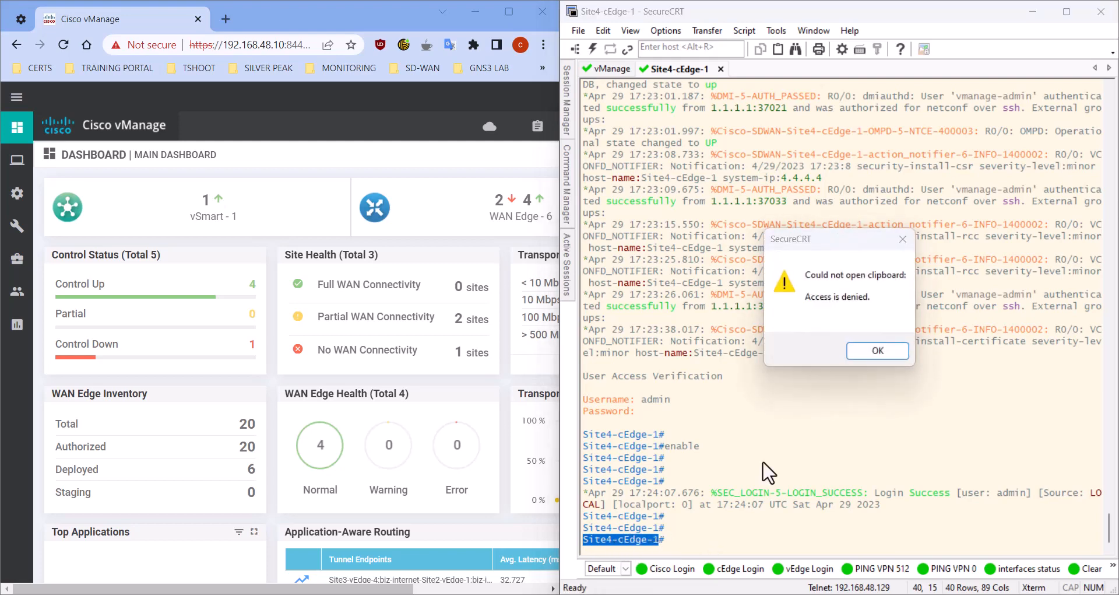
{"action": "left_click", "coordinate": [874, 349]}
{"action": "left_click", "coordinate": [687, 540]}
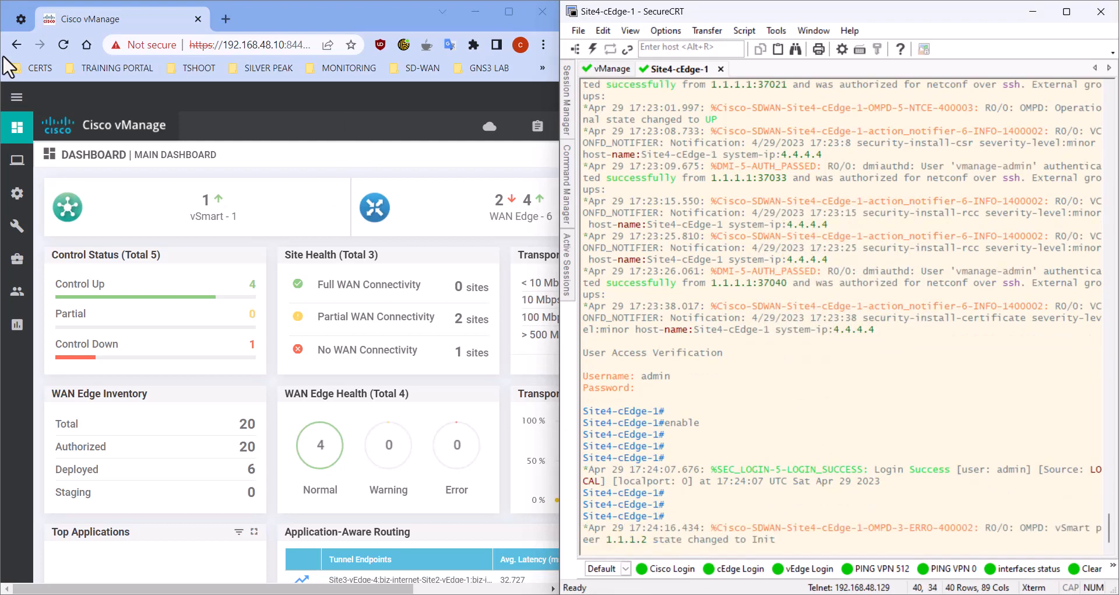
Reload the vManage dashboard and check Site4-cEdge-1 in the reachable WAN Edge list, refreshing its BFD, OMP and Control values
{"action": "left_click", "coordinate": [64, 43]}
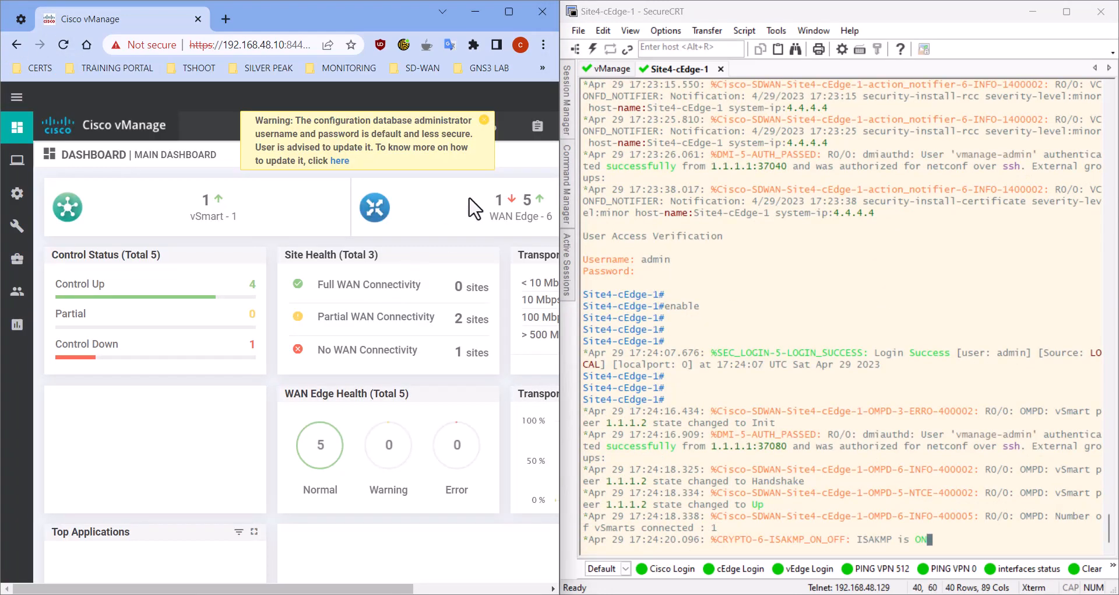
{"action": "left_click", "coordinate": [483, 121]}
{"action": "left_click", "coordinate": [530, 204]}
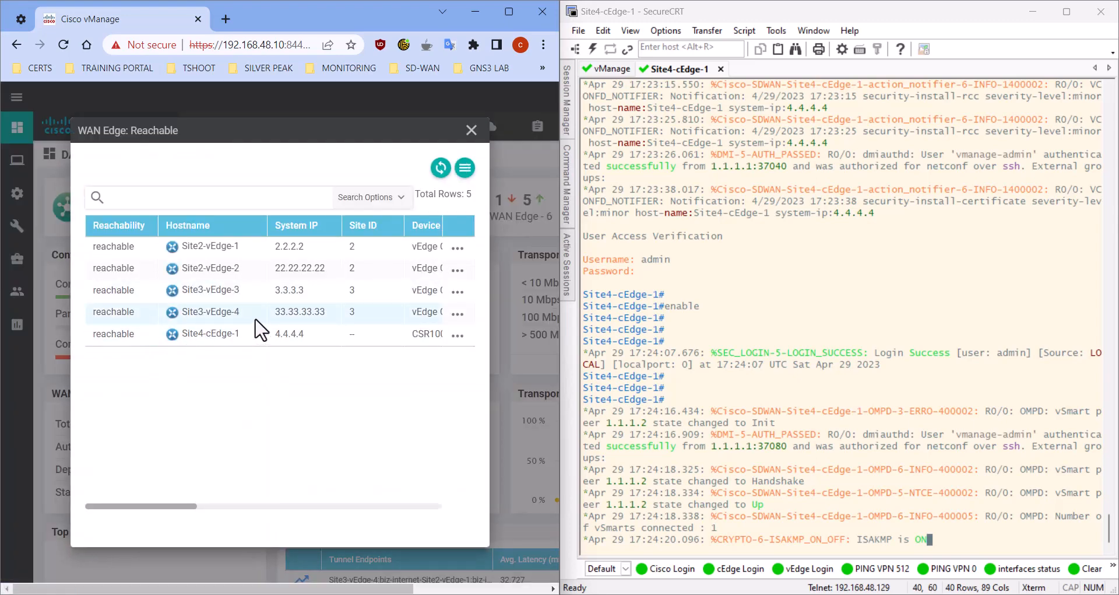
{"action": "left_click_drag", "start_coordinate": [185, 336], "coordinate": [240, 337]}
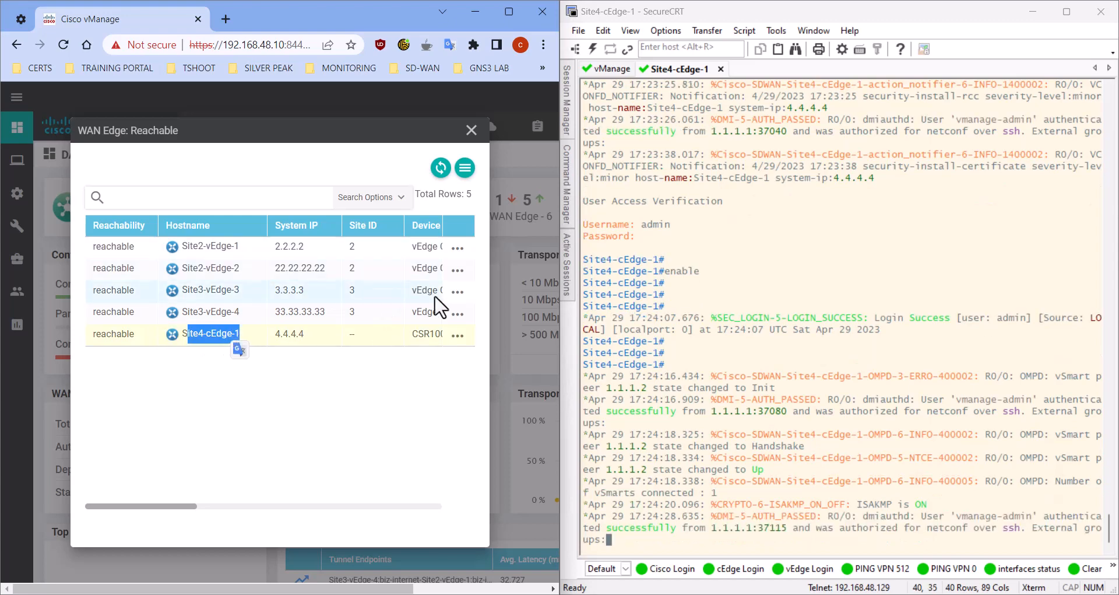
{"action": "left_click_drag", "start_coordinate": [196, 509], "coordinate": [288, 440]}
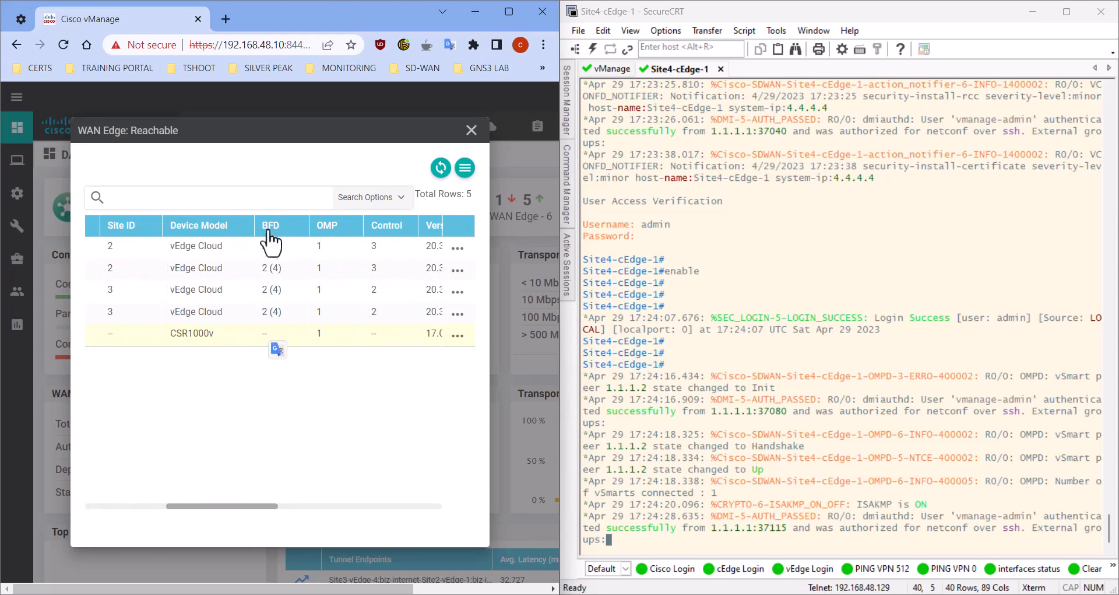
{"action": "left_click", "coordinate": [743, 554]}
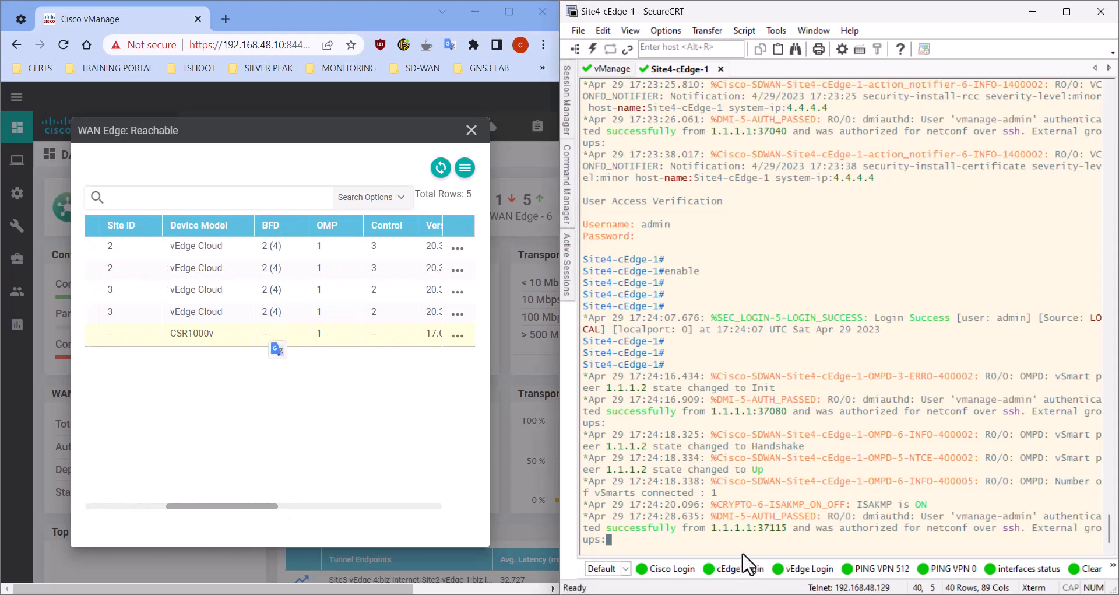
{"action": "left_click", "coordinate": [441, 168]}
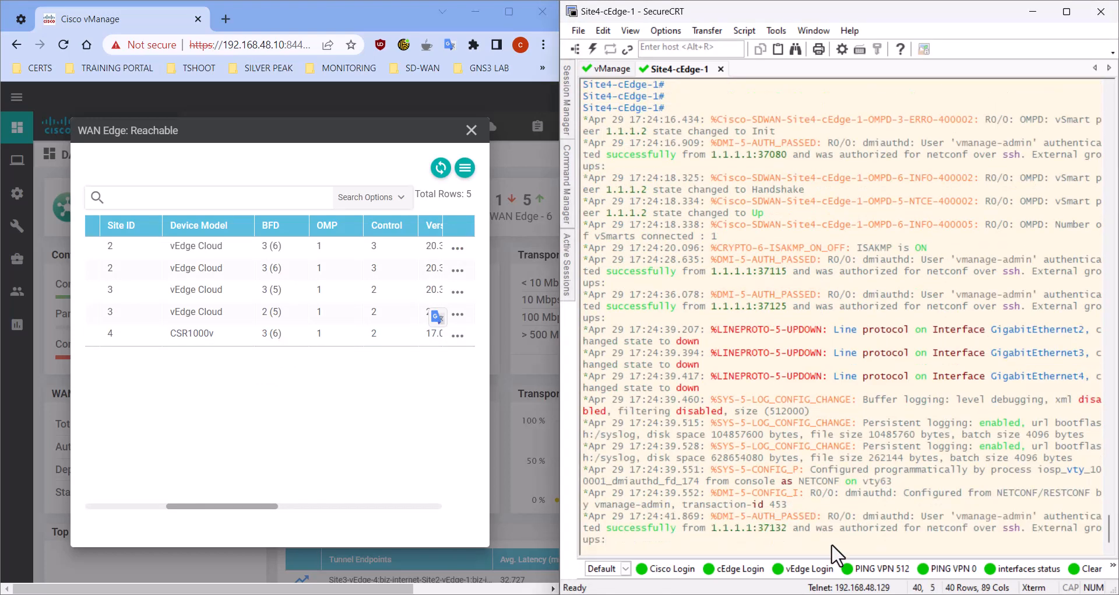
Run show sdwan control connections on the Site 4 router to check its sessions with the controllers
{"action": "key", "text": "Return"}
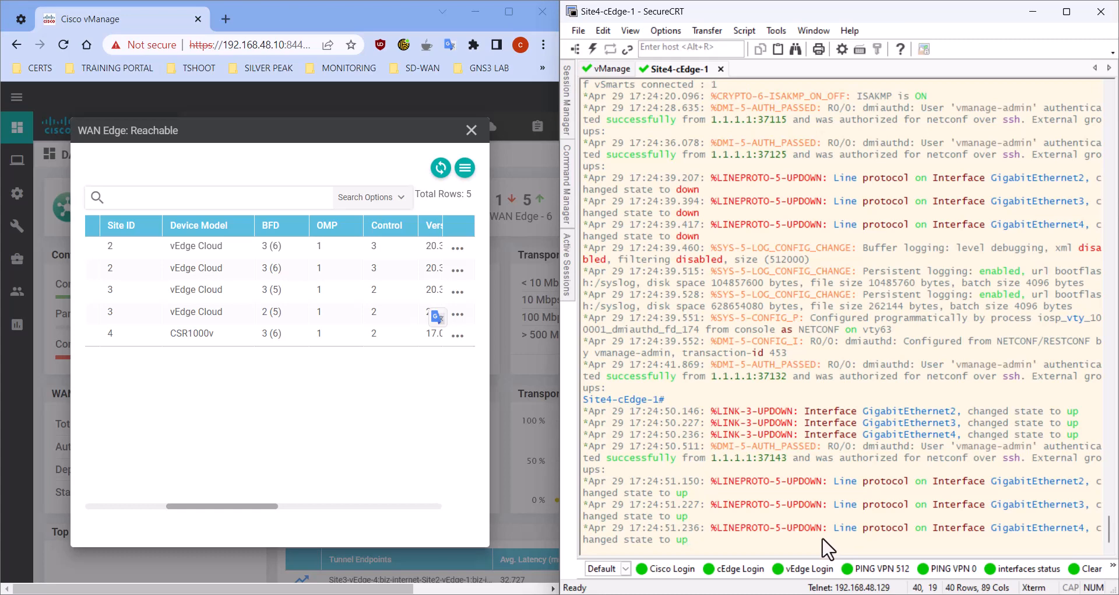
{"action": "key", "text": "Return"}
{"action": "key", "text": "Return"}
{"action": "key", "text": "Return"}
{"action": "key", "text": "Return"}
{"action": "key", "text": "Return"}
{"action": "key", "text": "Return"}
{"action": "key", "text": "Return"}
{"action": "type", "text": "show sdwan con"}
{"action": "key", "text": "Tab"}
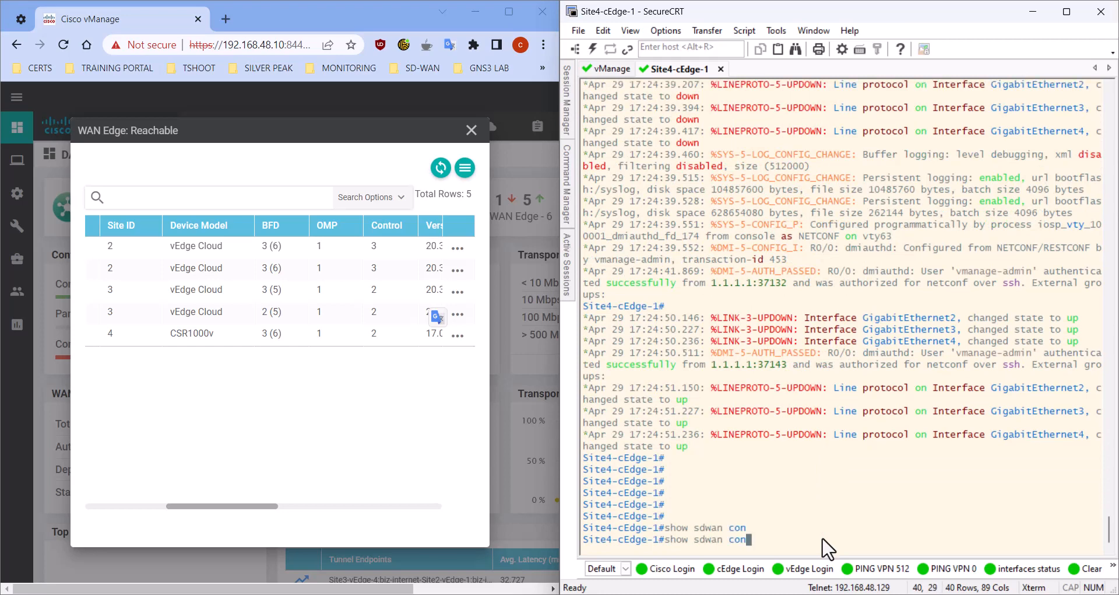
{"action": "type", "text": "tr"}
{"action": "key", "text": "Tab"}
{"action": "type", "text": "ol conn"}
{"action": "key", "text": "Tab"}
{"action": "type", "text": "ection"}
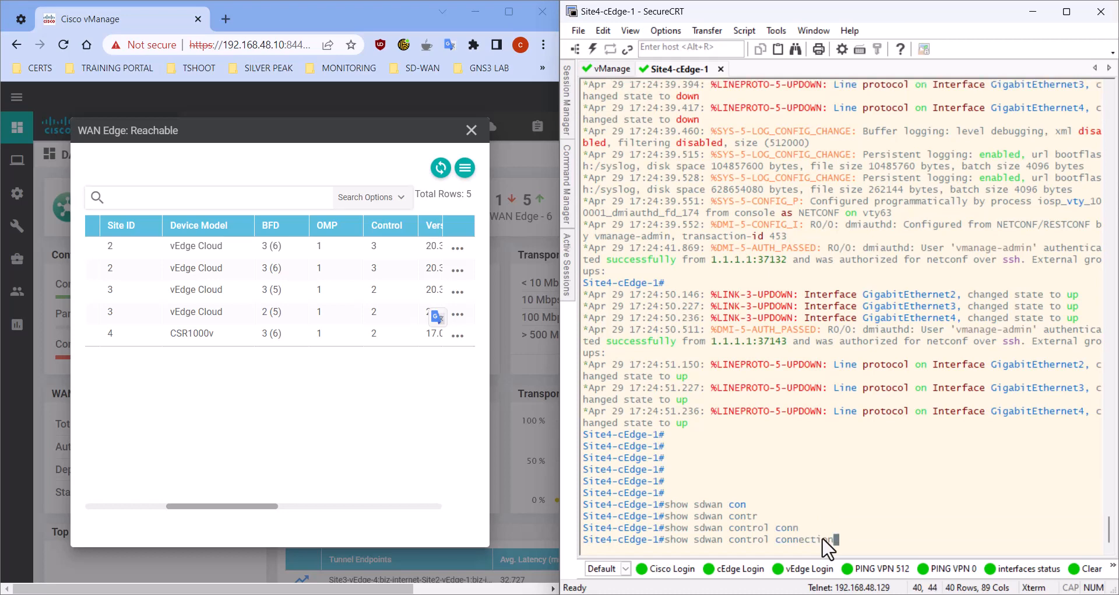
{"action": "key", "text": "Return"}
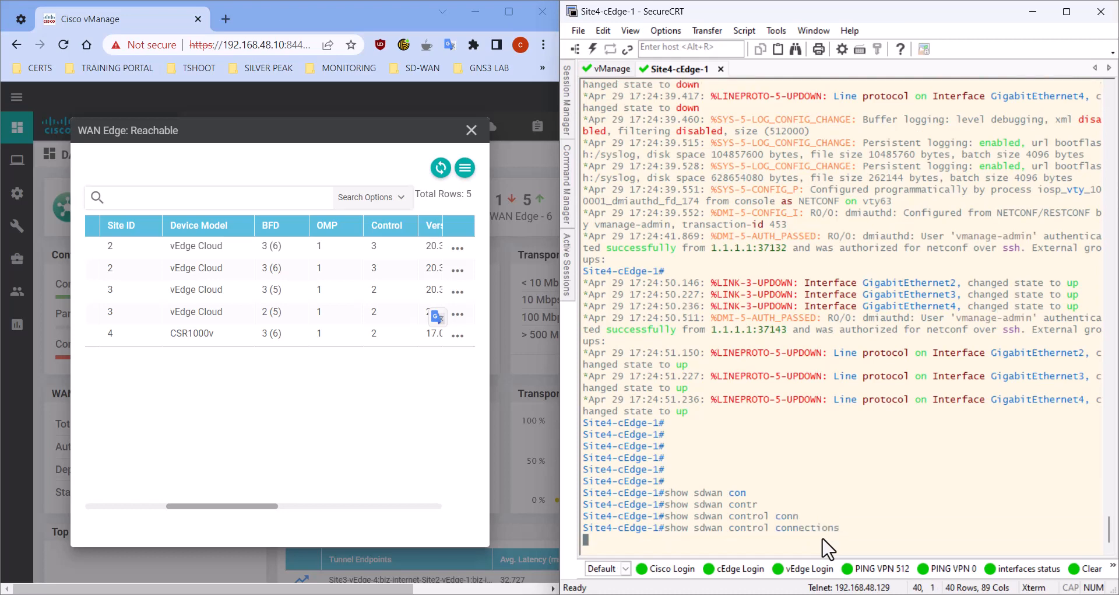
Maximize the Site 4 console, reduce its text size, and examine the local color of the control connections
{"action": "left_click", "coordinate": [1066, 12]}
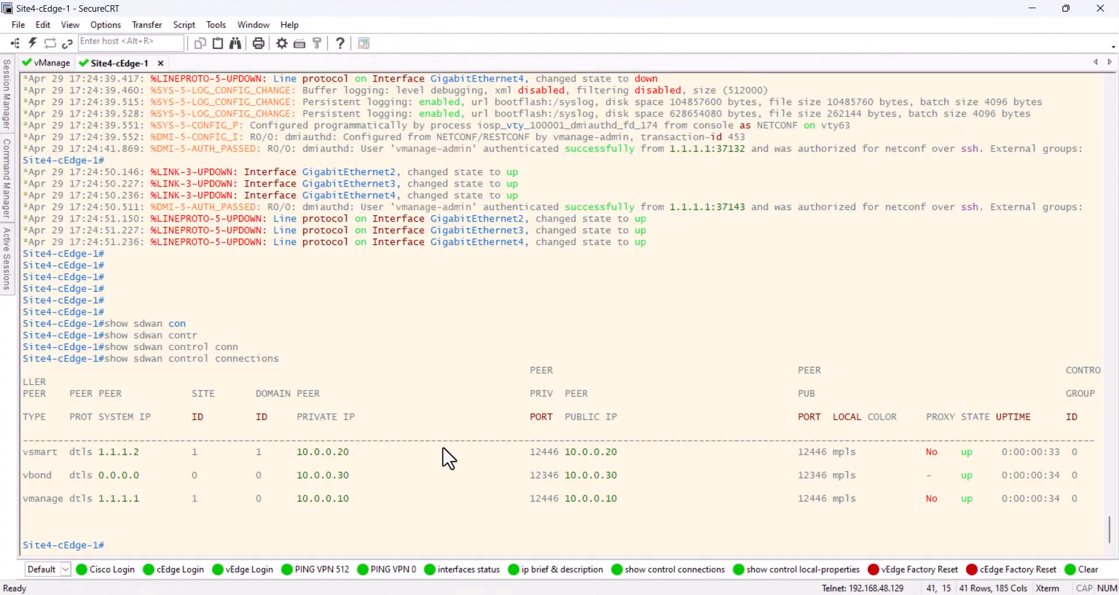
{"action": "scroll", "coordinate": [443, 447], "scroll_direction": "down", "scroll_amount": 1}
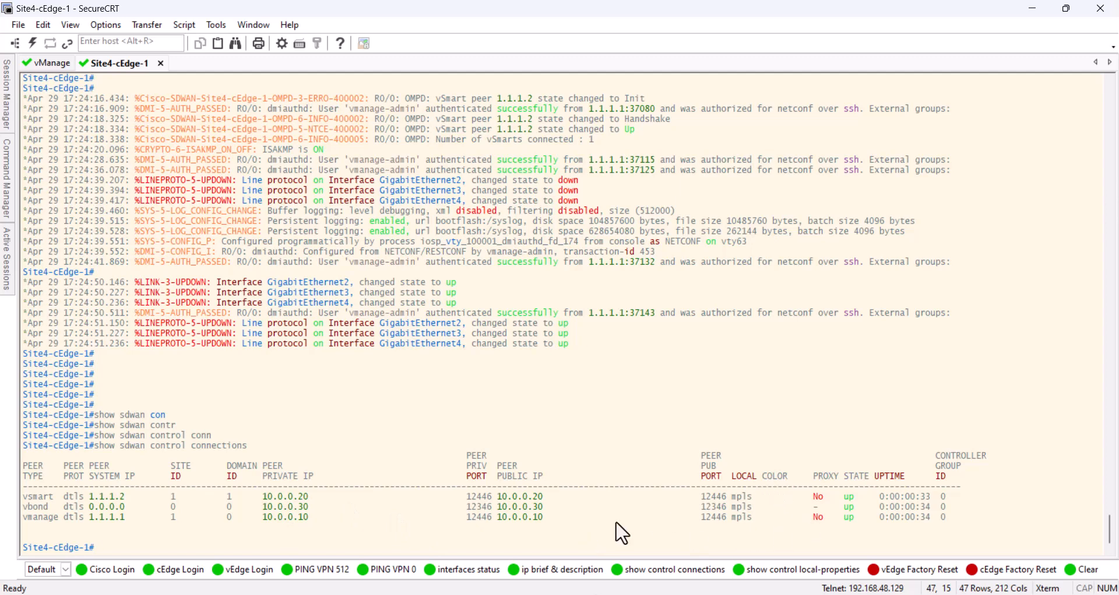
{"action": "left_click_drag", "start_coordinate": [752, 517], "coordinate": [734, 517]}
{"action": "left_click", "coordinate": [741, 530]}
Switch to vManage, maximize it, refresh the reachable WAN Edge list, check Site4-cEdge-1's hostname and system IP, and close the list
{"action": "key", "text": "alt+Tab"}
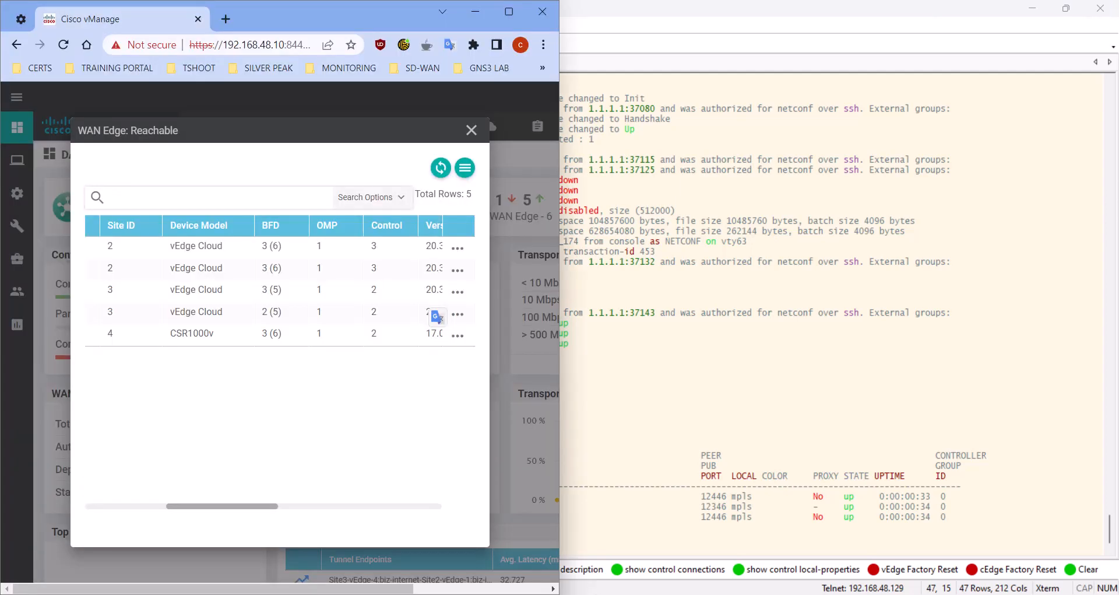
{"action": "left_click", "coordinate": [499, 9]}
{"action": "left_click", "coordinate": [931, 168]}
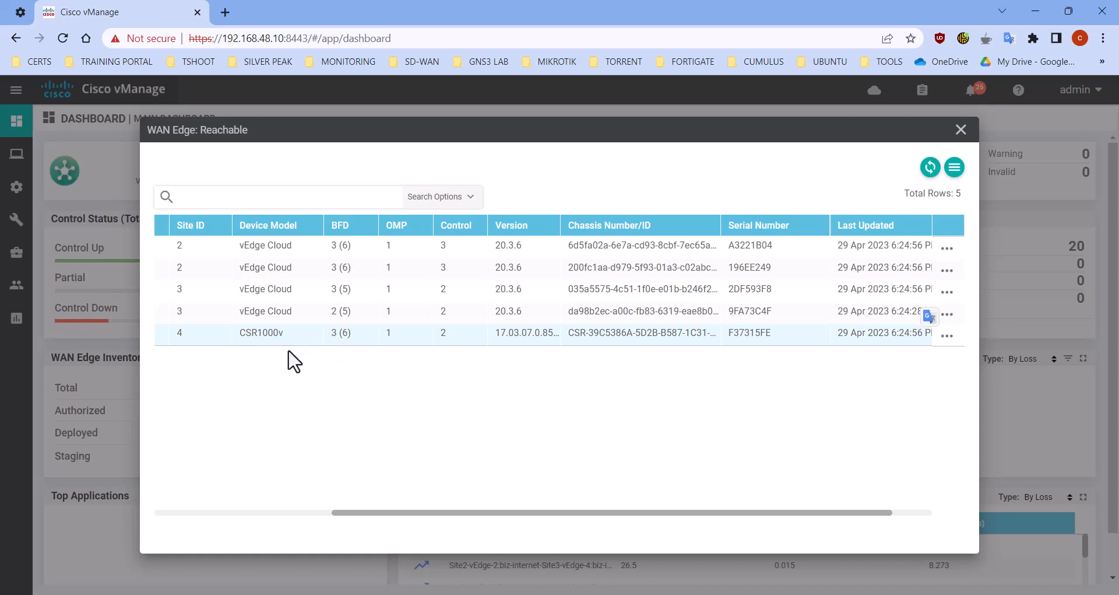
{"action": "left_click_drag", "start_coordinate": [396, 513], "coordinate": [177, 509]}
{"action": "left_click", "coordinate": [319, 343]}
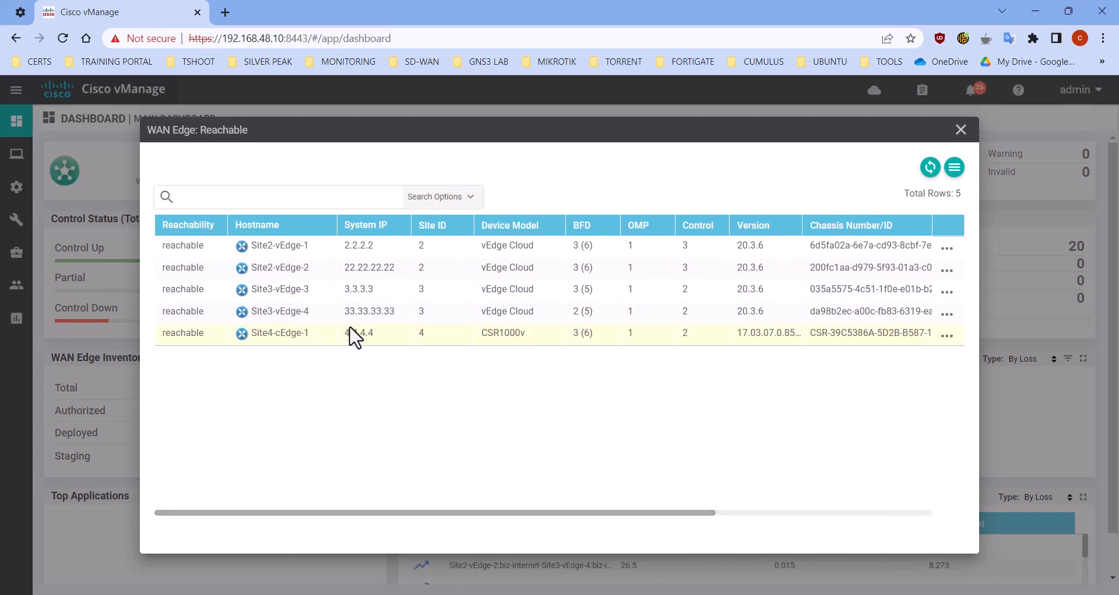
{"action": "left_click", "coordinate": [960, 130]}
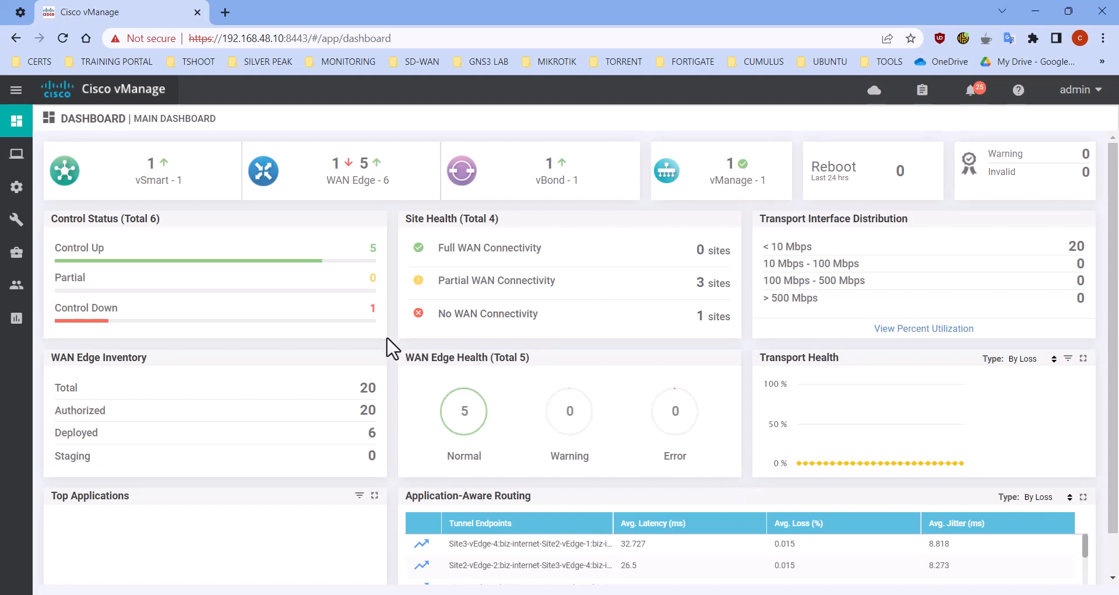
{"action": "scroll", "coordinate": [392, 348], "scroll_direction": "down", "scroll_amount": 1}
{"action": "scroll", "coordinate": [392, 348], "scroll_direction": "up", "scroll_amount": 1}
{"action": "mouse_move", "coordinate": [17, 252]}
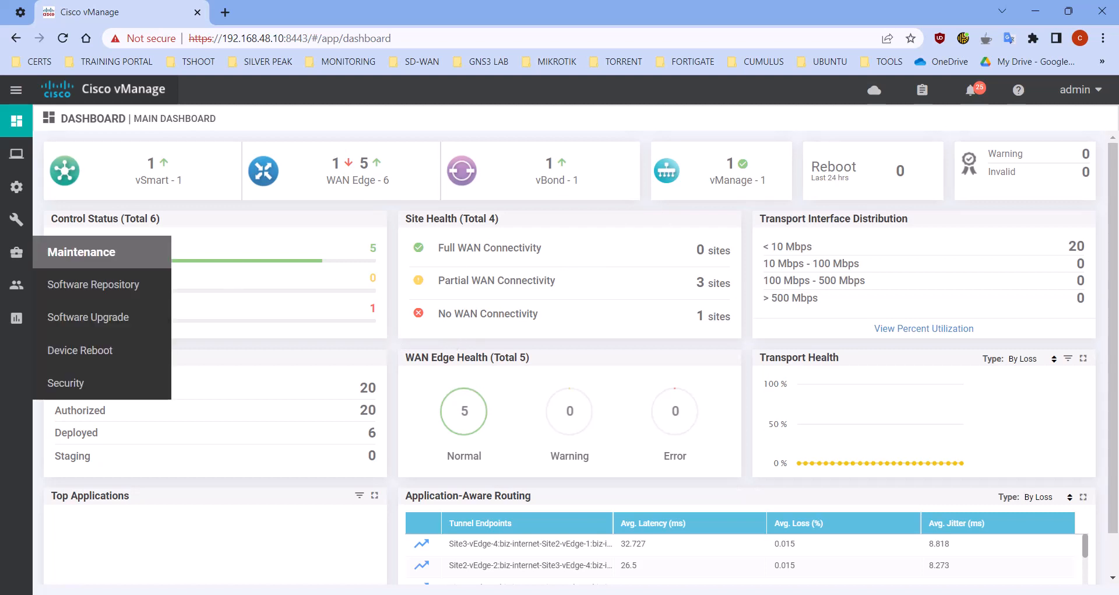